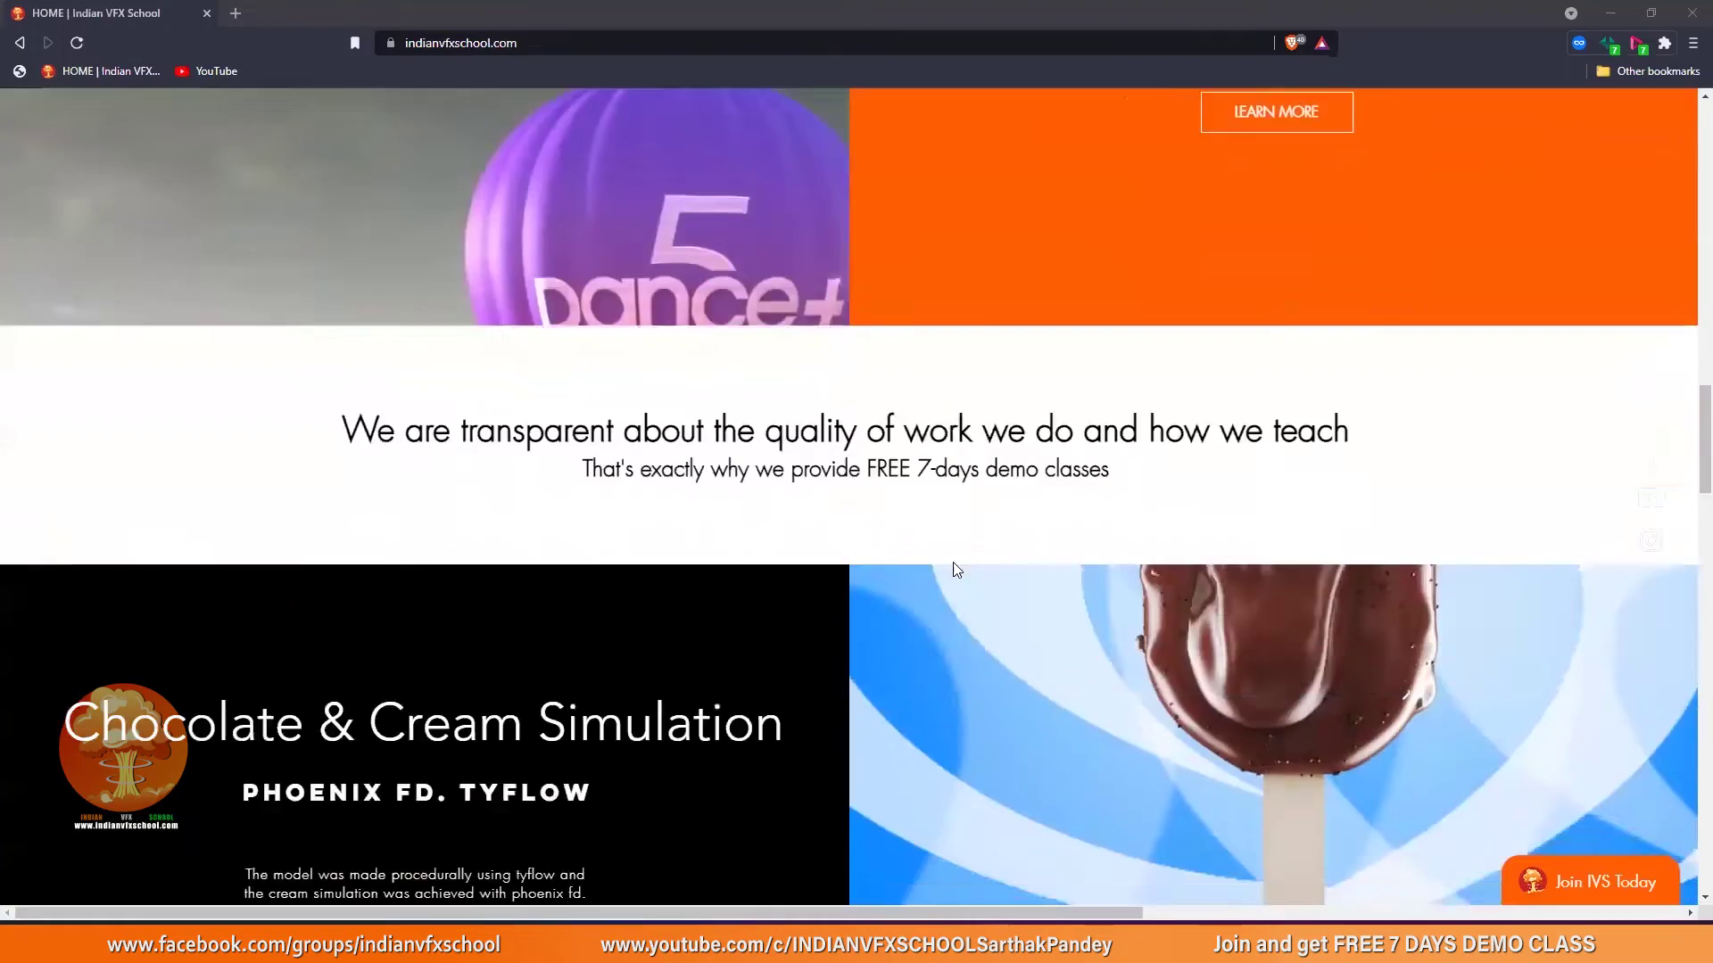
Scroll through the Indian VFX School homepage's simulation showcases and back up.
{"action": "scroll", "coordinate": [952, 569], "scroll_direction": "down", "scroll_amount": 4}
{"action": "scroll", "coordinate": [952, 570], "scroll_direction": "down", "scroll_amount": 6}
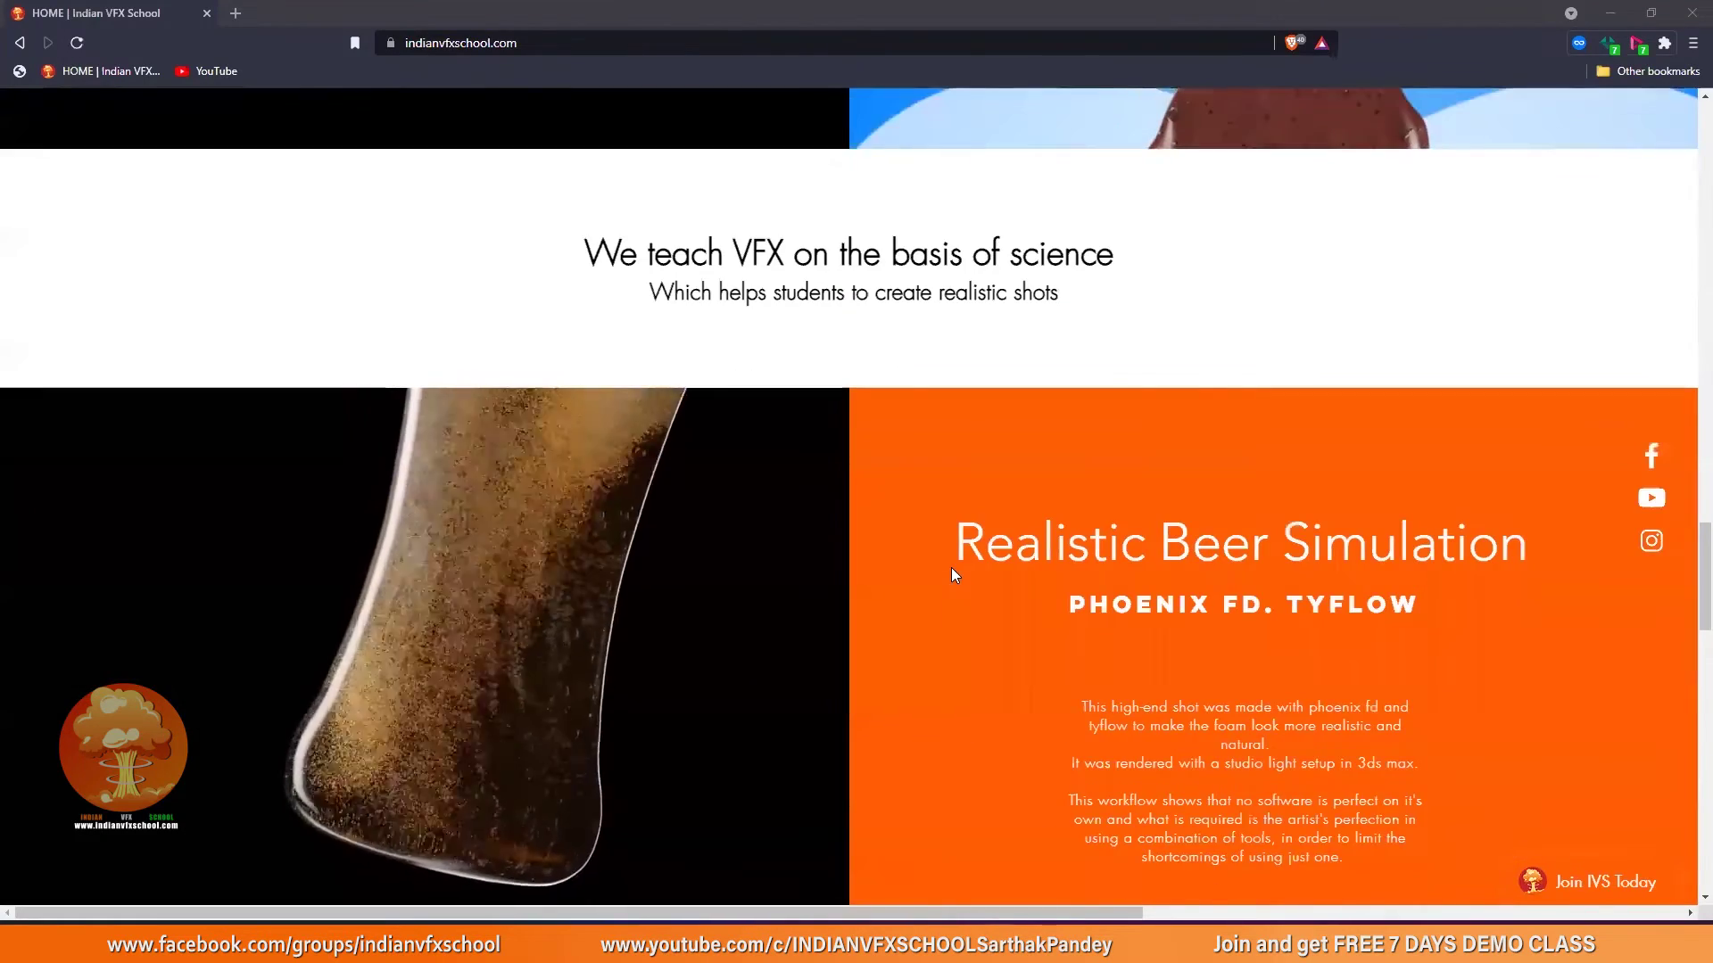
{"action": "scroll", "coordinate": [951, 571], "scroll_direction": "down", "scroll_amount": 7}
{"action": "scroll", "coordinate": [951, 572], "scroll_direction": "down", "scroll_amount": 7}
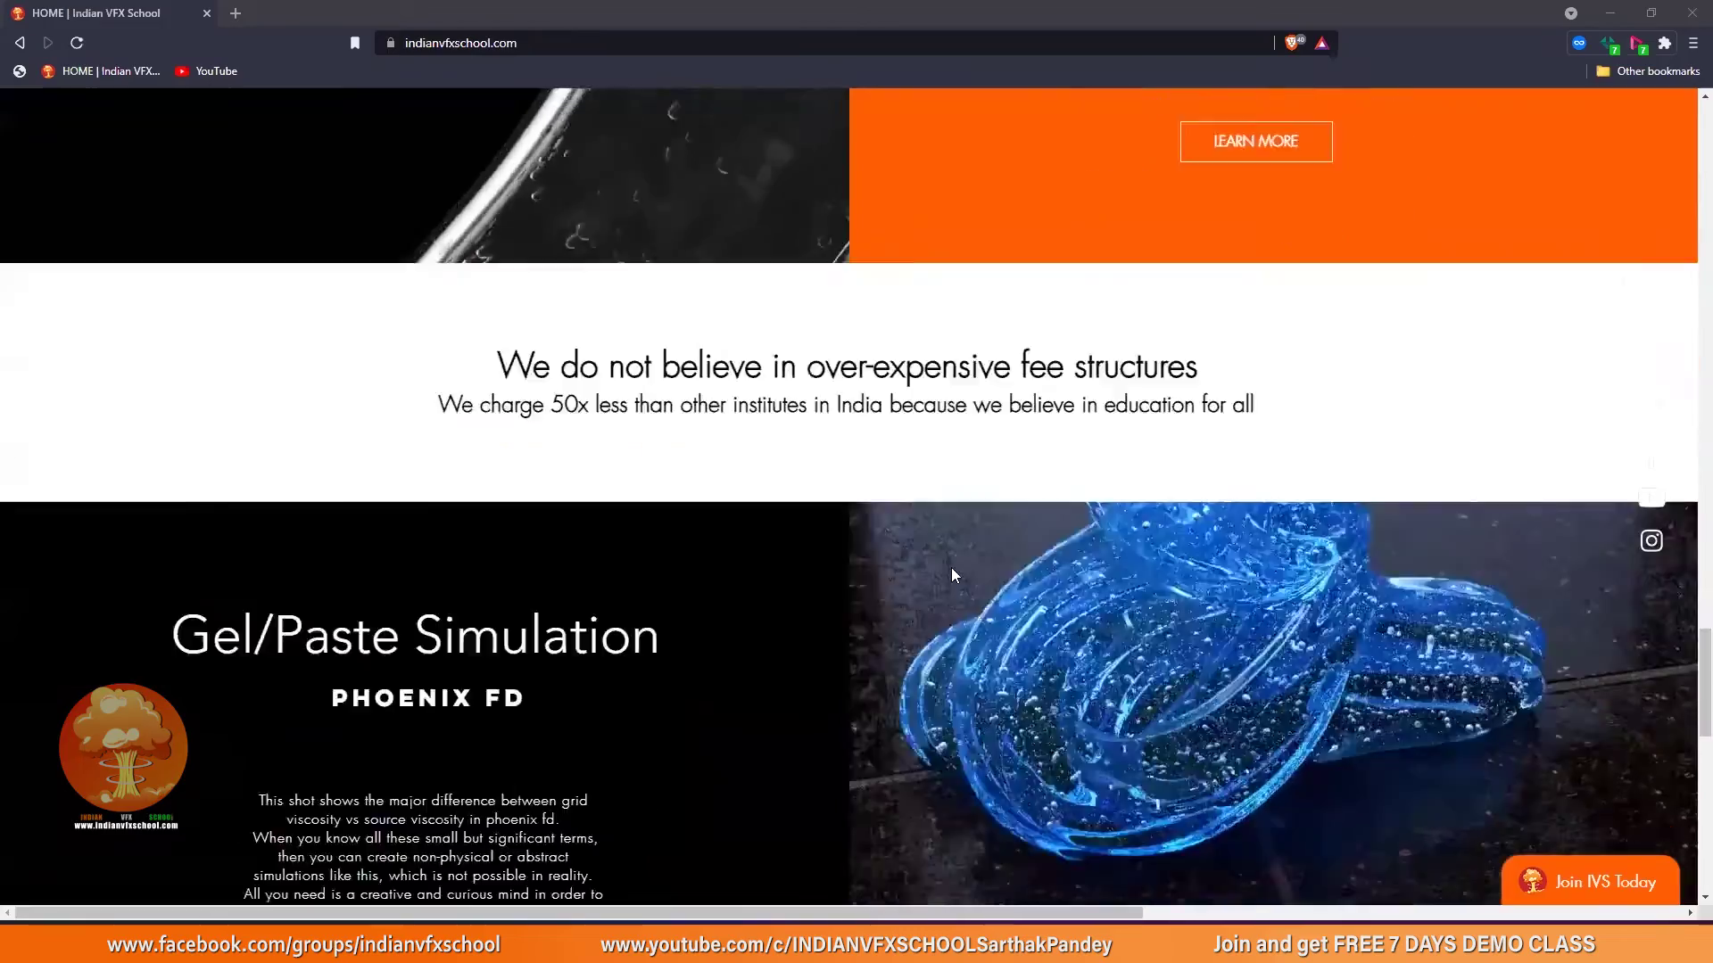
{"action": "scroll", "coordinate": [953, 575], "scroll_direction": "down", "scroll_amount": 7}
{"action": "scroll", "coordinate": [951, 575], "scroll_direction": "down", "scroll_amount": 3}
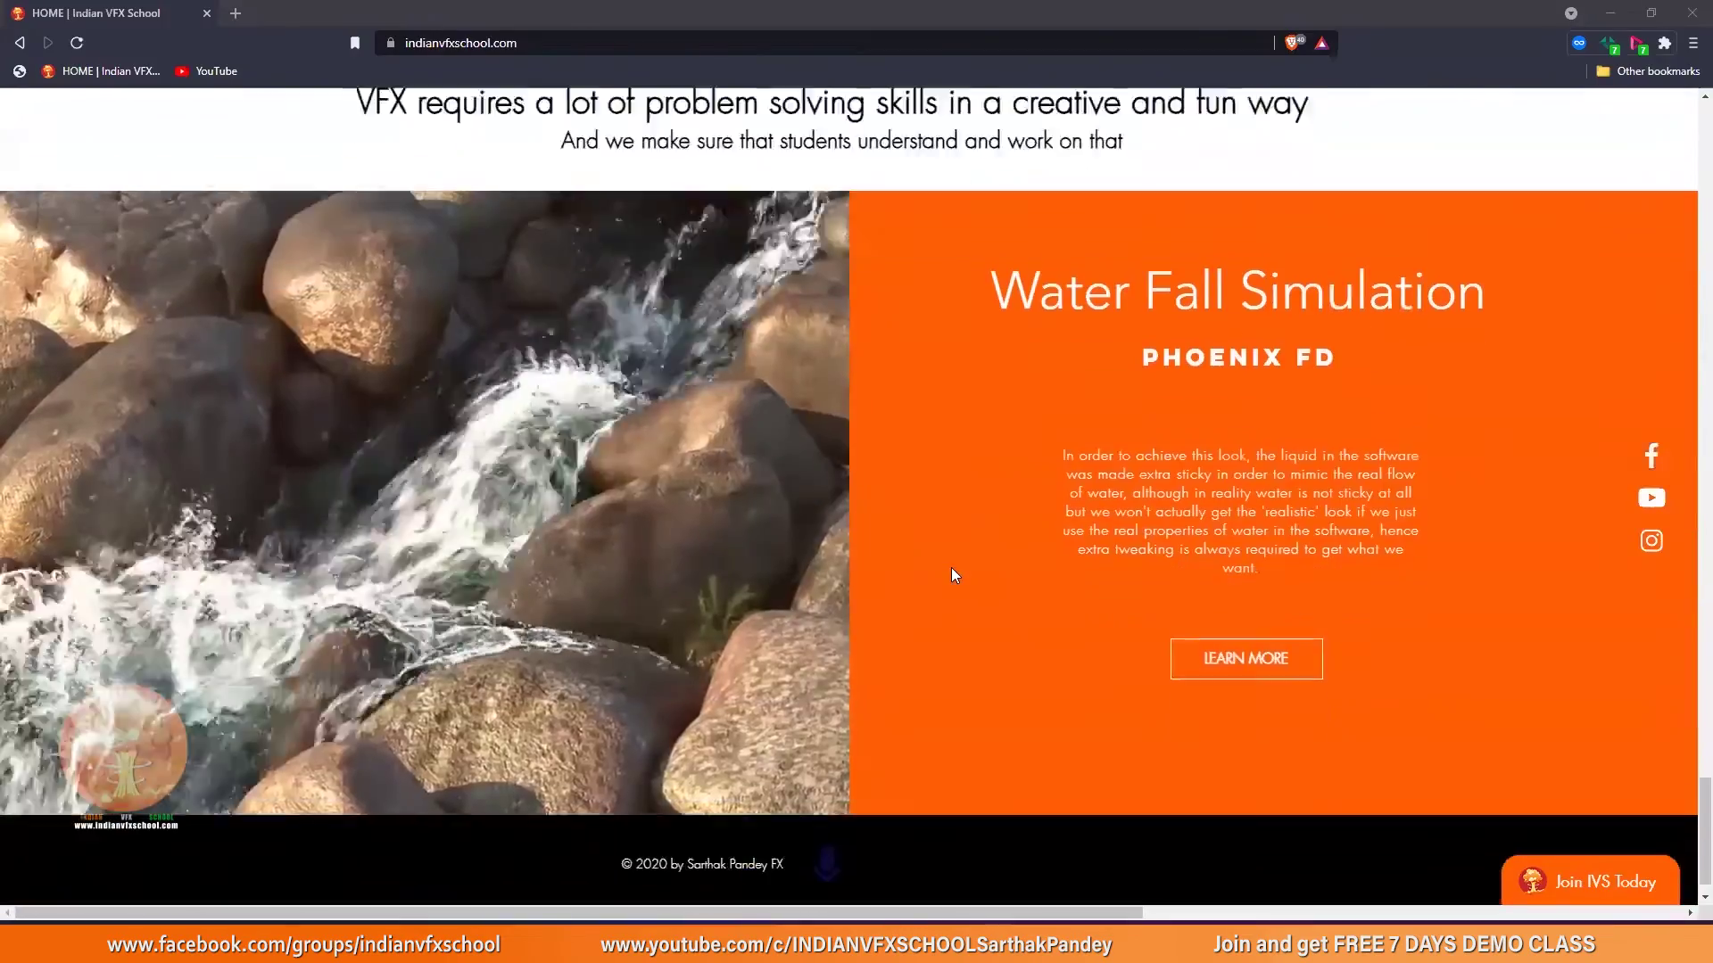
{"action": "scroll", "coordinate": [951, 575], "scroll_direction": "up", "scroll_amount": 20}
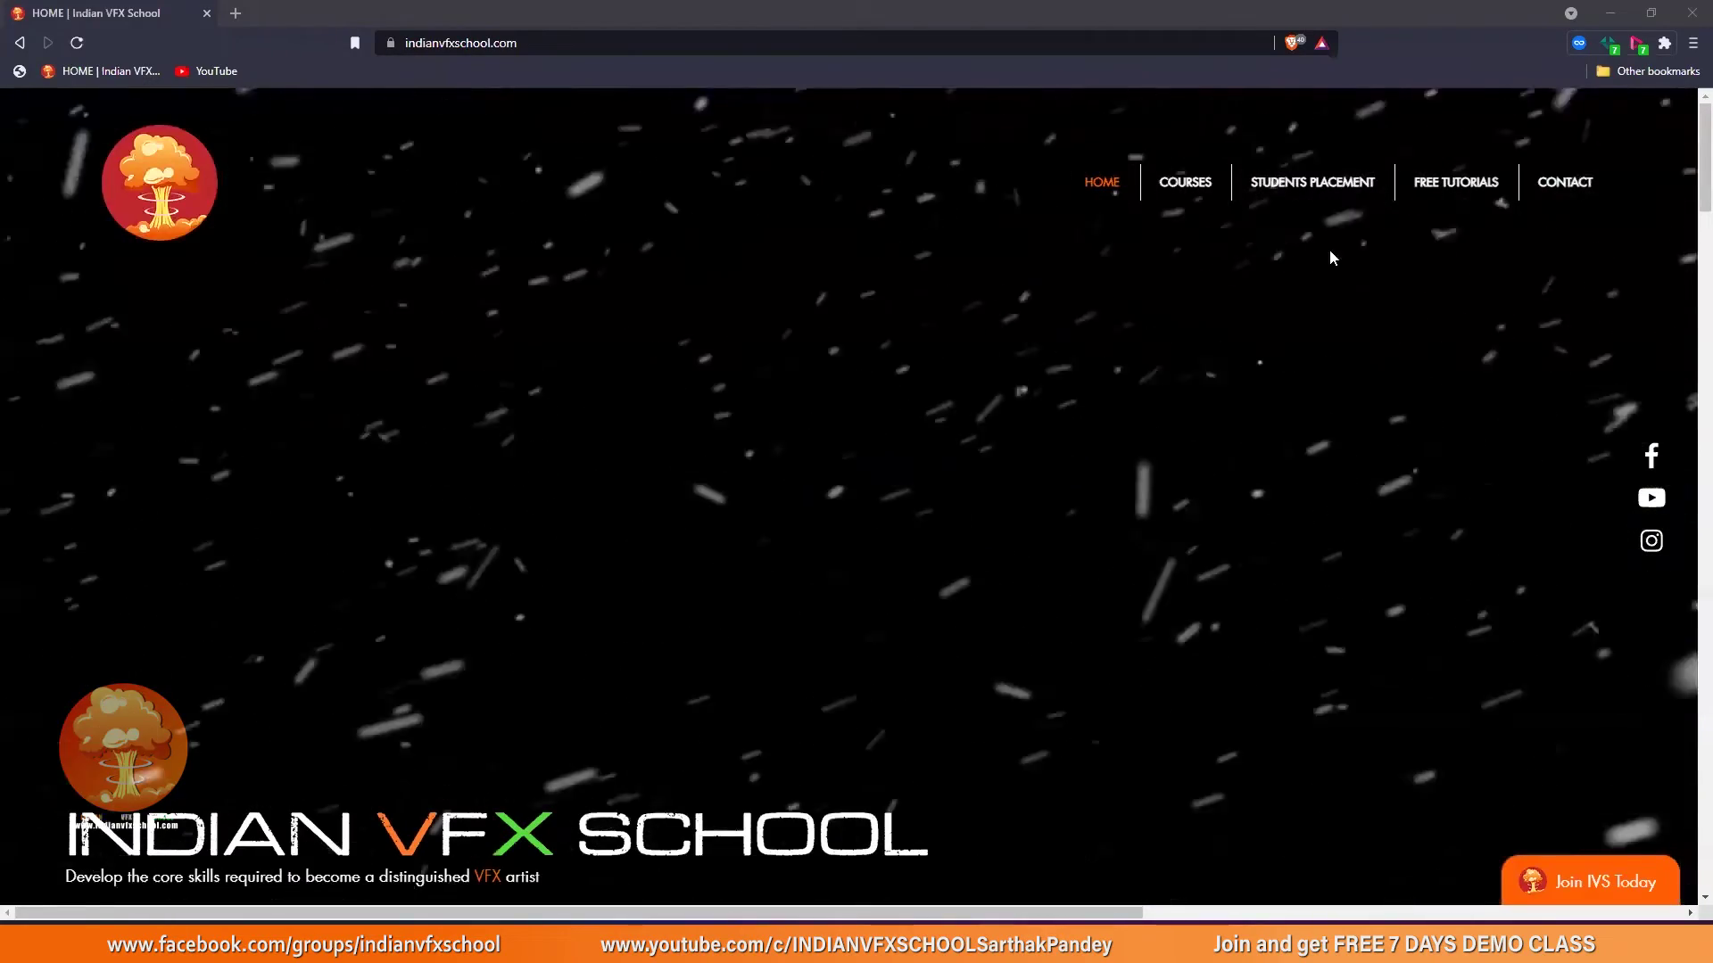
Open the STUDENTS PLACEMENT page and scroll through it.
{"action": "left_click", "coordinate": [1359, 192]}
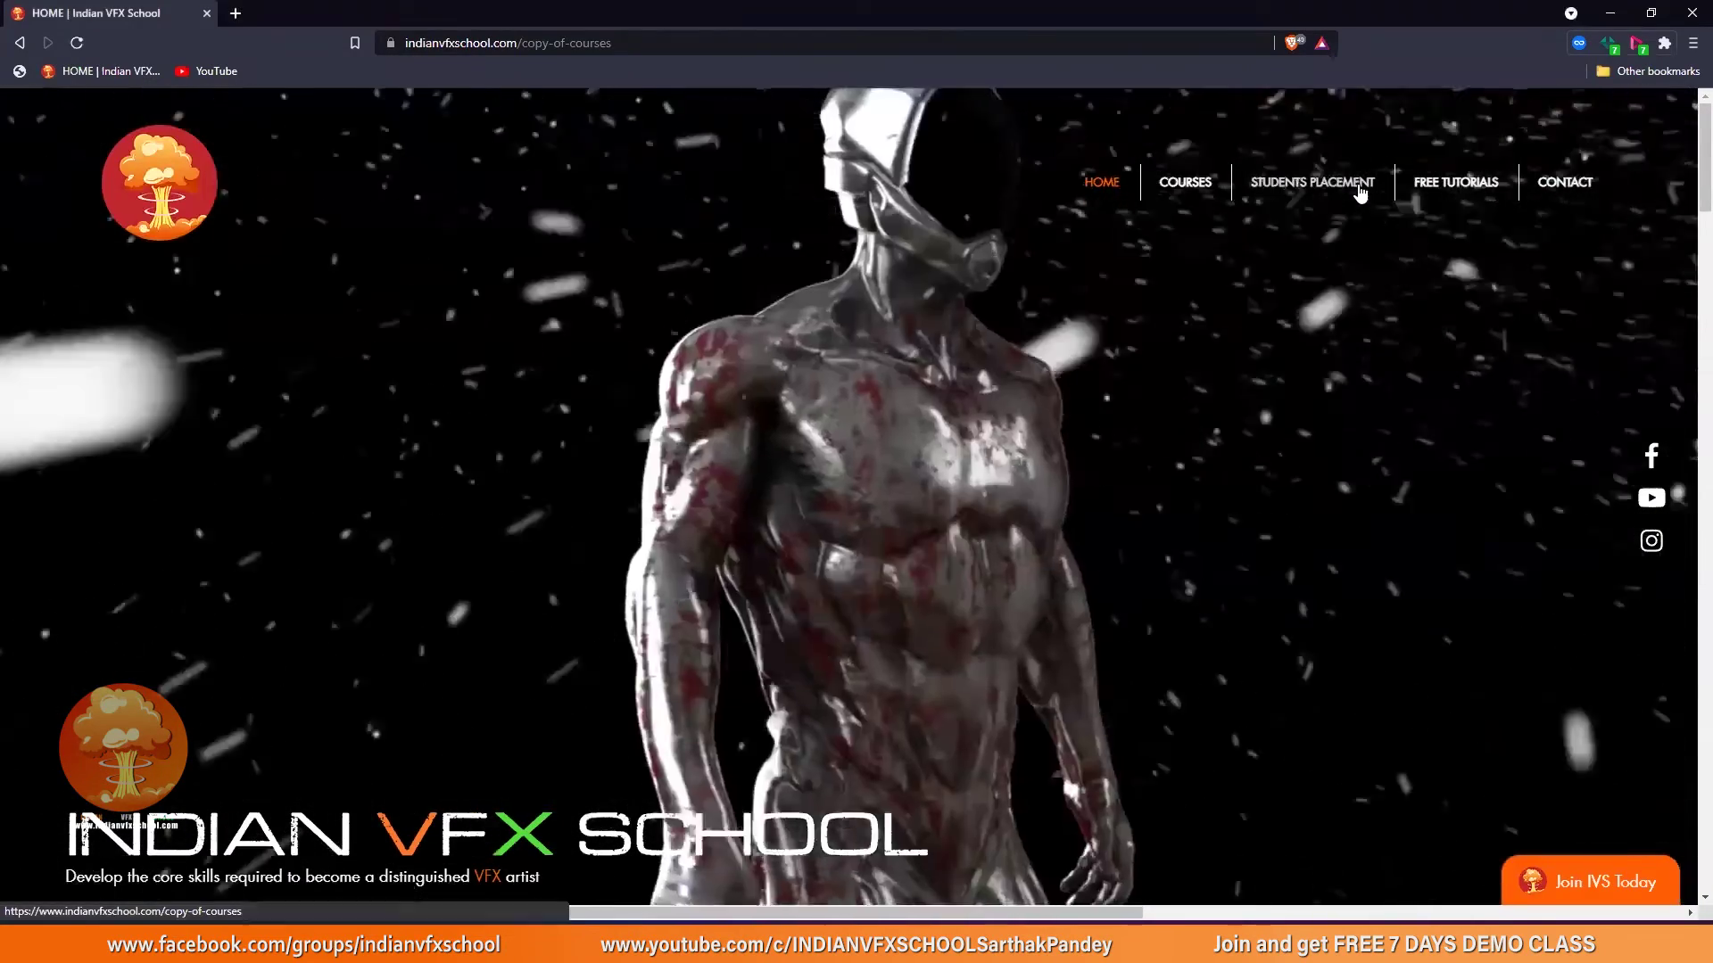
{"action": "scroll", "coordinate": [1160, 628], "scroll_direction": "down", "scroll_amount": 9}
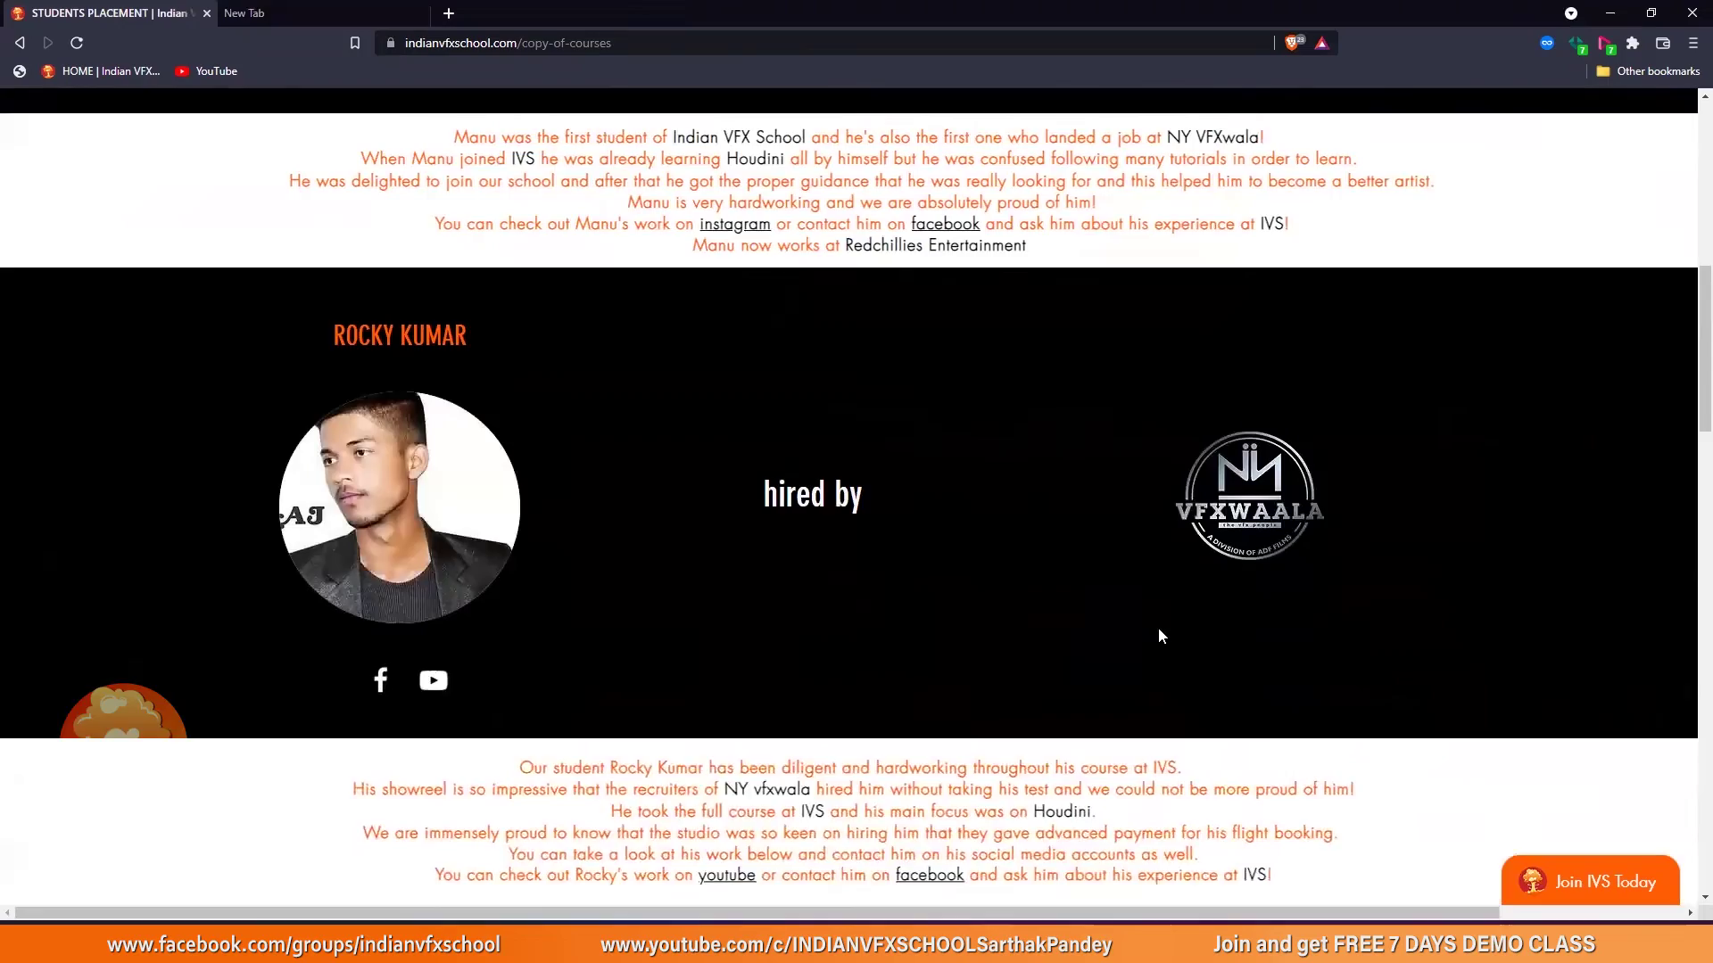
{"action": "scroll", "coordinate": [1159, 636], "scroll_direction": "down", "scroll_amount": 6}
{"action": "scroll", "coordinate": [1154, 626], "scroll_direction": "up", "scroll_amount": 5}
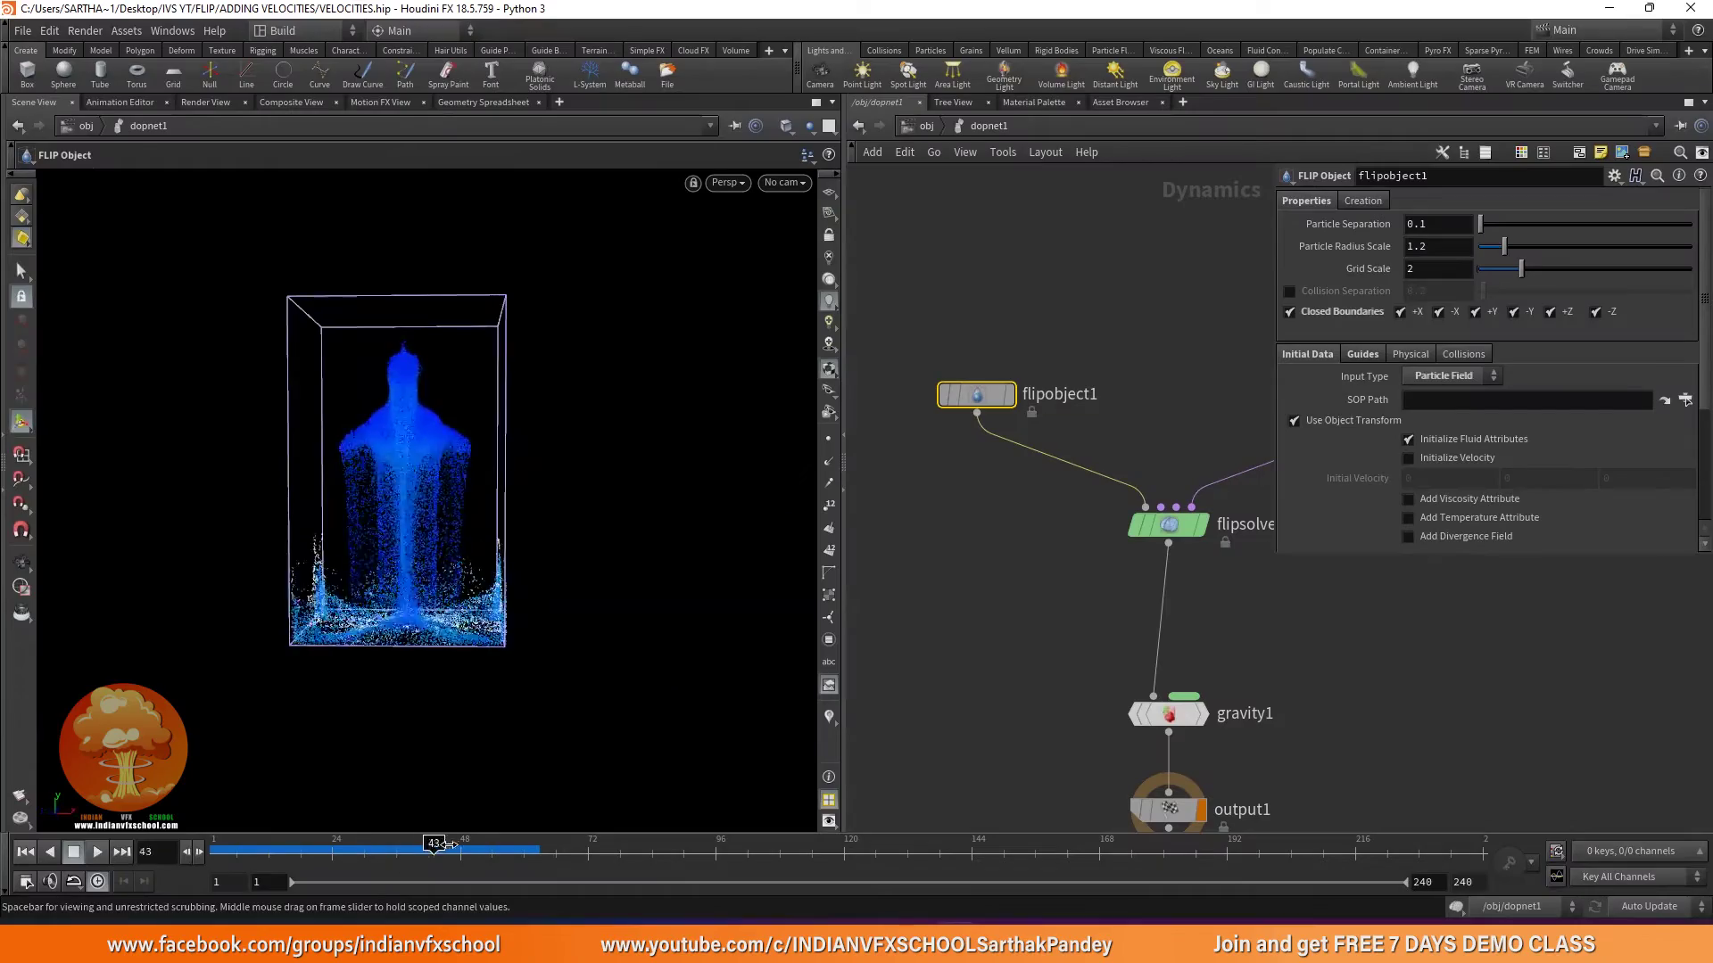
Review the sim in a zoomed-out Right view and select the flipsolver1 node.
{"action": "left_click_drag", "start_coordinate": [446, 844], "coordinate": [221, 844]}
{"action": "left_click_drag", "start_coordinate": [632, 621], "coordinate": [559, 601]}
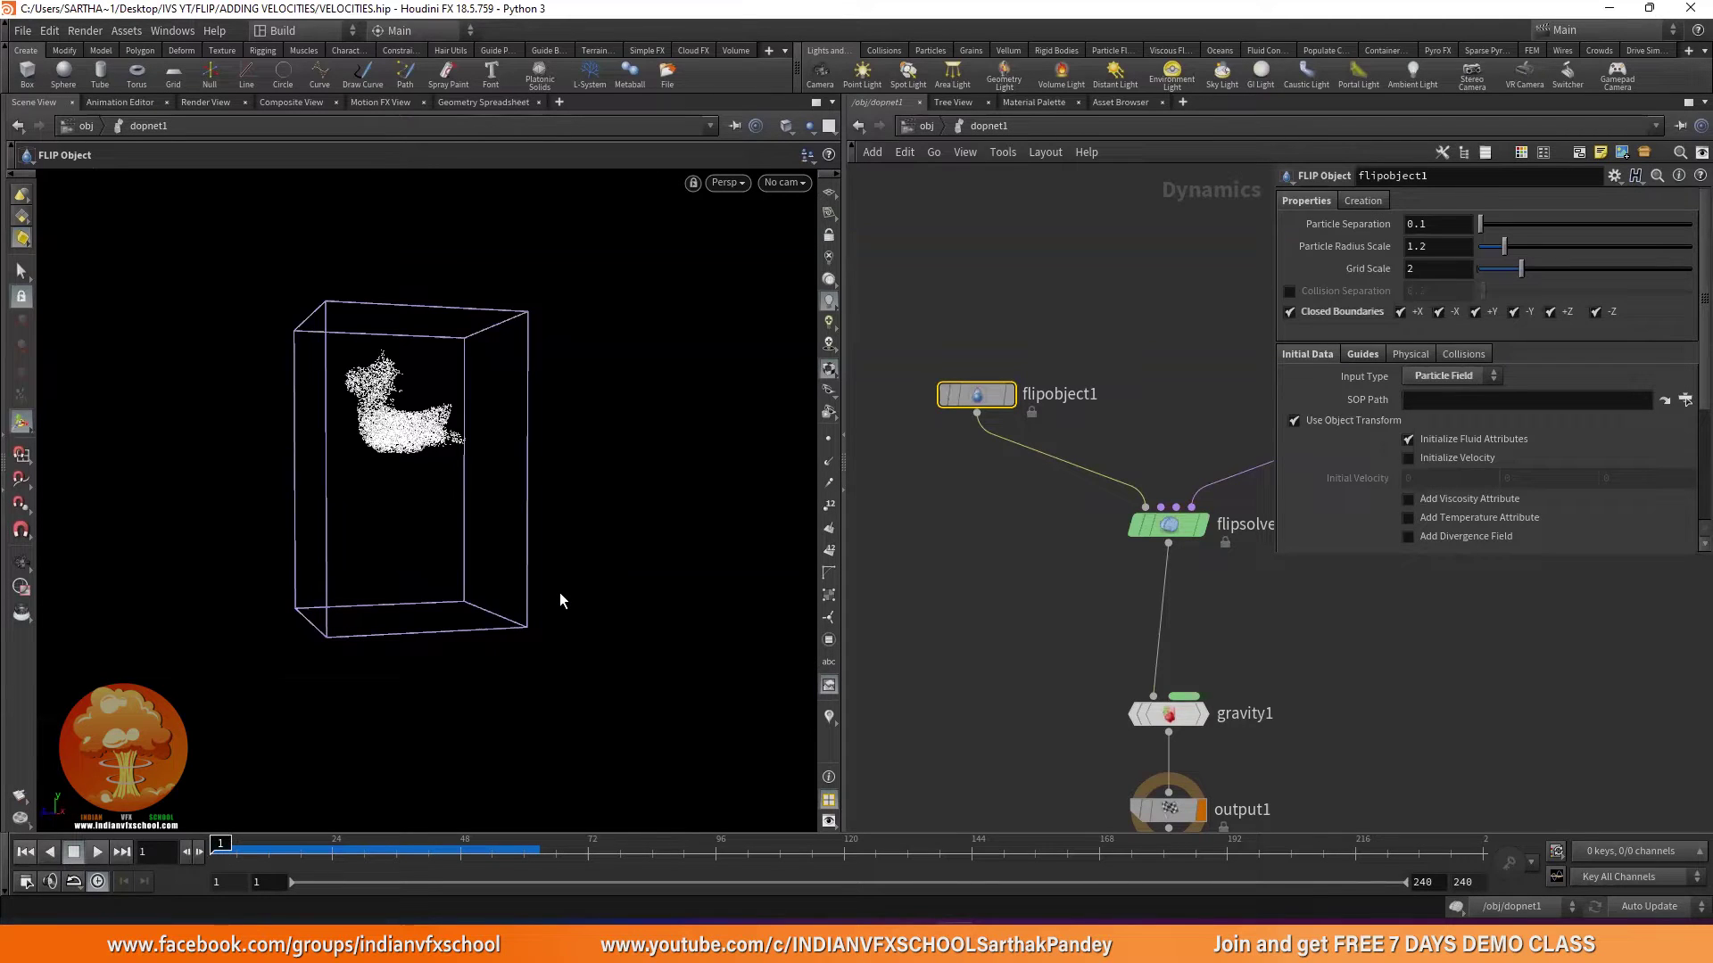
{"action": "key", "text": "space+4"}
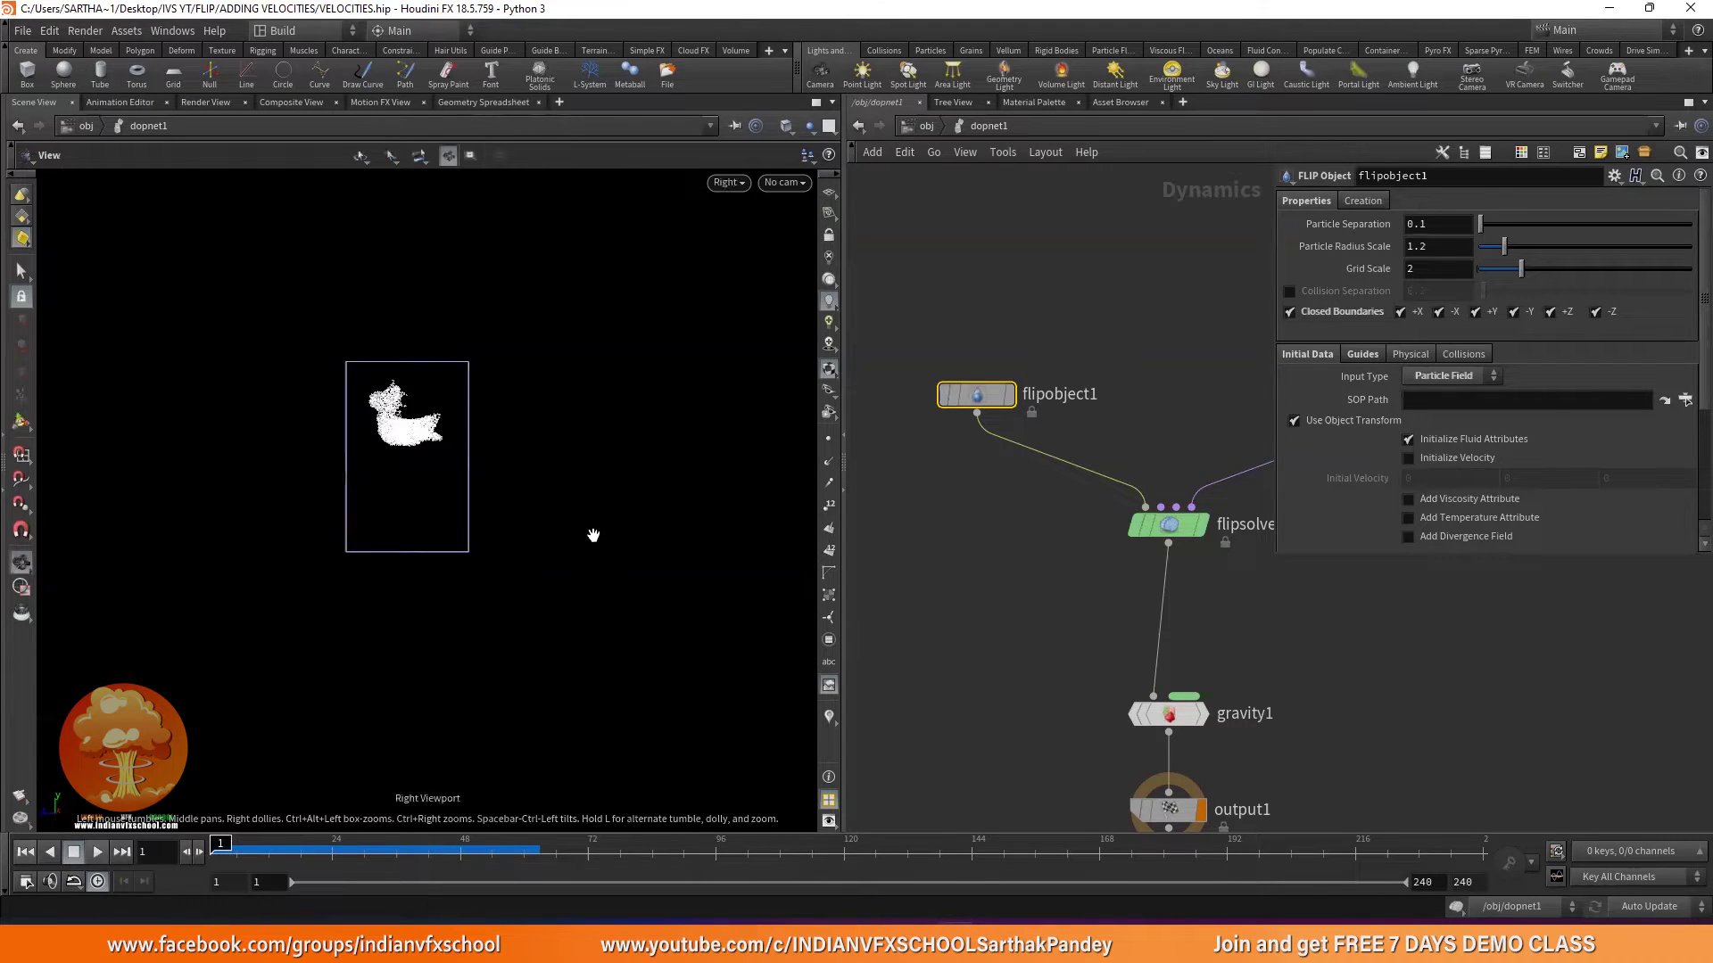
{"action": "right_click_drag", "start_coordinate": [538, 403], "coordinate": [673, 480], "text": "alt"}
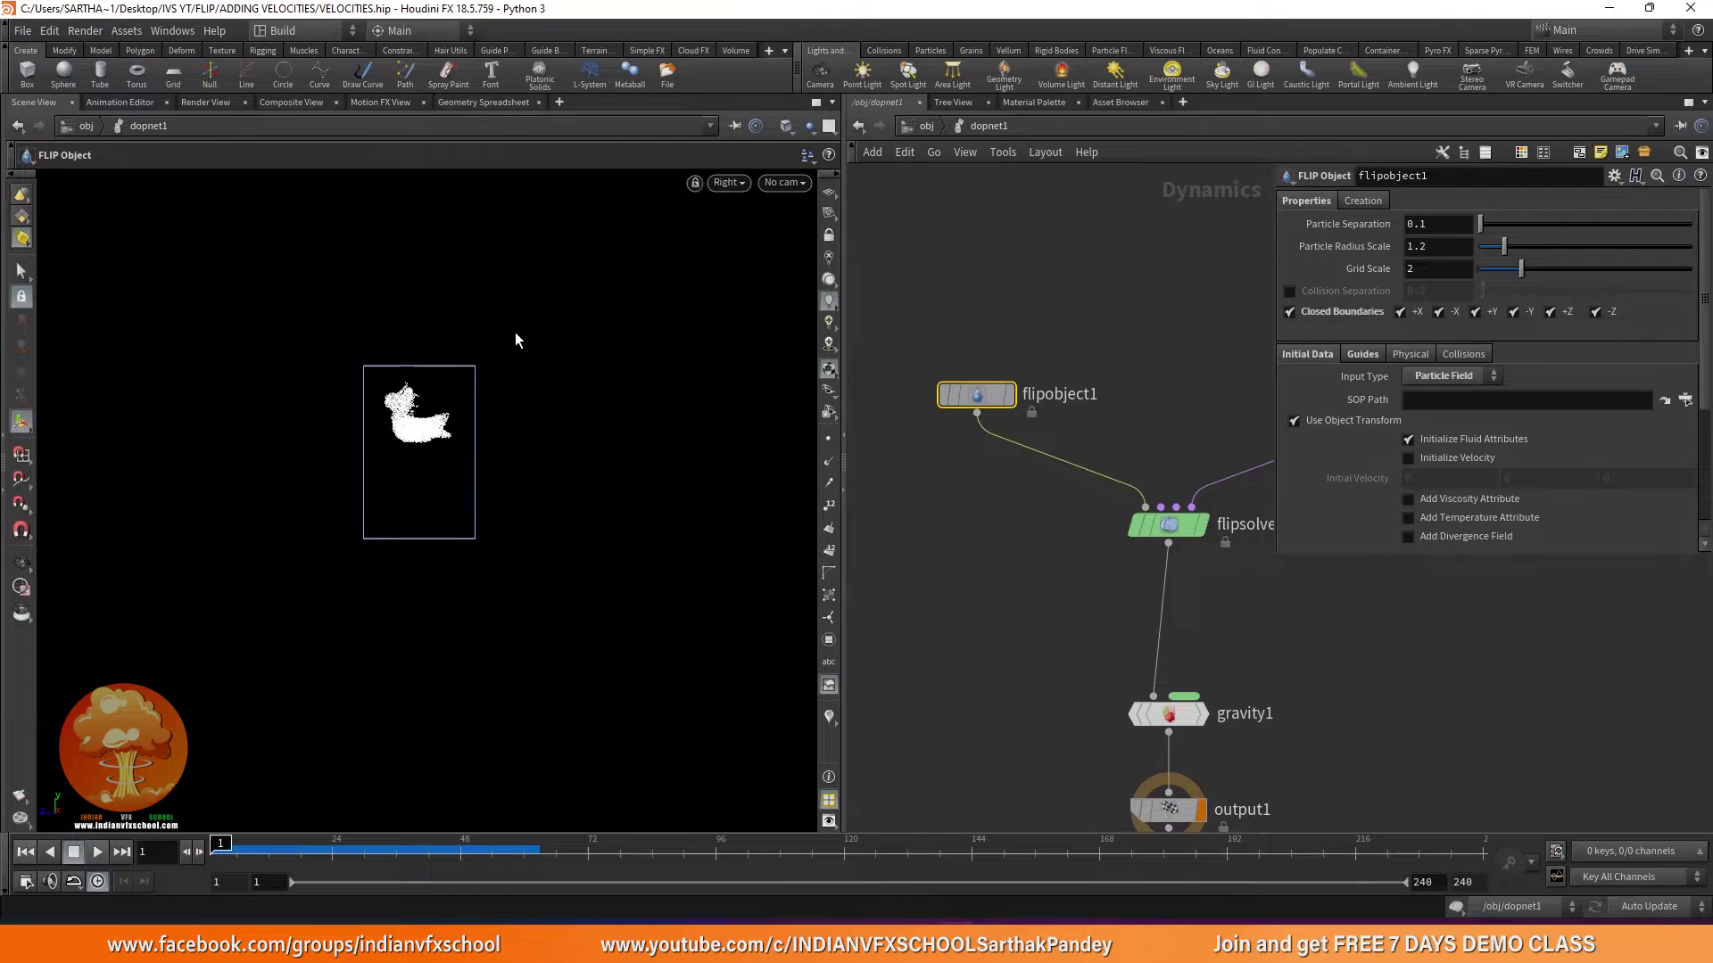
{"action": "left_click", "coordinate": [1184, 525]}
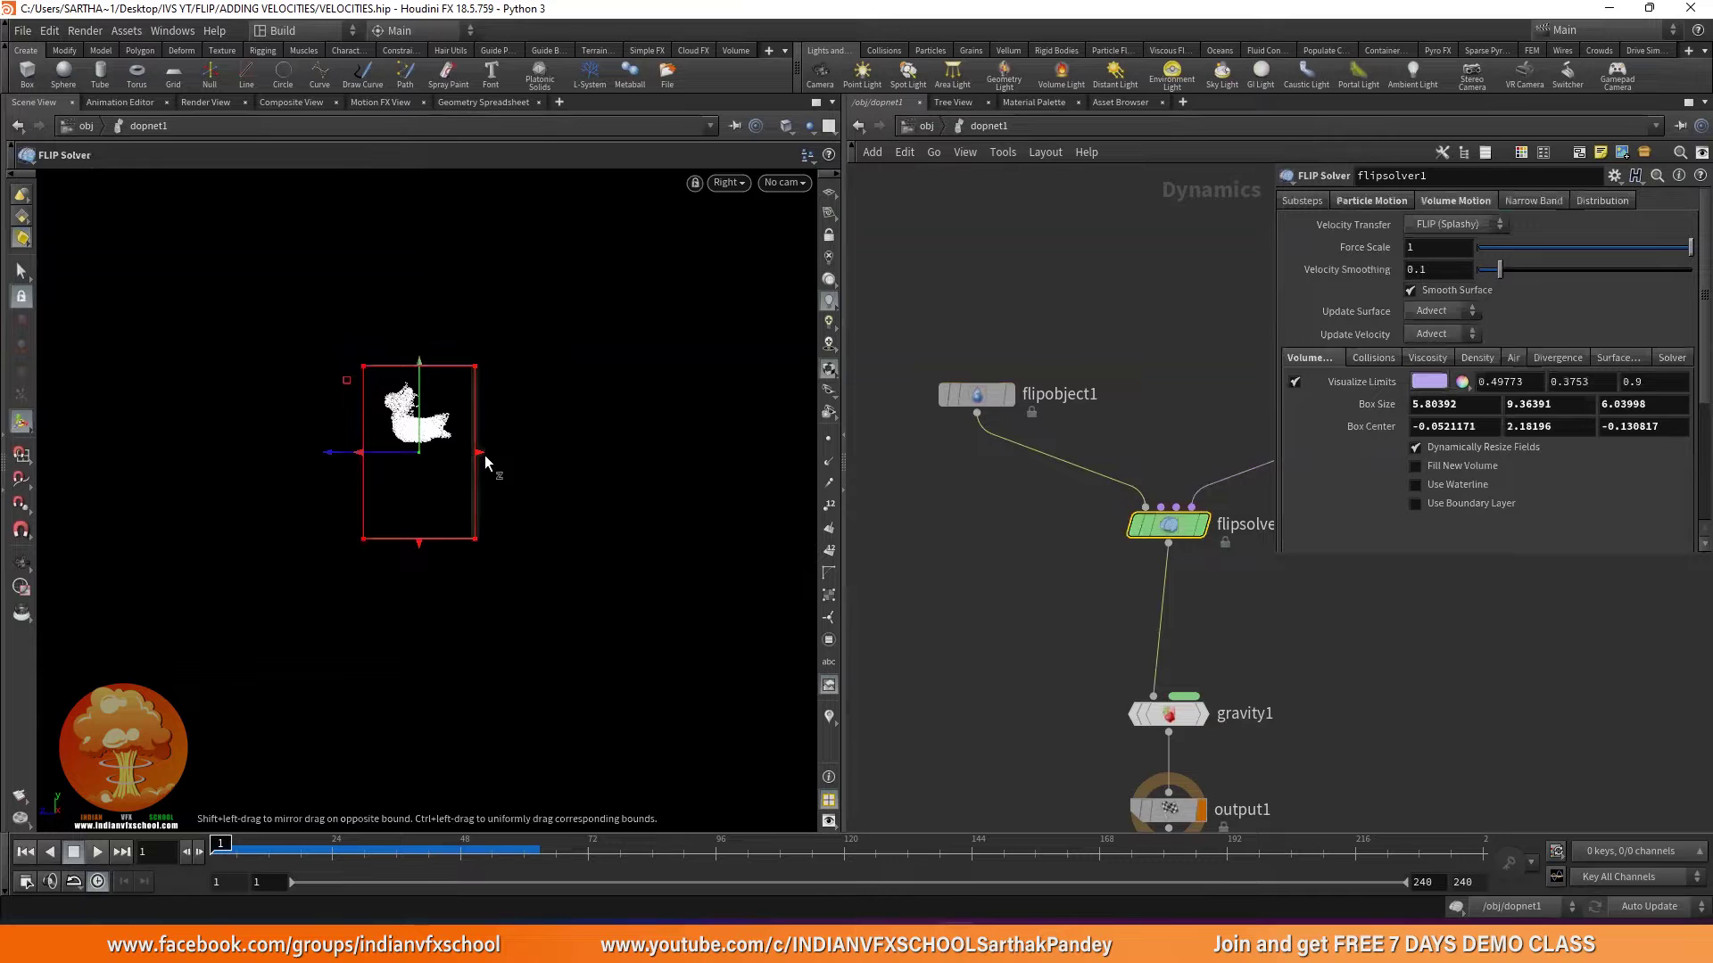
Stretch the container box along its length in Right view and widen it in Top view.
{"action": "left_click_drag", "start_coordinate": [602, 454], "coordinate": [752, 453]}
{"action": "left_click_drag", "start_coordinate": [359, 453], "coordinate": [353, 453]}
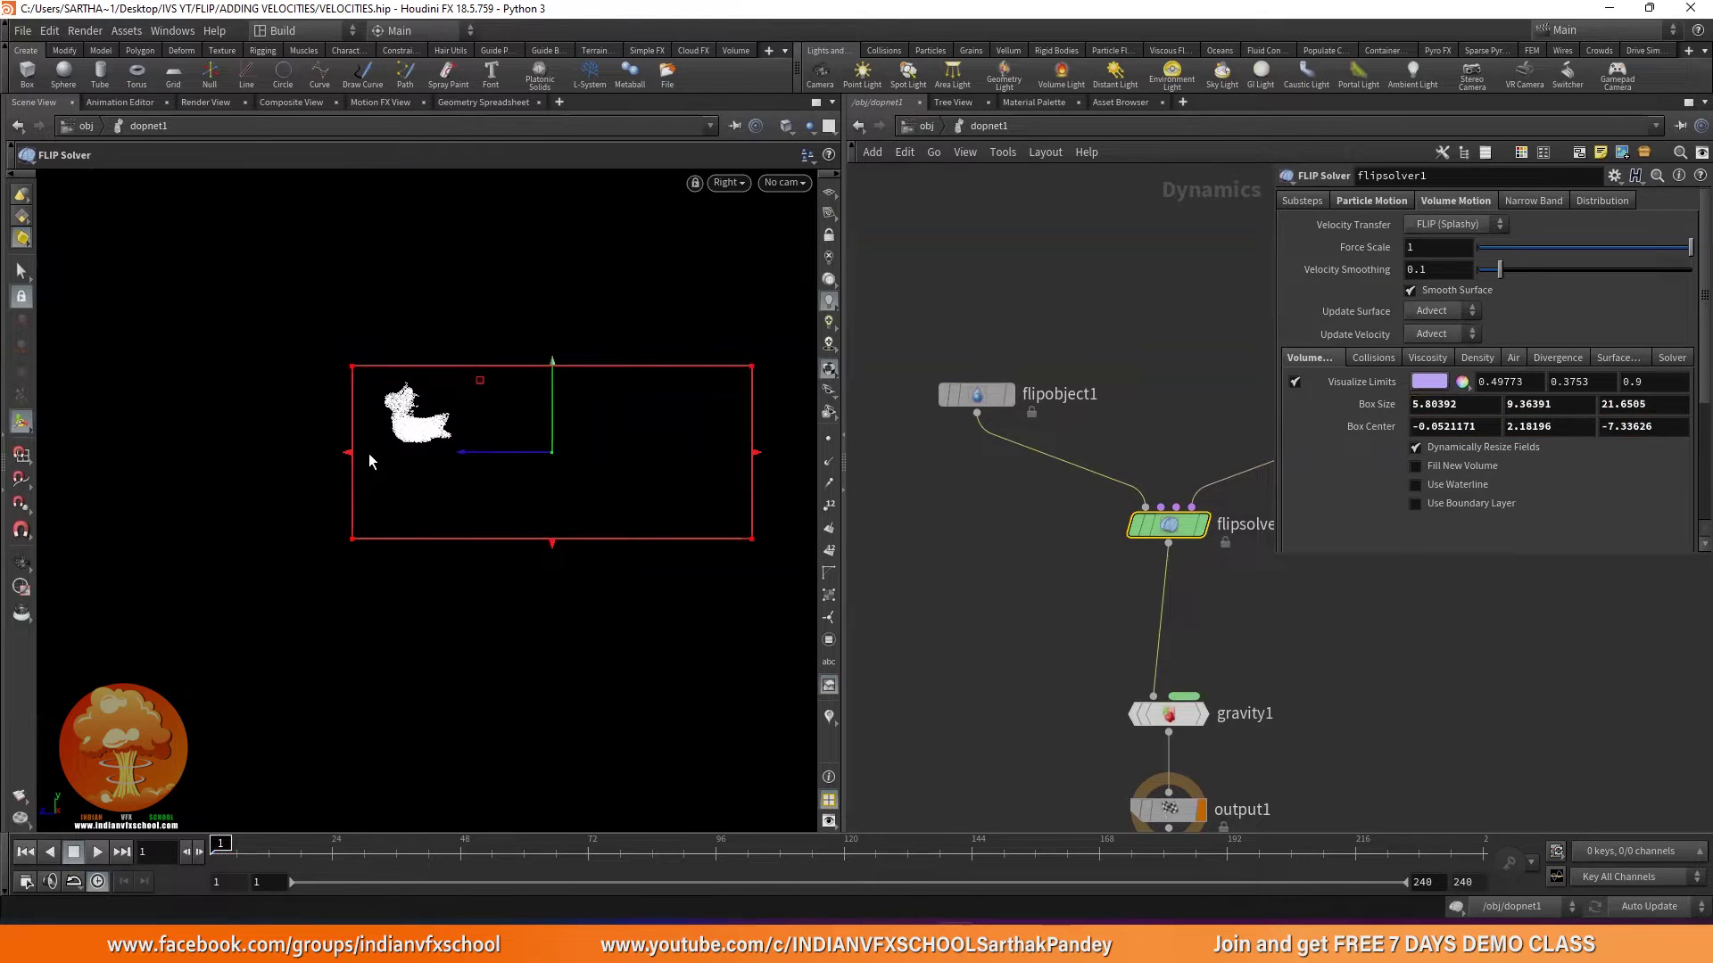
{"action": "key", "text": "space+2"}
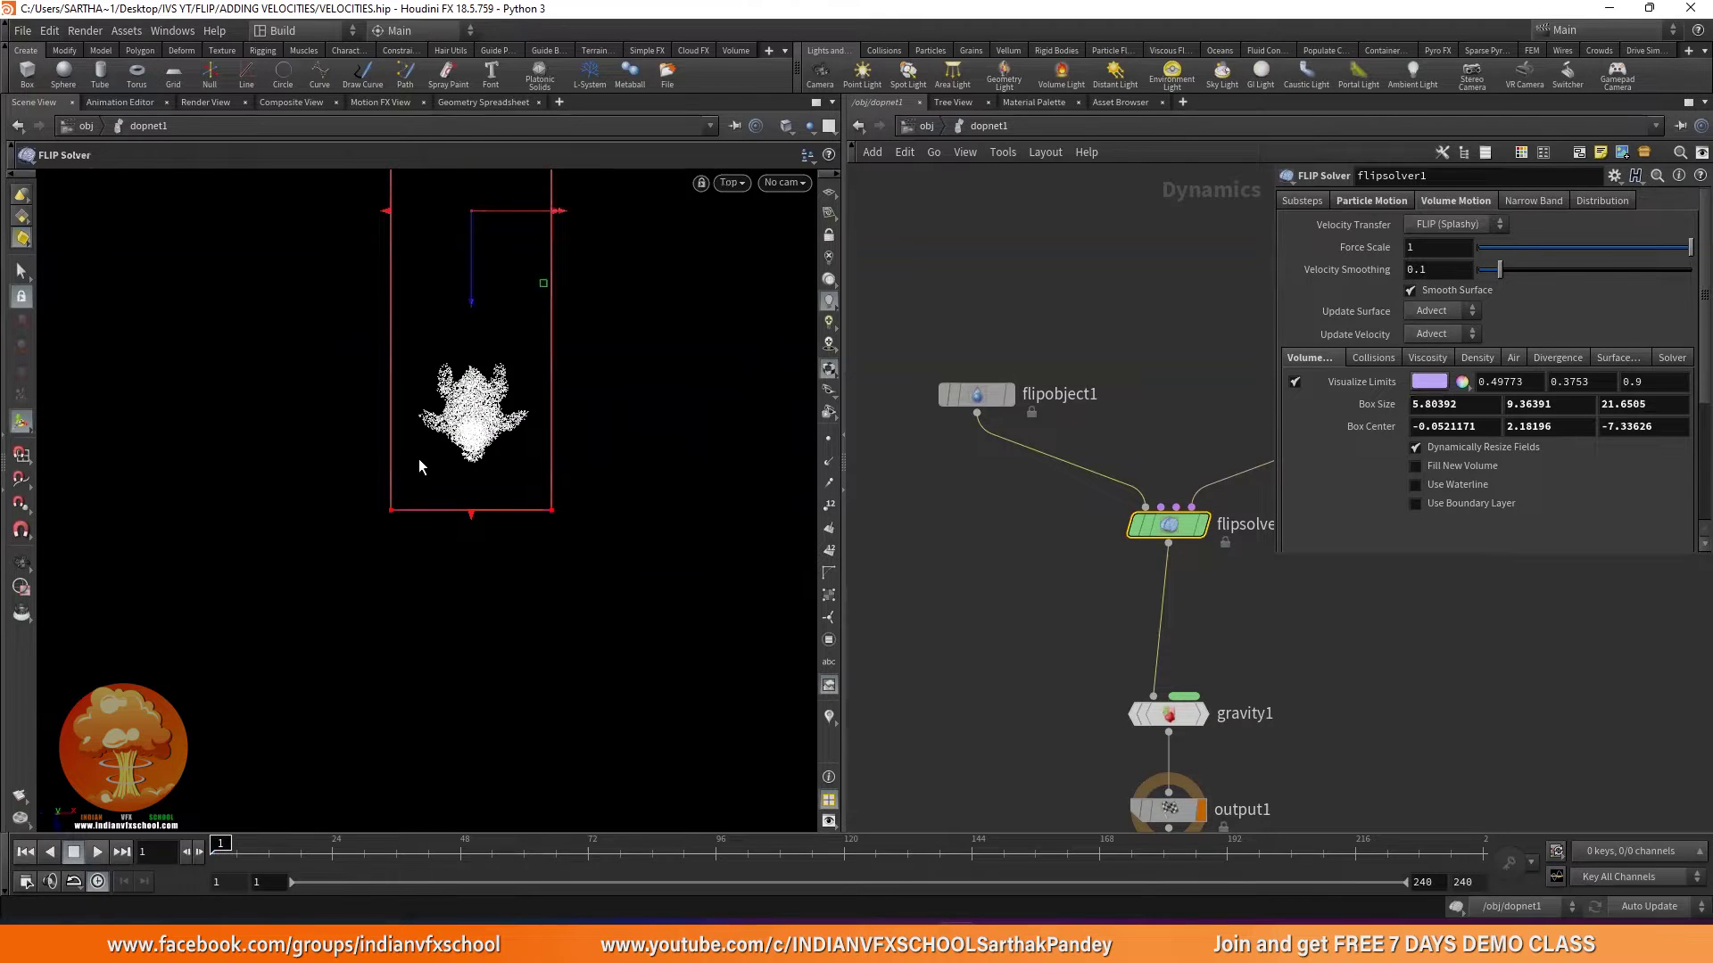
{"action": "scroll", "coordinate": [420, 430], "scroll_direction": "down", "scroll_amount": 3}
{"action": "middle_click_drag", "start_coordinate": [420, 430], "coordinate": [408, 626]}
{"action": "left_click_drag", "start_coordinate": [514, 459], "coordinate": [549, 457]}
{"action": "left_click_drag", "start_coordinate": [379, 456], "coordinate": [351, 458]}
Frame the box in perspective and drag its top face upward to raise the container.
{"action": "key", "text": "space+4"}
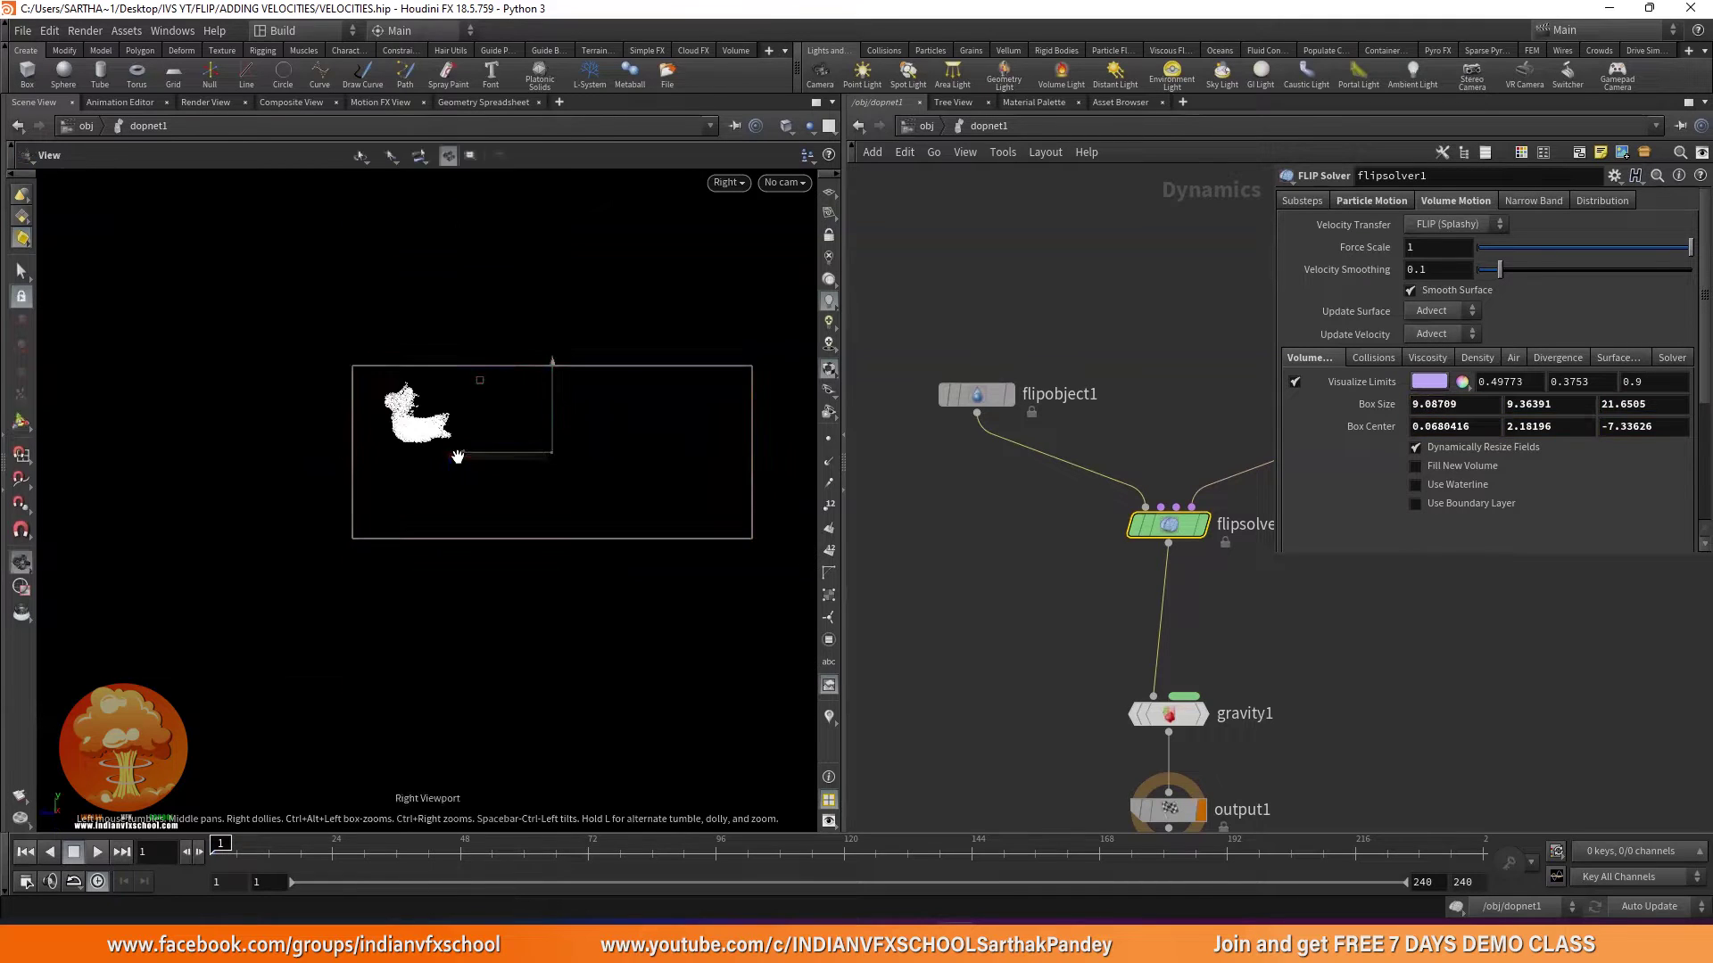
{"action": "mouse_move", "coordinate": [567, 321]}
{"action": "right_mouse_down", "text": "alt"}
{"action": "mouse_move", "coordinate": [550, 374]}
{"action": "mouse_move", "coordinate": [565, 309]}
{"action": "right_mouse_up", "text": "alt"}
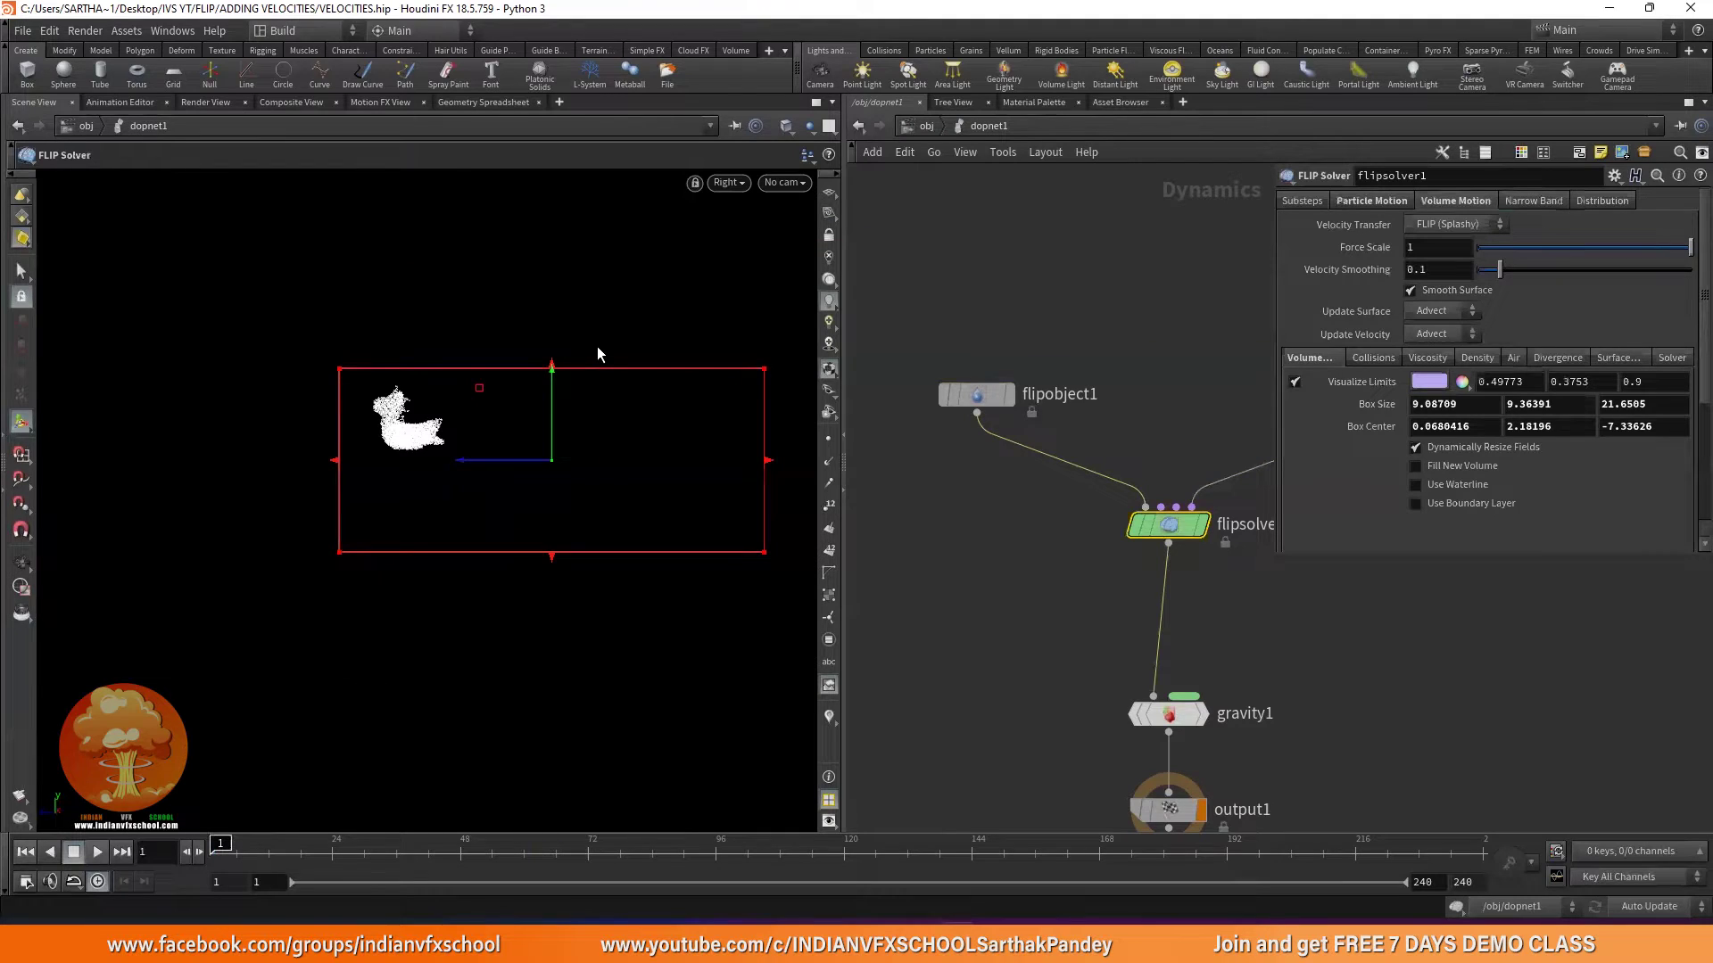
{"action": "key", "text": "Escape"}
{"action": "key", "text": "Return"}
{"action": "key", "text": "space+1"}
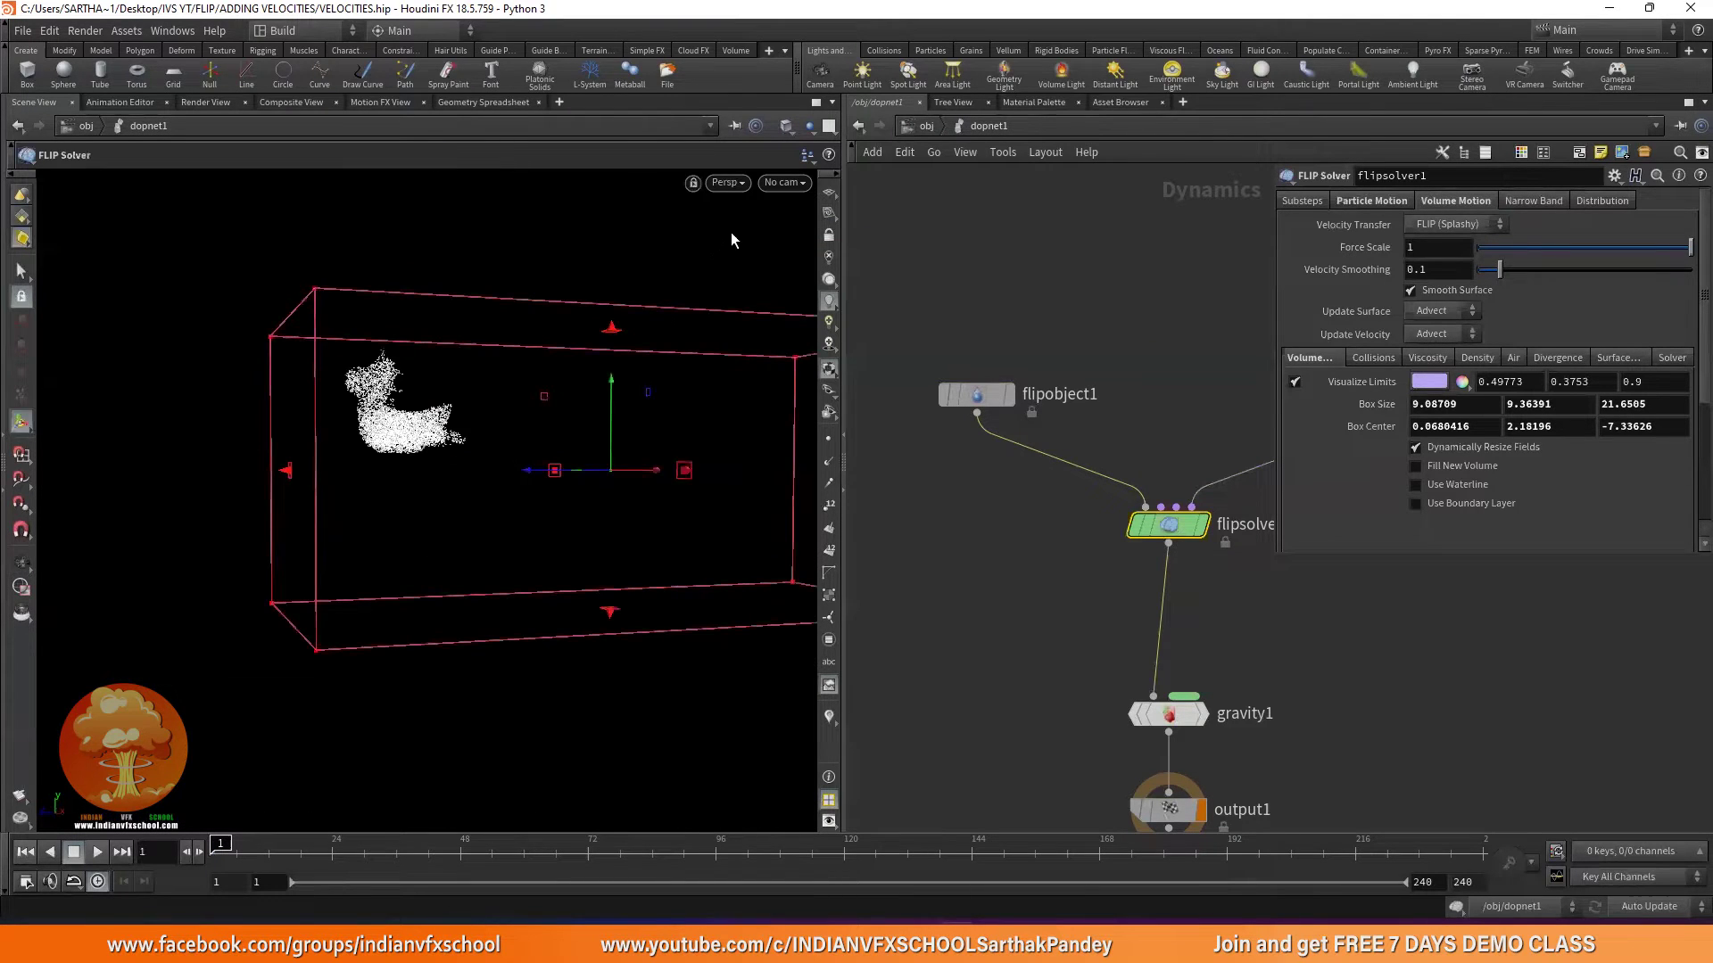
{"action": "left_click", "coordinate": [724, 185]}
{"action": "mouse_move", "coordinate": [817, 223]}
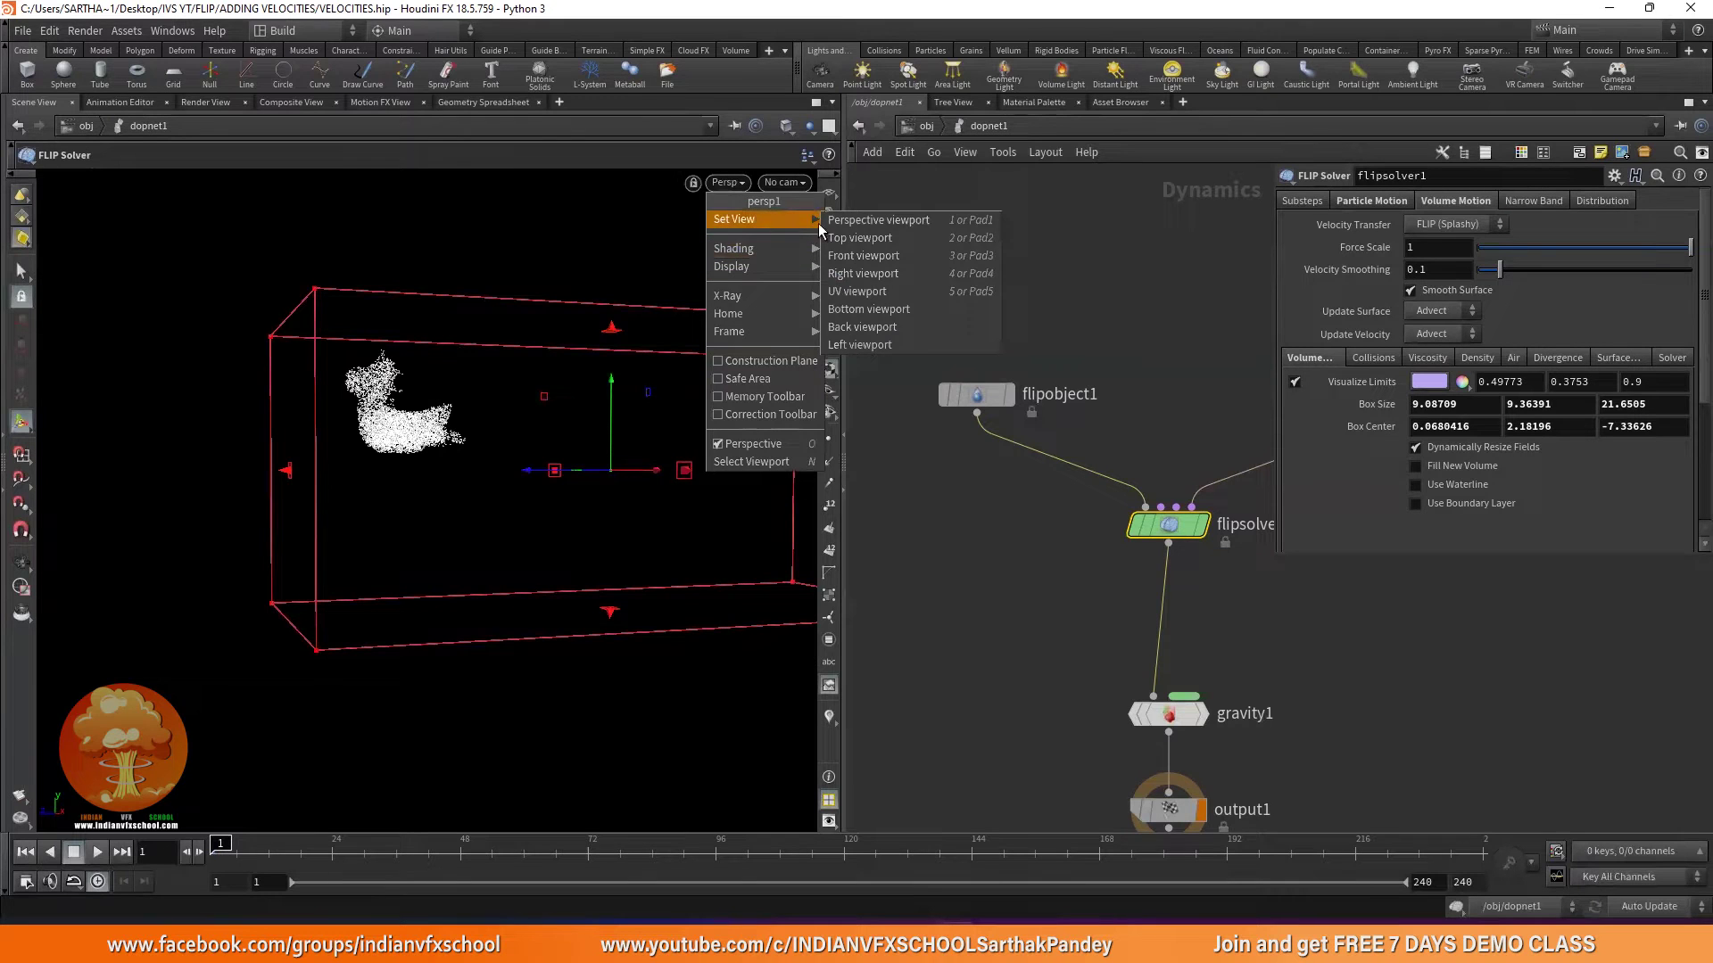
{"action": "left_click", "coordinate": [538, 231]}
{"action": "key", "text": "Escape"}
{"action": "scroll", "coordinate": [524, 247], "scroll_direction": "down", "scroll_amount": 2}
{"action": "left_click_drag", "start_coordinate": [502, 375], "coordinate": [486, 368], "text": "alt"}
{"action": "middle_click_drag", "start_coordinate": [500, 365], "coordinate": [410, 384], "text": "alt"}
{"action": "left_click_drag", "start_coordinate": [410, 384], "coordinate": [417, 386], "text": "alt"}
{"action": "left_click_drag", "start_coordinate": [553, 321], "coordinate": [533, 291]}
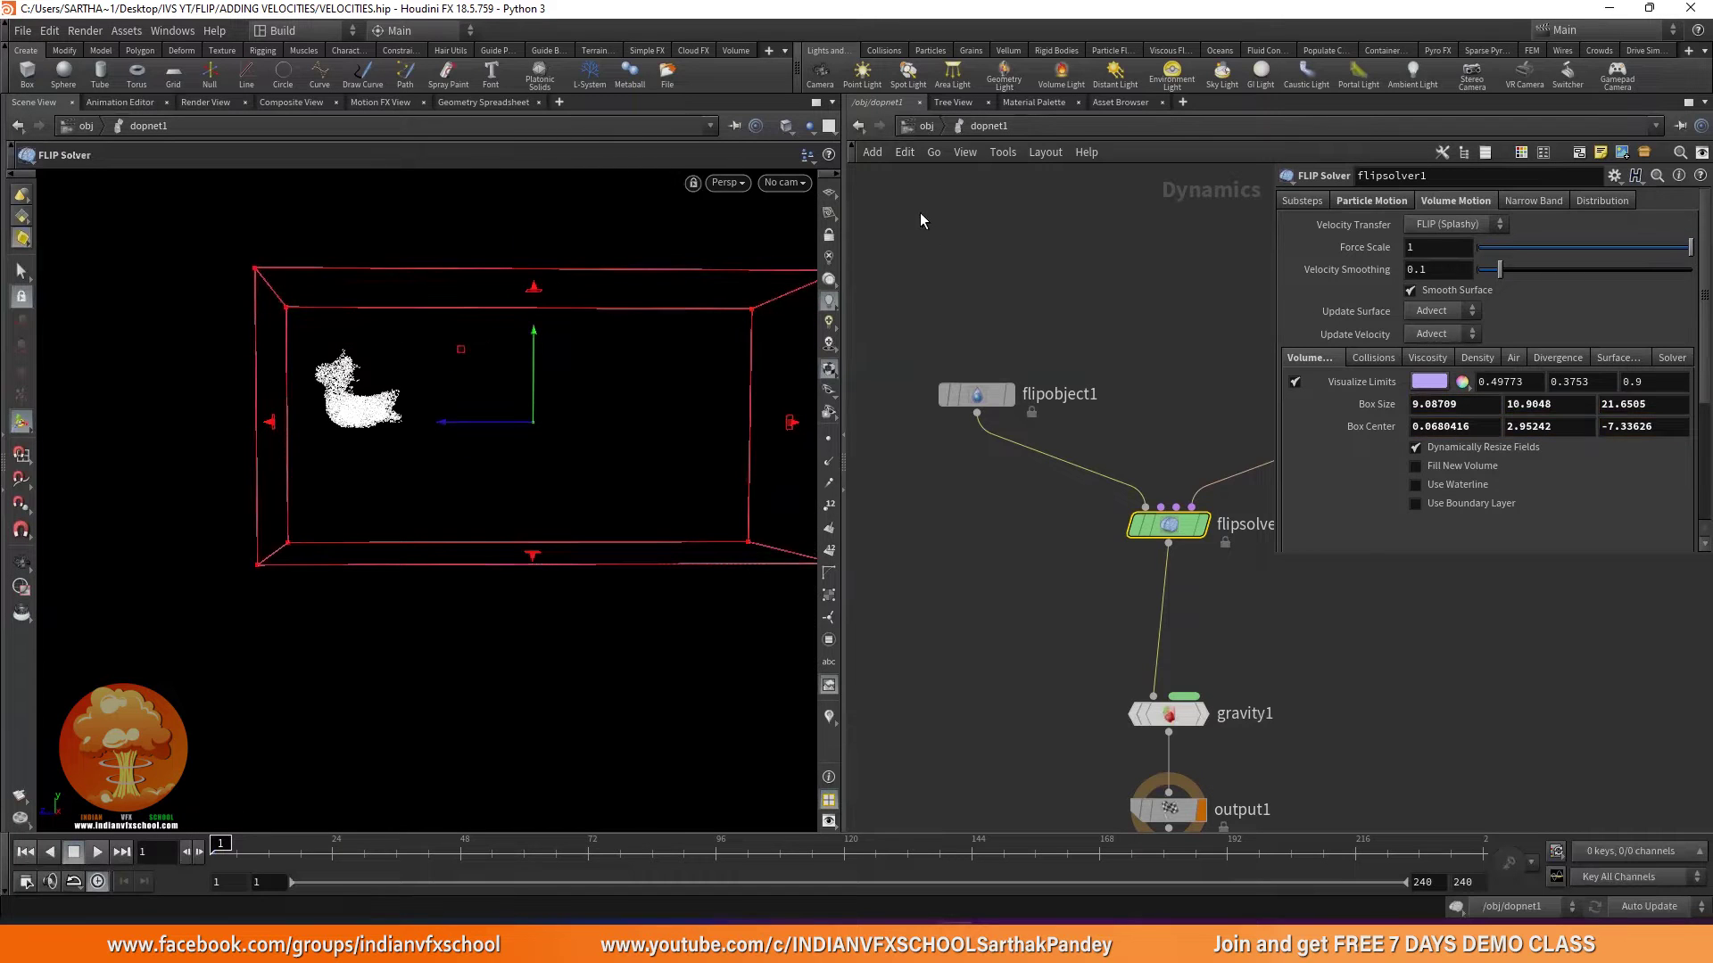
Inside geo1, insert a Transform node between testgeometry and pointsfromvolume.
{"action": "left_click", "coordinate": [926, 126]}
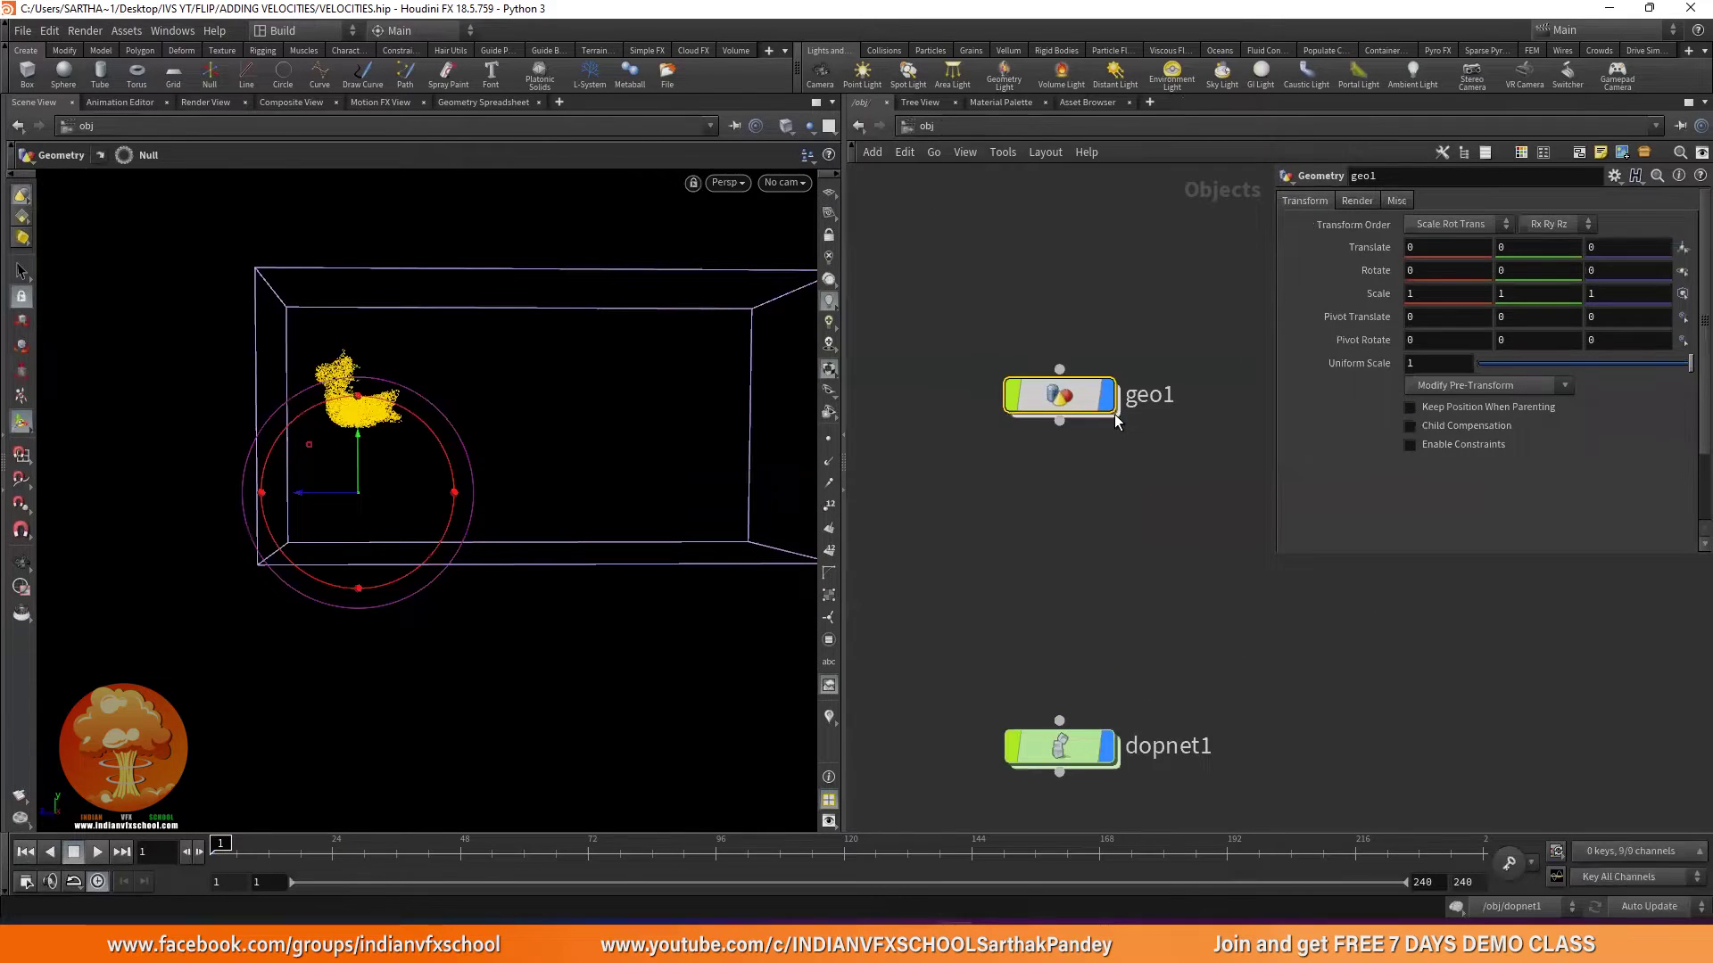
{"action": "double_click", "coordinate": [1083, 390]}
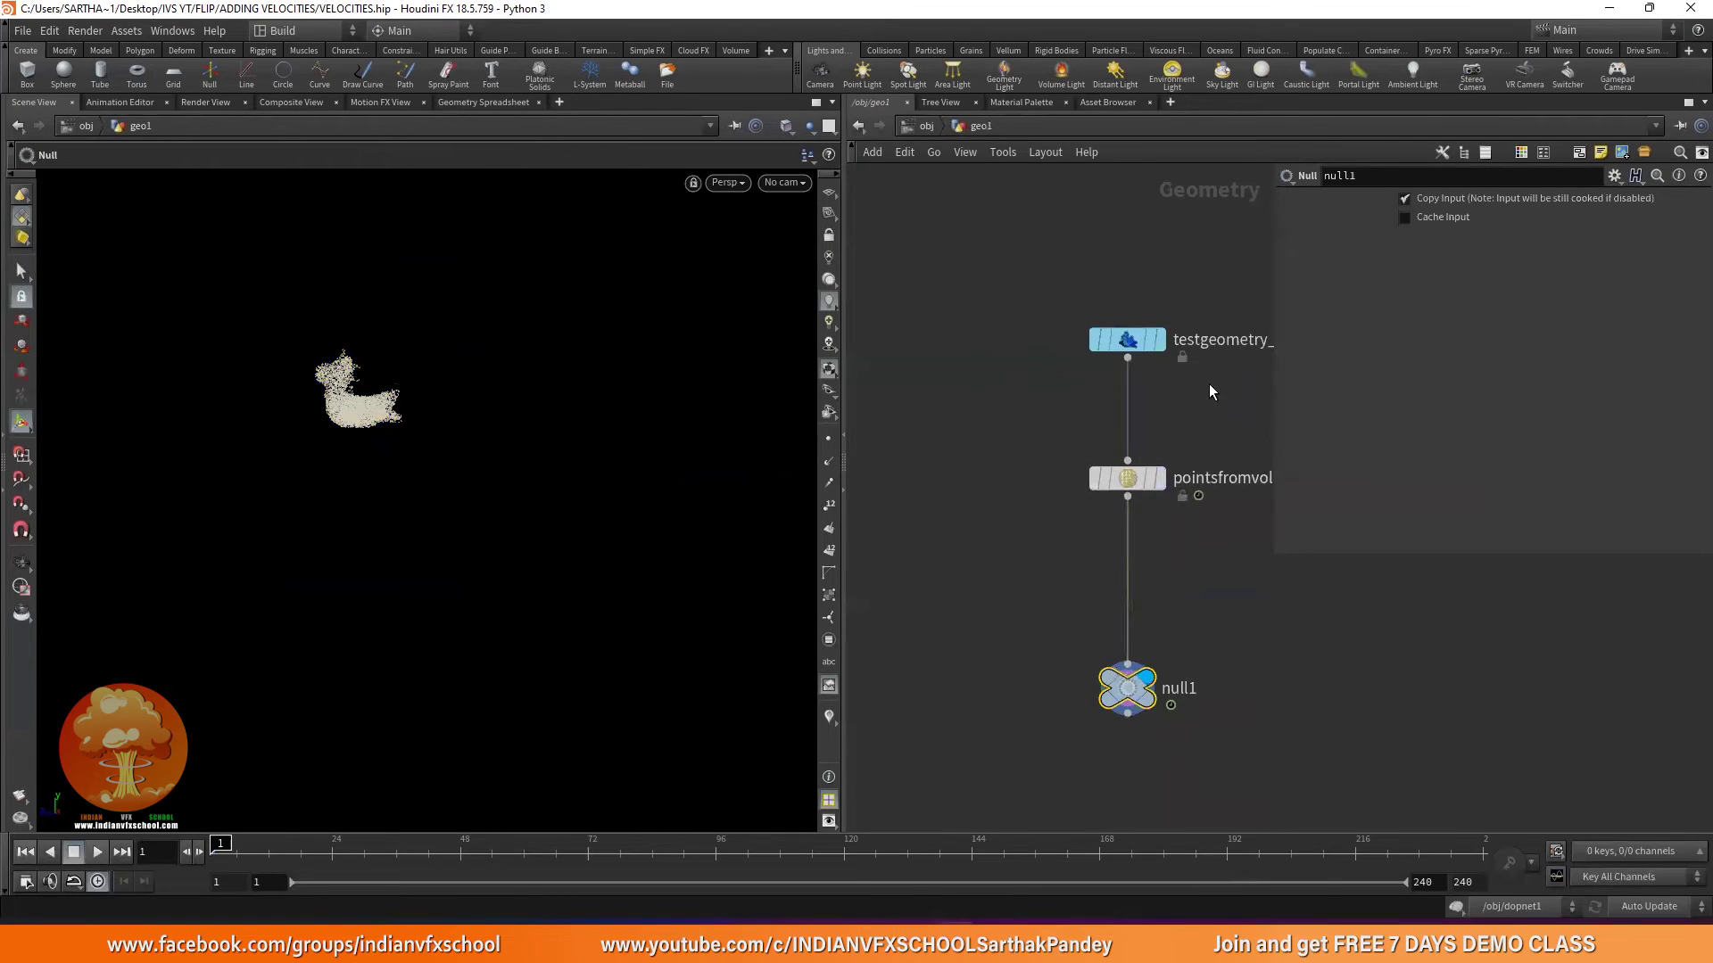
{"action": "key", "text": "Tab"}
{"action": "mouse_move", "coordinate": [1277, 180]}
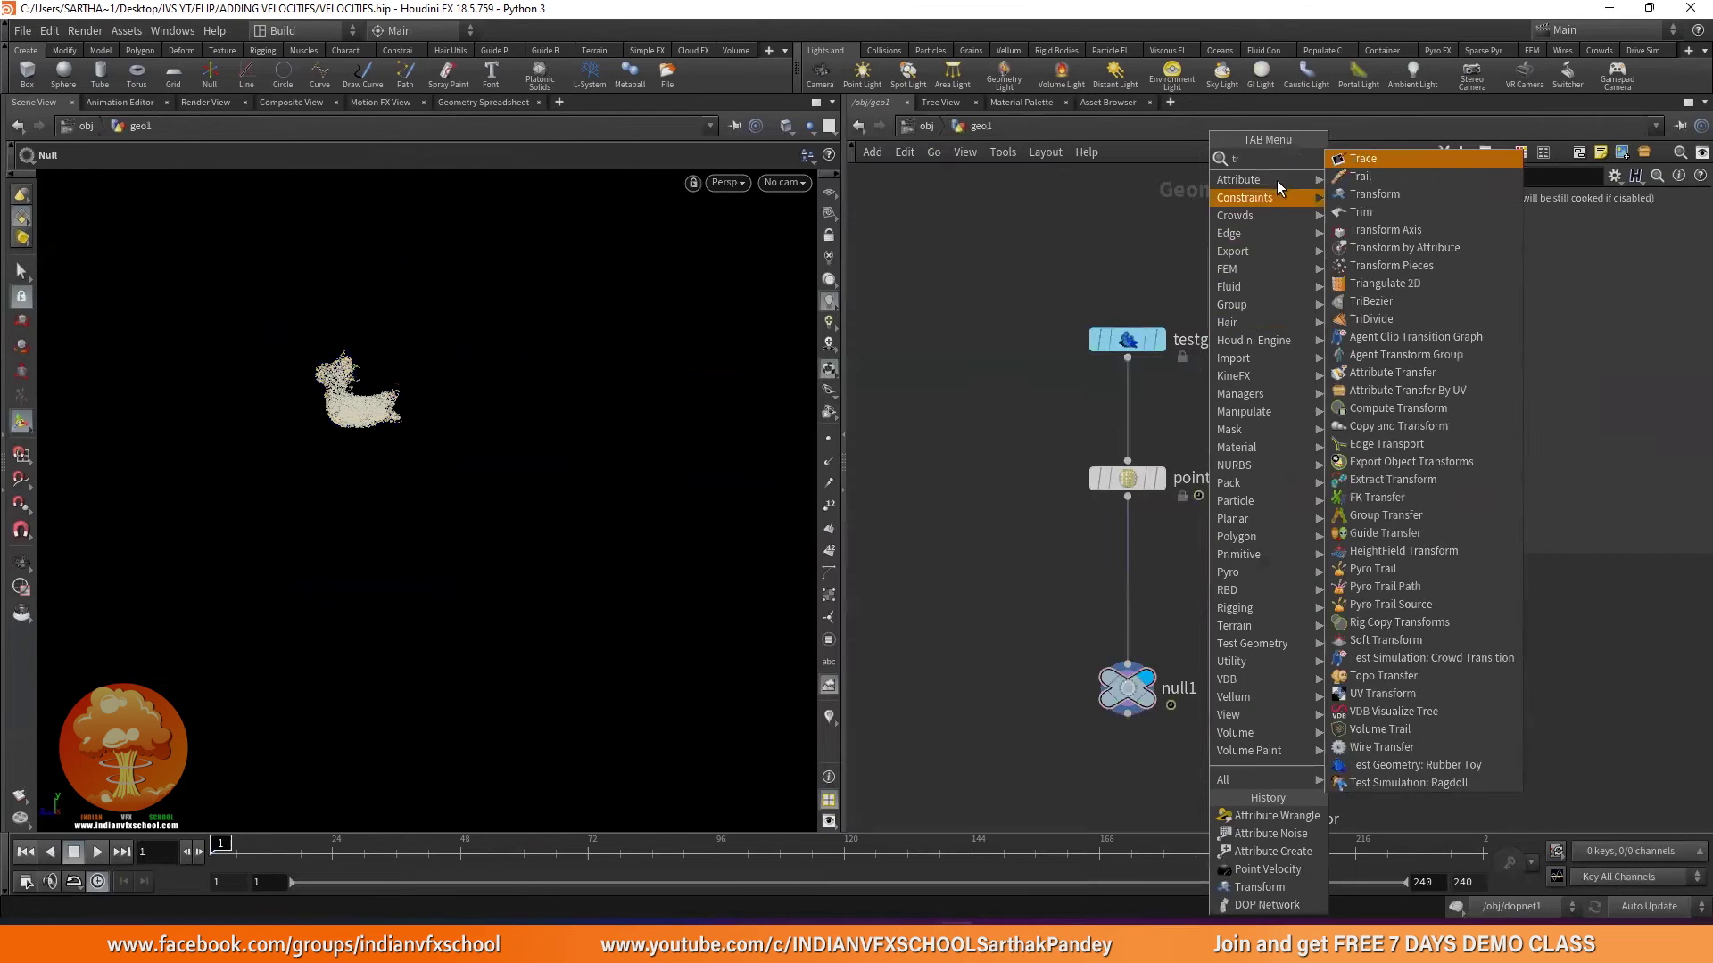
{"action": "left_click", "coordinate": [1367, 198]}
{"action": "left_click", "coordinate": [1196, 409]}
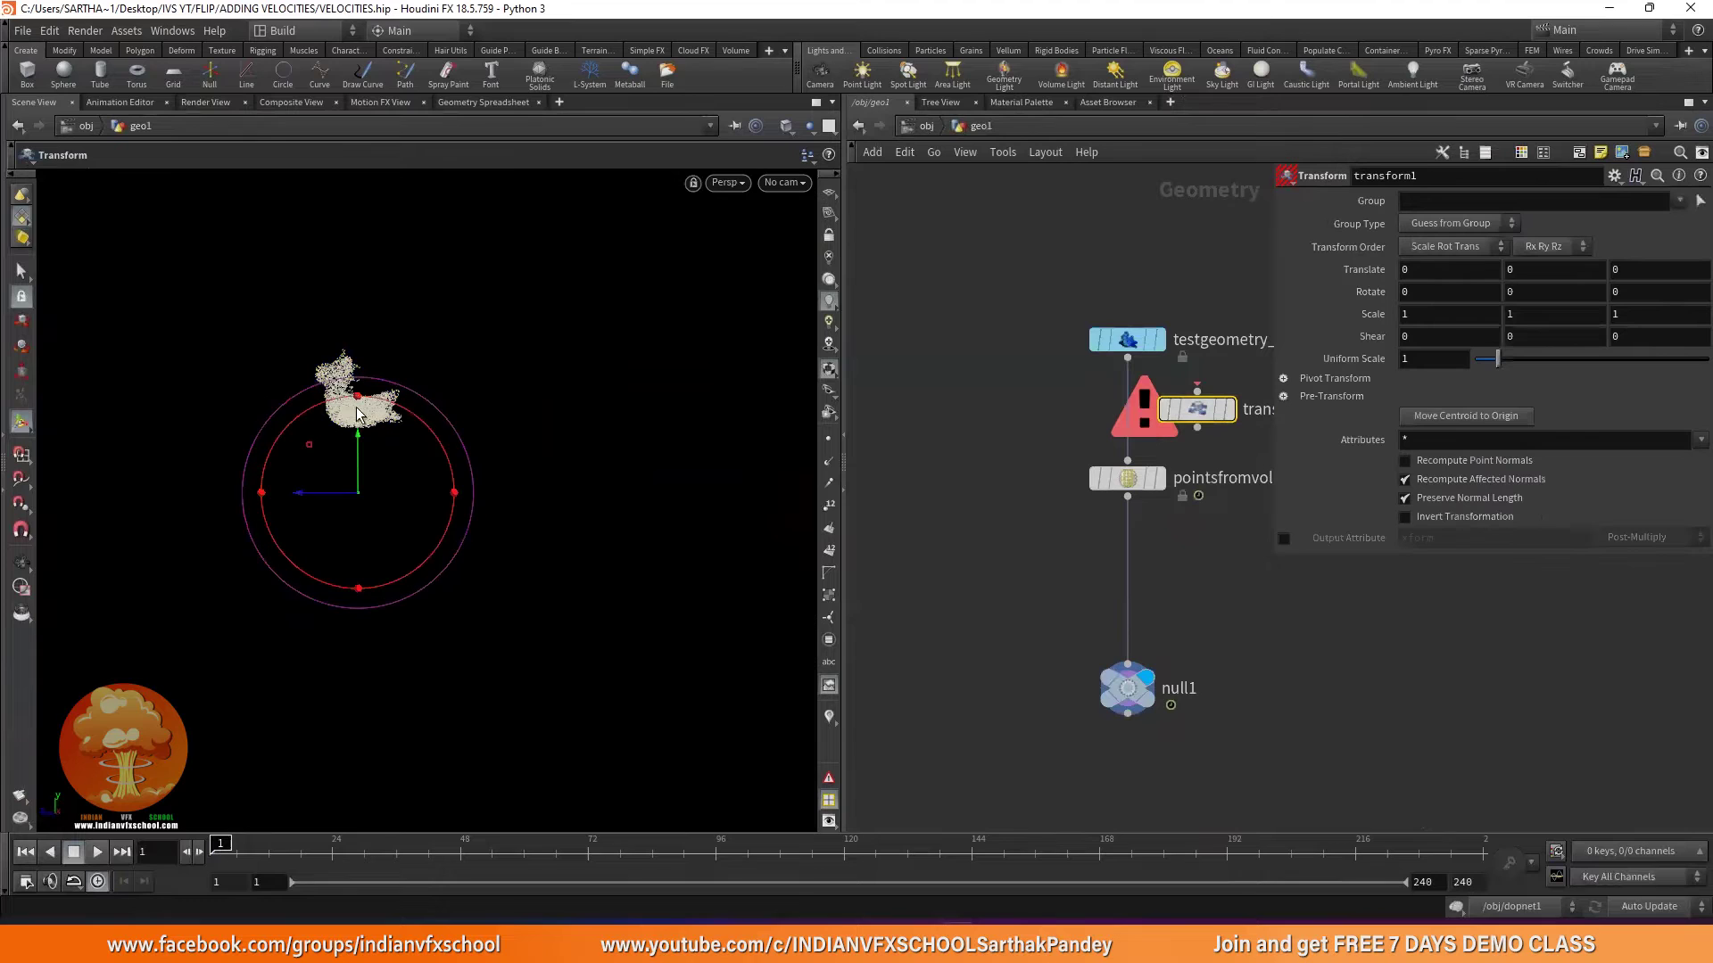
{"action": "scroll", "coordinate": [1222, 411], "scroll_direction": "up", "scroll_amount": 3}
{"action": "left_click_drag", "start_coordinate": [1205, 418], "coordinate": [1060, 436]}
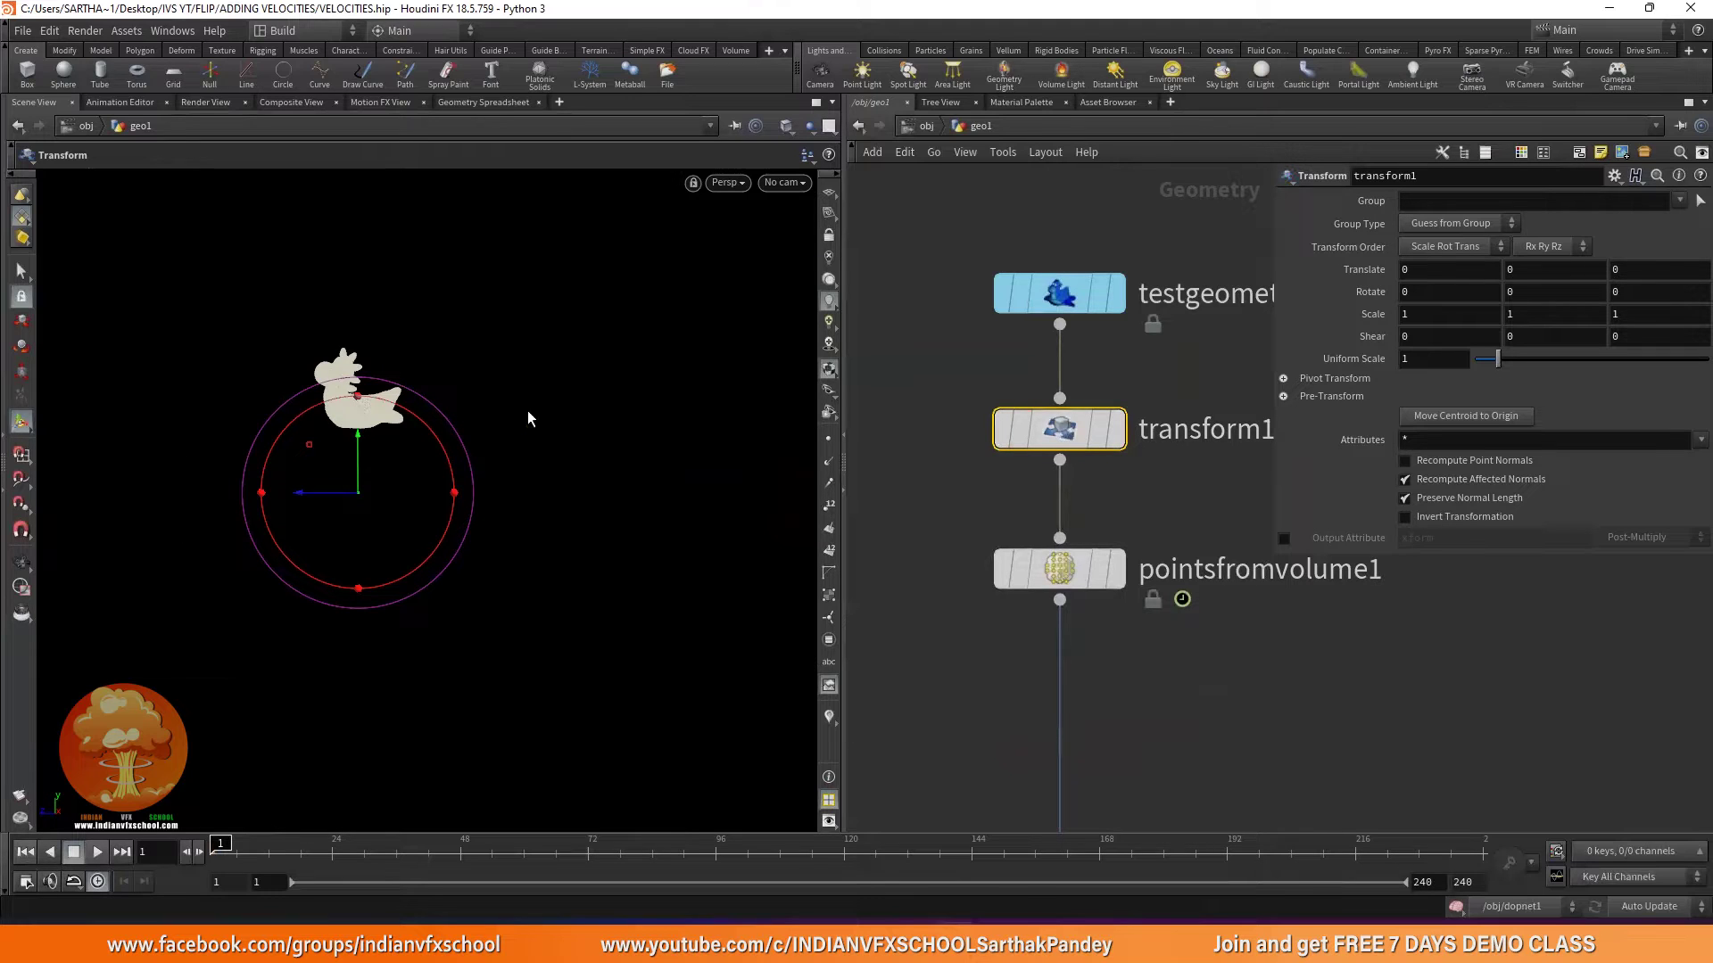
Show all objects, raise the rubber toy 1.55244 on Y, and select null1.
{"action": "left_click_drag", "start_coordinate": [635, 333], "coordinate": [624, 386], "text": "alt"}
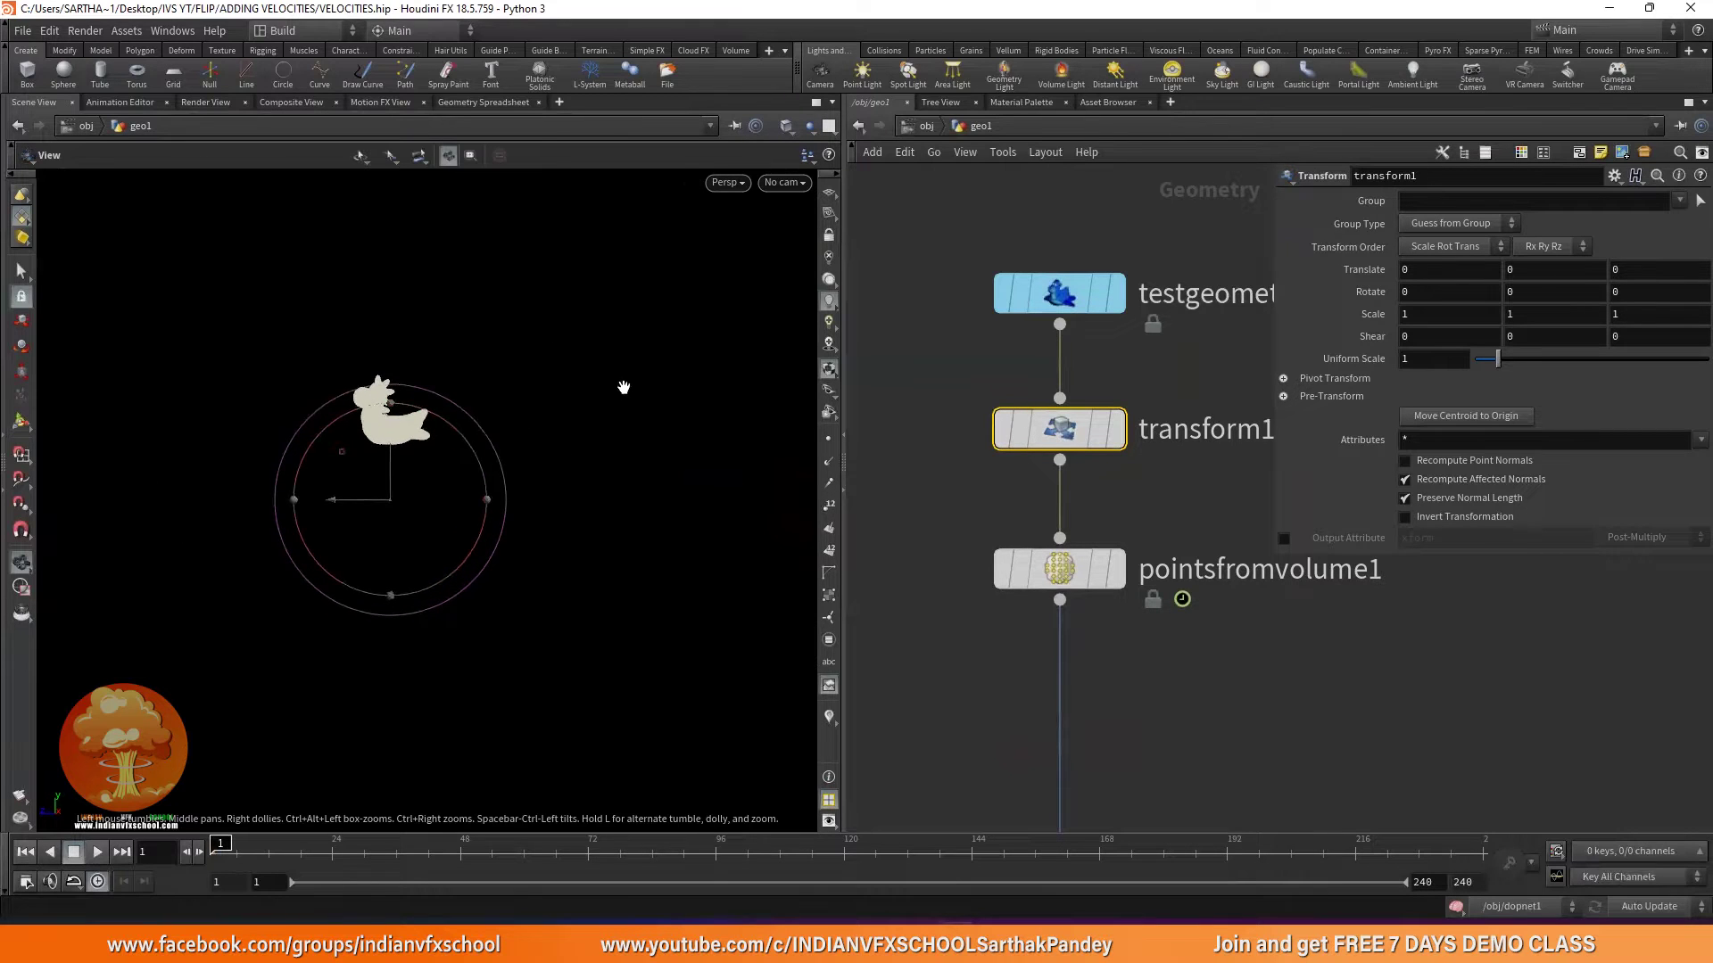
{"action": "left_click", "coordinate": [809, 125]}
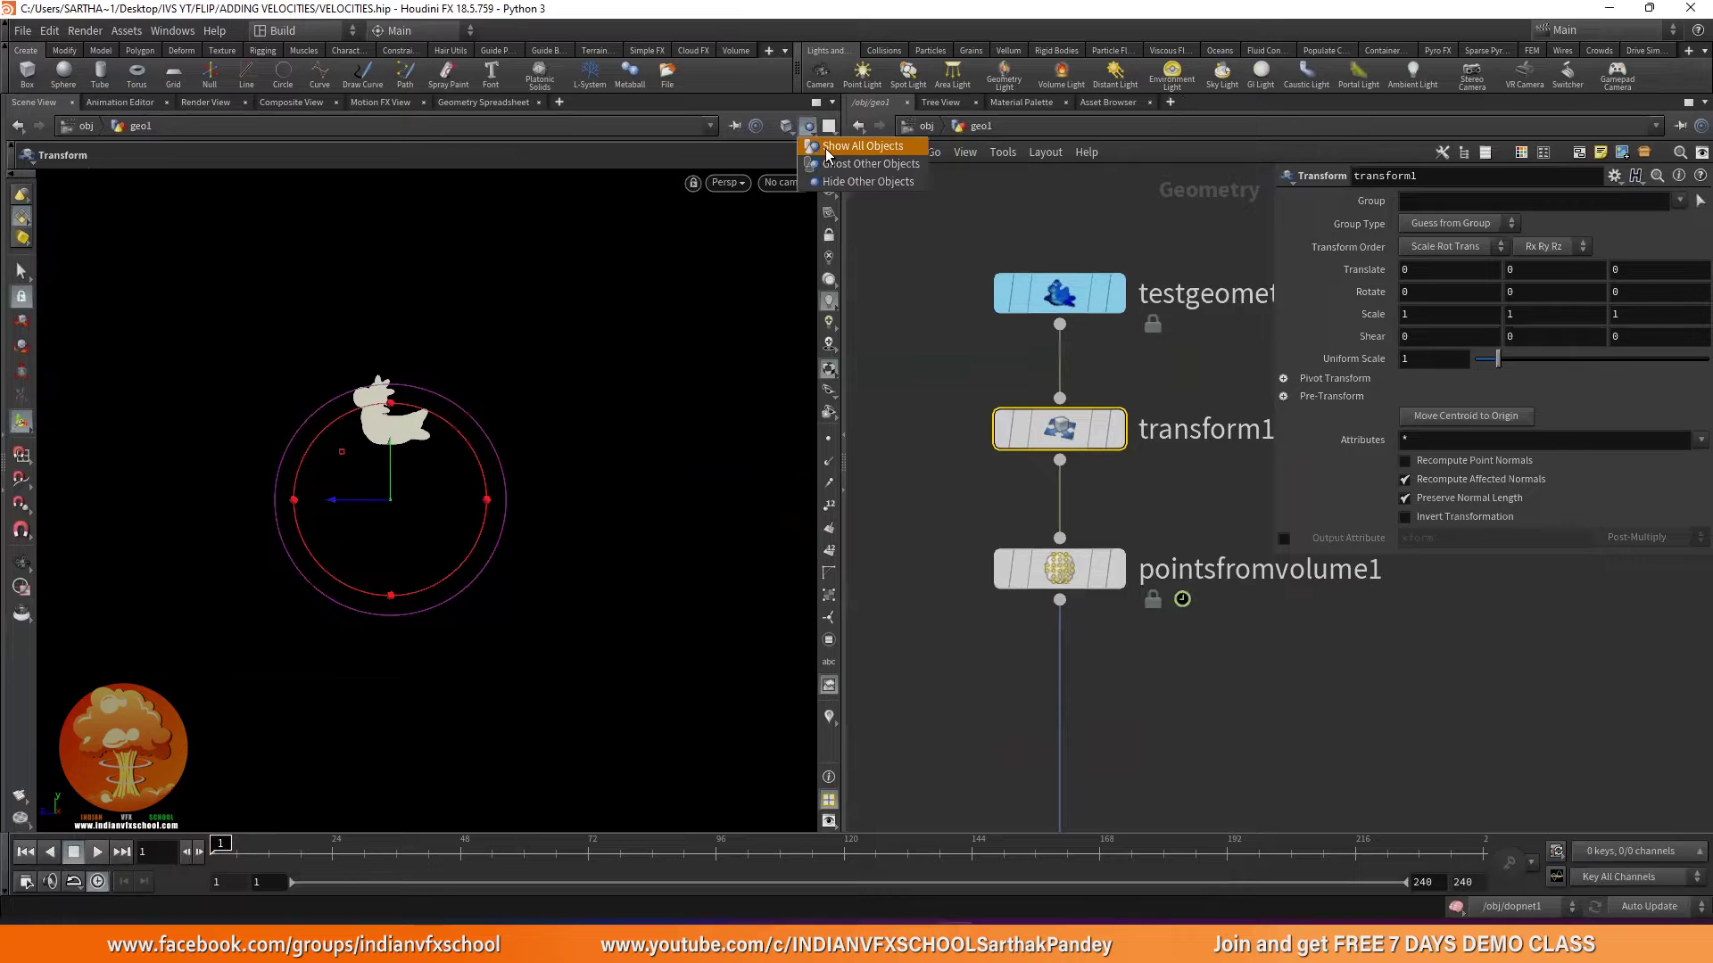
{"action": "left_click", "coordinate": [827, 148]}
{"action": "left_click_drag", "start_coordinate": [391, 460], "coordinate": [566, 375]}
{"action": "key", "text": "Escape"}
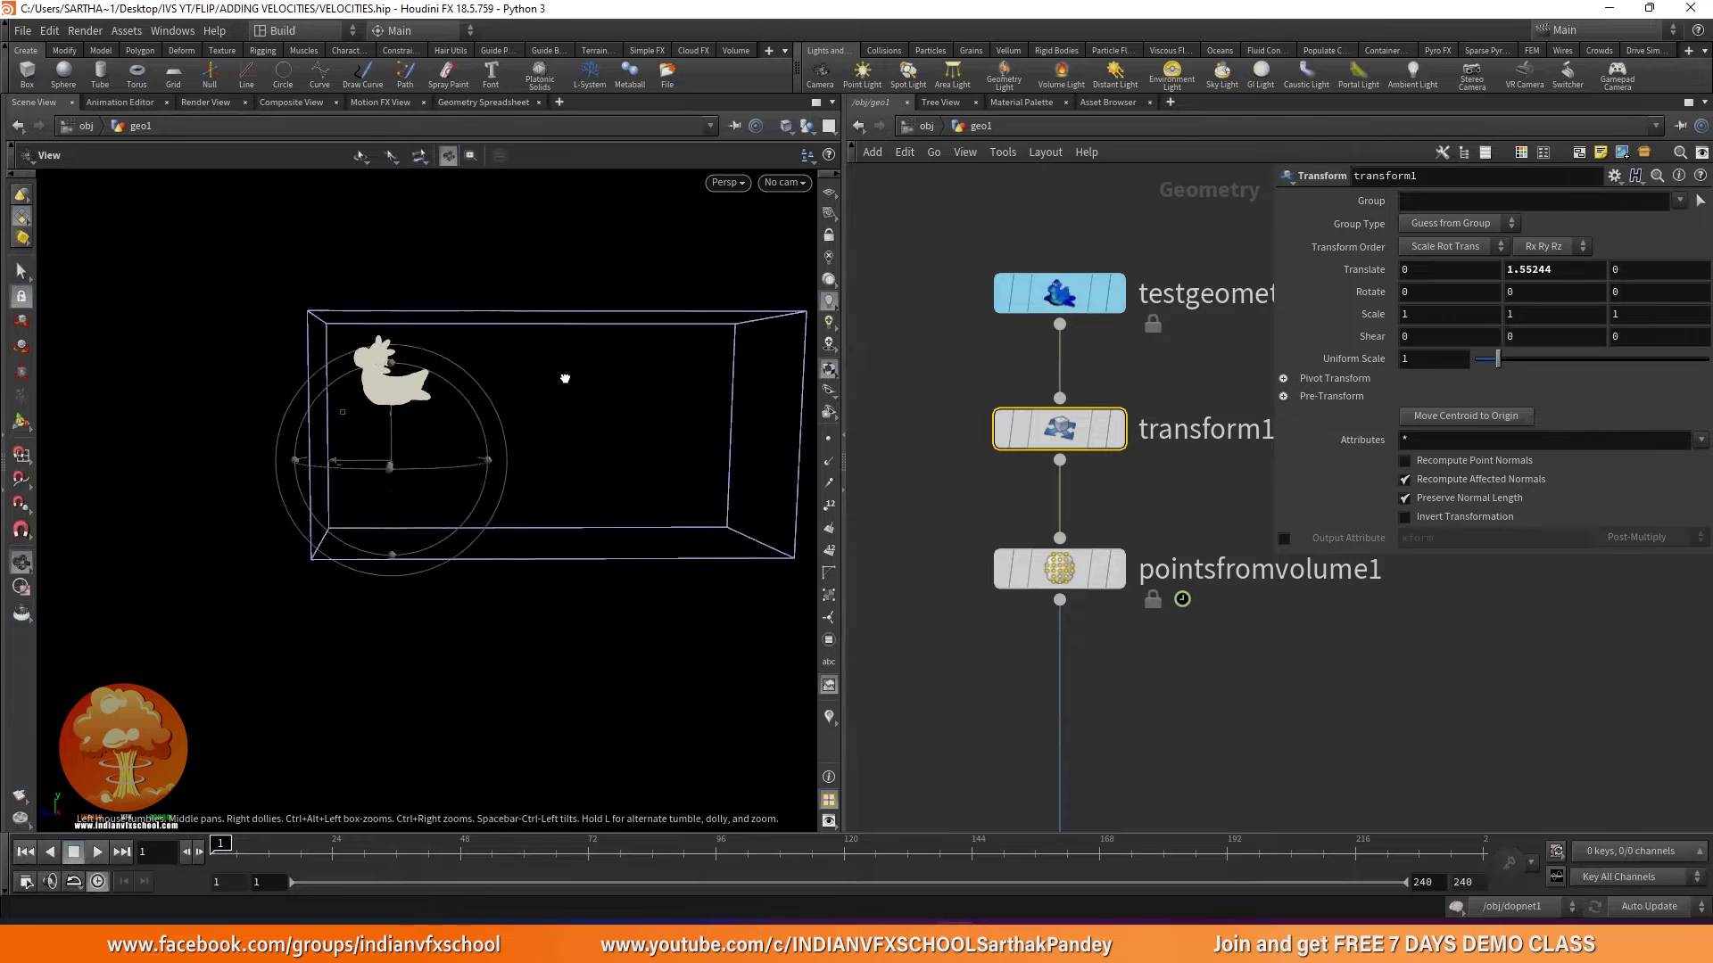
{"action": "key", "text": "Return"}
{"action": "scroll", "coordinate": [930, 620], "scroll_direction": "down", "scroll_amount": 3}
{"action": "scroll", "coordinate": [982, 513], "scroll_direction": "up", "scroll_amount": 4}
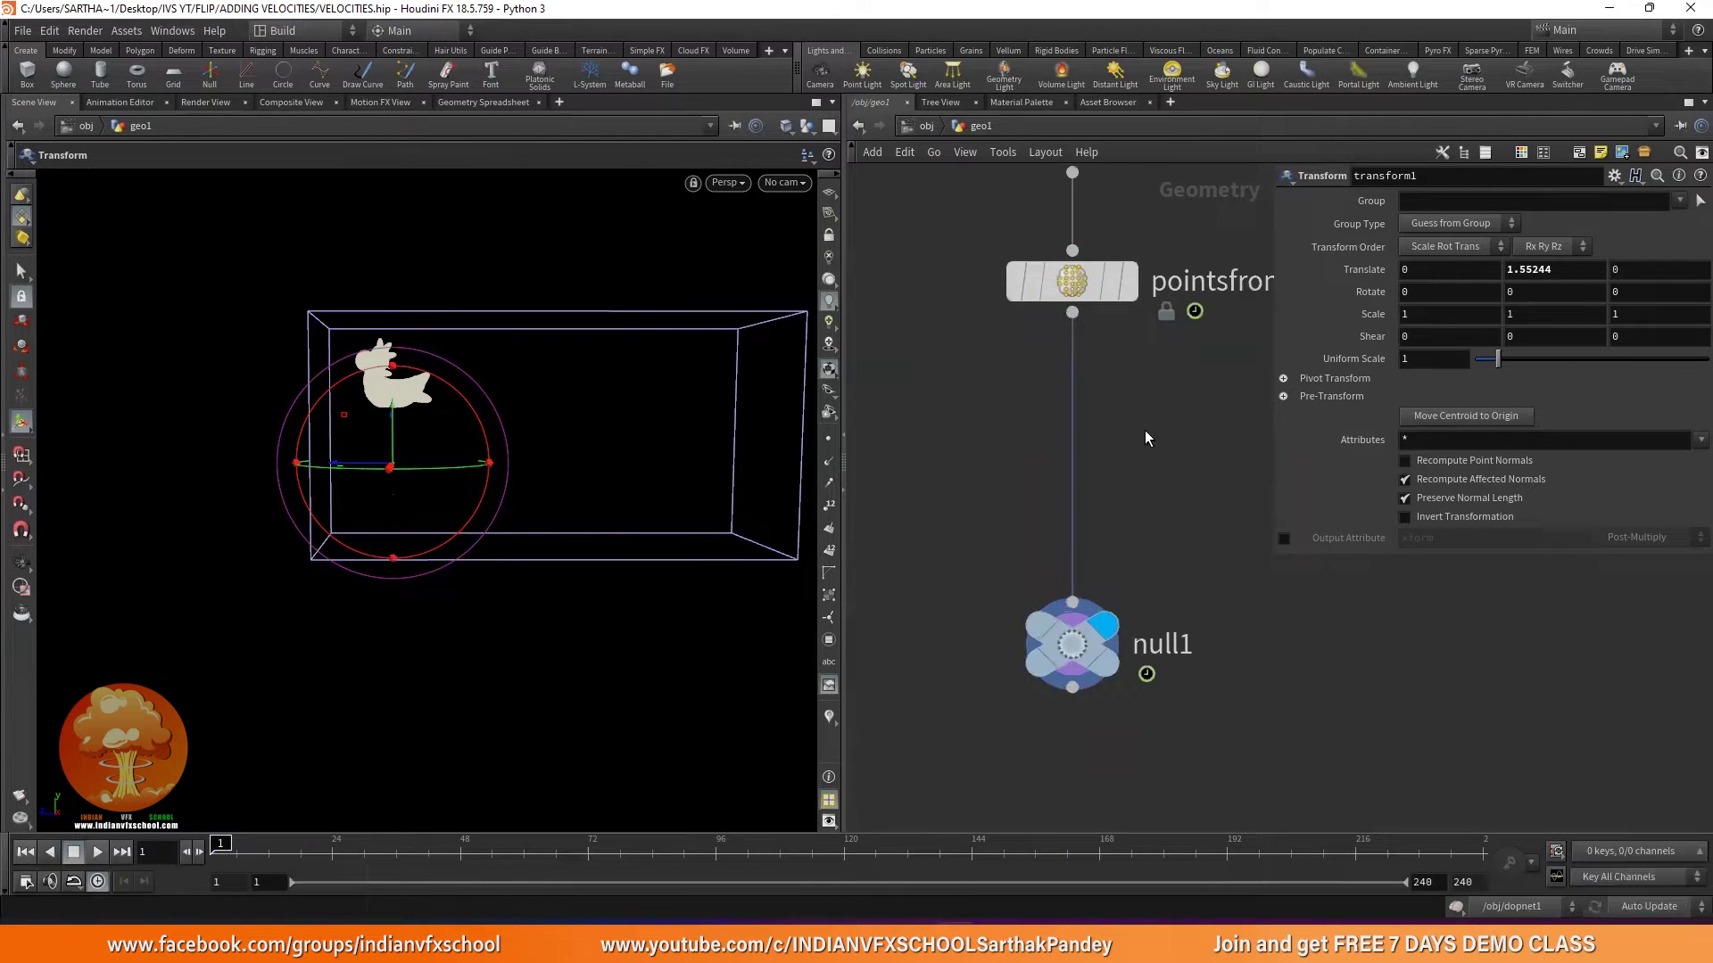
{"action": "left_click", "coordinate": [1073, 643]}
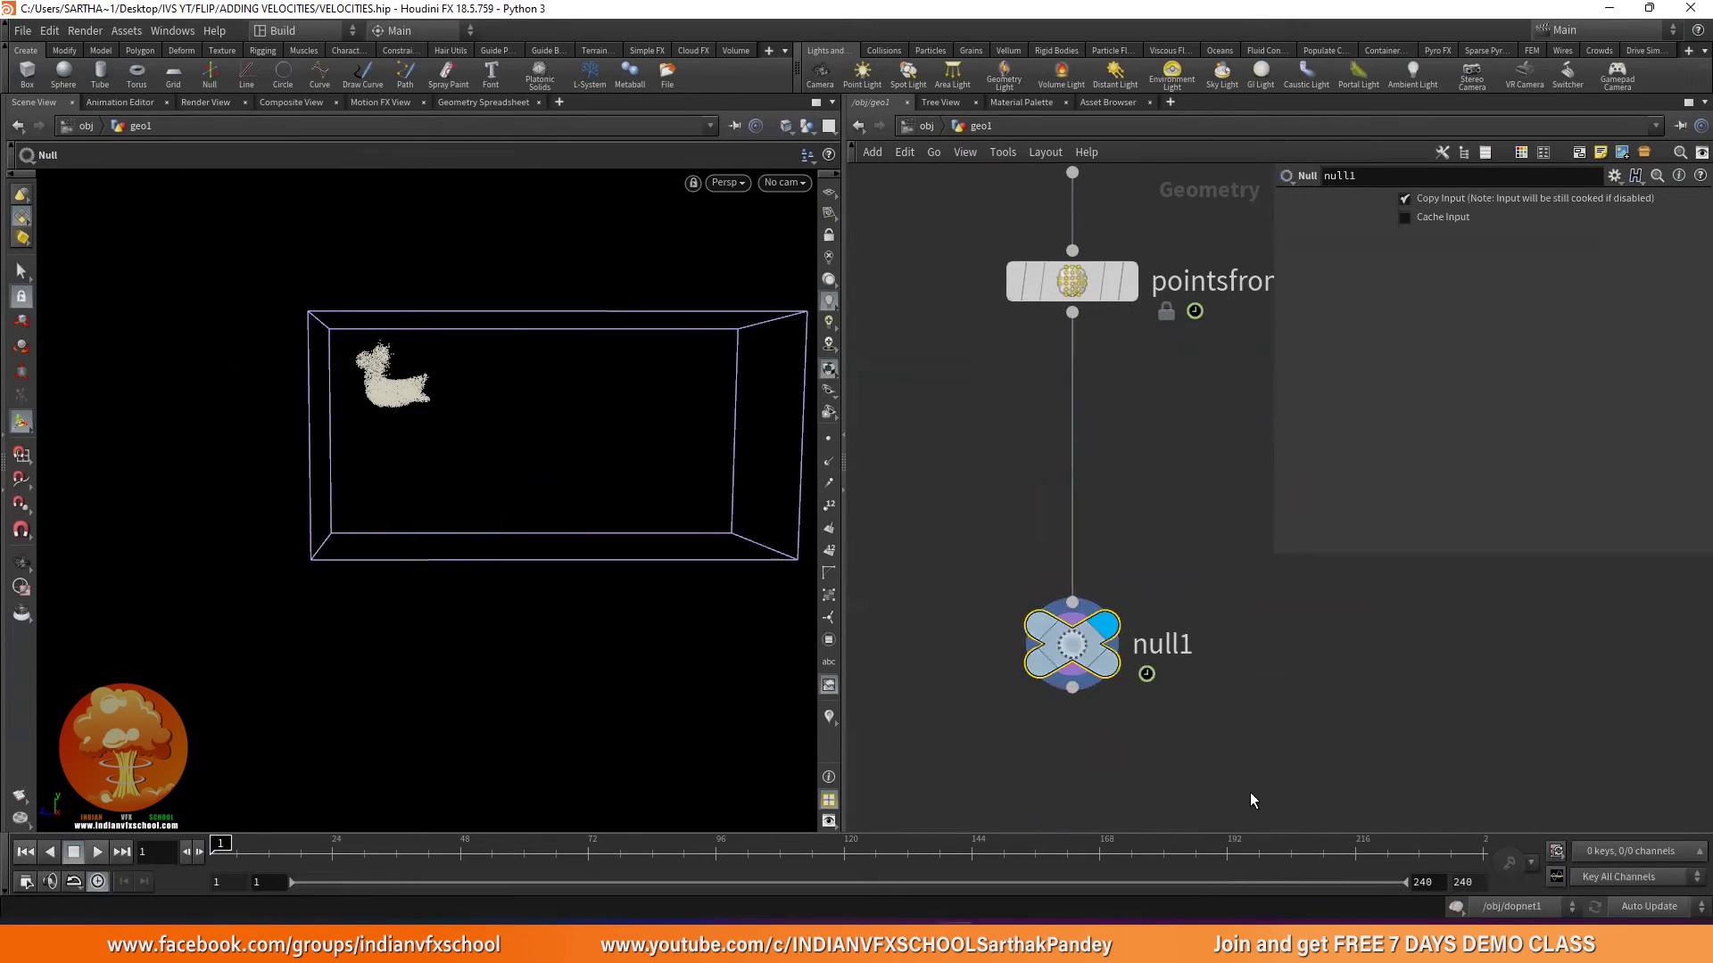
{"action": "scroll", "coordinate": [1265, 728], "scroll_direction": "down", "scroll_amount": 2}
{"action": "middle_click_drag", "start_coordinate": [1265, 728], "coordinate": [1115, 718]}
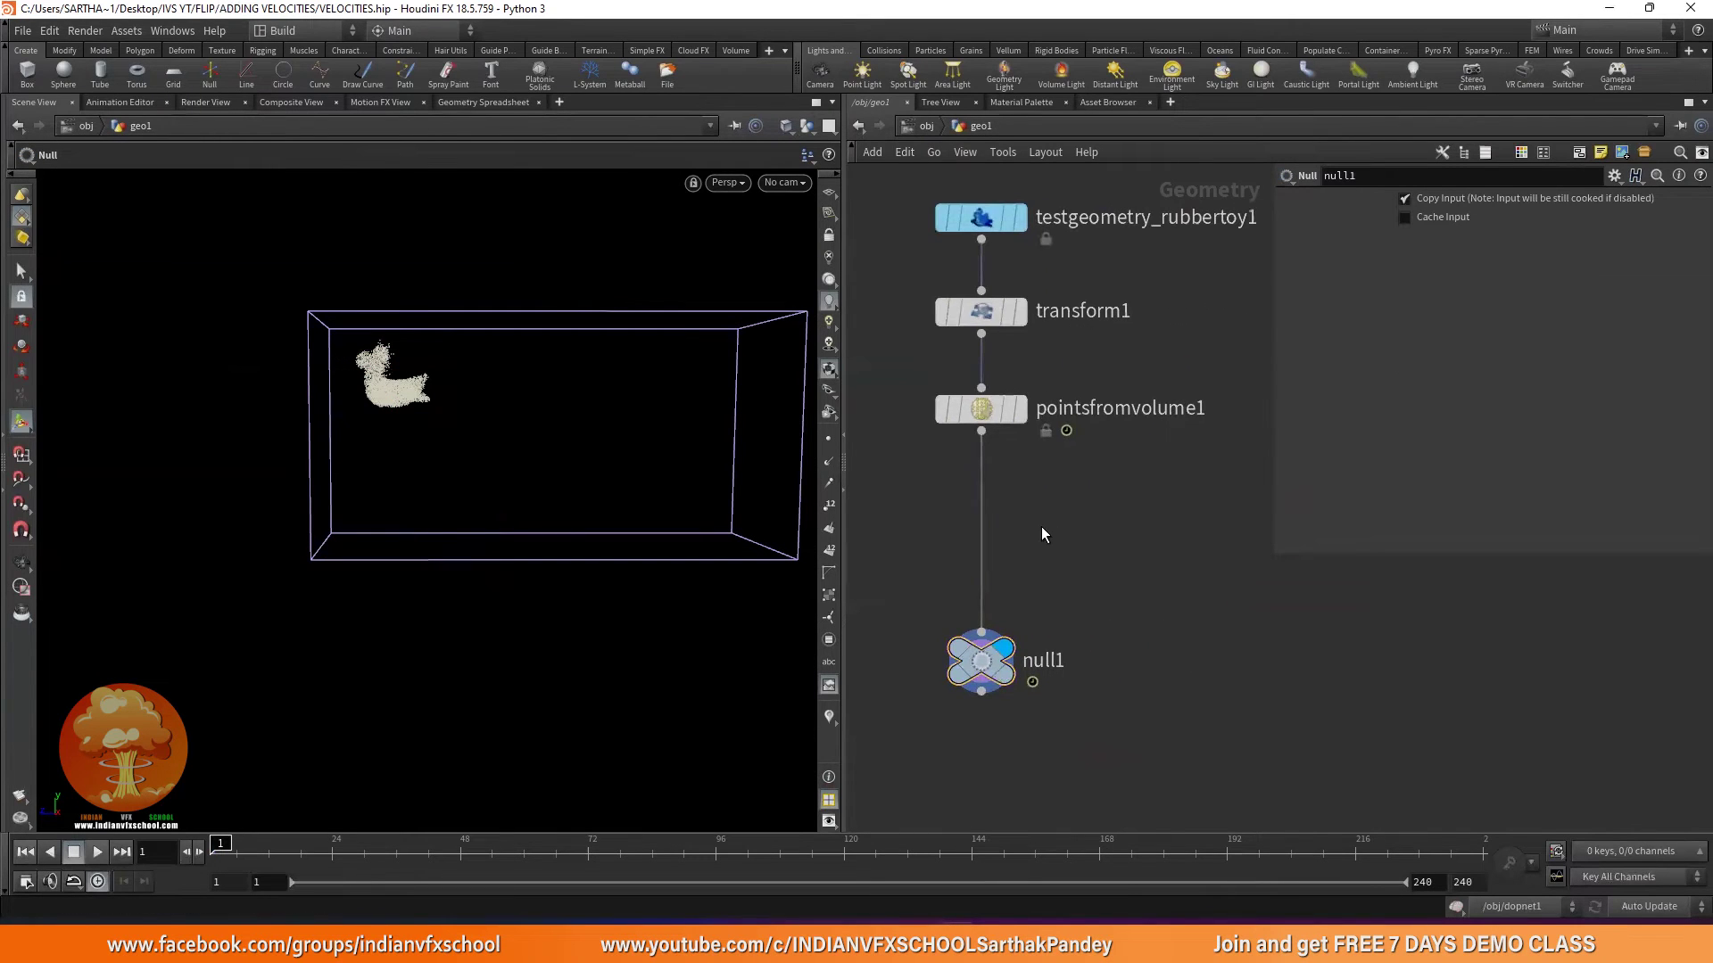
Add a Point Velocity node on the wire between pointsfromvolume1 and null1.
{"action": "key", "text": "Tab"}
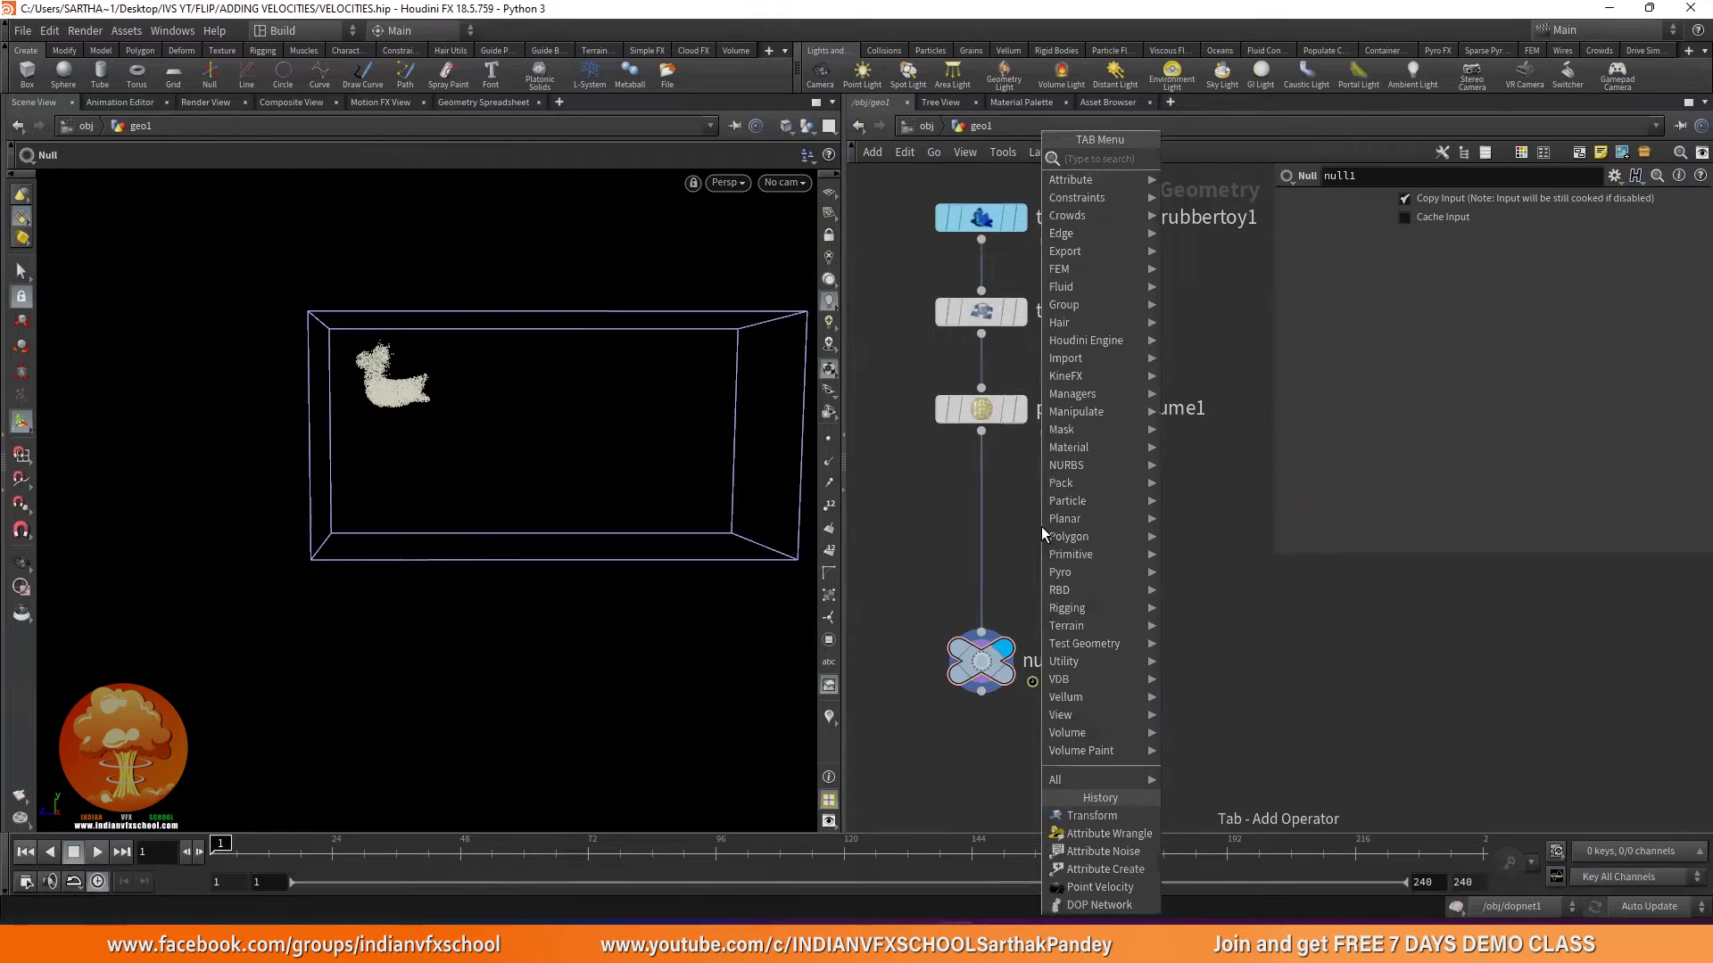
{"action": "type", "text": "pointv"}
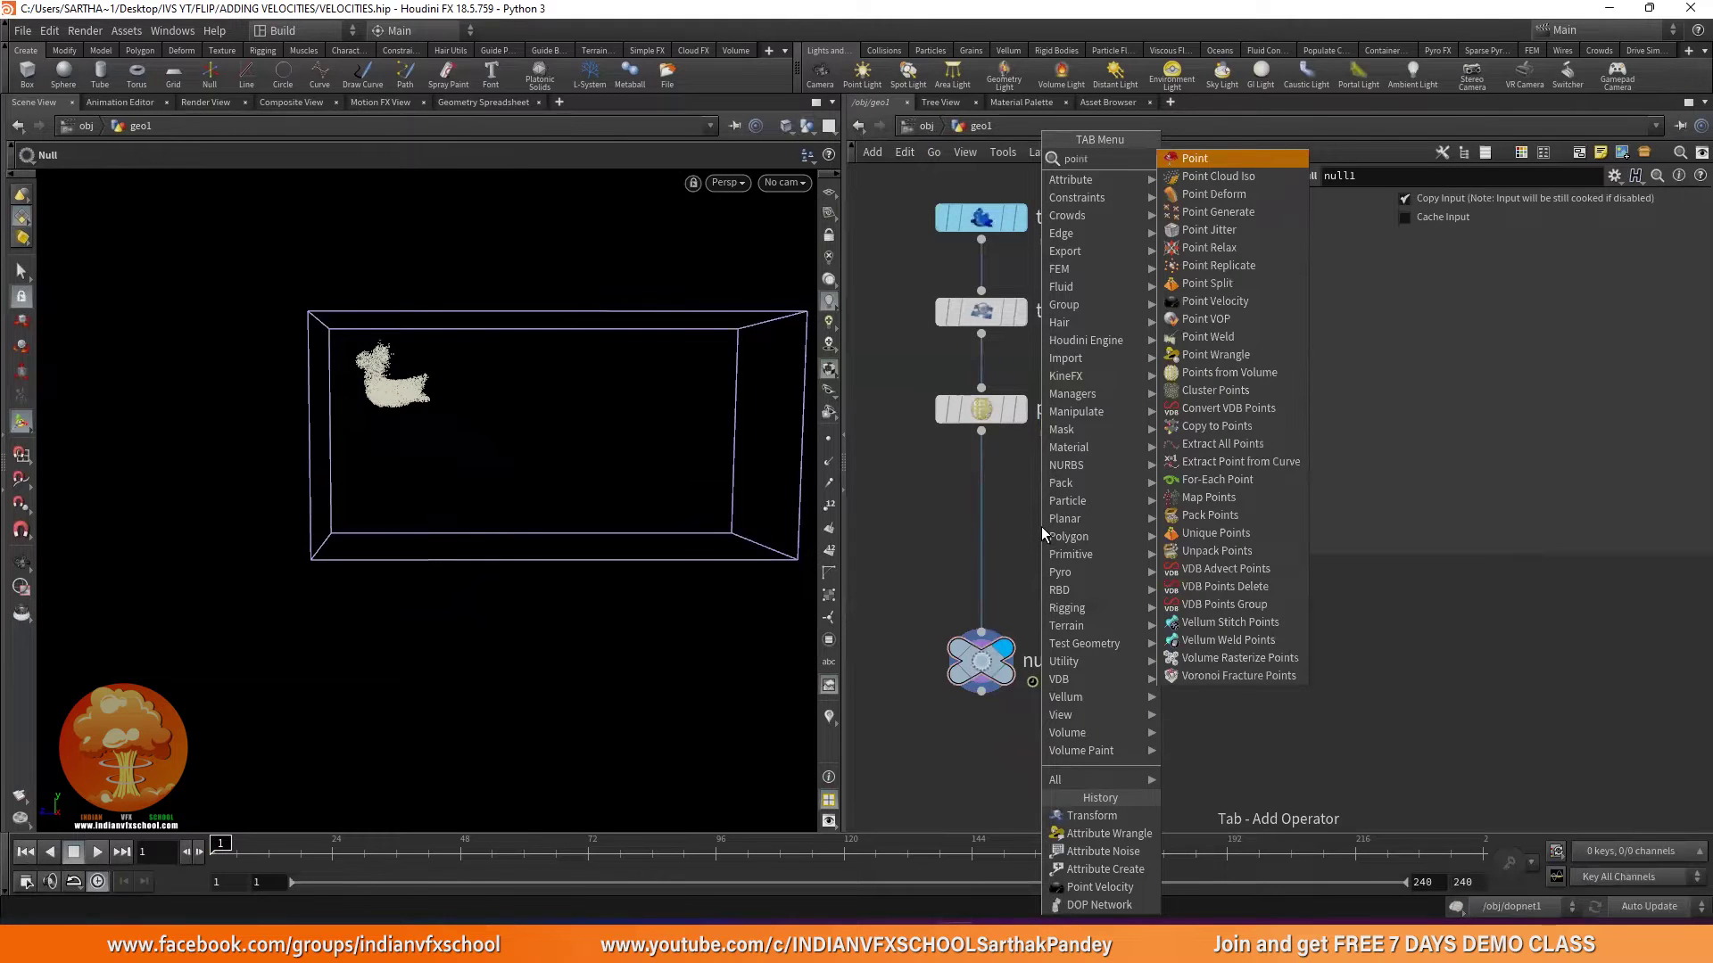
{"action": "key", "text": "Return"}
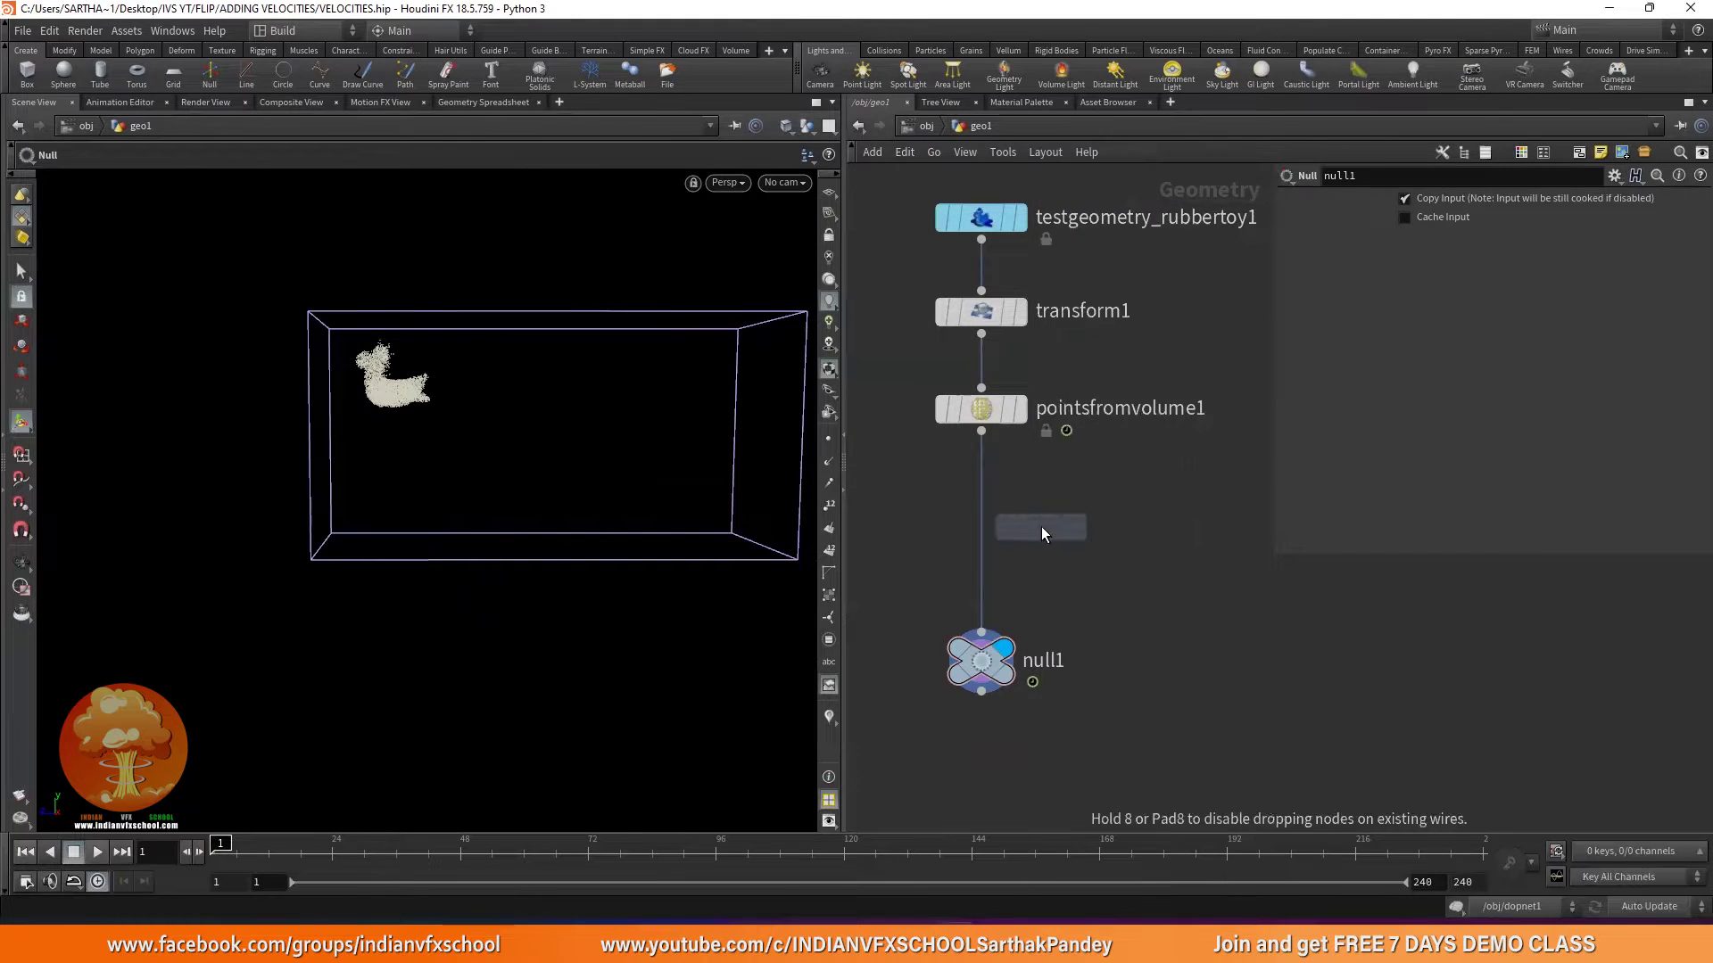
{"action": "left_click", "coordinate": [1028, 530]}
{"action": "left_click_drag", "start_coordinate": [1026, 531], "coordinate": [966, 529]}
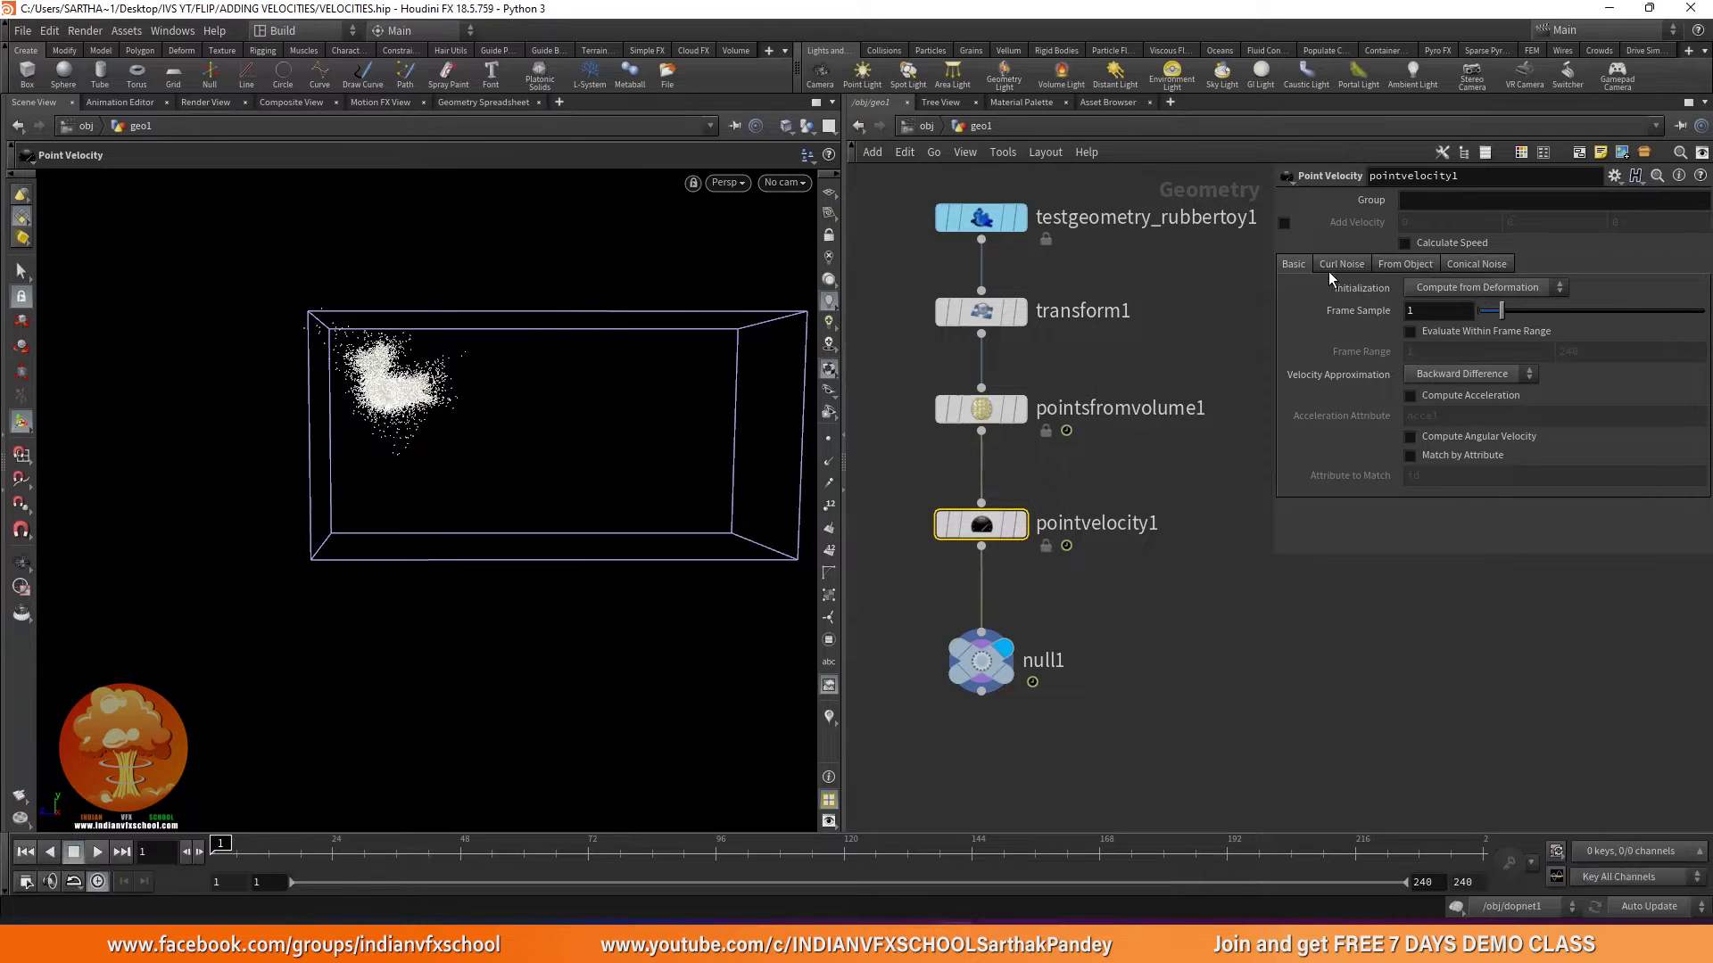
Set the velocity Initialization to Set to Value.
{"action": "left_click", "coordinate": [1497, 289]}
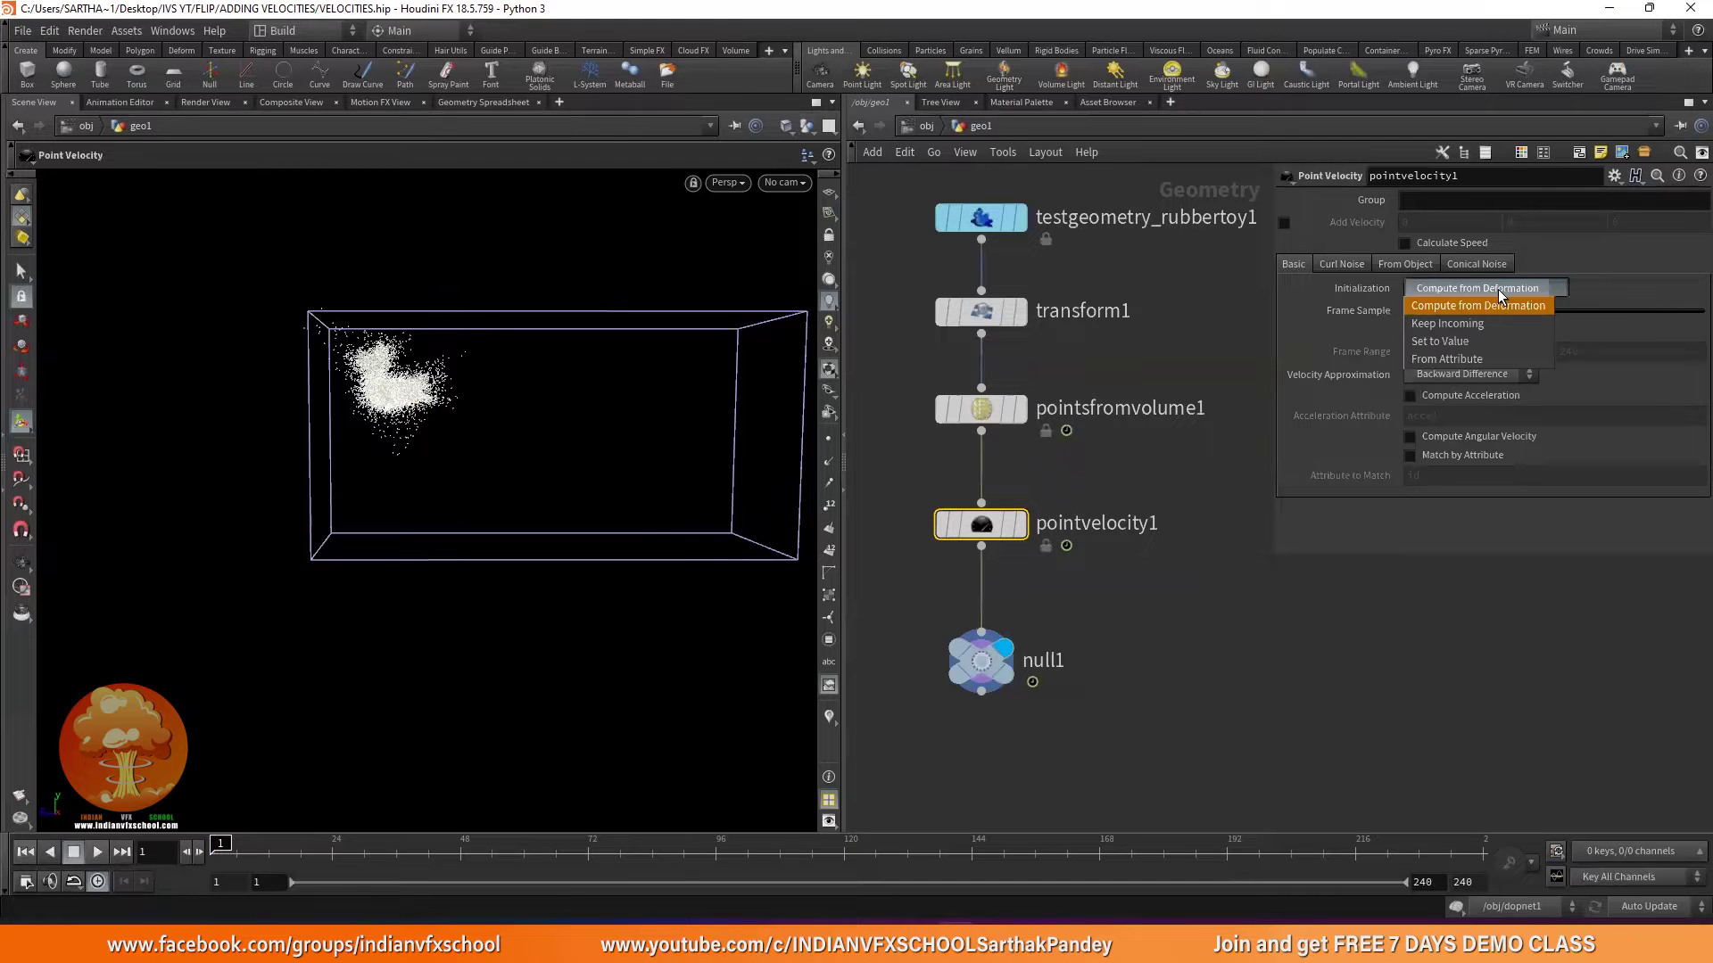
{"action": "left_click", "coordinate": [1445, 344]}
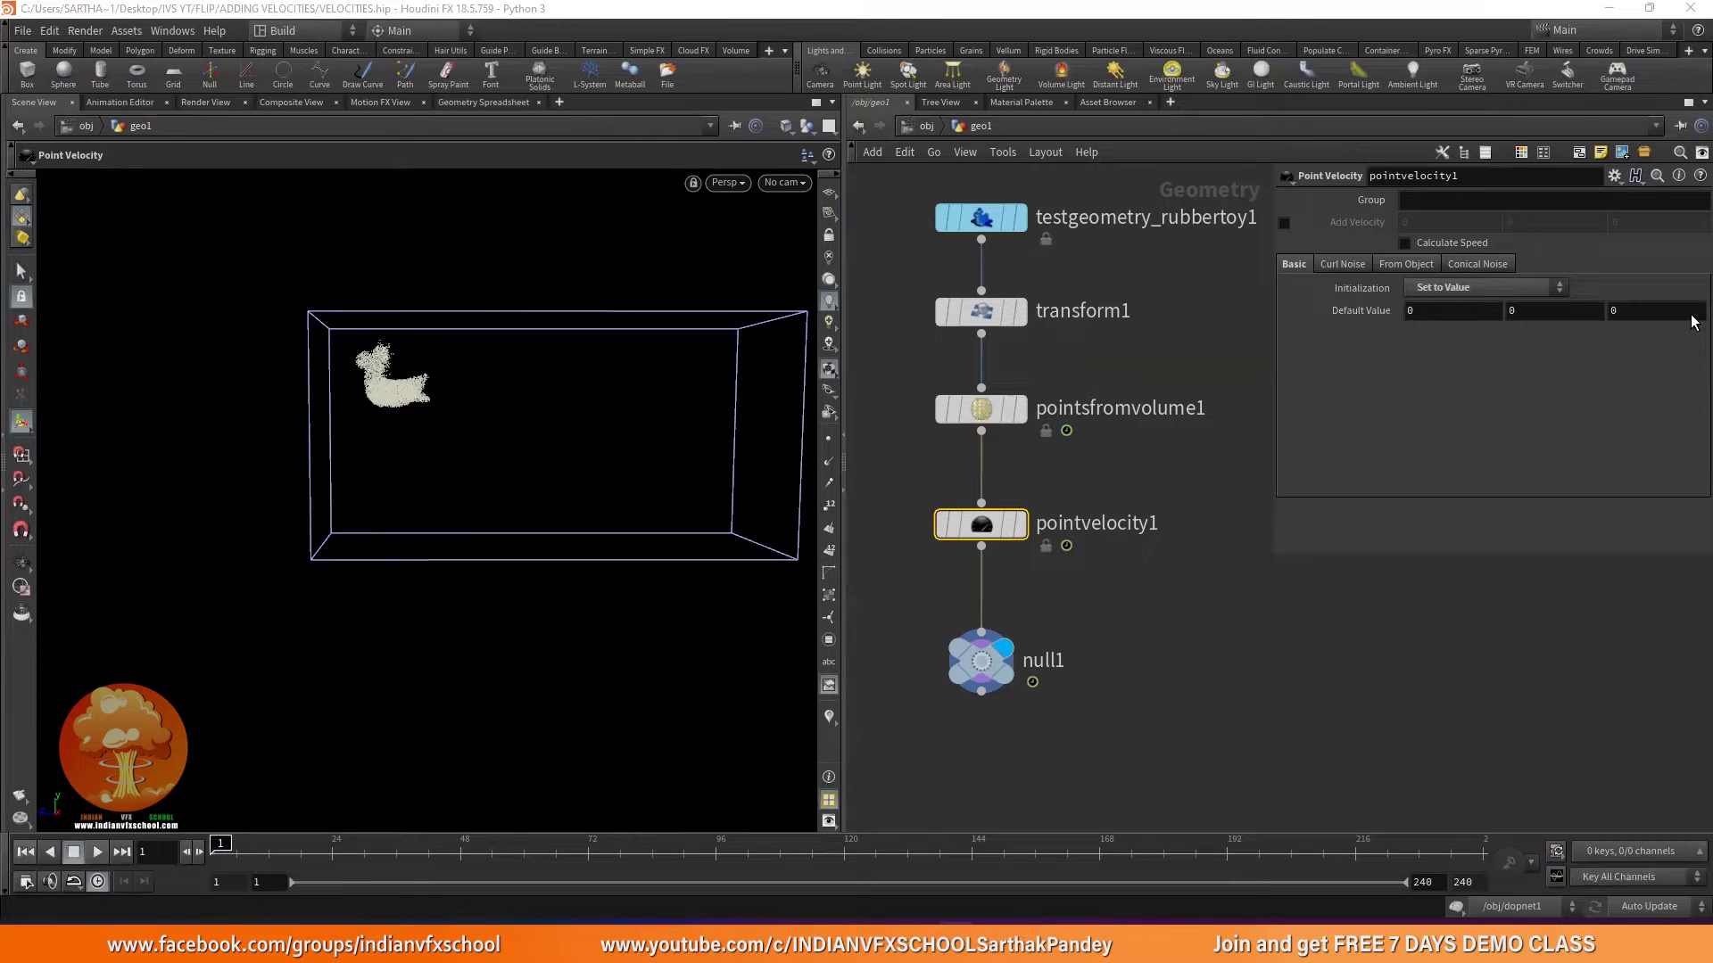
{"action": "left_click", "coordinate": [1491, 319]}
{"action": "left_click", "coordinate": [1575, 317]}
{"action": "left_click", "coordinate": [1666, 318]}
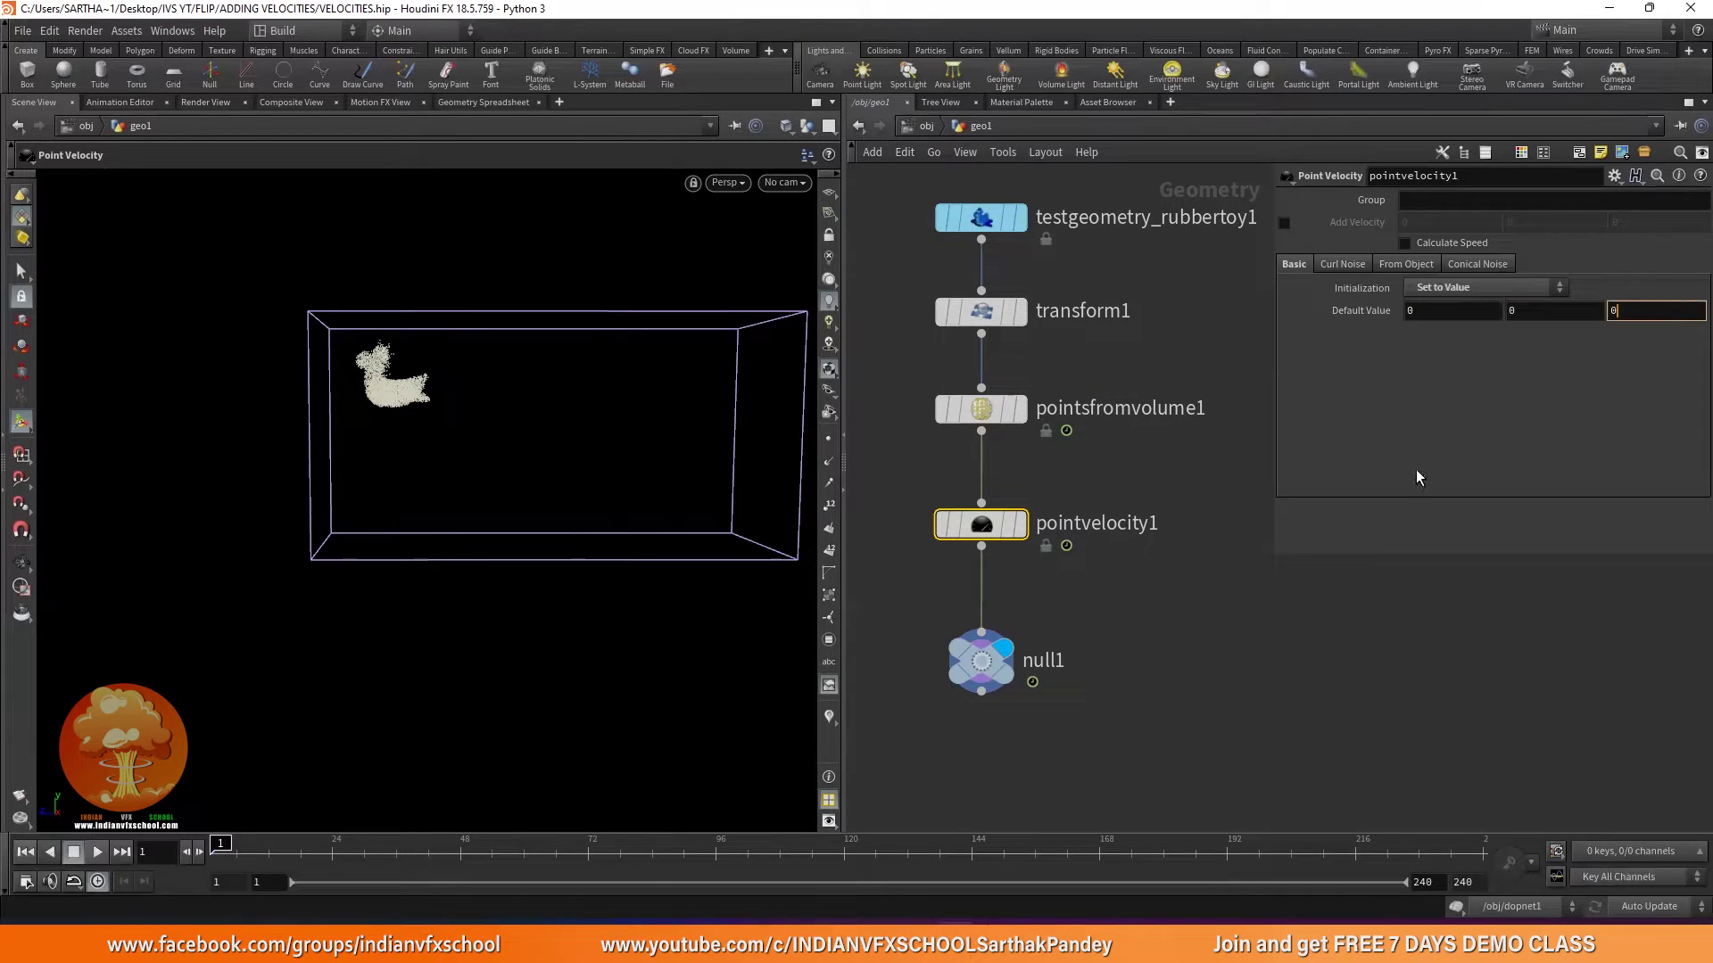
Enter 3 as the z Default Value, giving every point velocity 0, 0, 3.
{"action": "key", "text": "Escape"}
{"action": "mouse_move", "coordinate": [500, 641]}
{"action": "left_mouse_down"}
{"action": "mouse_move", "coordinate": [516, 527]}
{"action": "mouse_move", "coordinate": [531, 642]}
{"action": "left_mouse_up"}
{"action": "key", "text": "Return"}
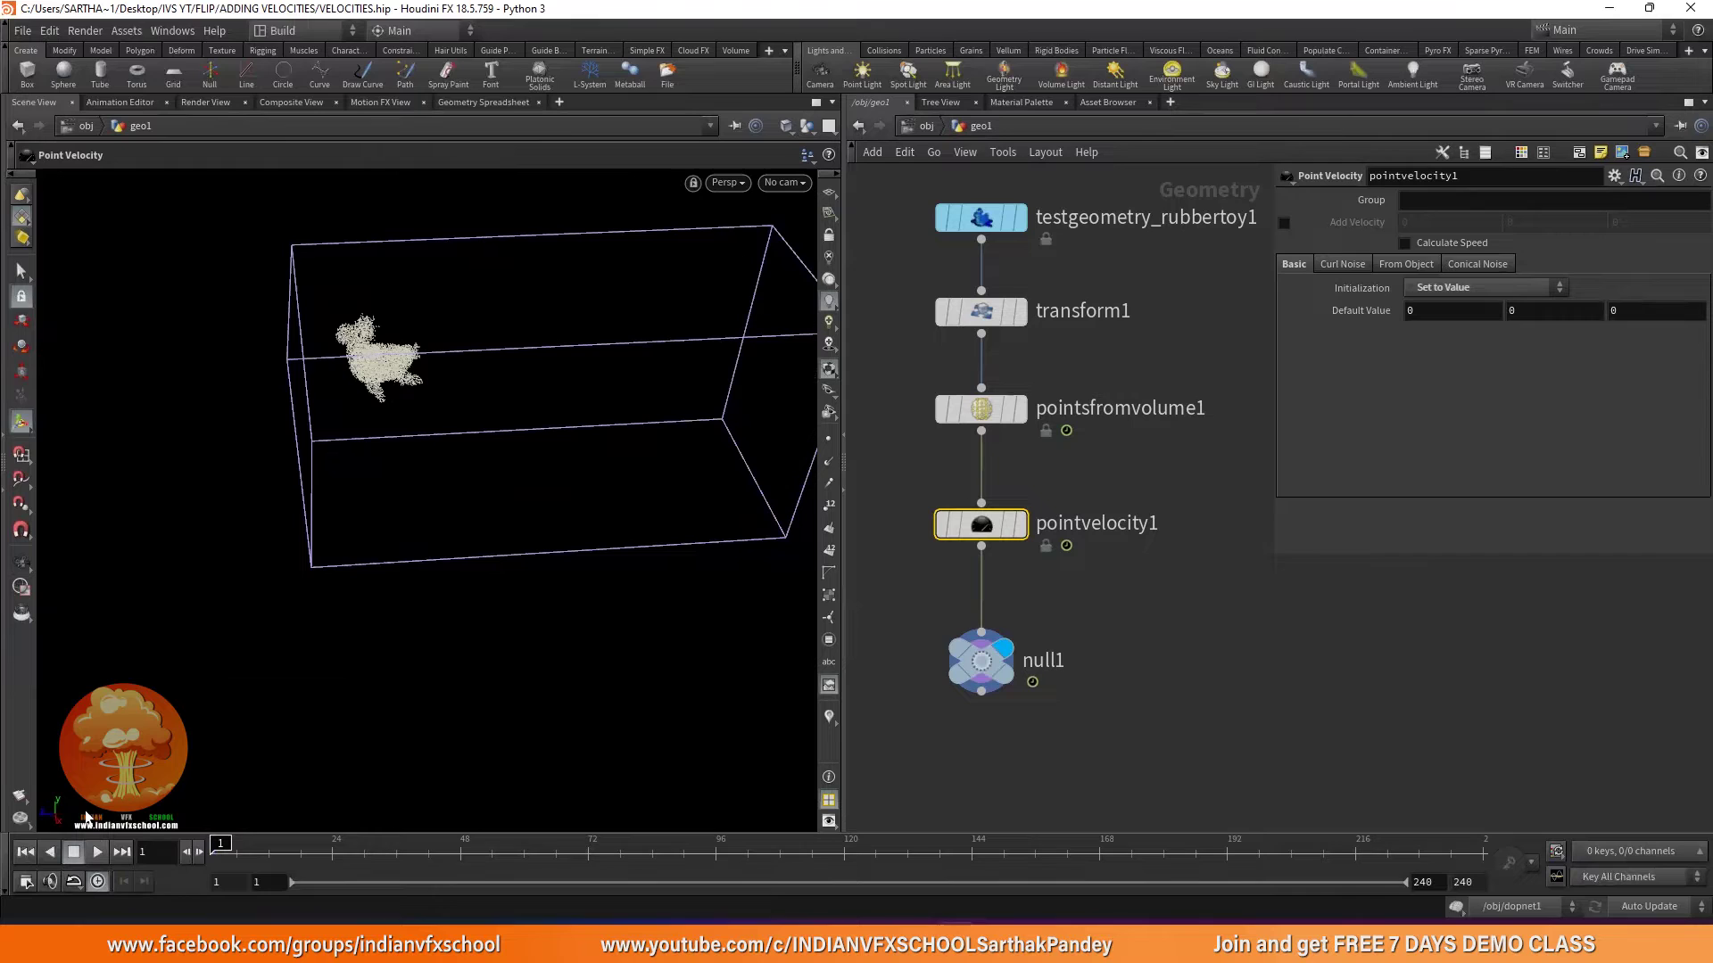
{"action": "key", "text": "Escape"}
{"action": "left_click_drag", "start_coordinate": [464, 662], "coordinate": [447, 531]}
{"action": "key", "text": "Return"}
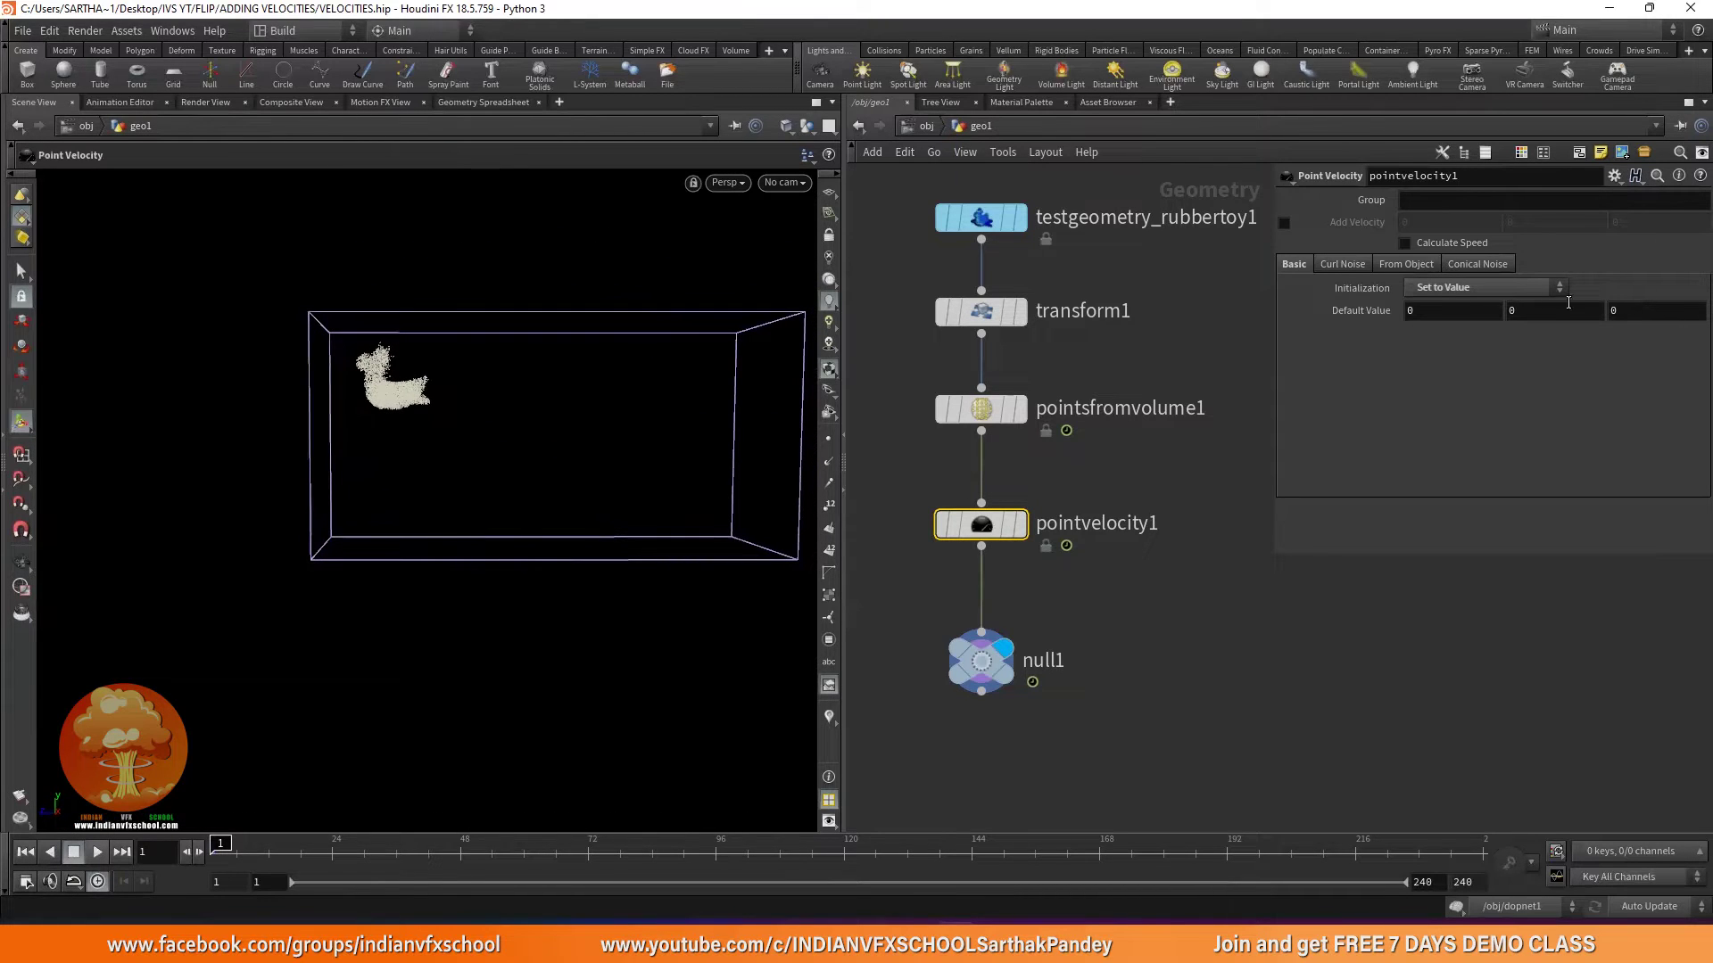
{"action": "key", "text": "BackSpace"}
{"action": "type", "text": "3"}
{"action": "key", "text": "Return"}
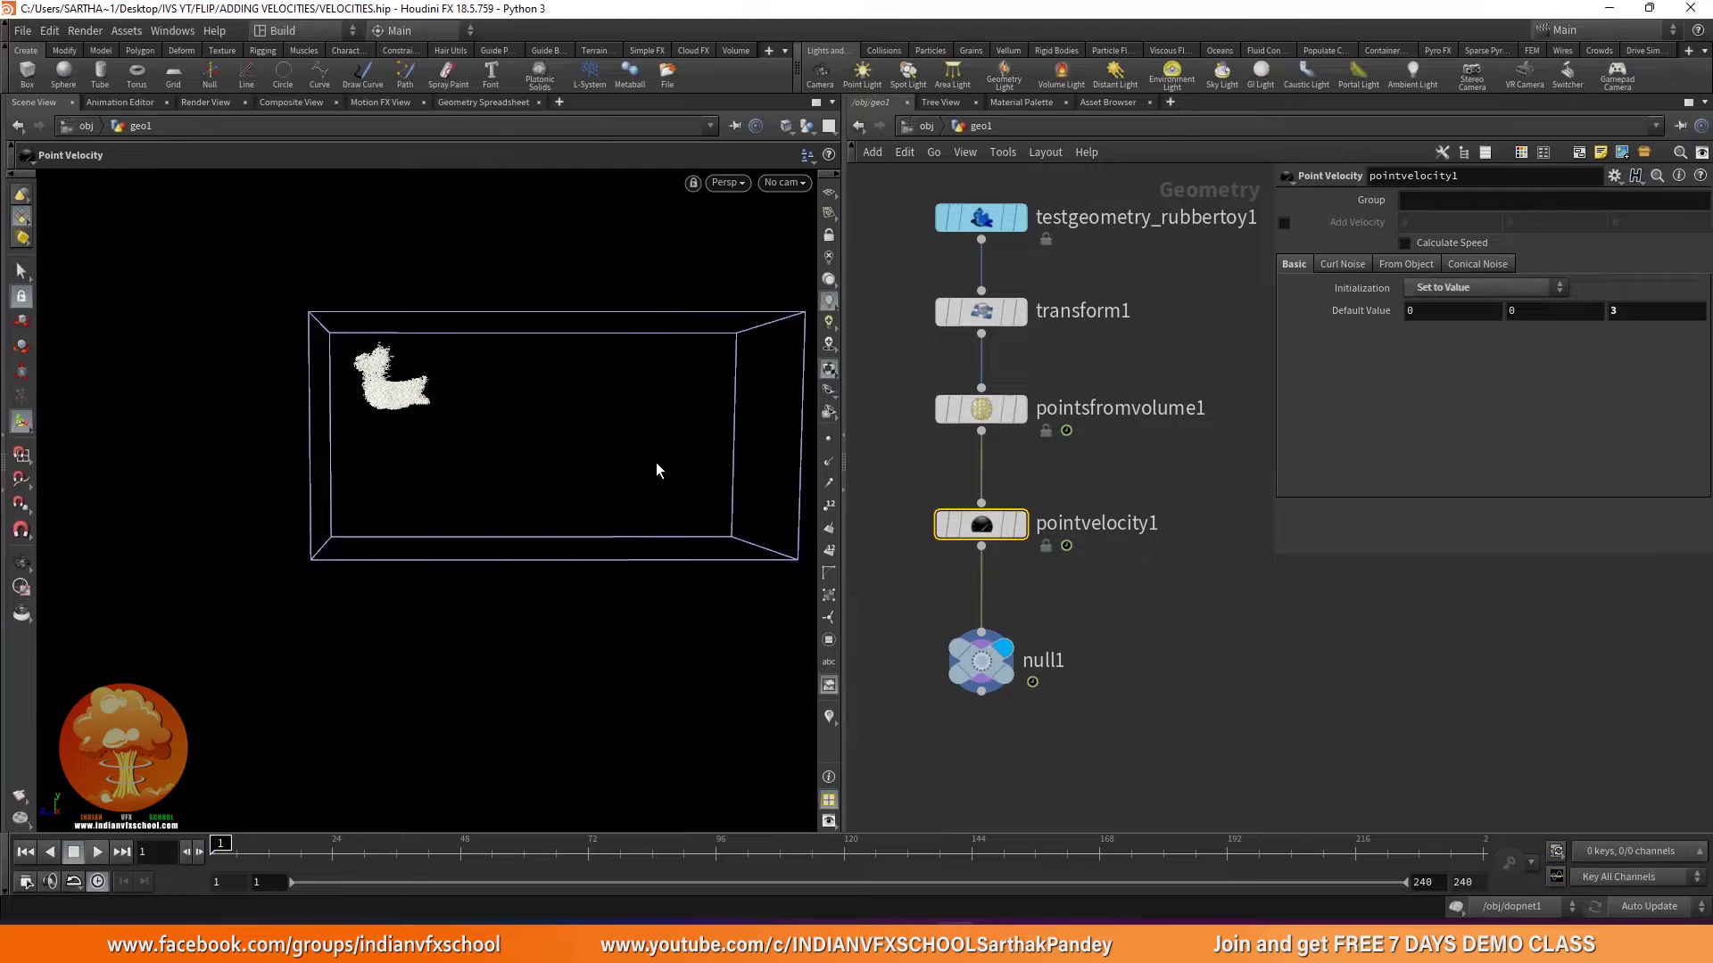
{"action": "mouse_move", "coordinate": [982, 525]}
{"action": "scroll", "coordinate": [981, 525], "scroll_direction": "up", "scroll_amount": 5}
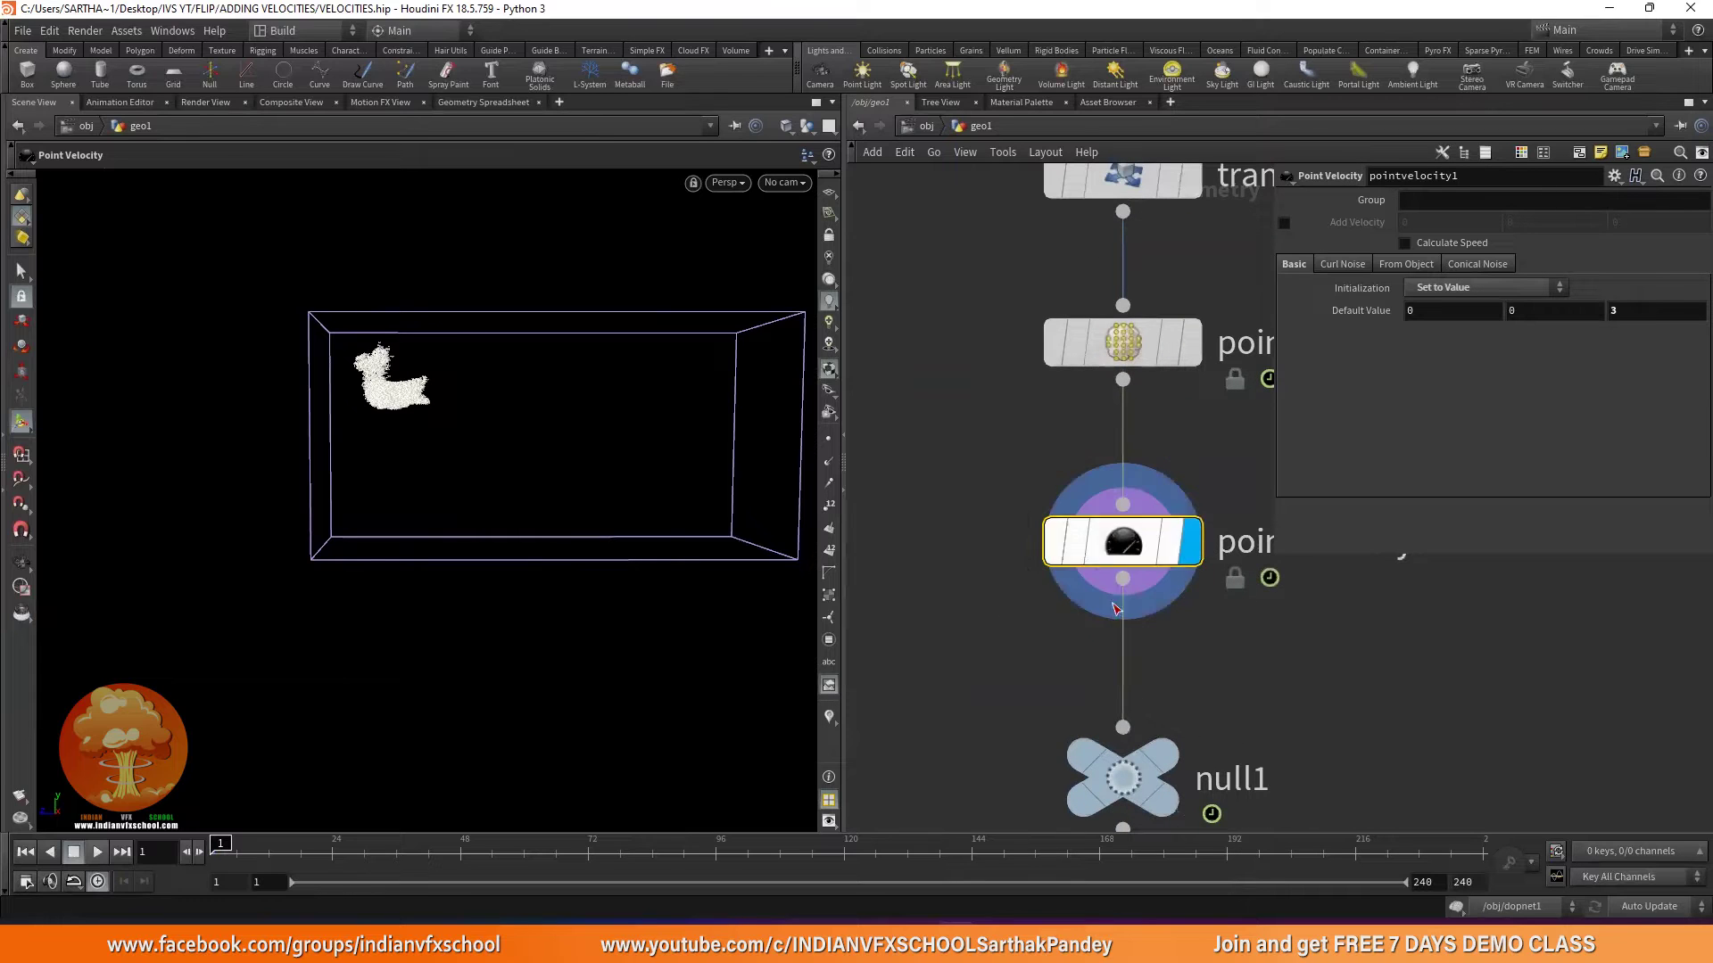
From pointvelocity1's node info, visualize the v attribute as streaks on all 7,221 points.
{"action": "left_click", "coordinate": [1001, 542]}
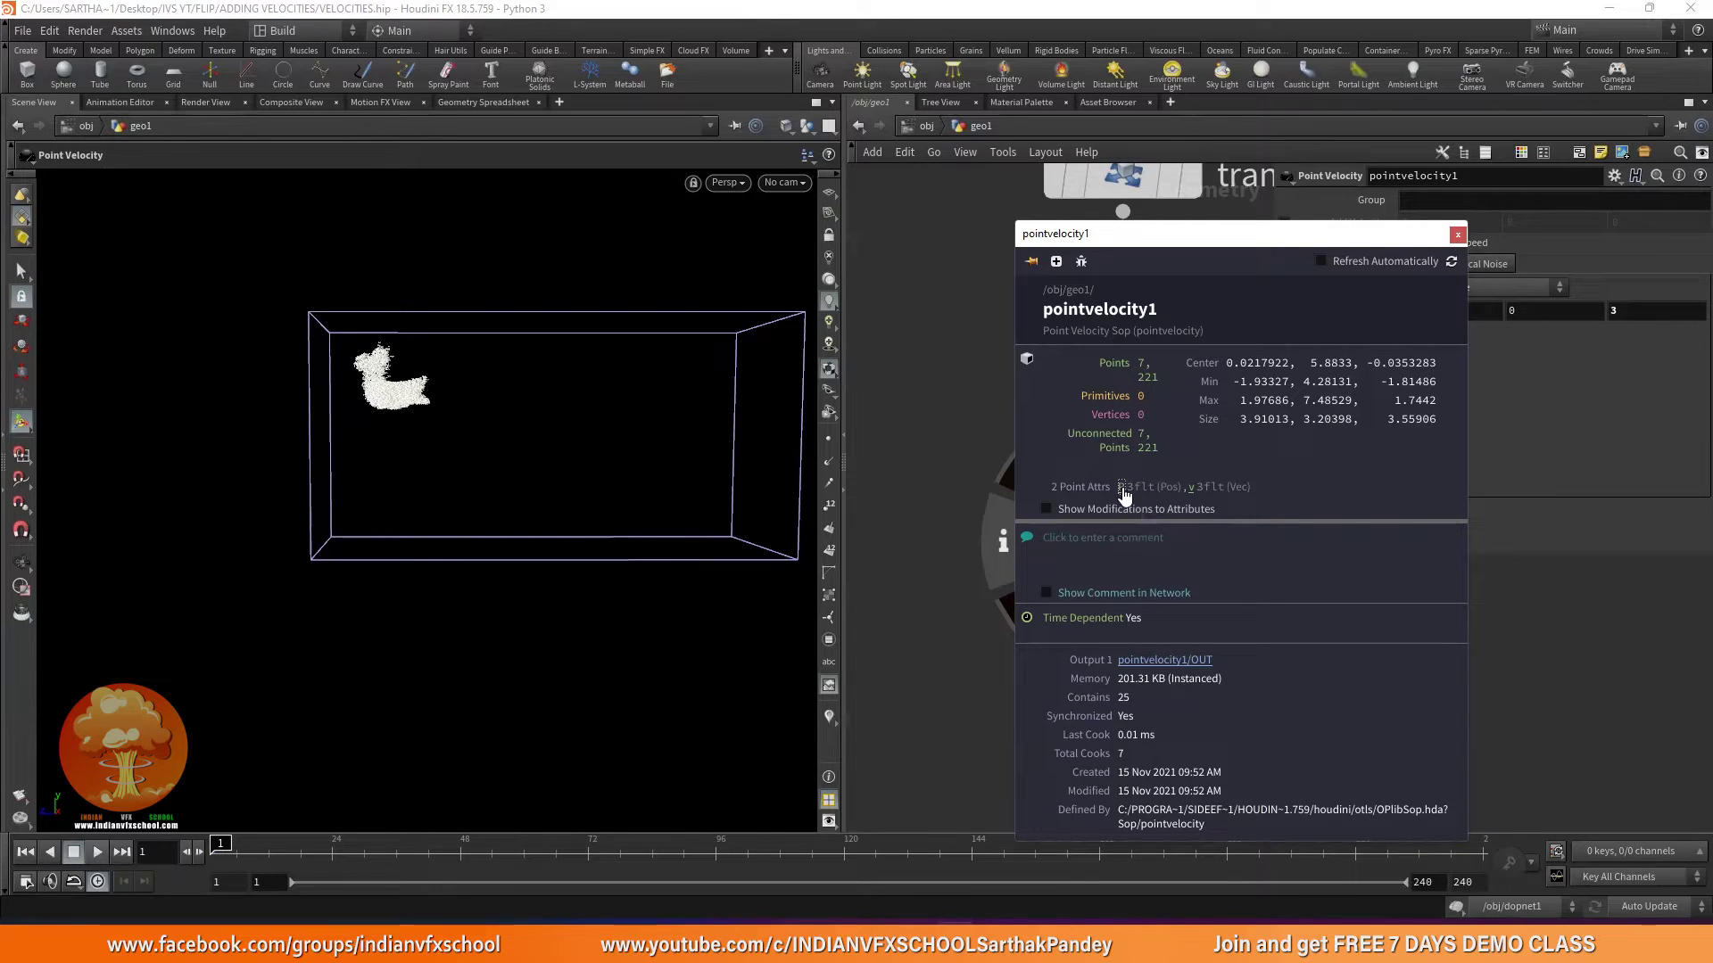
{"action": "left_click", "coordinate": [827, 718]}
{"action": "left_click", "coordinate": [1010, 541]}
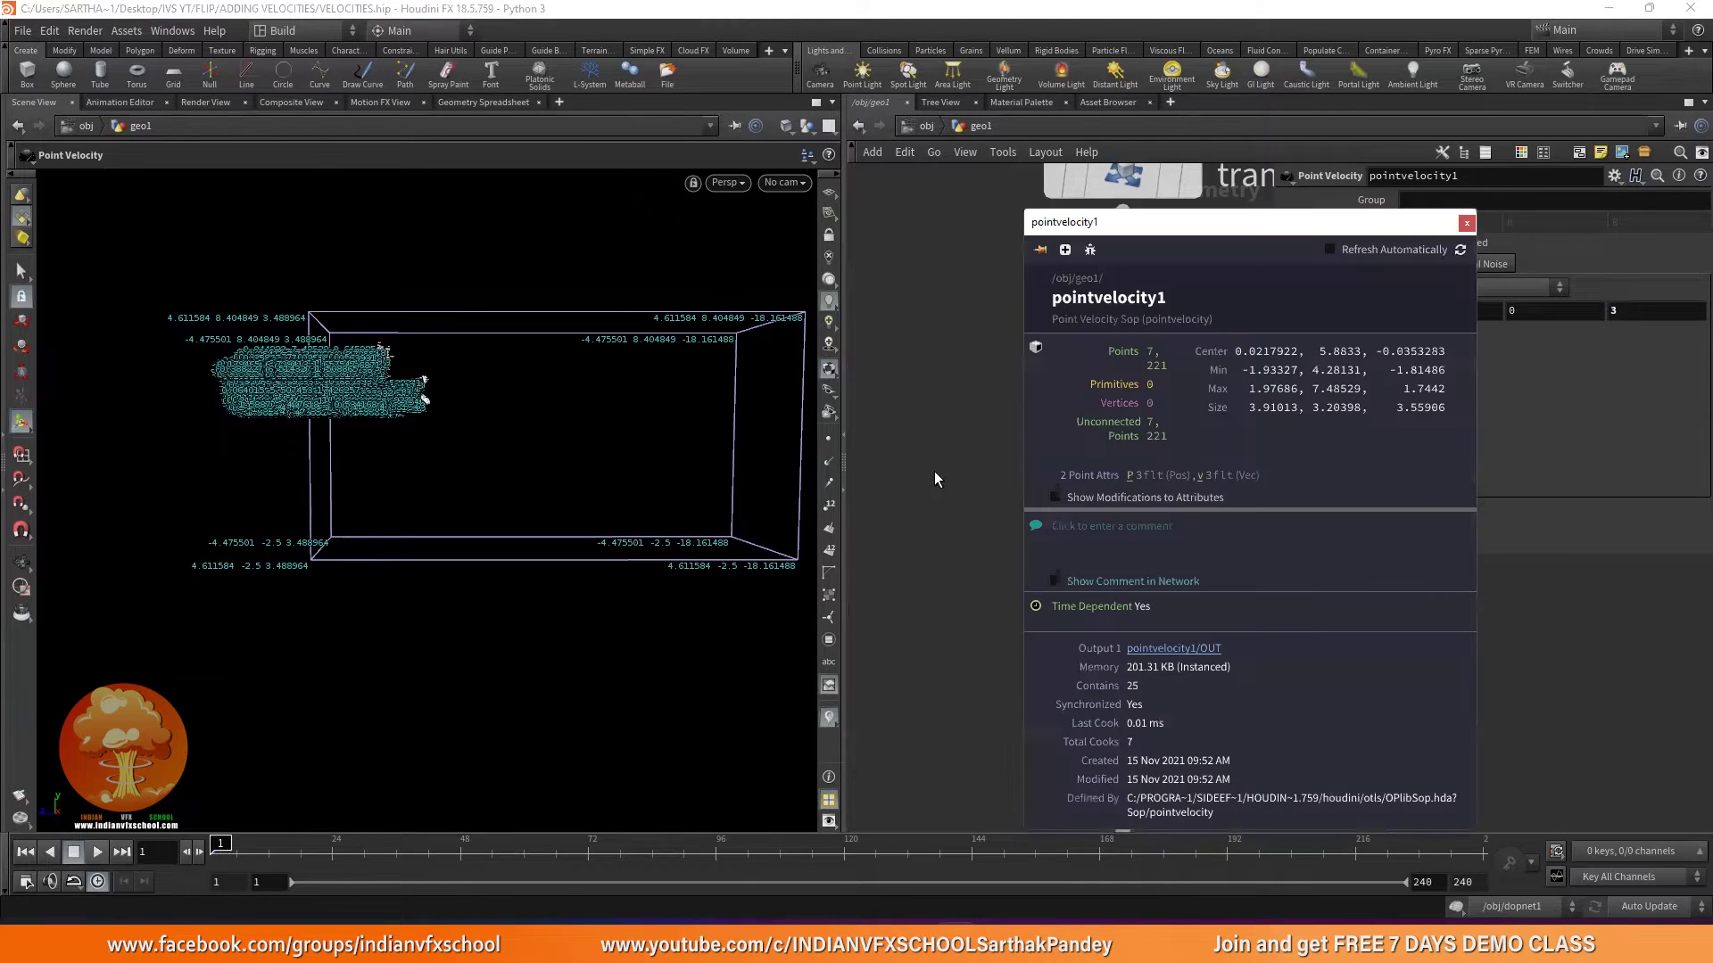
{"action": "left_click", "coordinate": [1130, 477]}
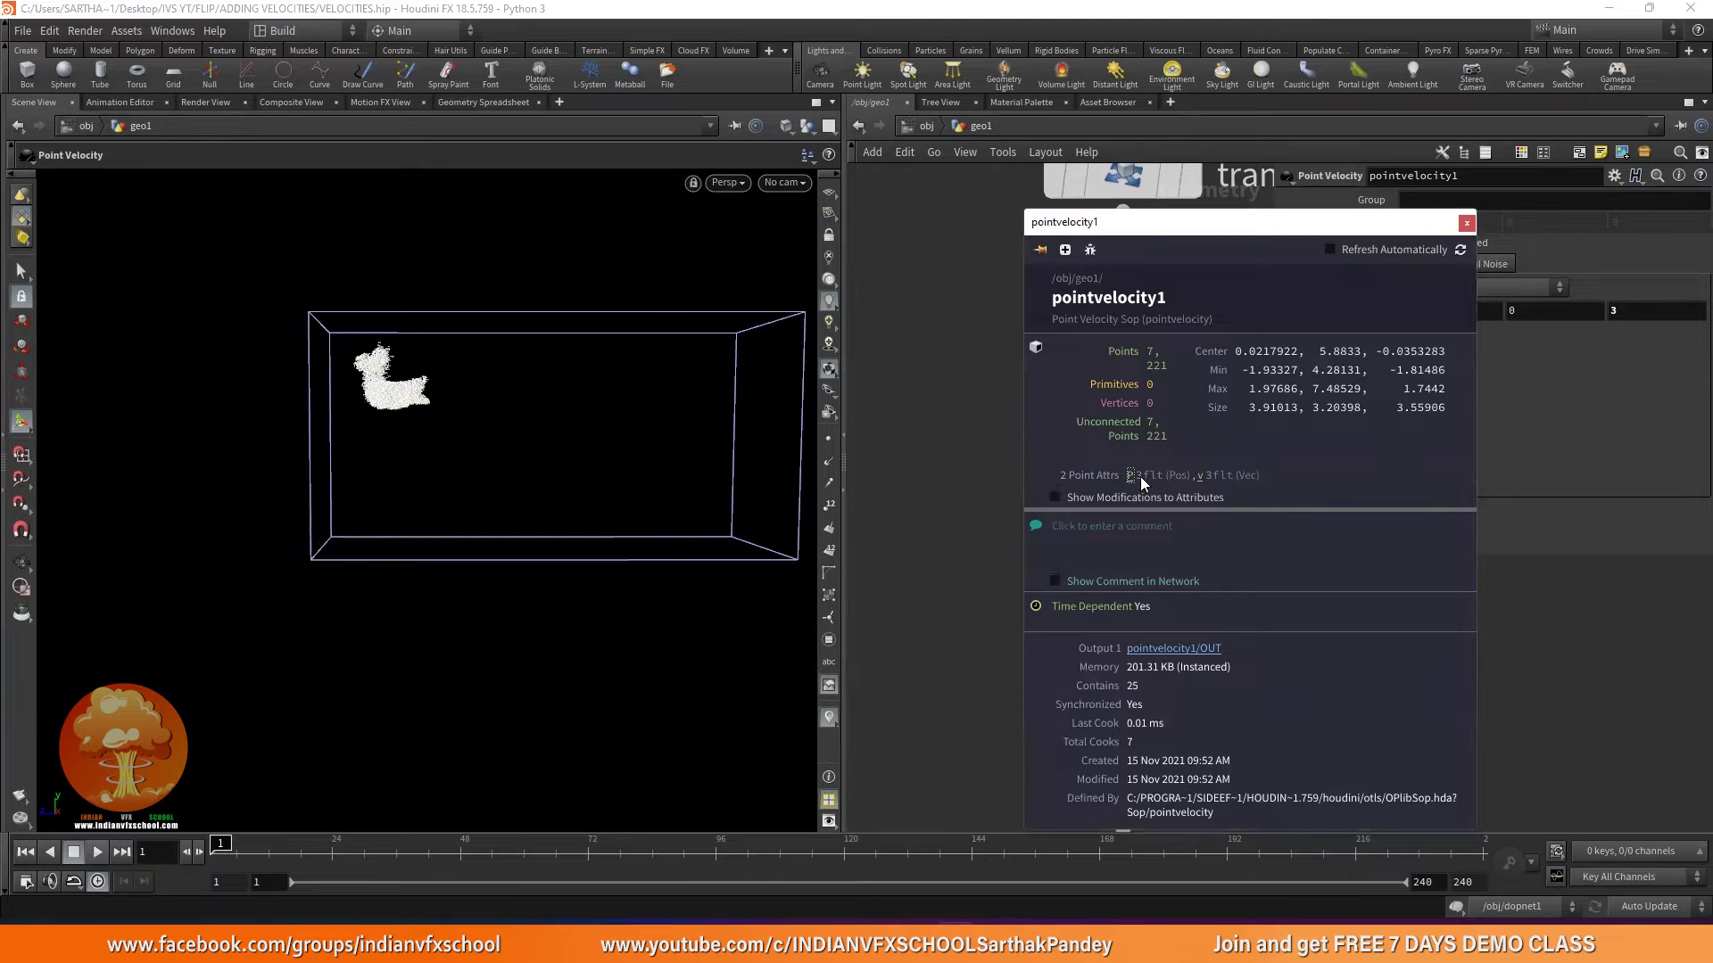
{"action": "left_click", "coordinate": [1200, 475]}
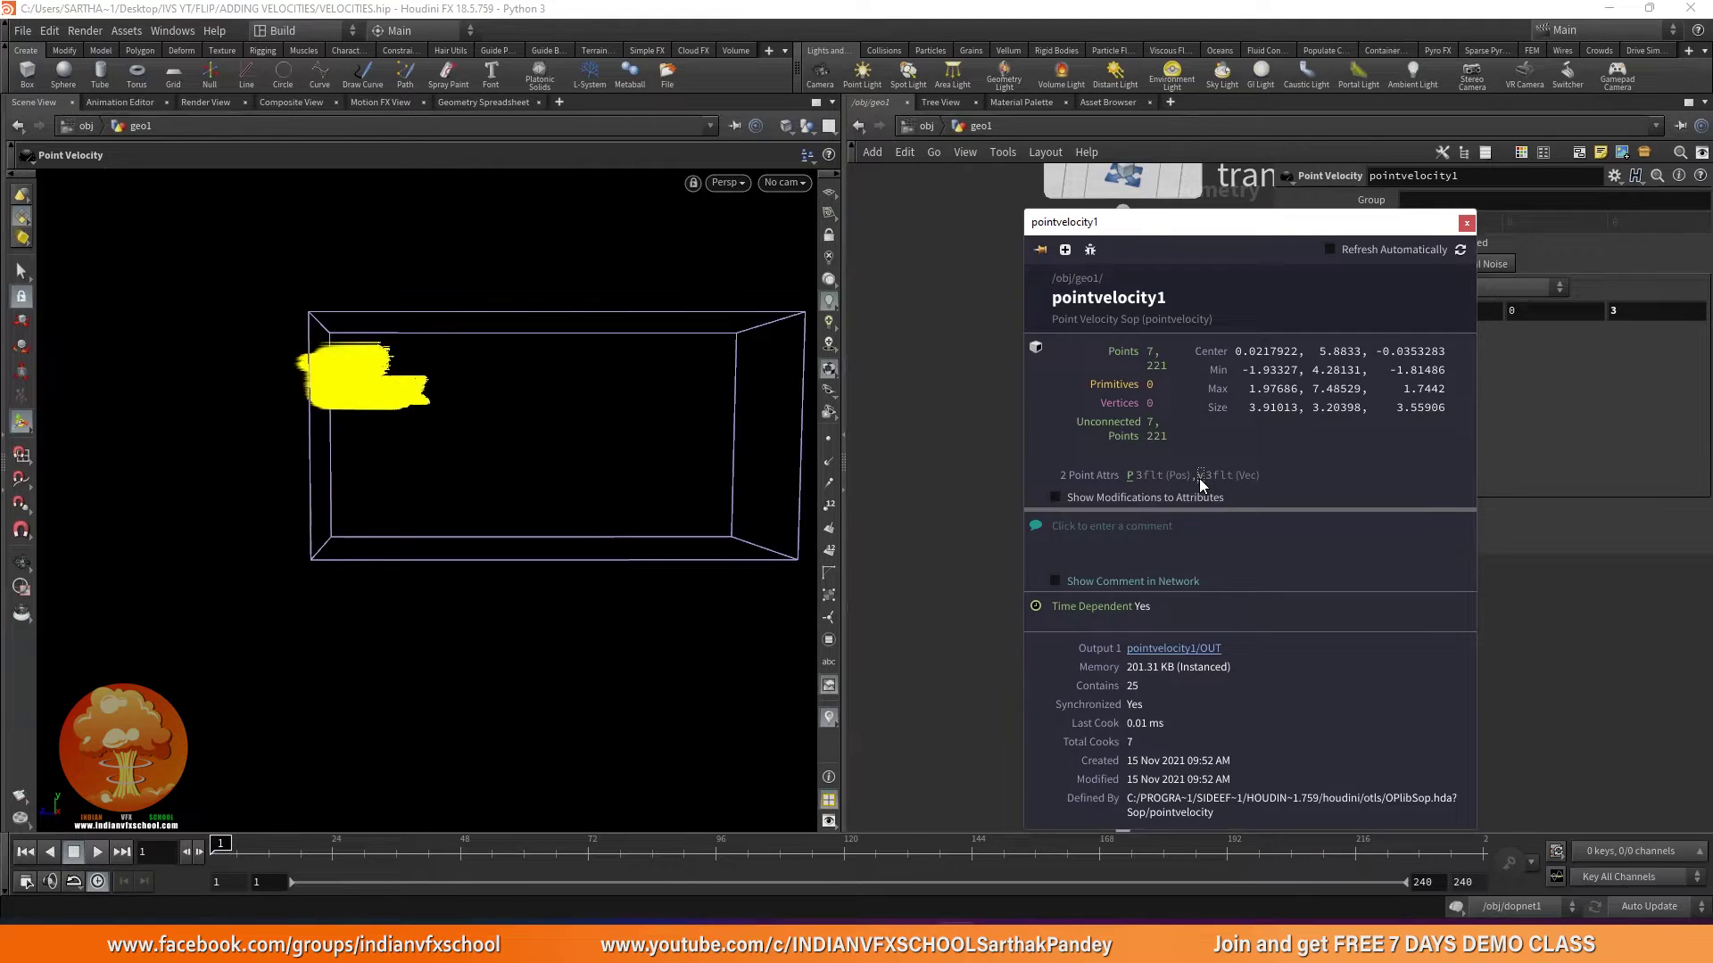
{"action": "left_click", "coordinate": [1466, 224]}
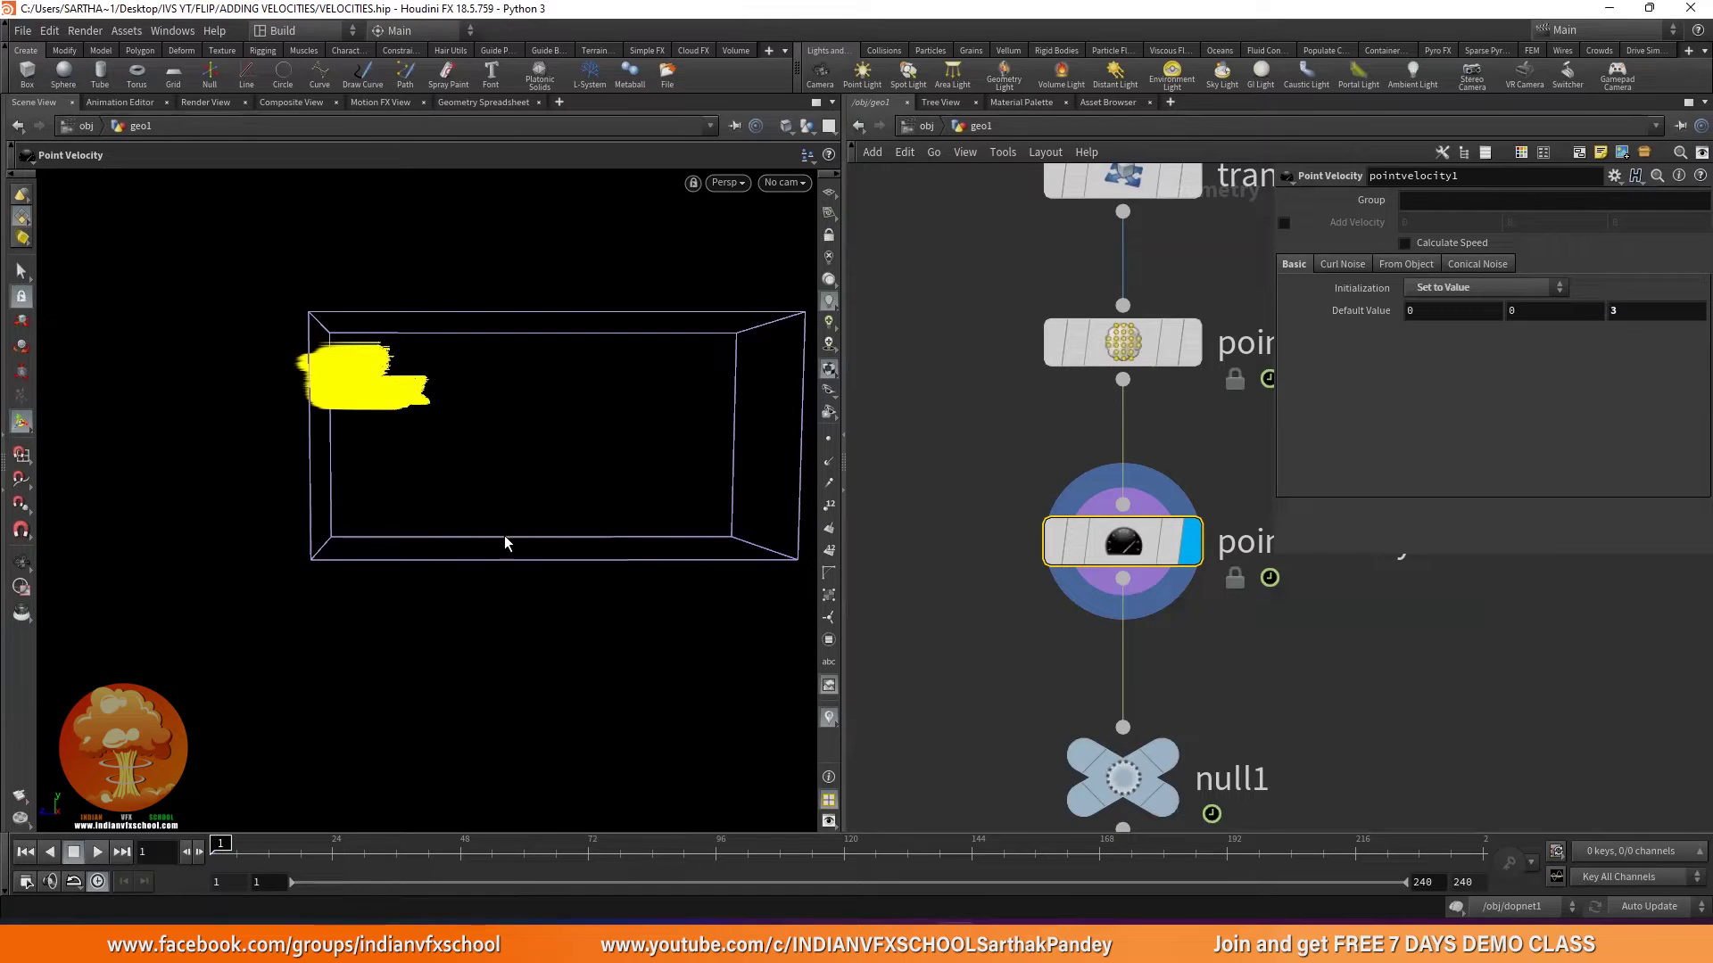
Hide the velocity streaks, play the sim, and change the z velocity to -6.
{"action": "left_click", "coordinate": [822, 718]}
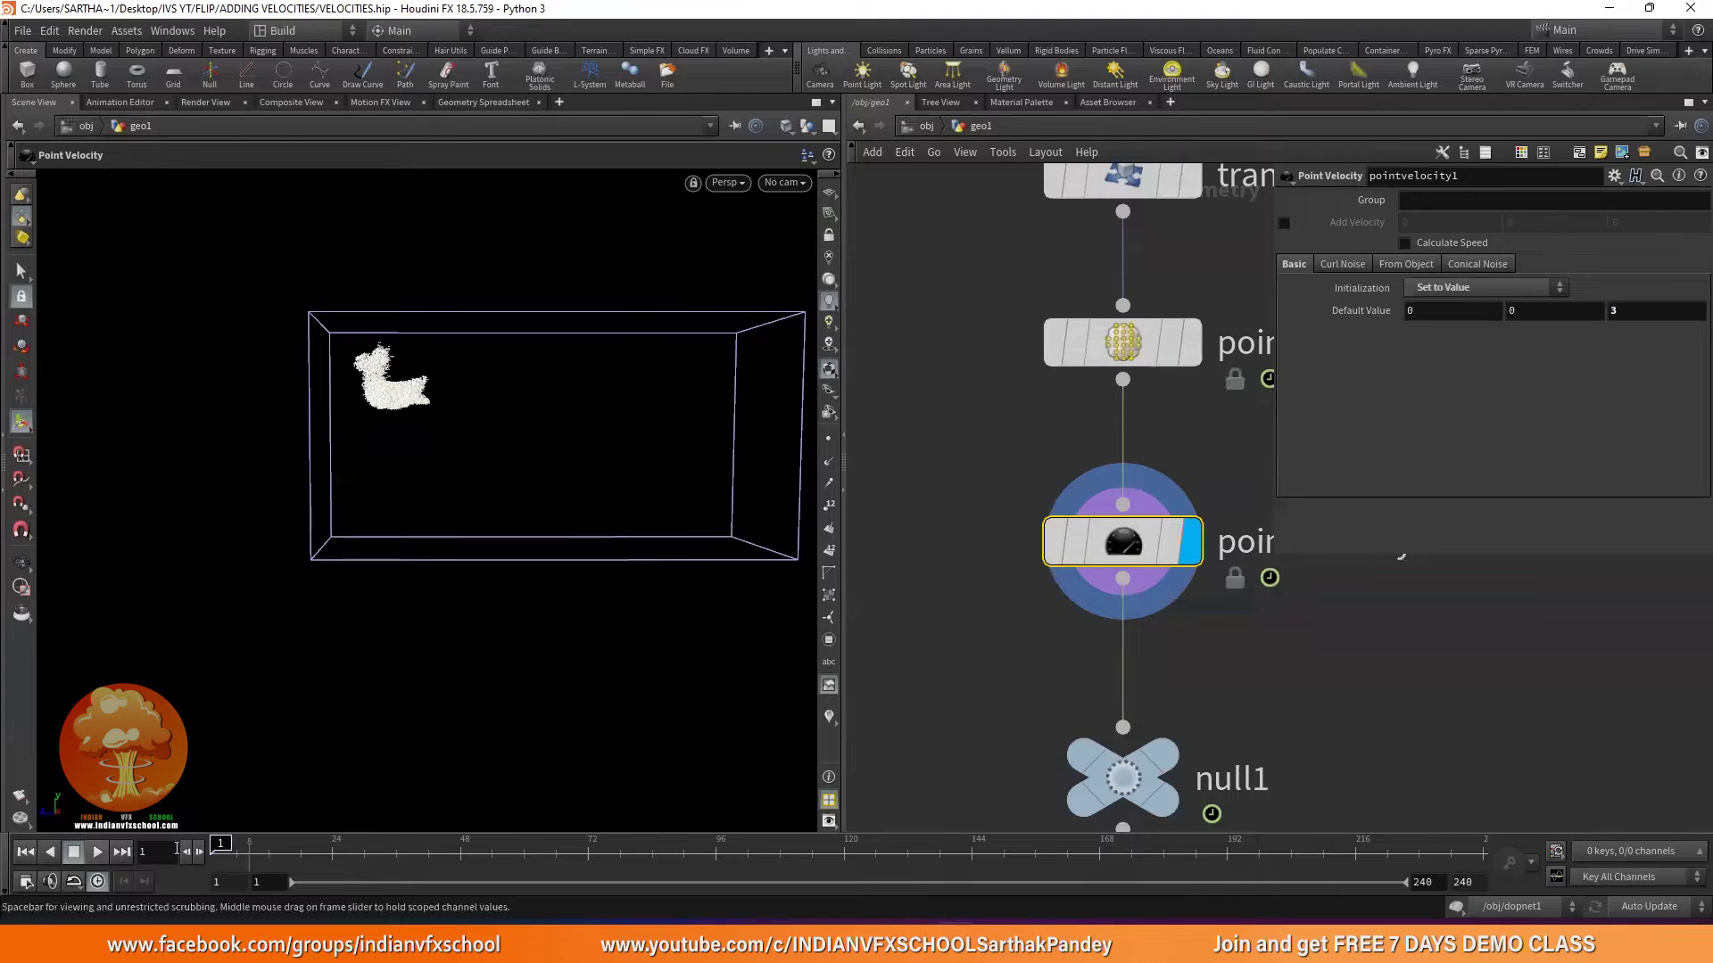
{"action": "left_click", "coordinate": [97, 852]}
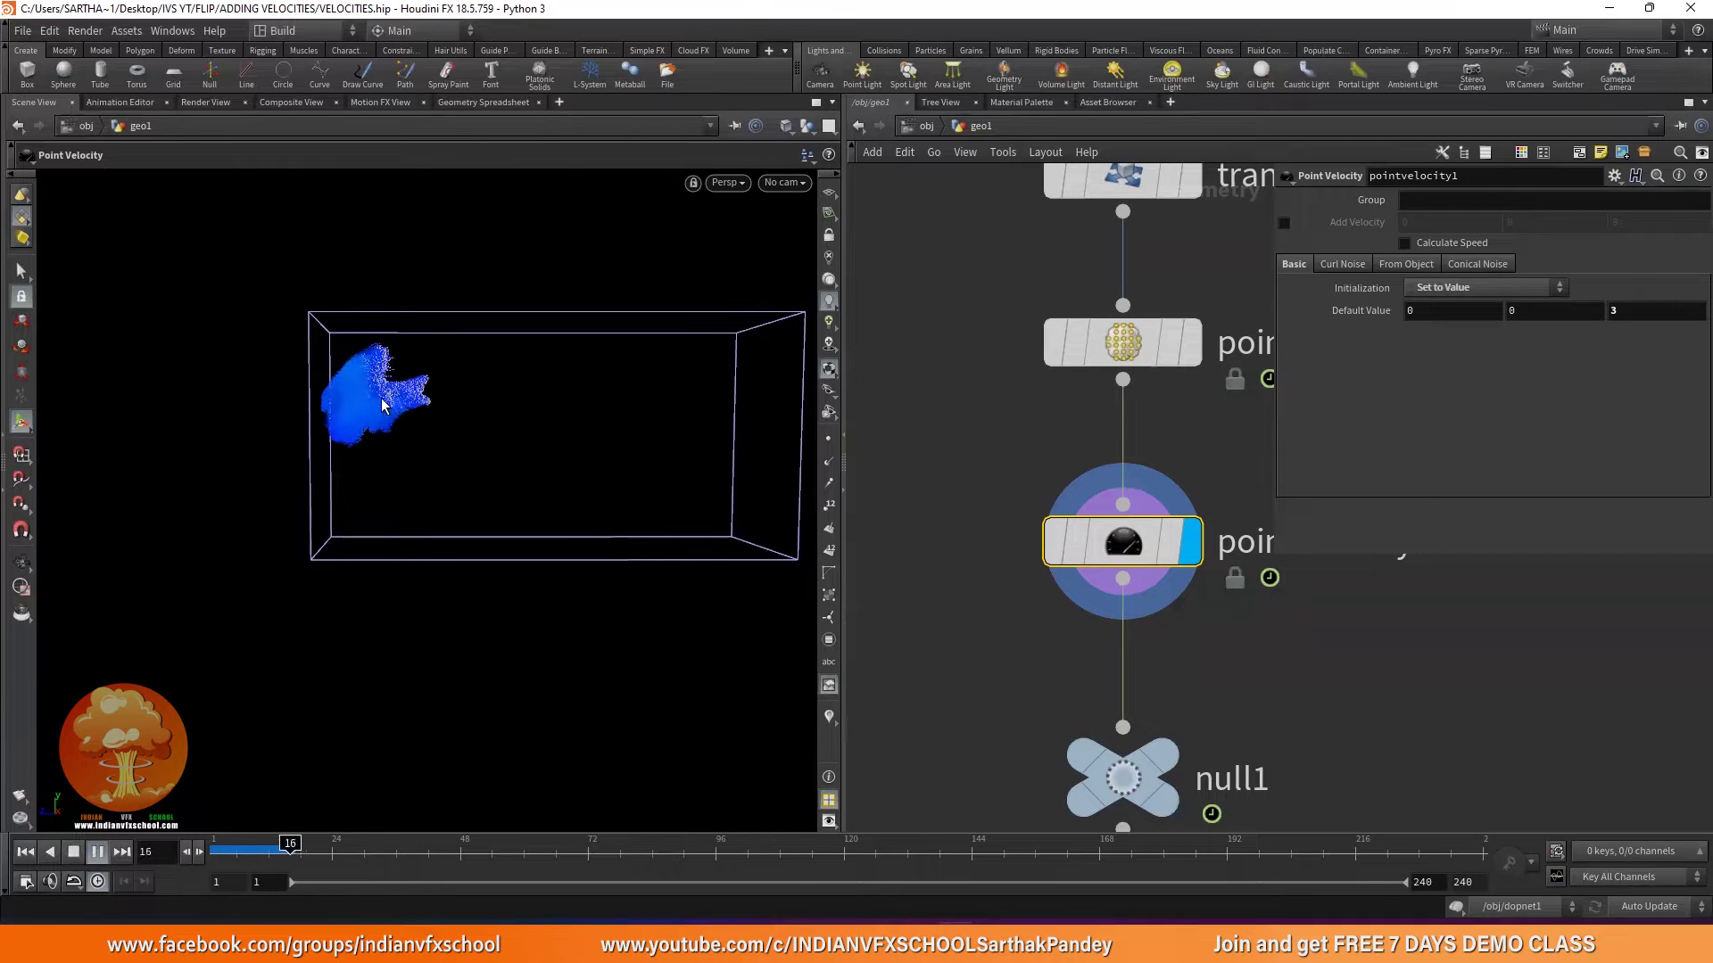
{"action": "left_click", "coordinate": [74, 854]}
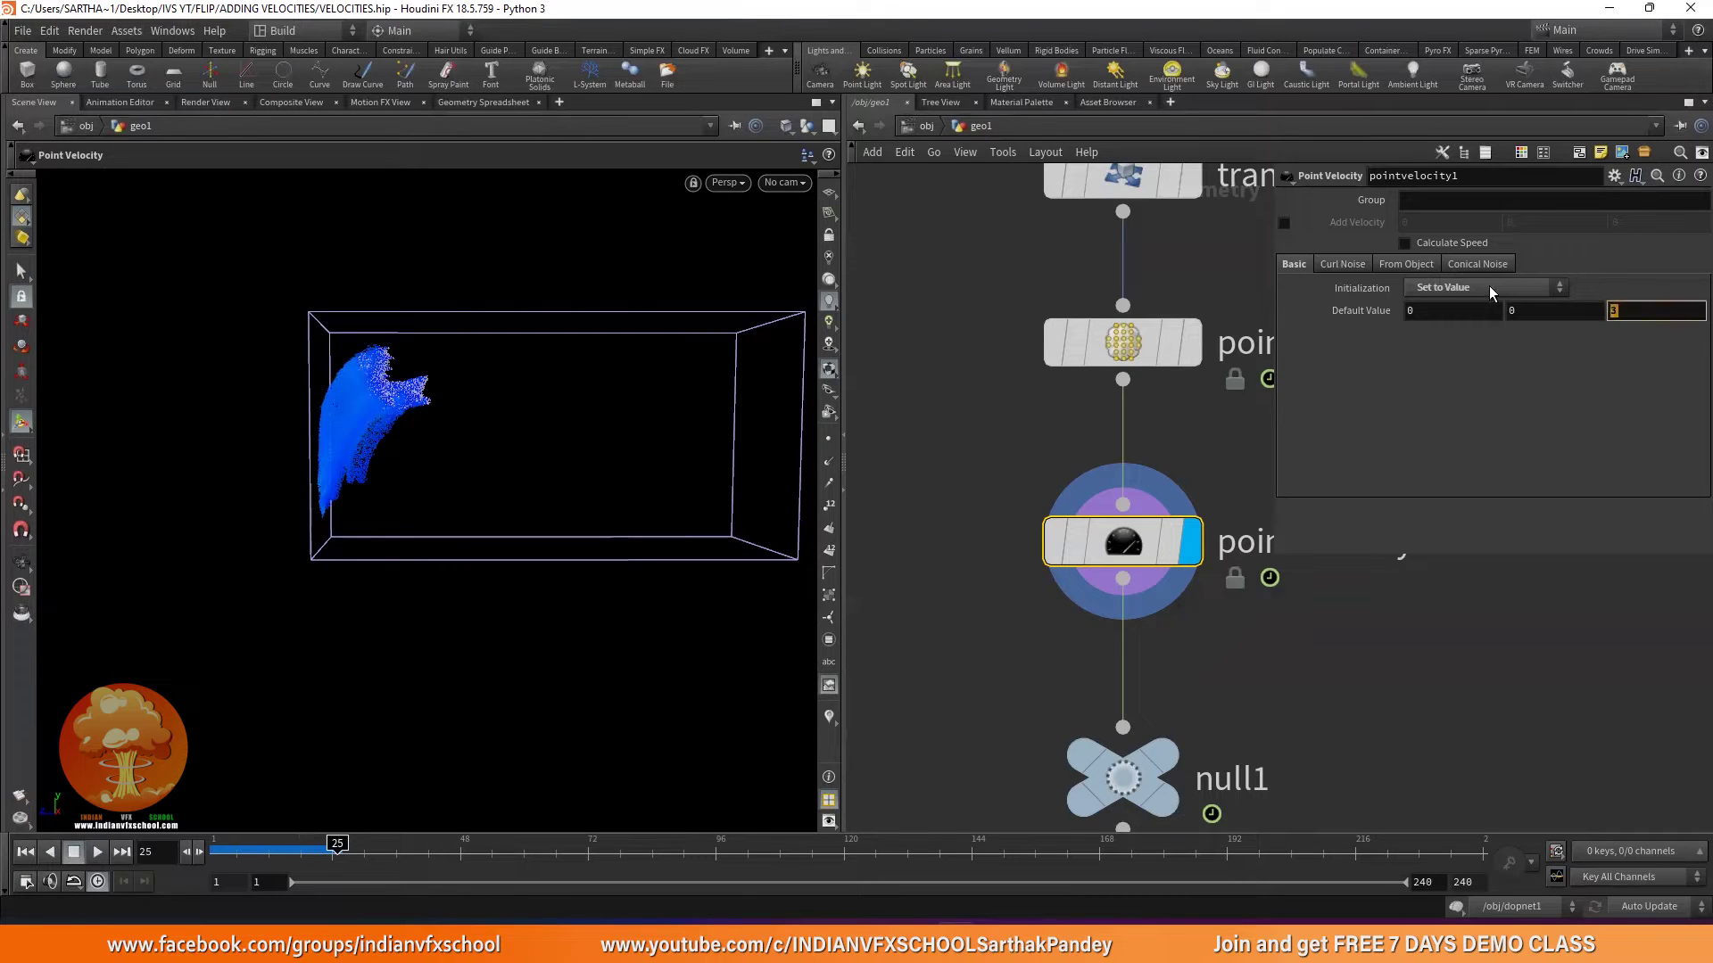
{"action": "type", "text": "-6"}
{"action": "key", "text": "Return"}
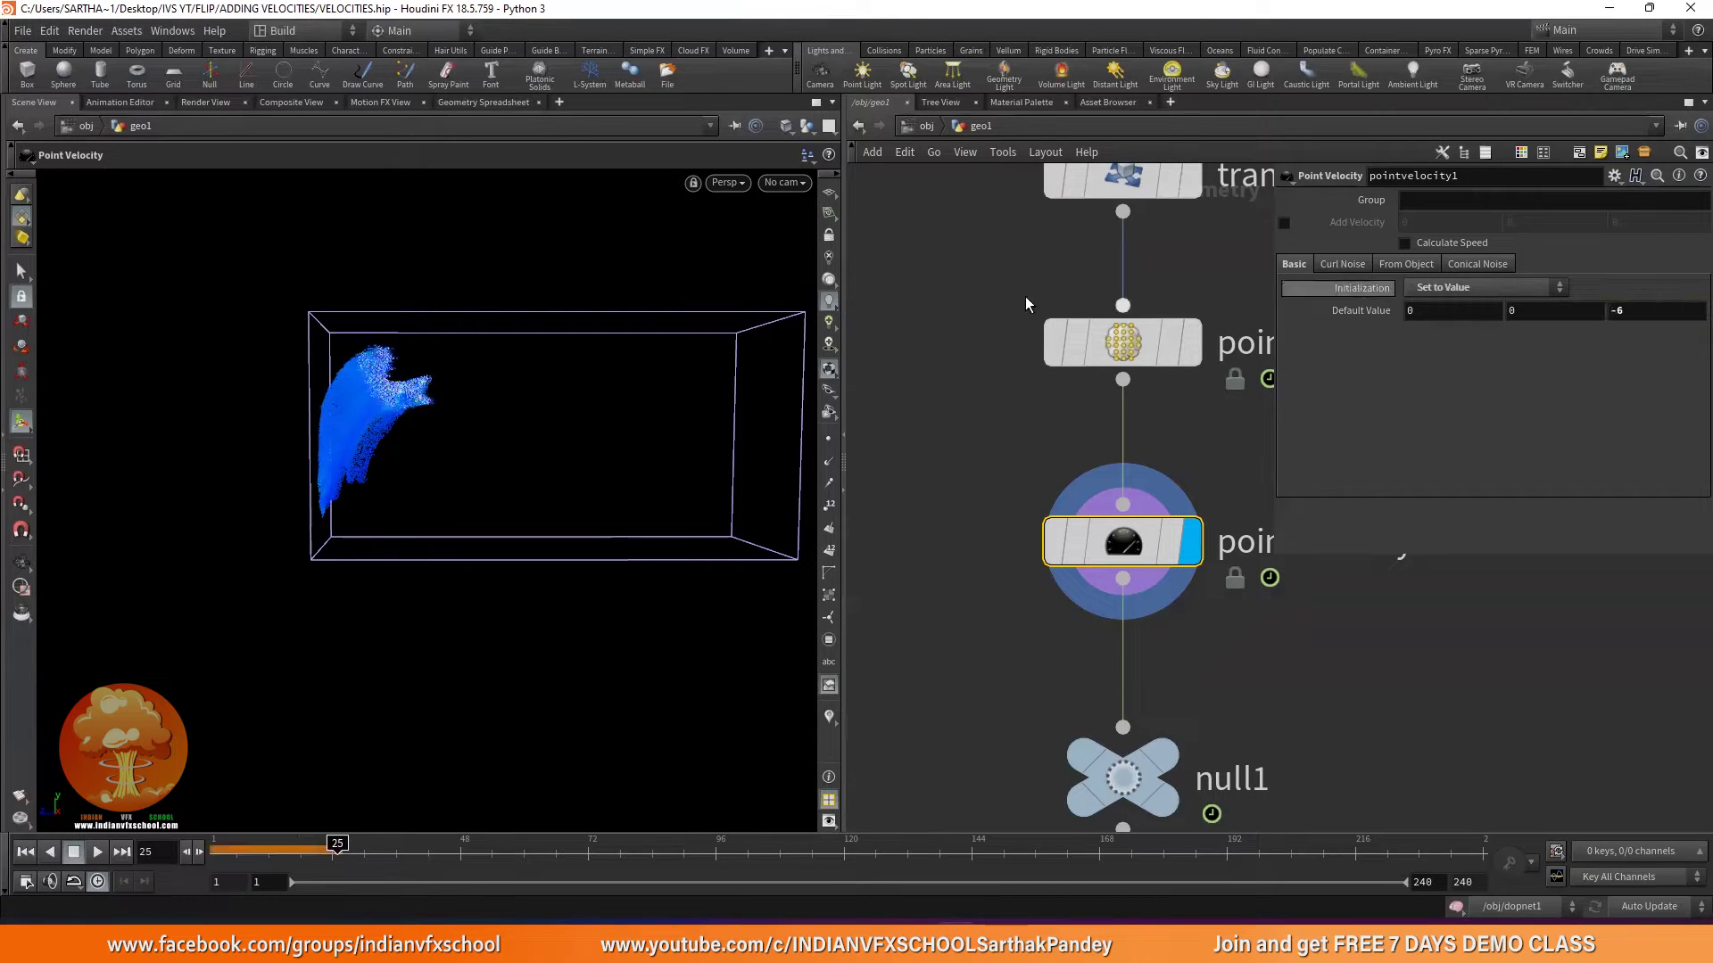
{"action": "left_click", "coordinate": [28, 854]}
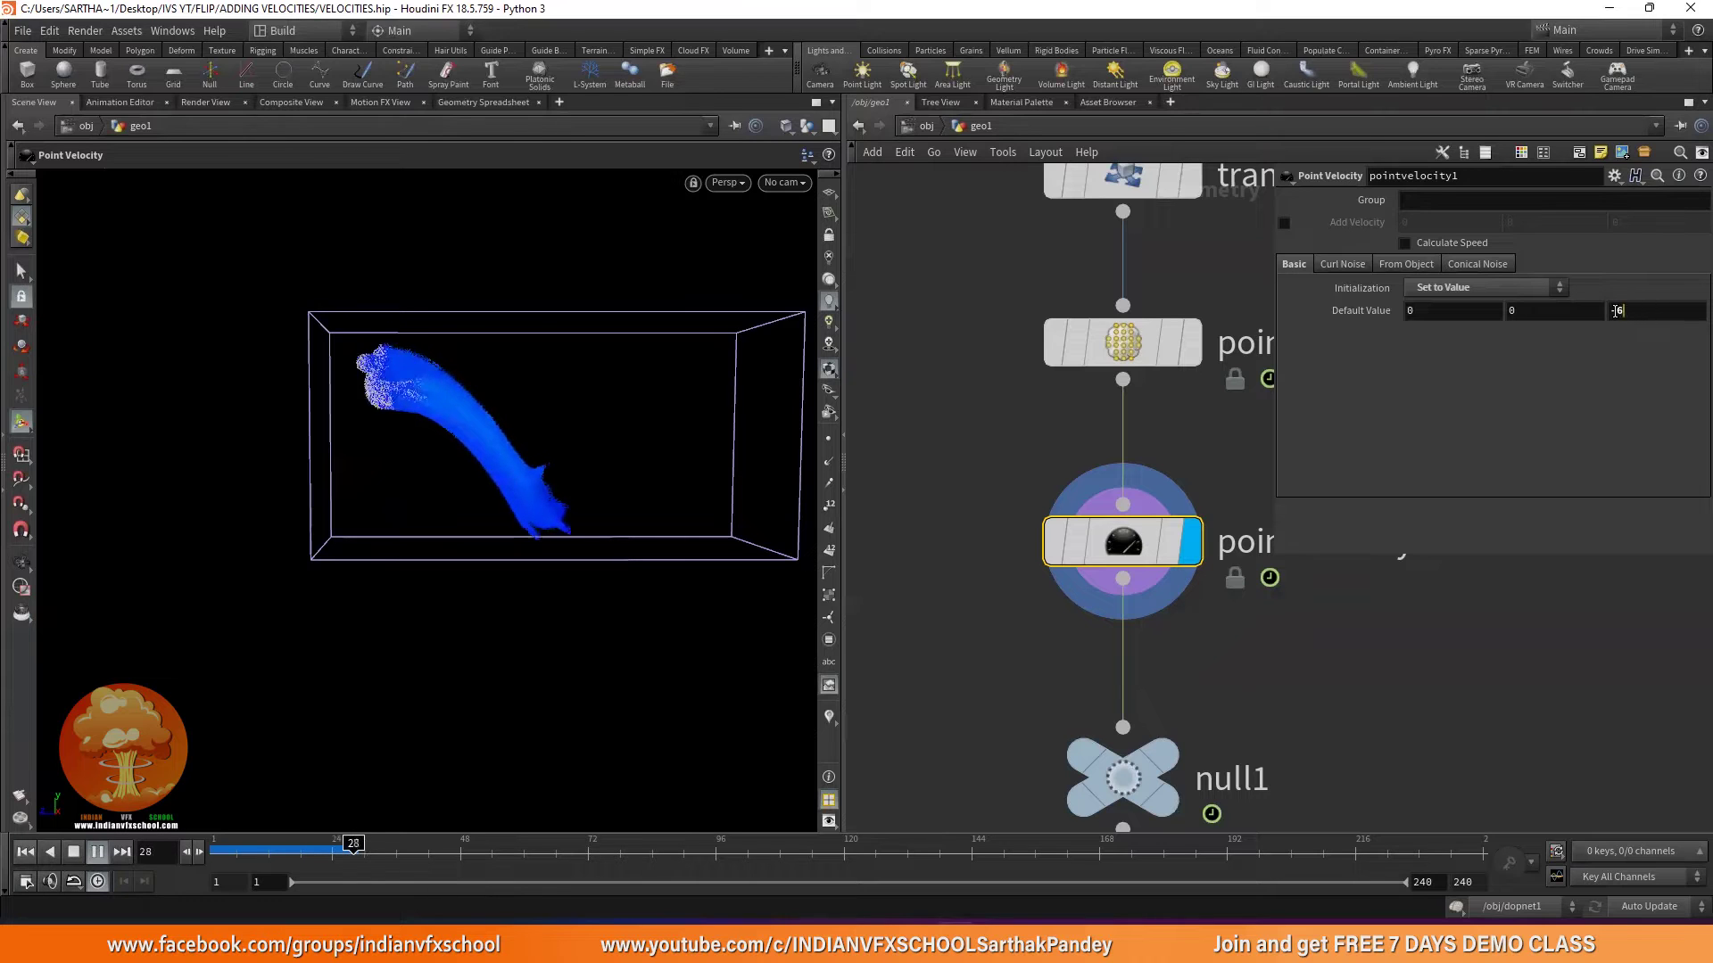
{"action": "double_click", "coordinate": [1640, 314]}
{"action": "left_click", "coordinate": [1639, 314]}
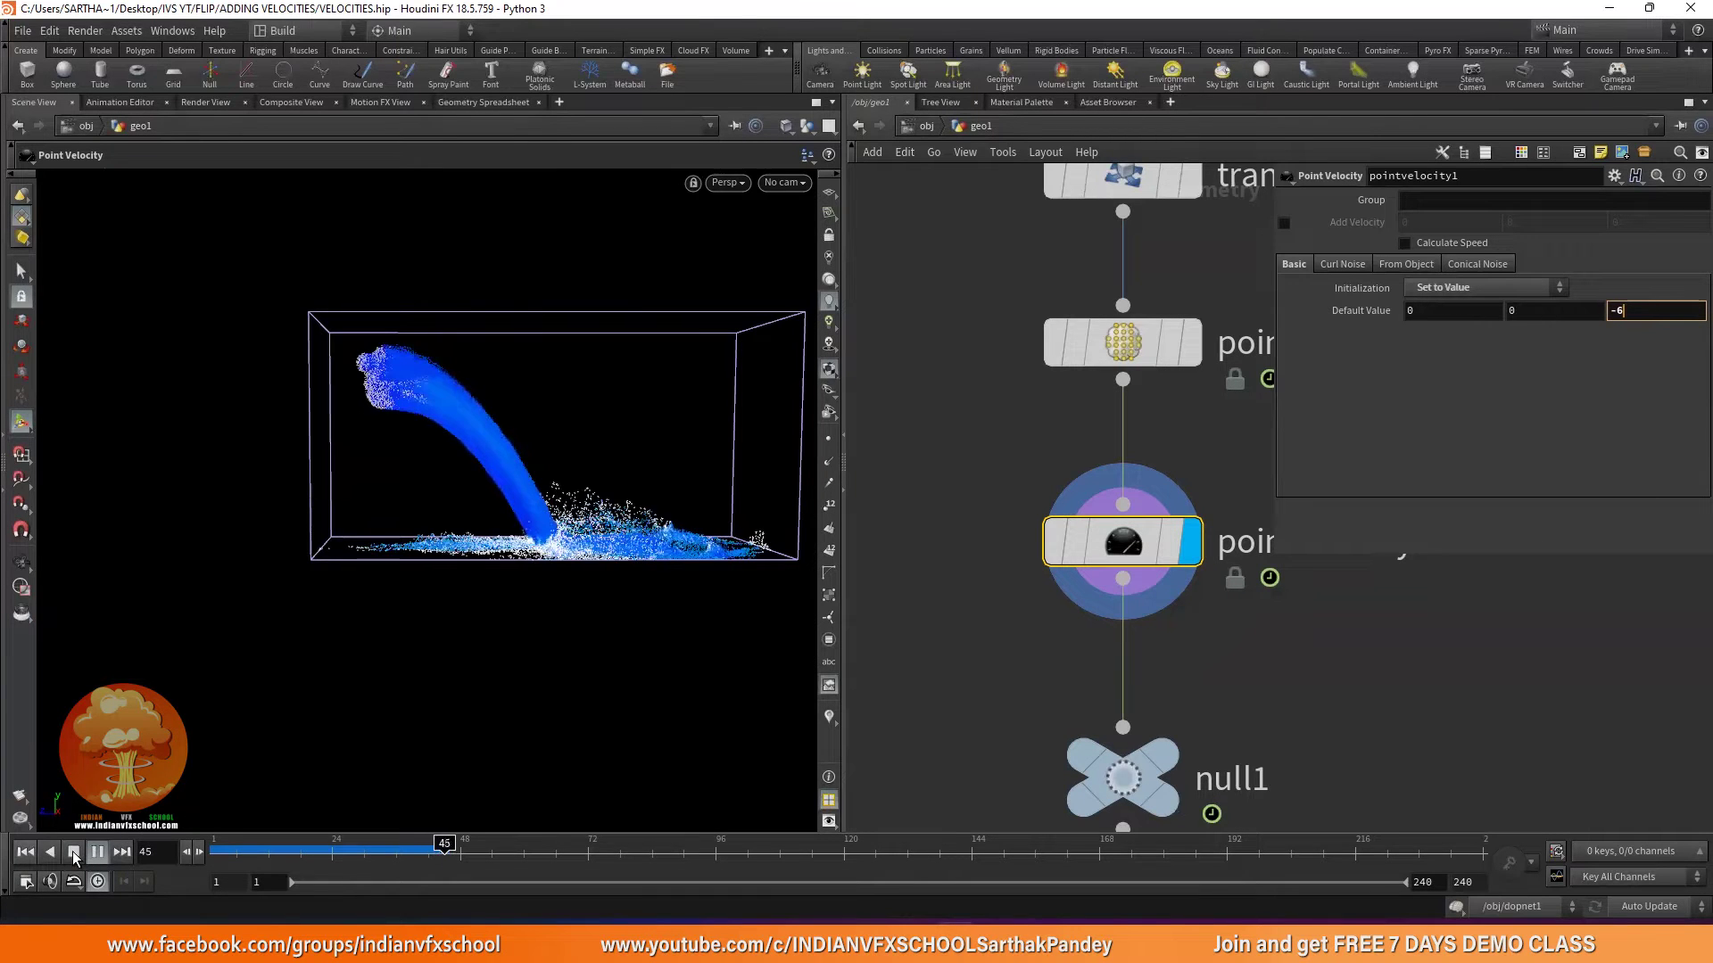
Inspect the -6 splash from a reframed view, then scrub back to frame 1.
{"action": "left_click", "coordinate": [104, 852]}
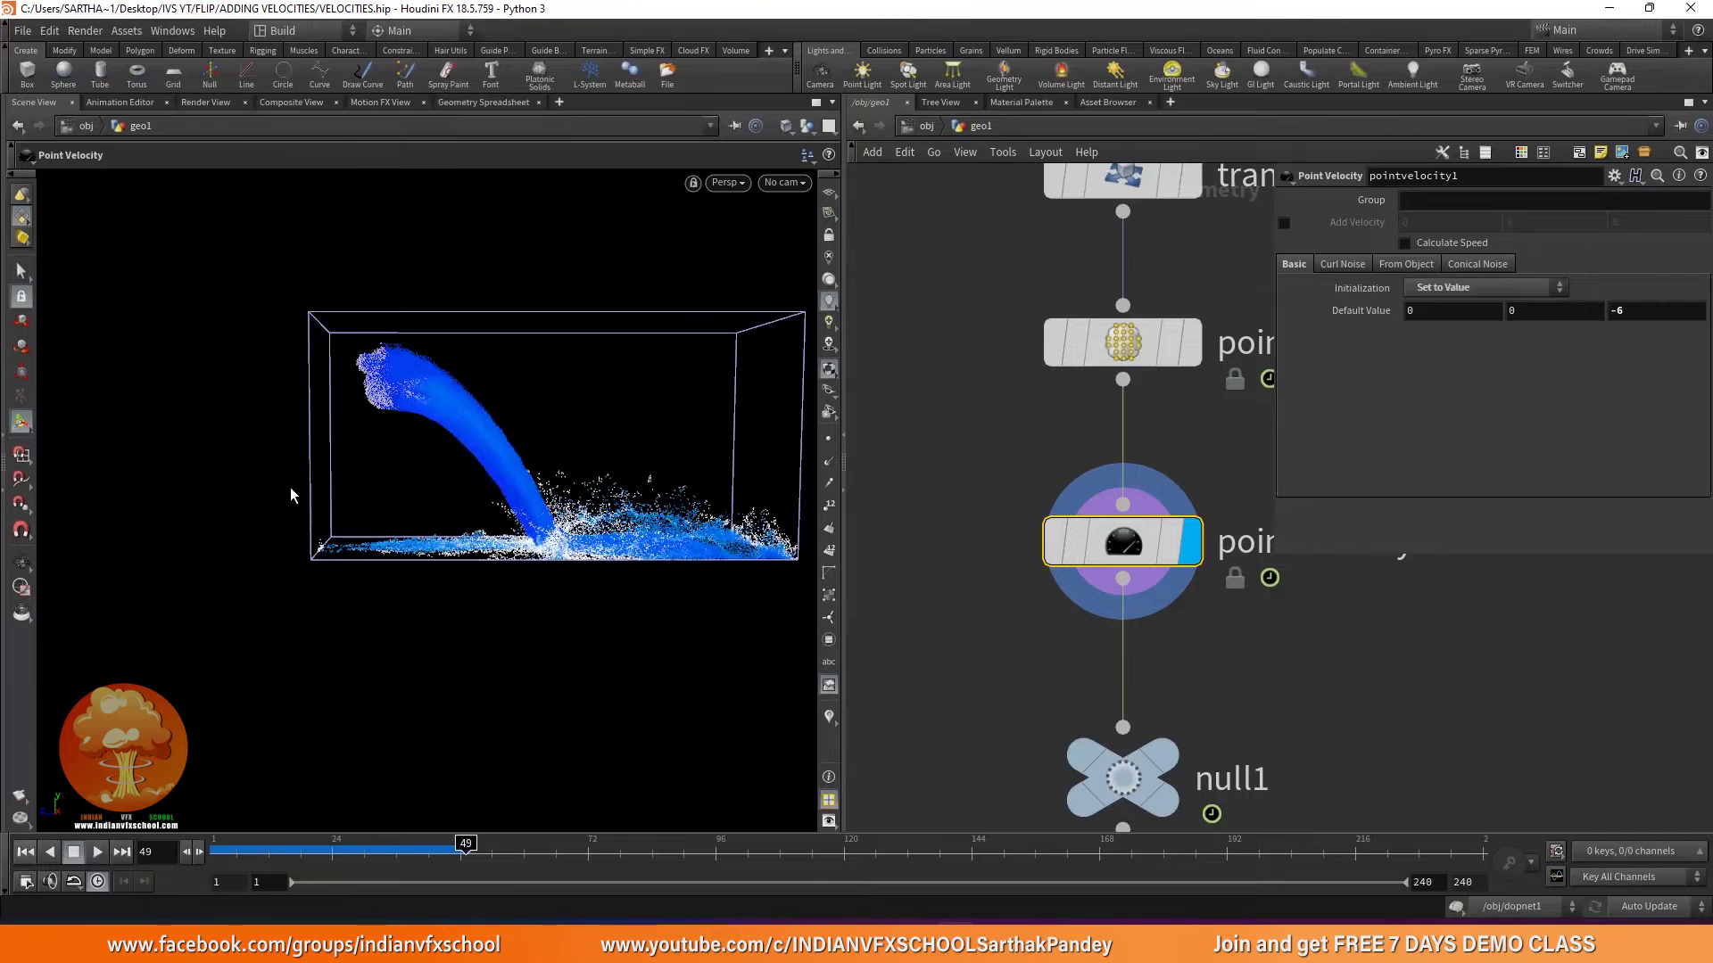
{"action": "right_click_drag", "start_coordinate": [291, 462], "coordinate": [281, 551], "text": "alt"}
{"action": "middle_click_drag", "start_coordinate": [448, 513], "coordinate": [354, 531], "text": "alt"}
{"action": "left_click_drag", "start_coordinate": [355, 530], "coordinate": [361, 520], "text": "alt"}
{"action": "mouse_move", "coordinate": [327, 490]}
{"action": "right_mouse_down", "text": "alt"}
{"action": "mouse_move", "coordinate": [333, 302]}
{"action": "mouse_move", "coordinate": [333, 495]}
{"action": "right_mouse_up", "text": "alt"}
{"action": "middle_click_drag", "start_coordinate": [352, 506], "coordinate": [389, 535], "text": "alt"}
{"action": "key", "text": "Return"}
{"action": "left_click_drag", "start_coordinate": [257, 849], "coordinate": [212, 857]}
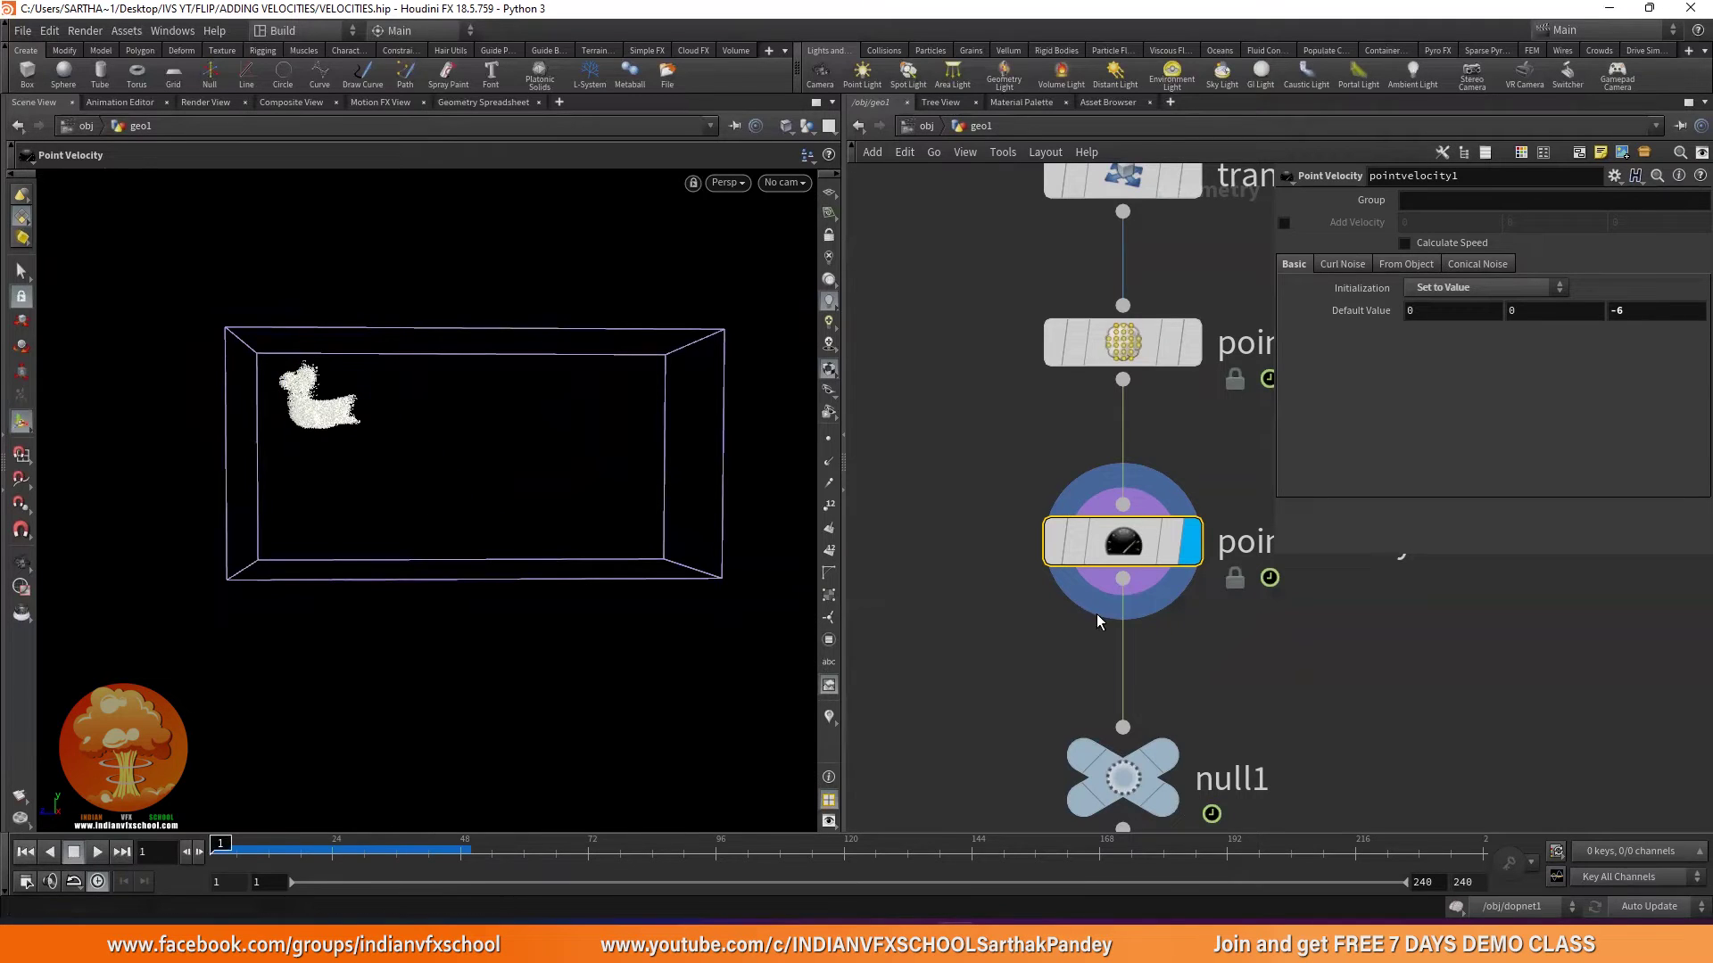
{"action": "scroll", "coordinate": [1111, 589], "scroll_direction": "down", "scroll_amount": 2}
{"action": "scroll", "coordinate": [1159, 604], "scroll_direction": "up", "scroll_amount": 2}
{"action": "middle_click_drag", "start_coordinate": [1159, 604], "coordinate": [1094, 558]}
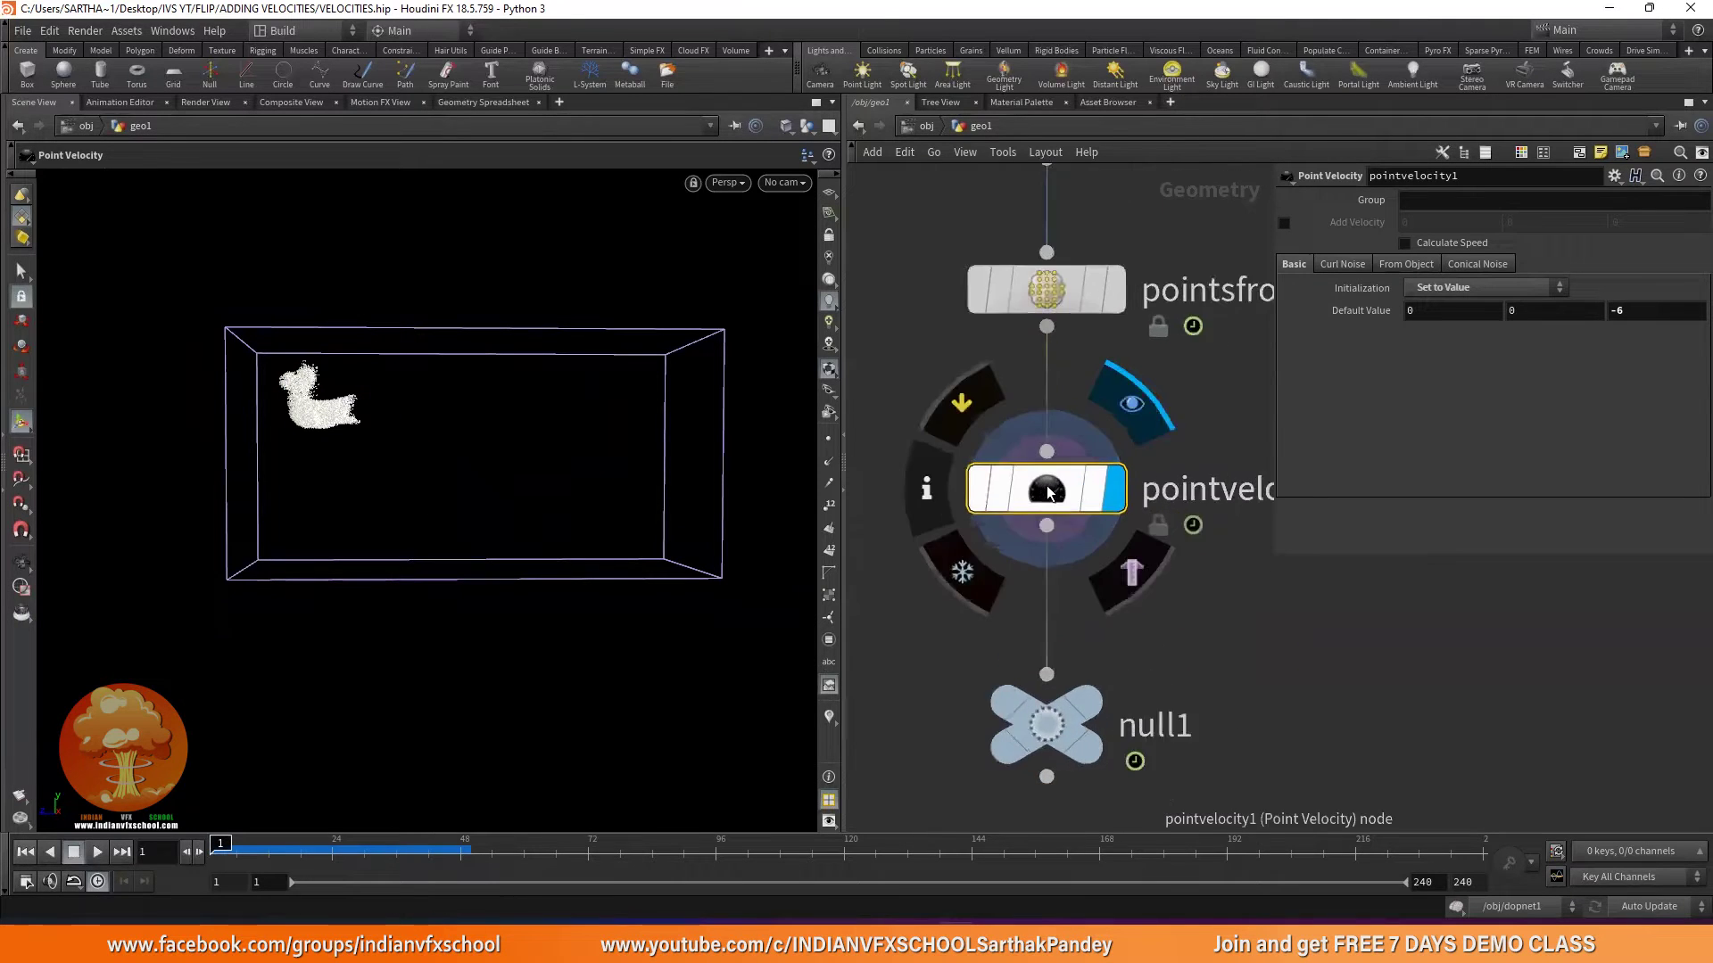
Enable Add Curl Noise with Scale 1.67 and show velocity streaks in the viewport.
{"action": "left_click", "coordinate": [1342, 266]}
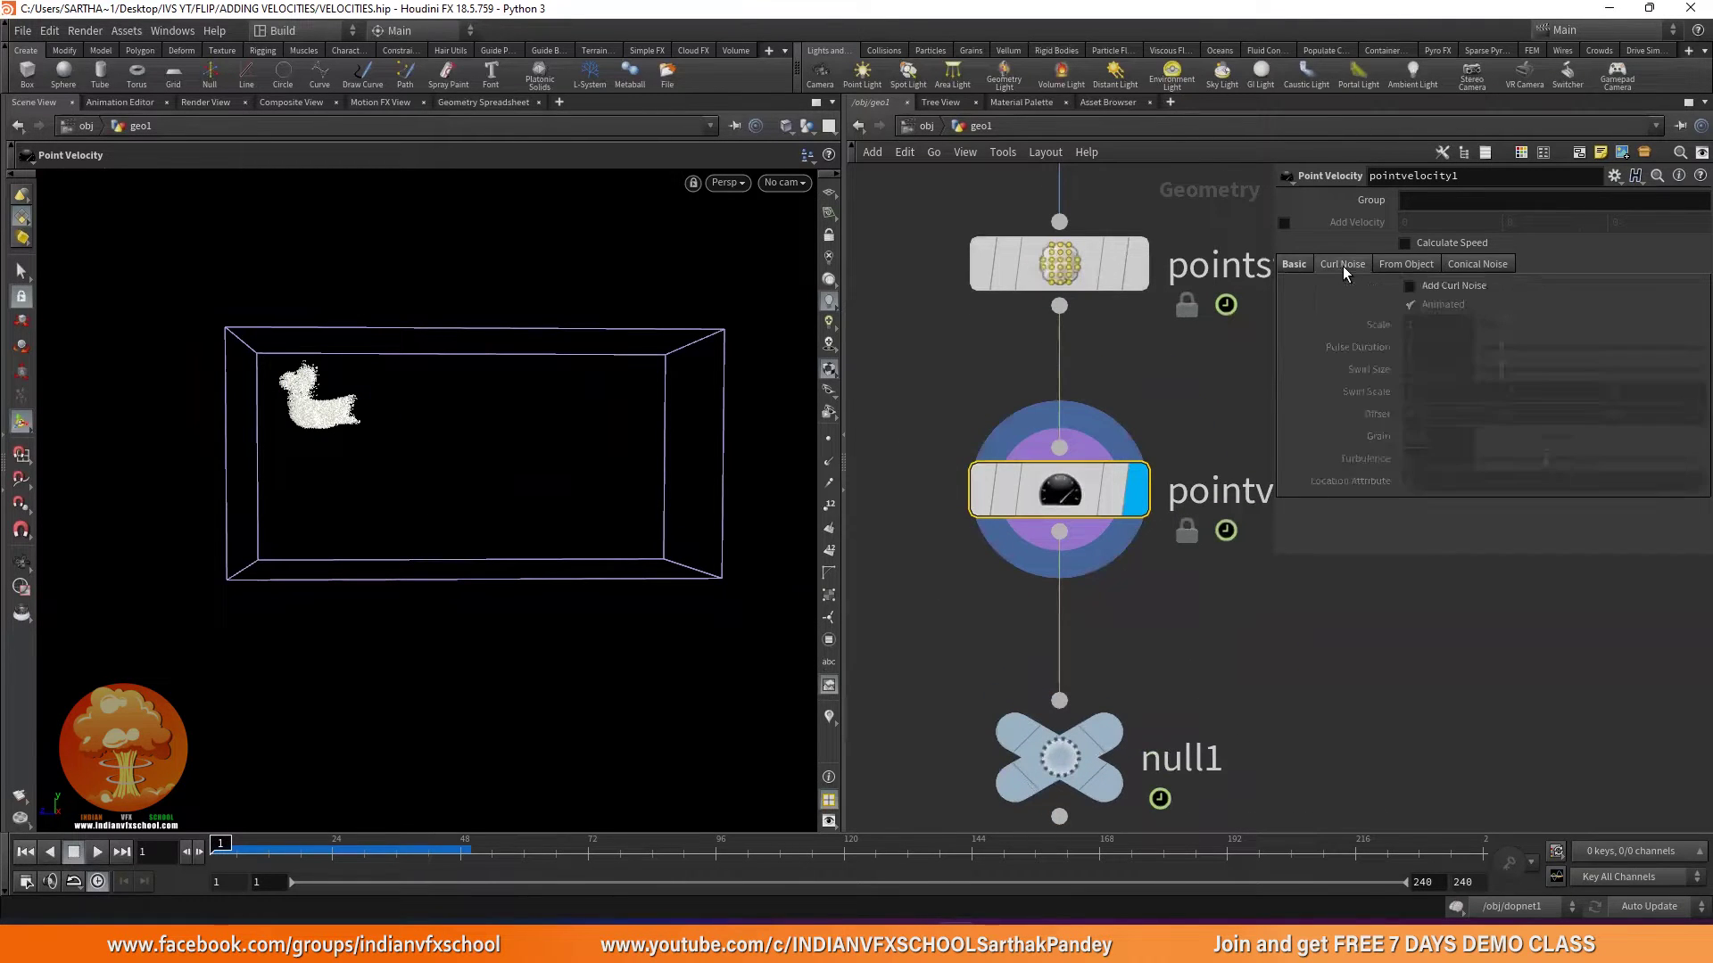
{"action": "left_click", "coordinate": [1443, 289]}
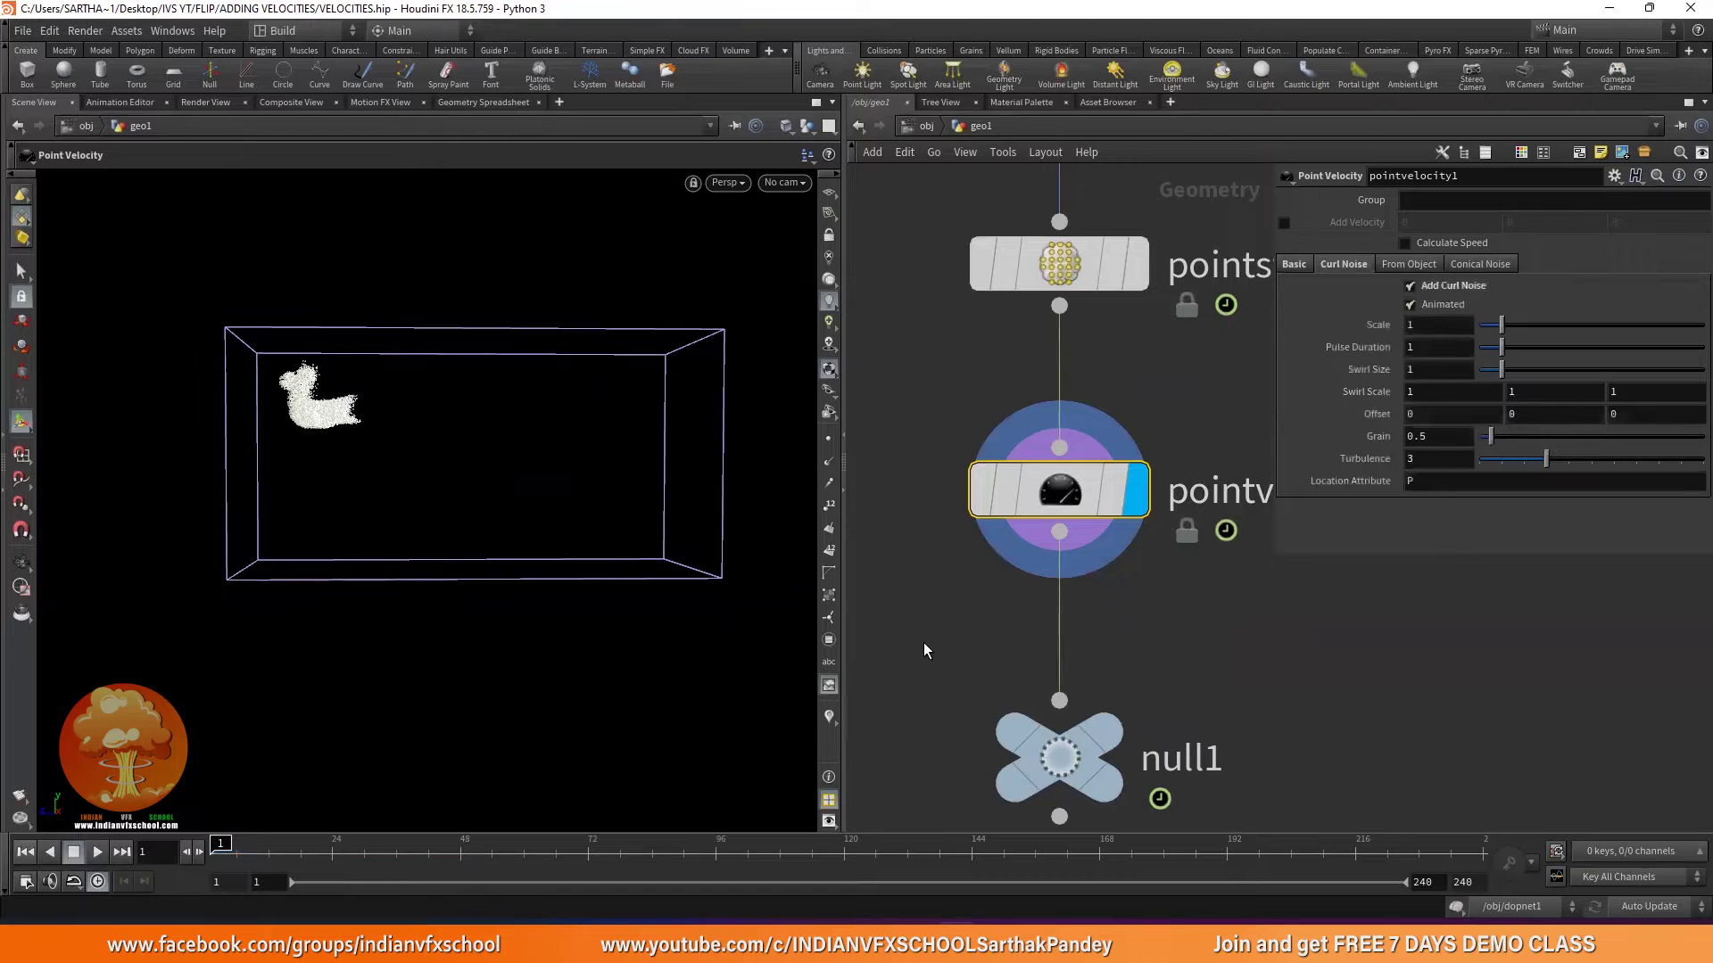
{"action": "left_click", "coordinate": [828, 717]}
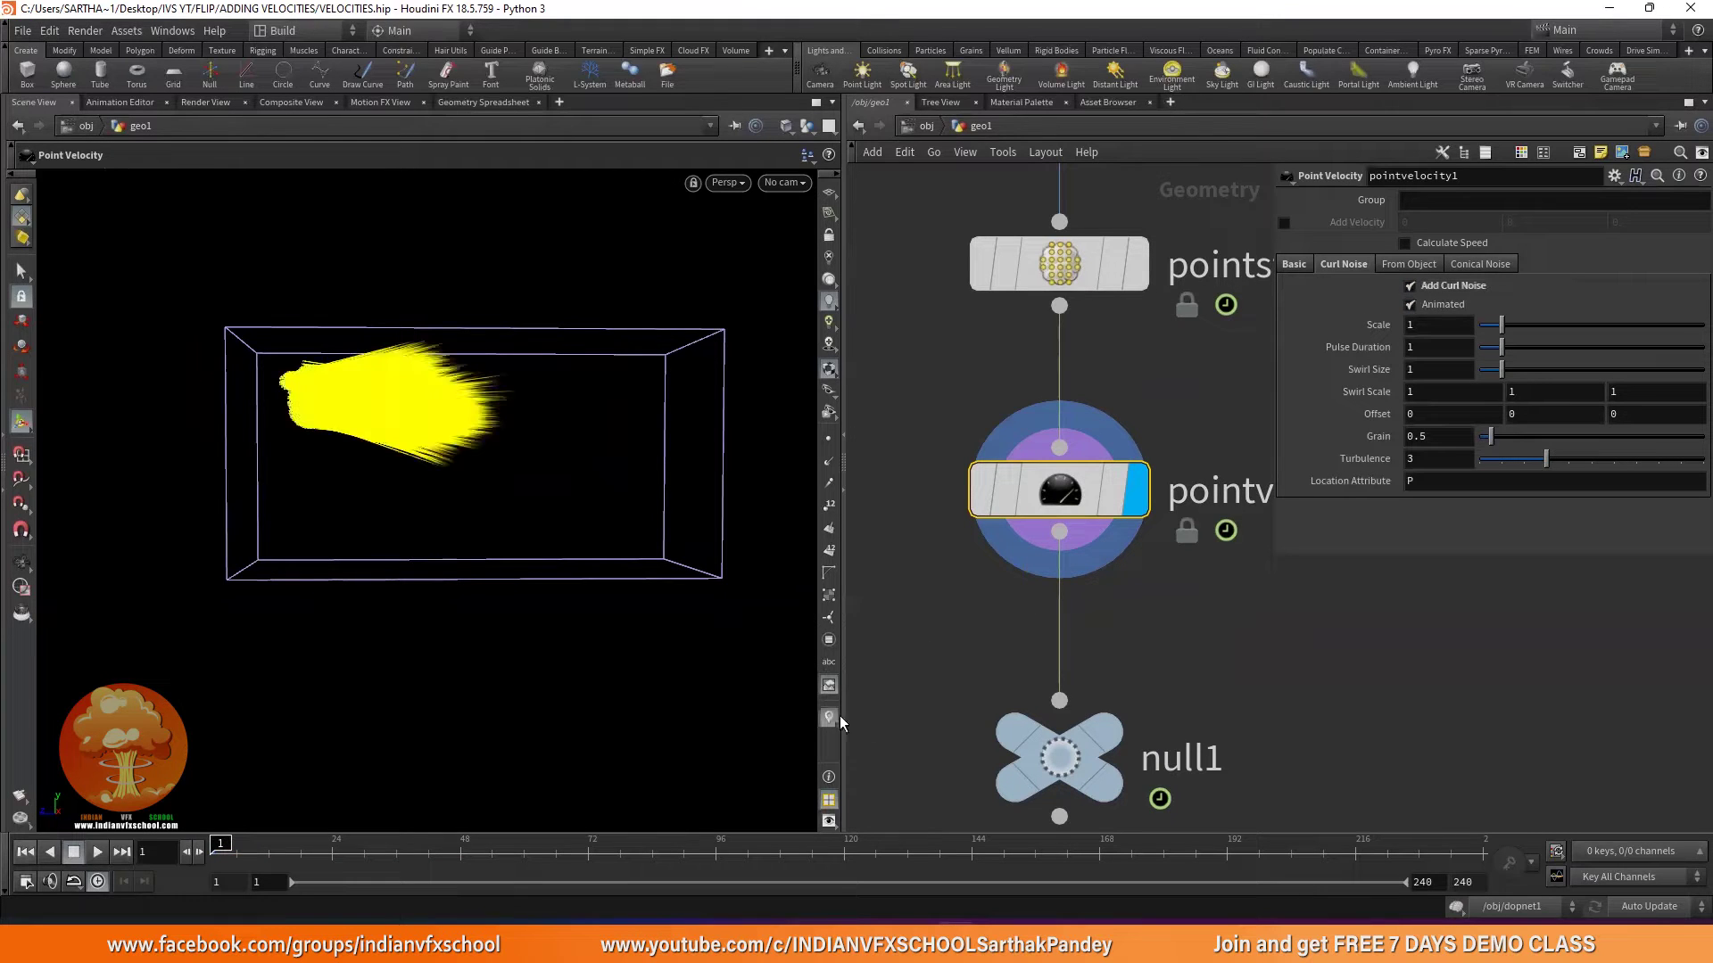
{"action": "left_click_drag", "start_coordinate": [1502, 325], "coordinate": [1517, 329]}
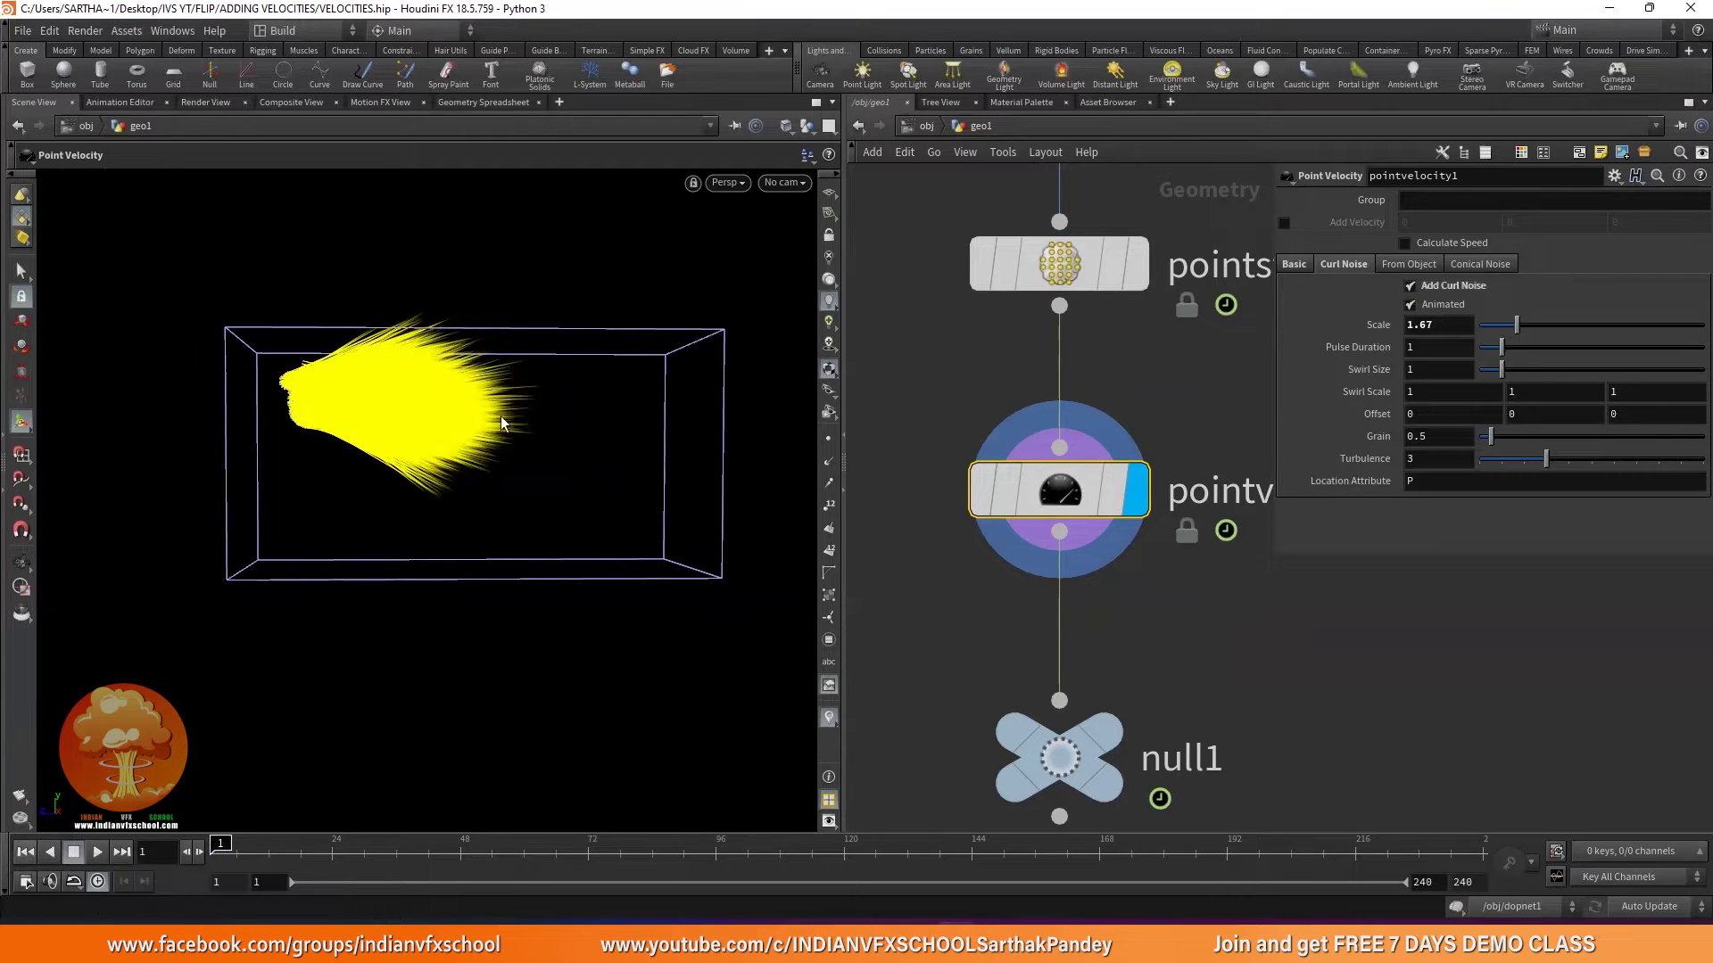
{"action": "left_click", "coordinate": [811, 124]}
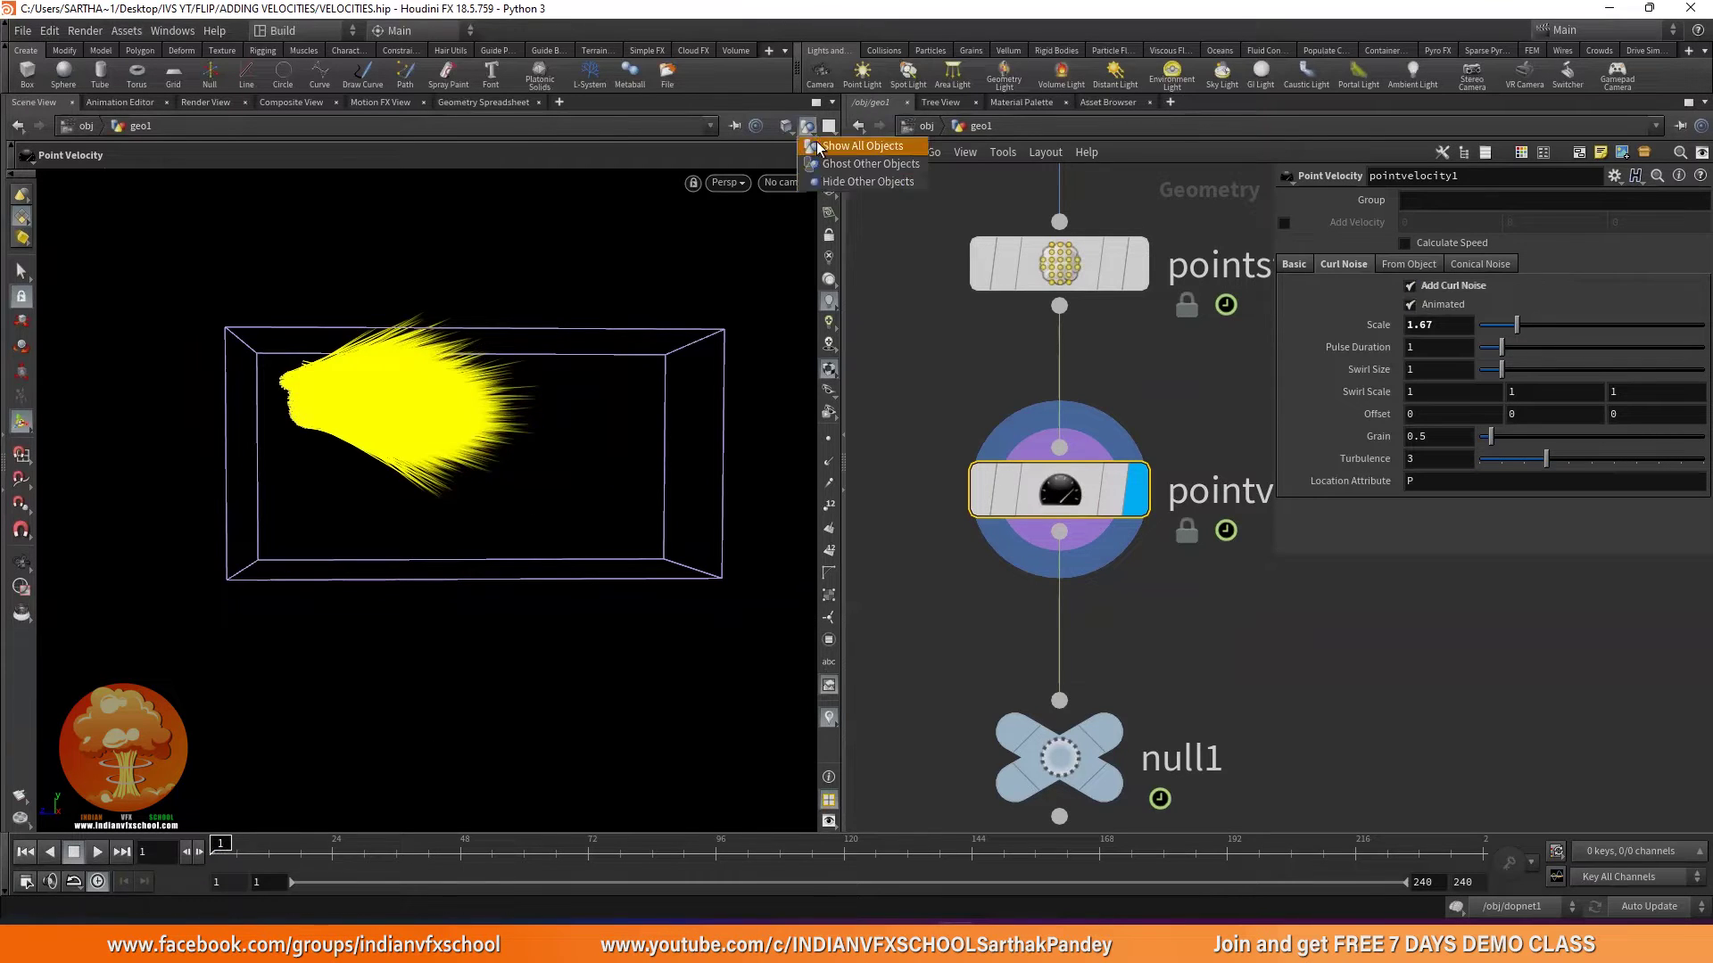
Hide other objects and set the curl noise Pulse Duration to 1 after trying 3.
{"action": "left_click", "coordinate": [838, 182]}
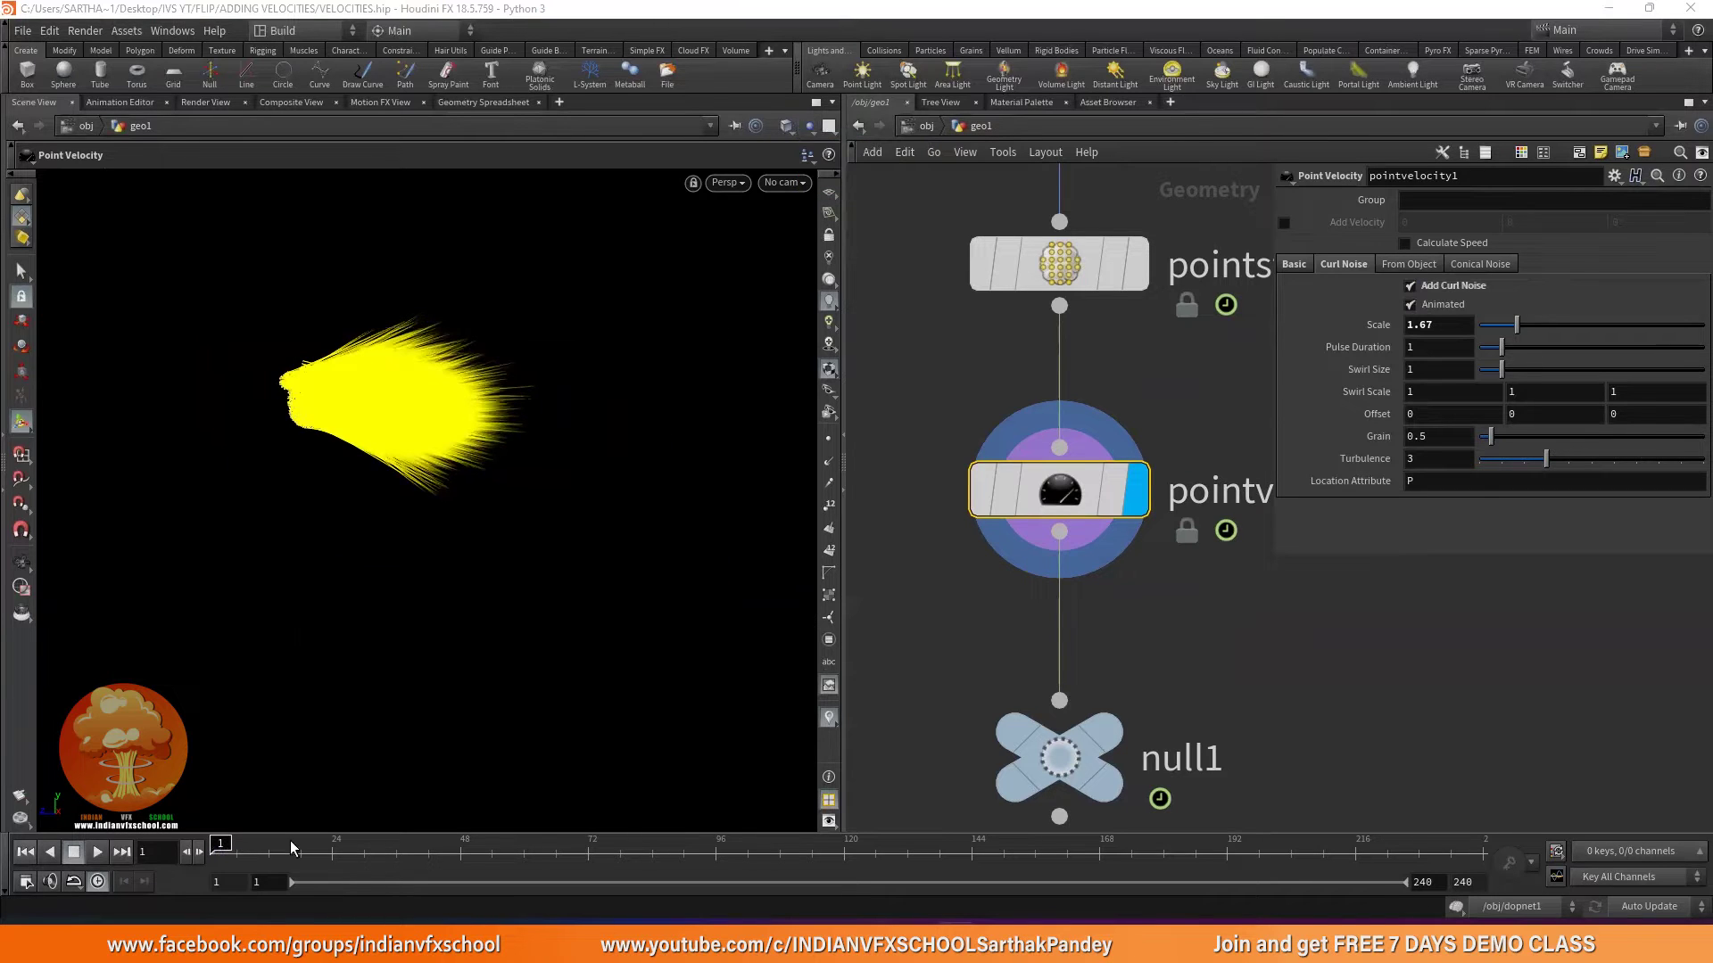
{"action": "left_click_drag", "start_coordinate": [221, 844], "coordinate": [482, 845]}
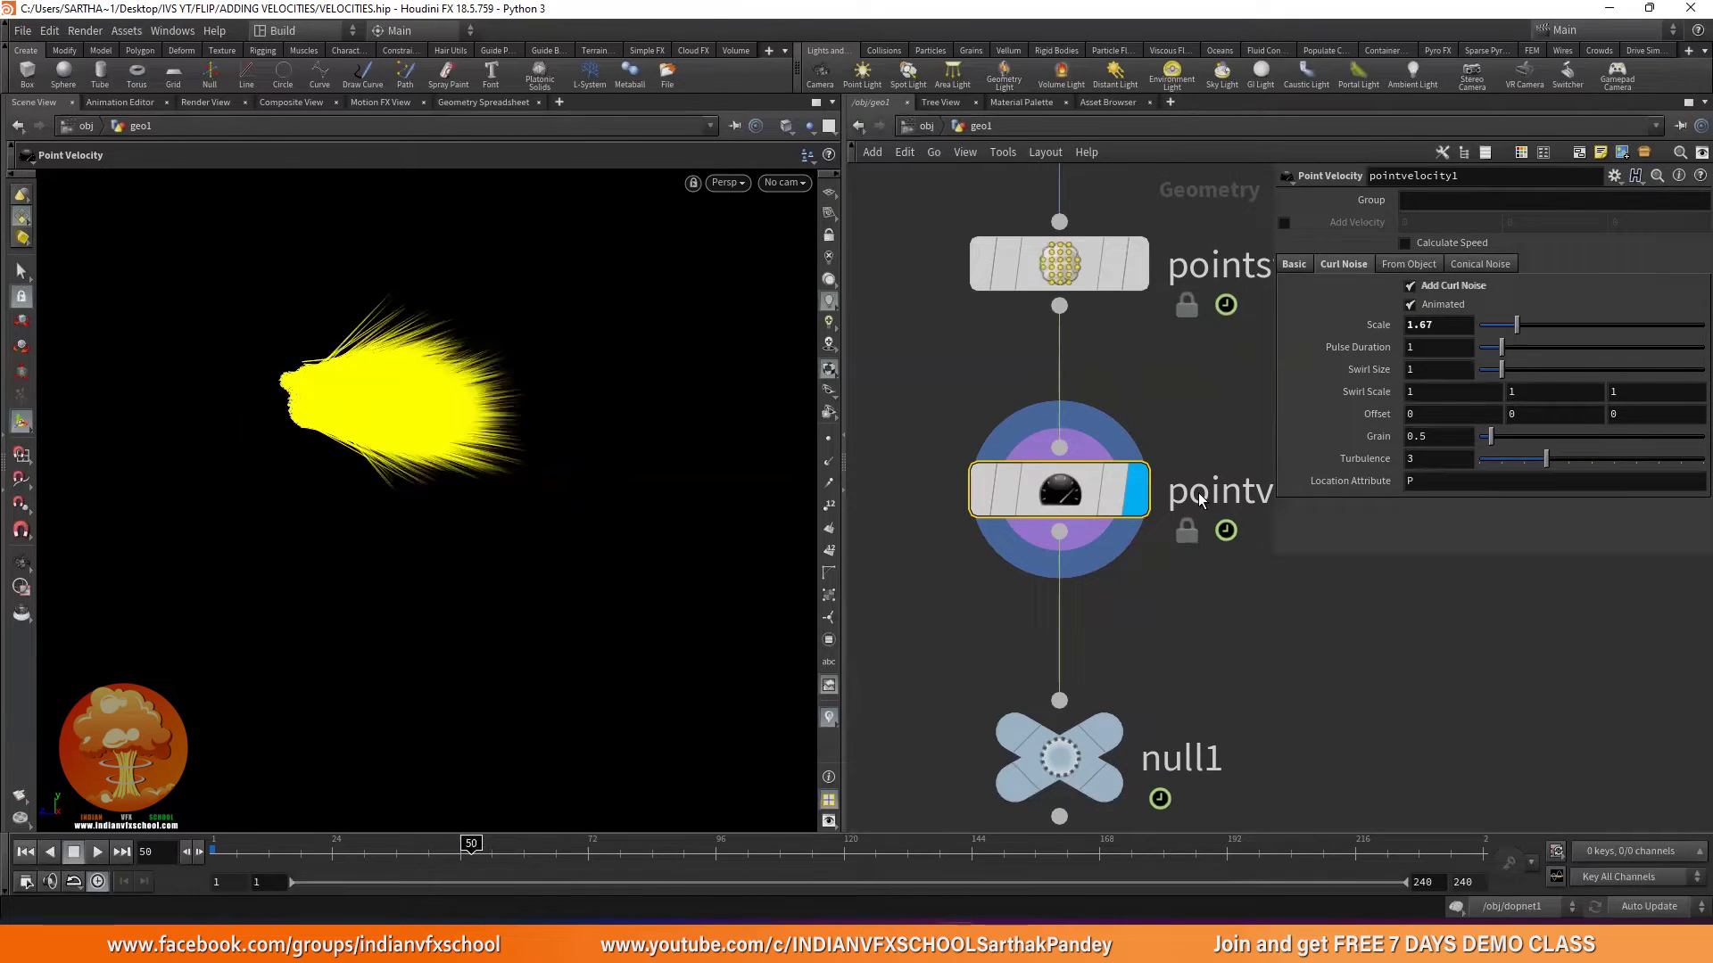
{"action": "left_click_drag", "start_coordinate": [1439, 348], "coordinate": [1368, 351]}
{"action": "type", "text": "3"}
{"action": "key", "text": "Return"}
{"action": "left_click_drag", "start_coordinate": [342, 852], "coordinate": [430, 859]}
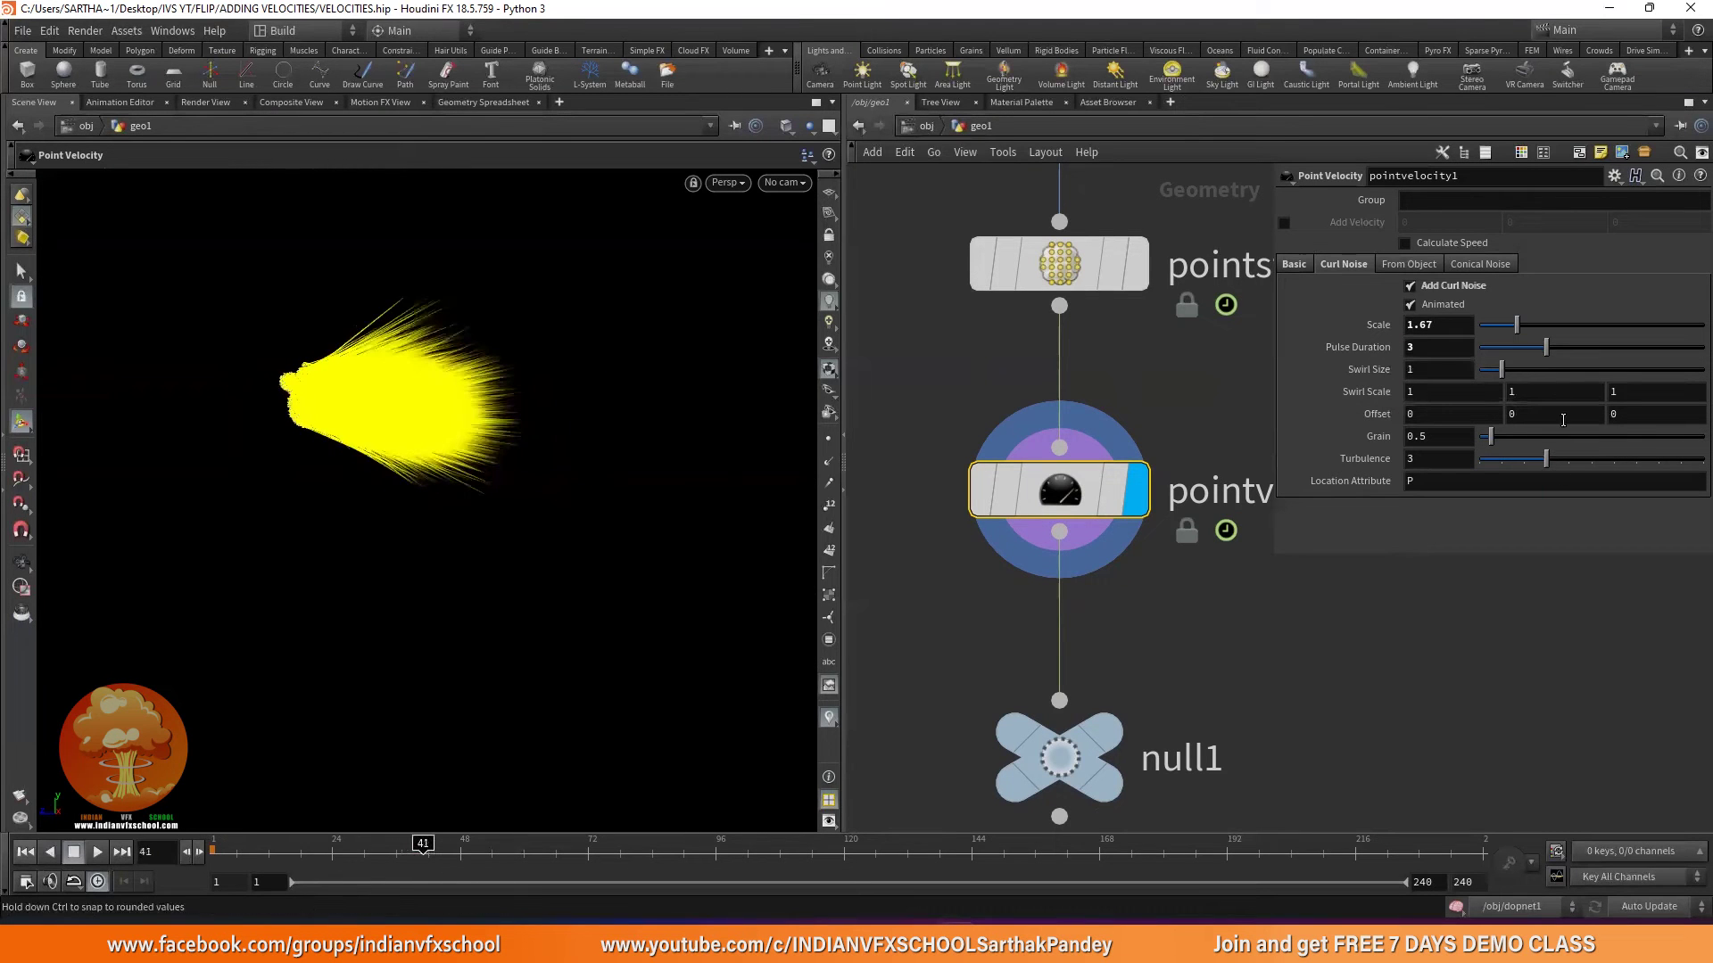
{"action": "left_click", "coordinate": [1444, 352]}
{"action": "type", "text": "0"}
{"action": "key", "text": "Return"}
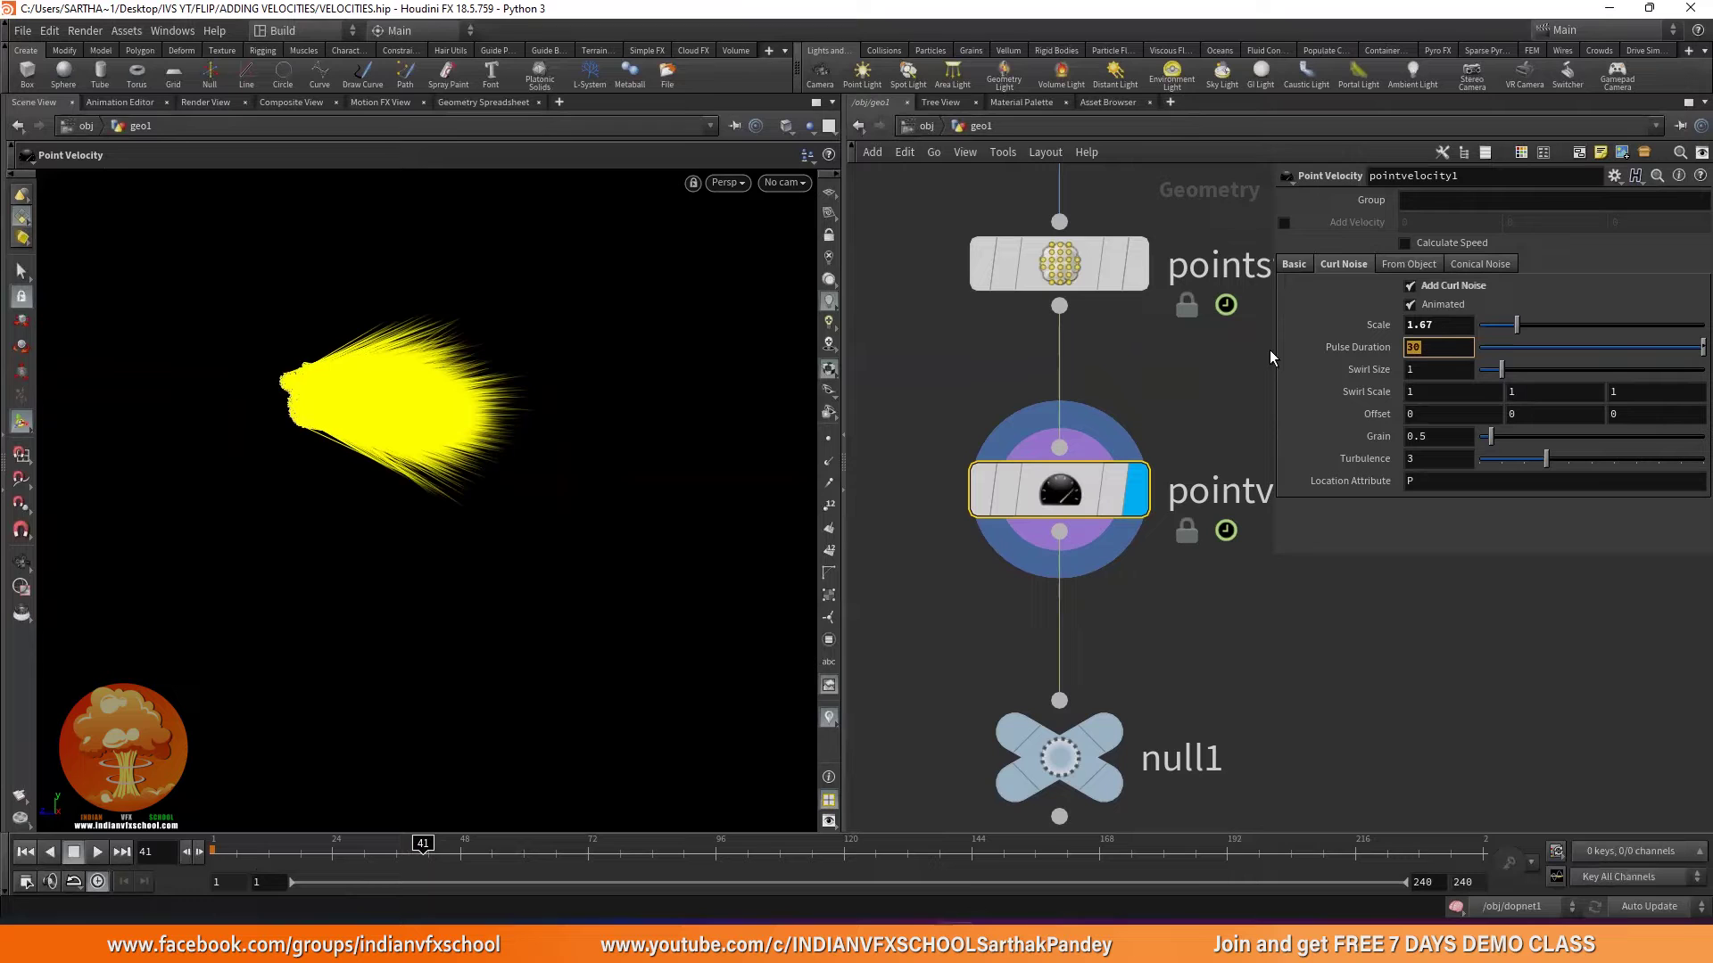
{"action": "type", "text": "1"}
{"action": "key", "text": "Return"}
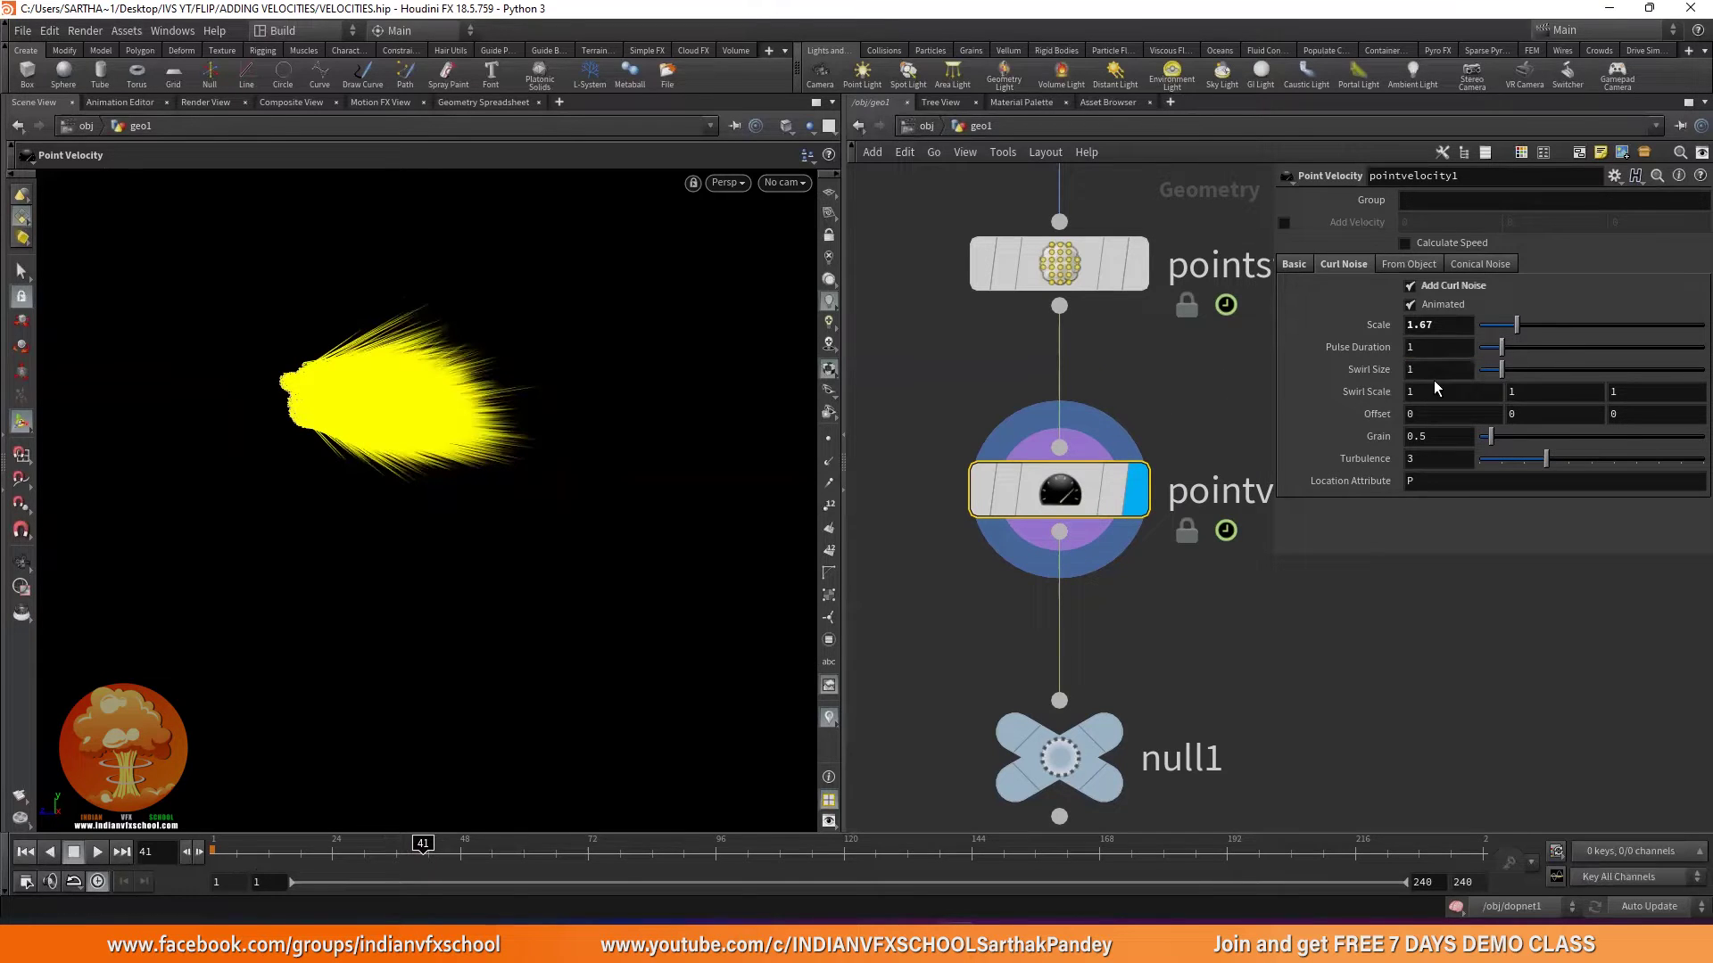
Reset Swirl Size to 1, hide velocity trails, rewind to frame 1, and ghost other objects.
{"action": "left_click_drag", "start_coordinate": [1505, 369], "coordinate": [1540, 372]}
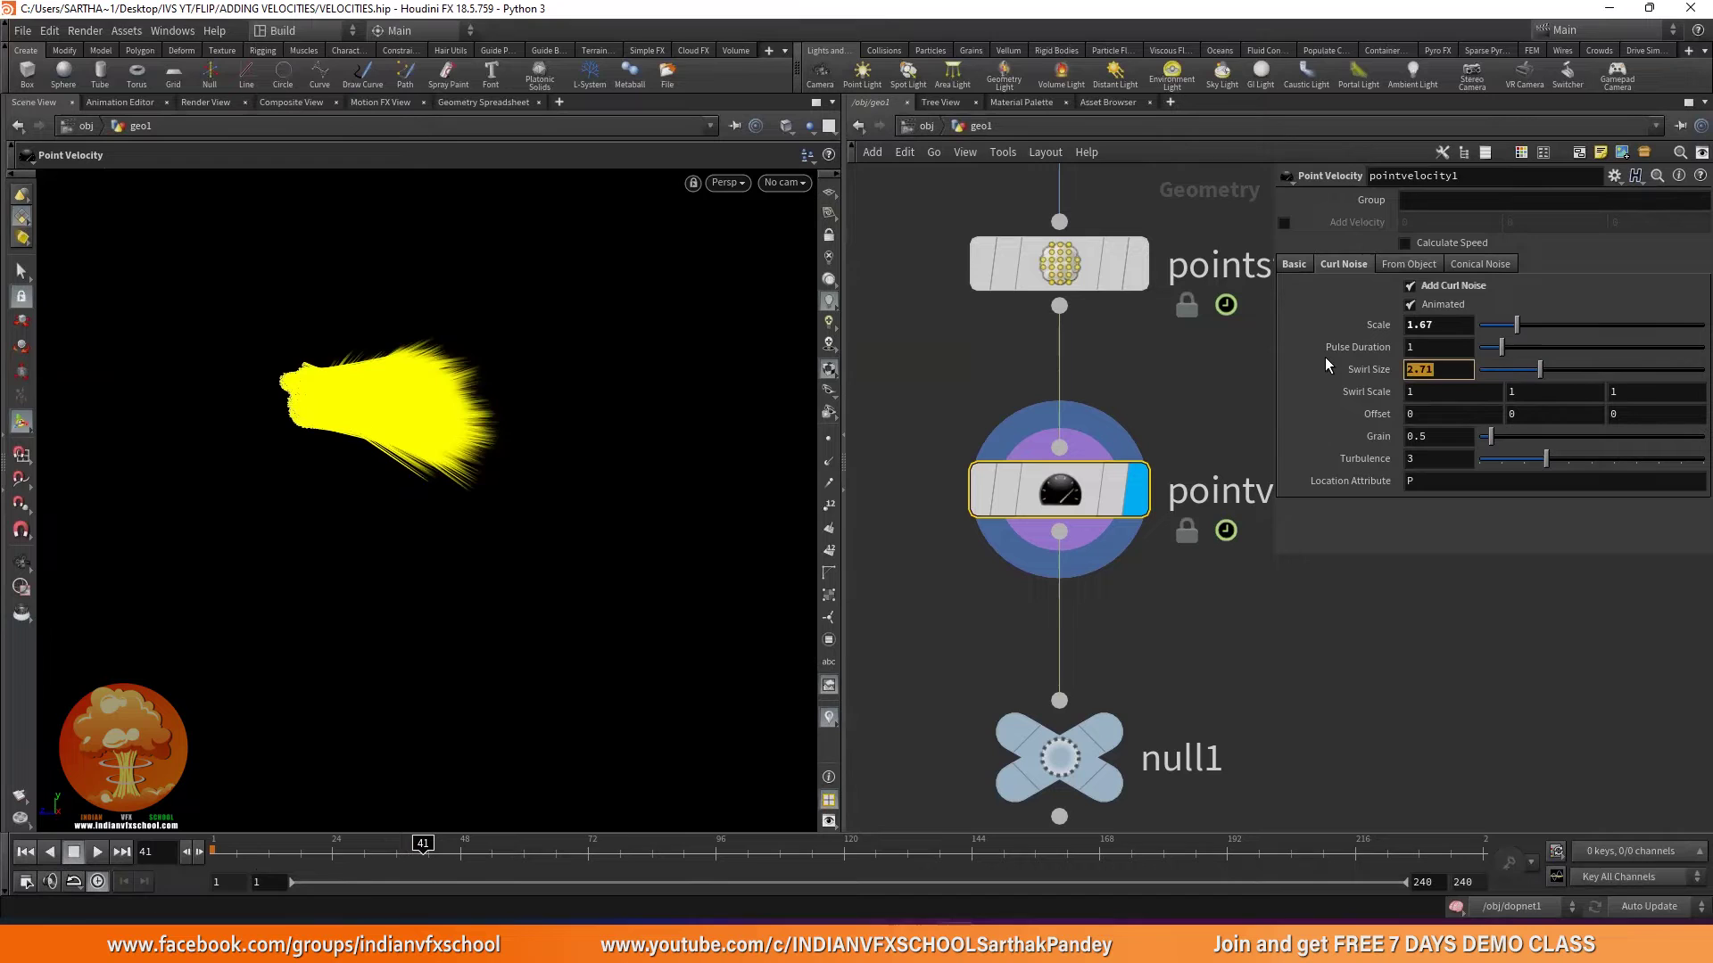
{"action": "type", "text": ".3"}
{"action": "key", "text": "Return"}
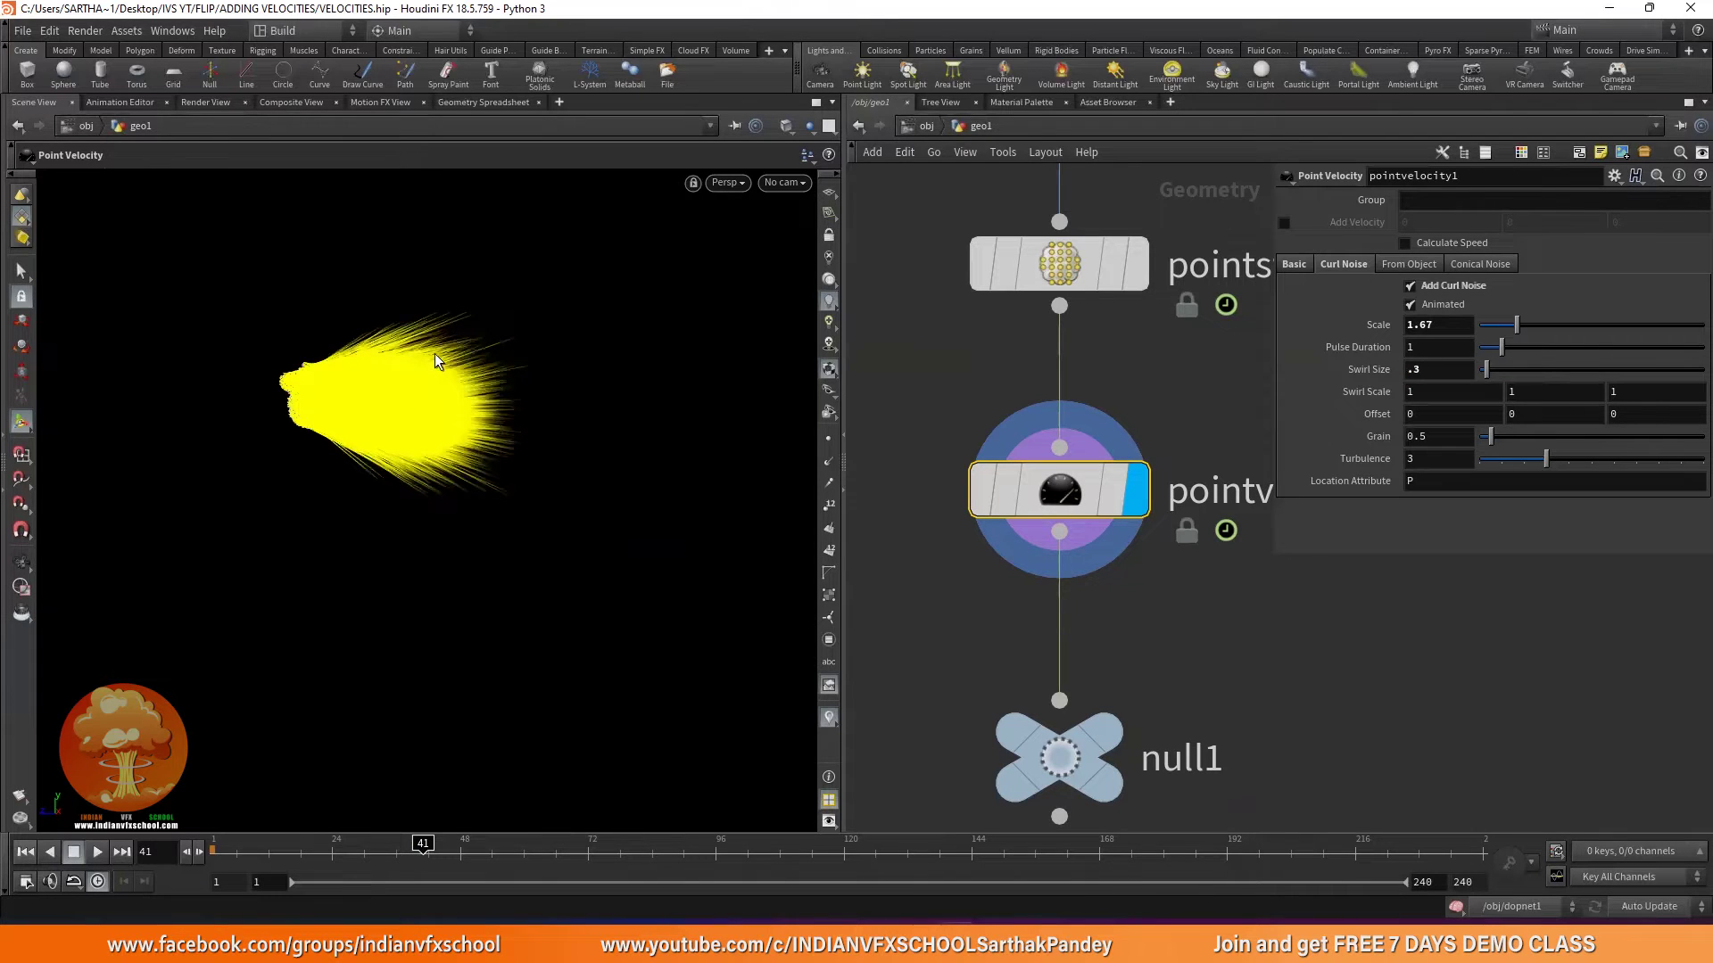
{"action": "middle_click", "coordinate": [1363, 371], "text": "ctrl"}
{"action": "left_click_drag", "start_coordinate": [323, 854], "coordinate": [221, 850]}
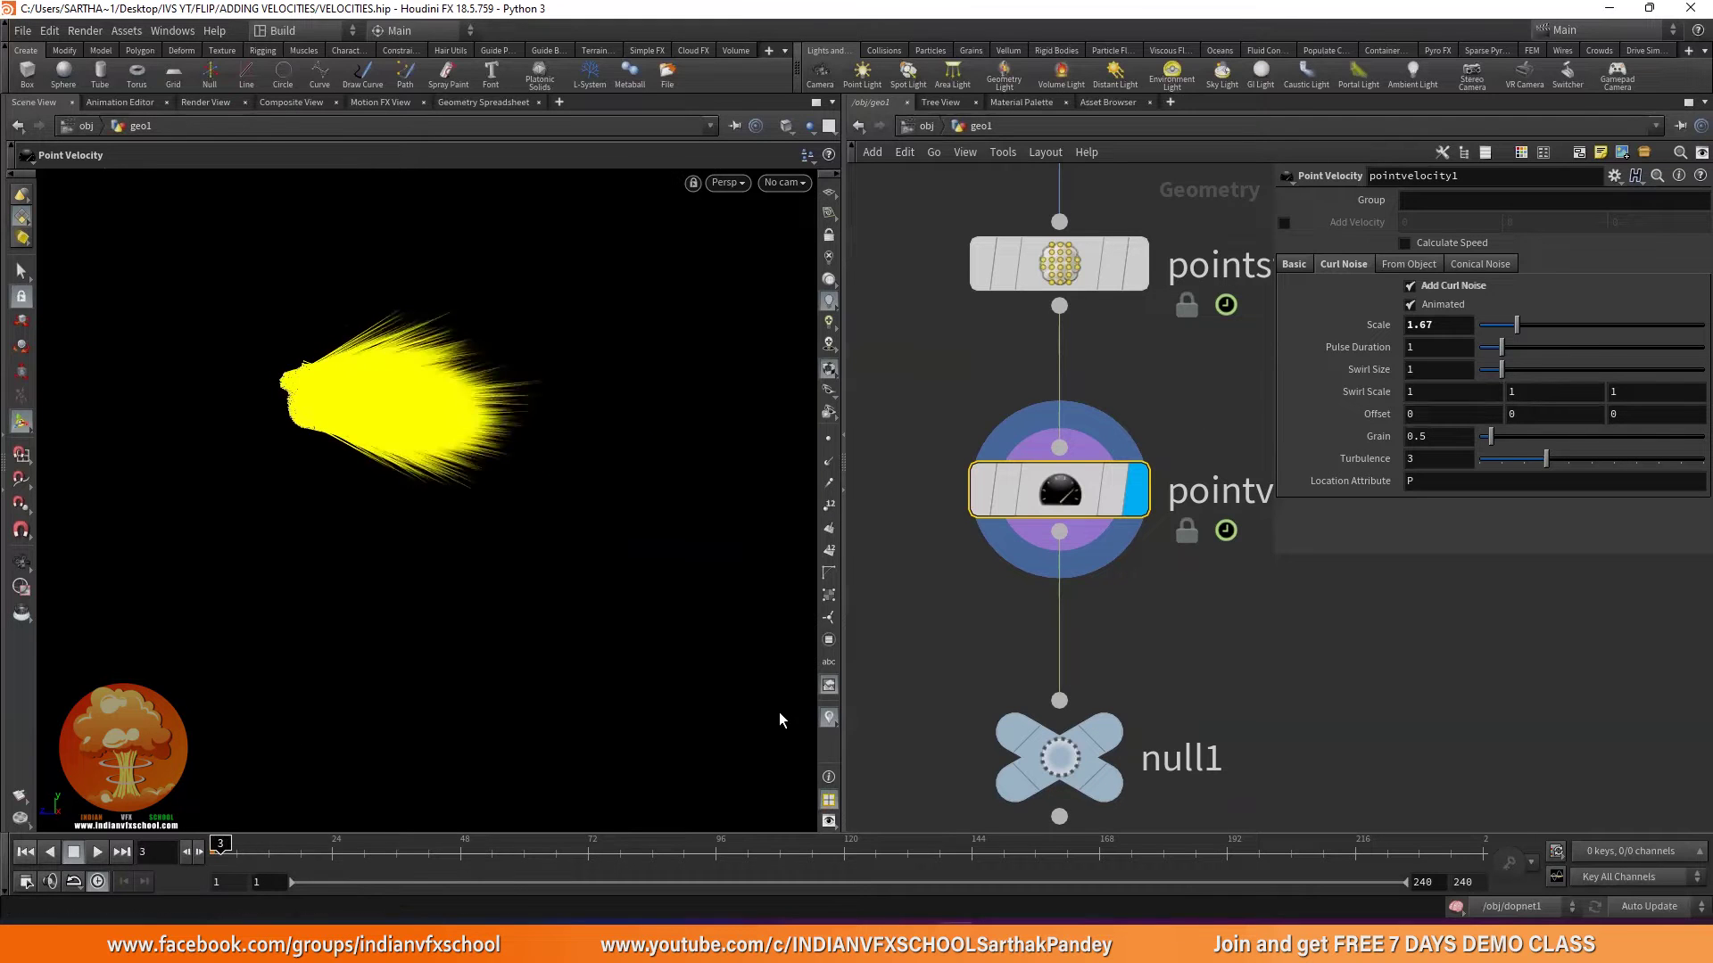
{"action": "left_click", "coordinate": [830, 719]}
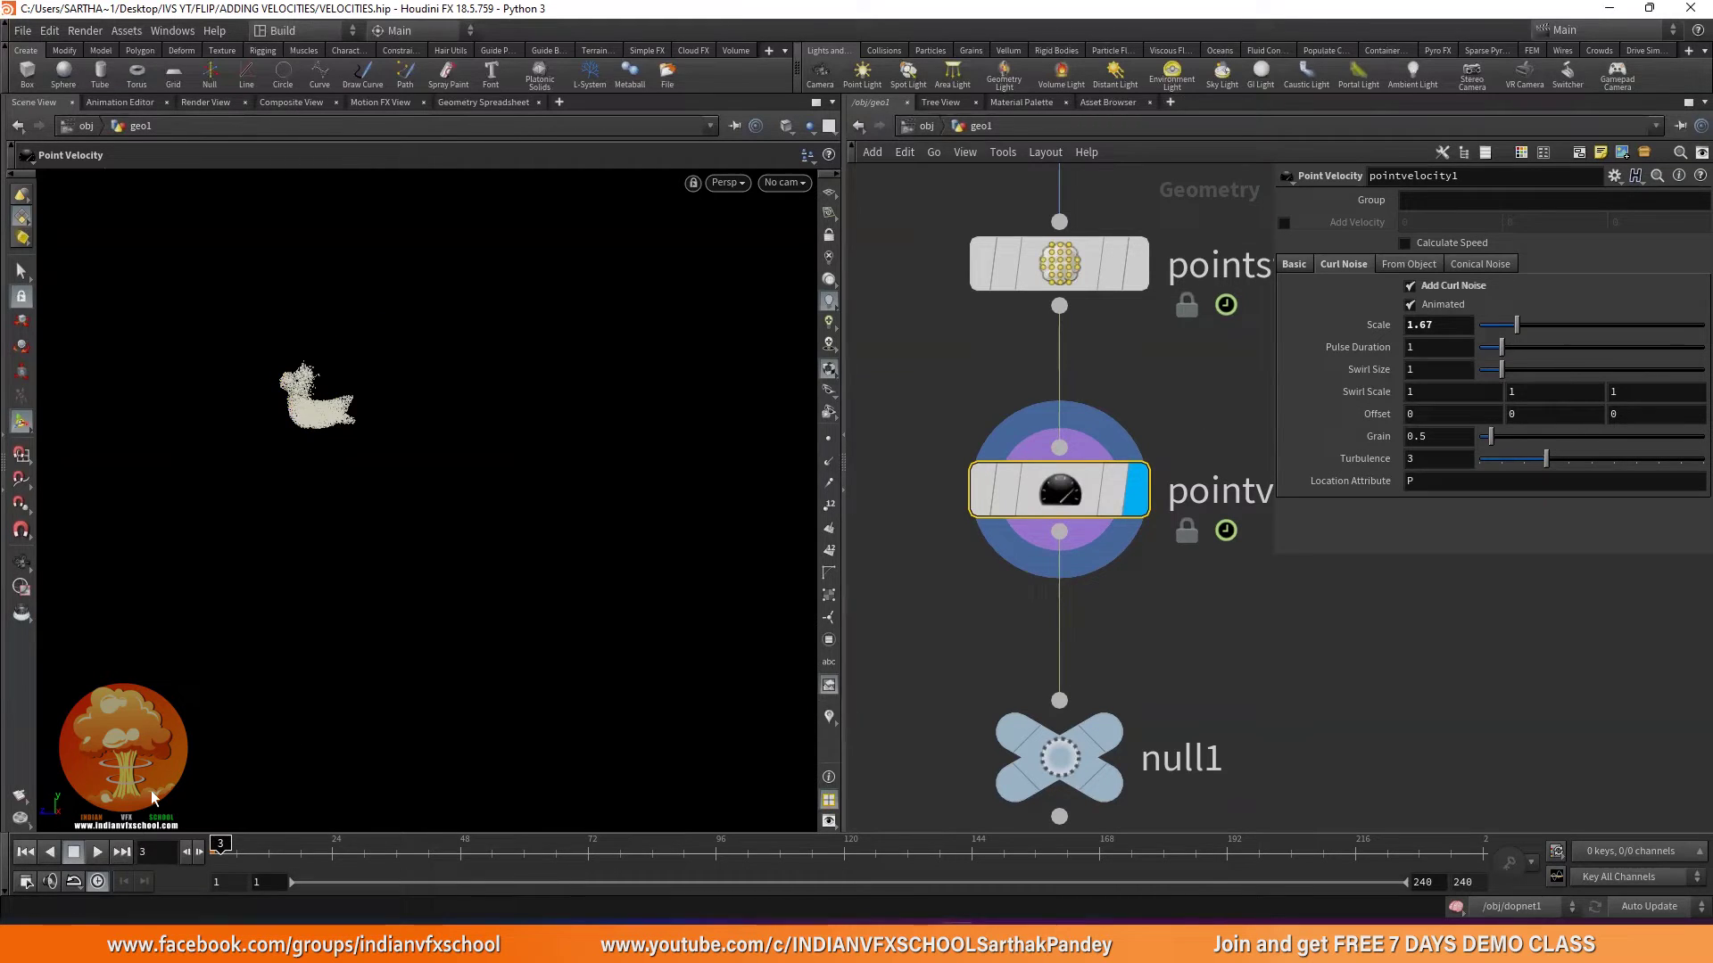
{"action": "left_click", "coordinate": [97, 852]}
{"action": "left_click", "coordinate": [43, 853]}
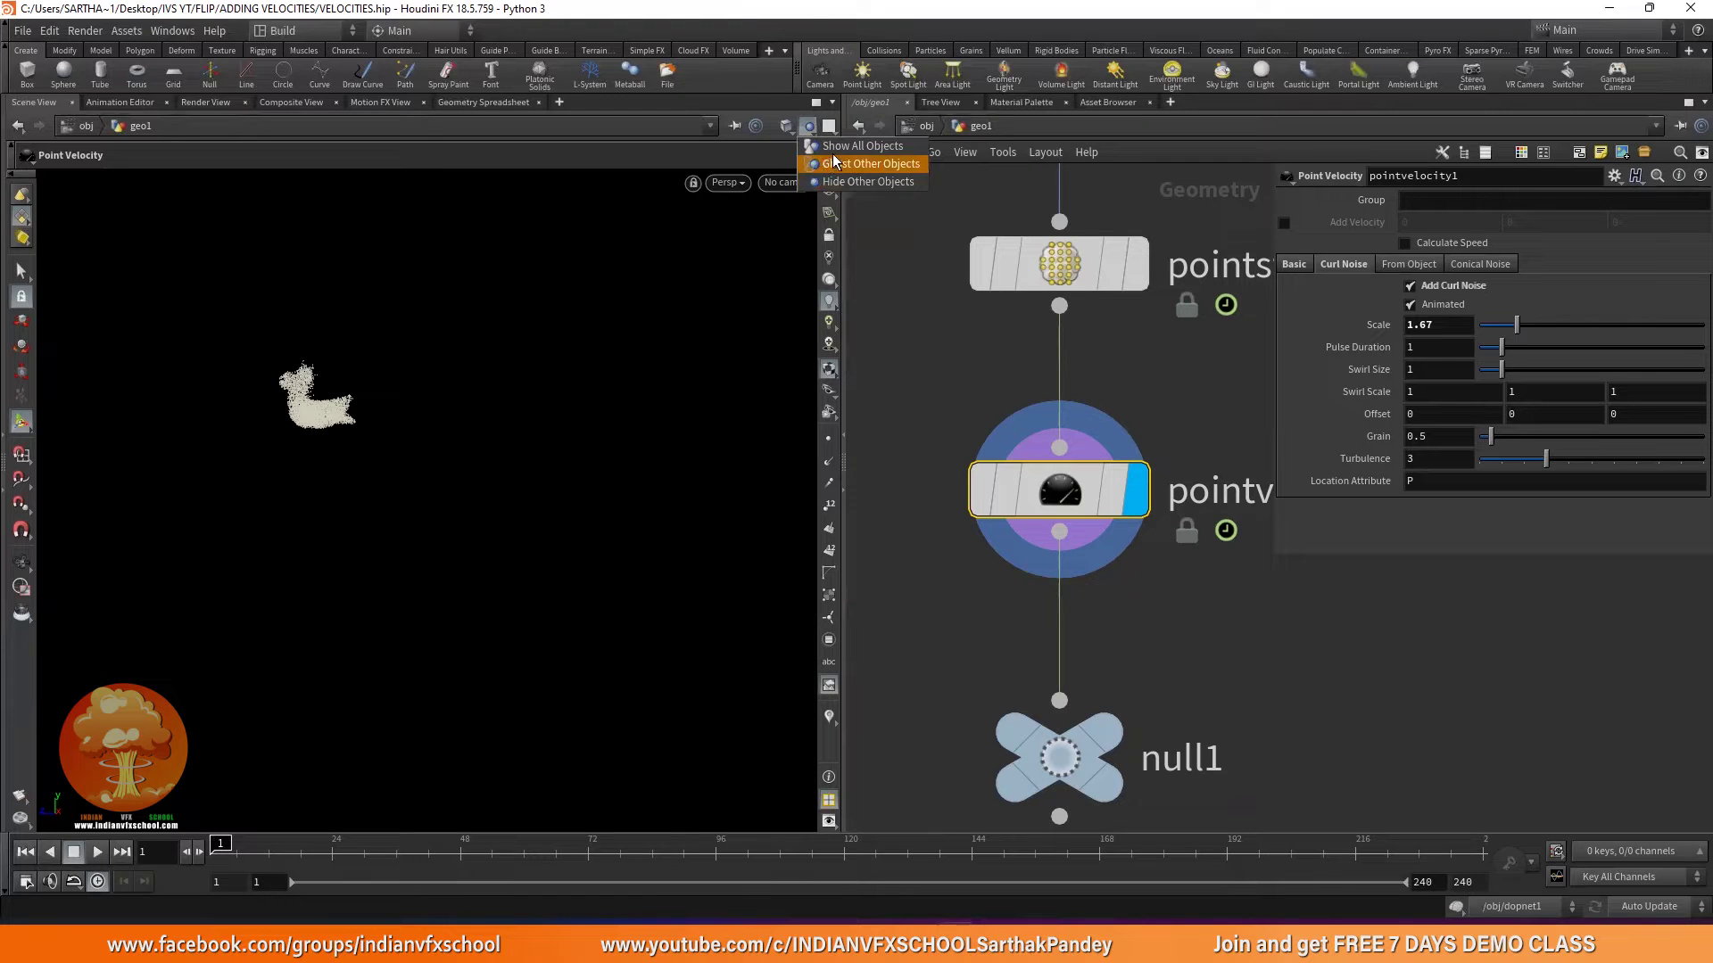
{"action": "left_click", "coordinate": [809, 126]}
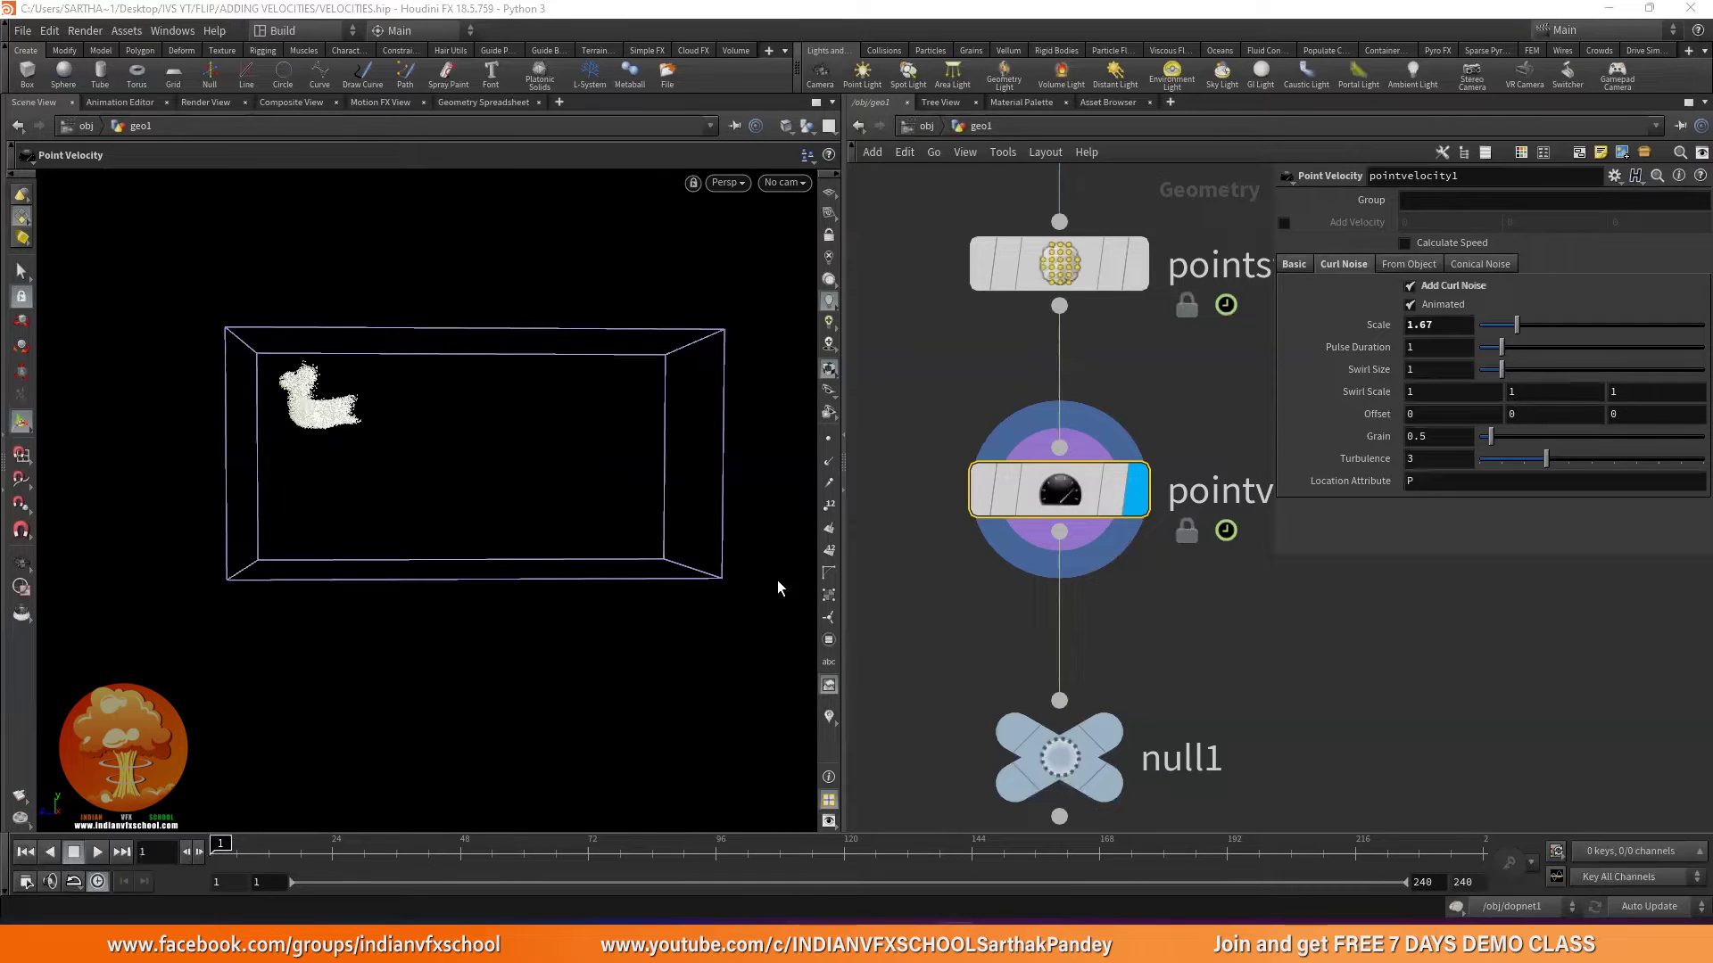
Play the splash, then test a curl noise Scale of 4 and rewind.
{"action": "left_click", "coordinate": [98, 853]}
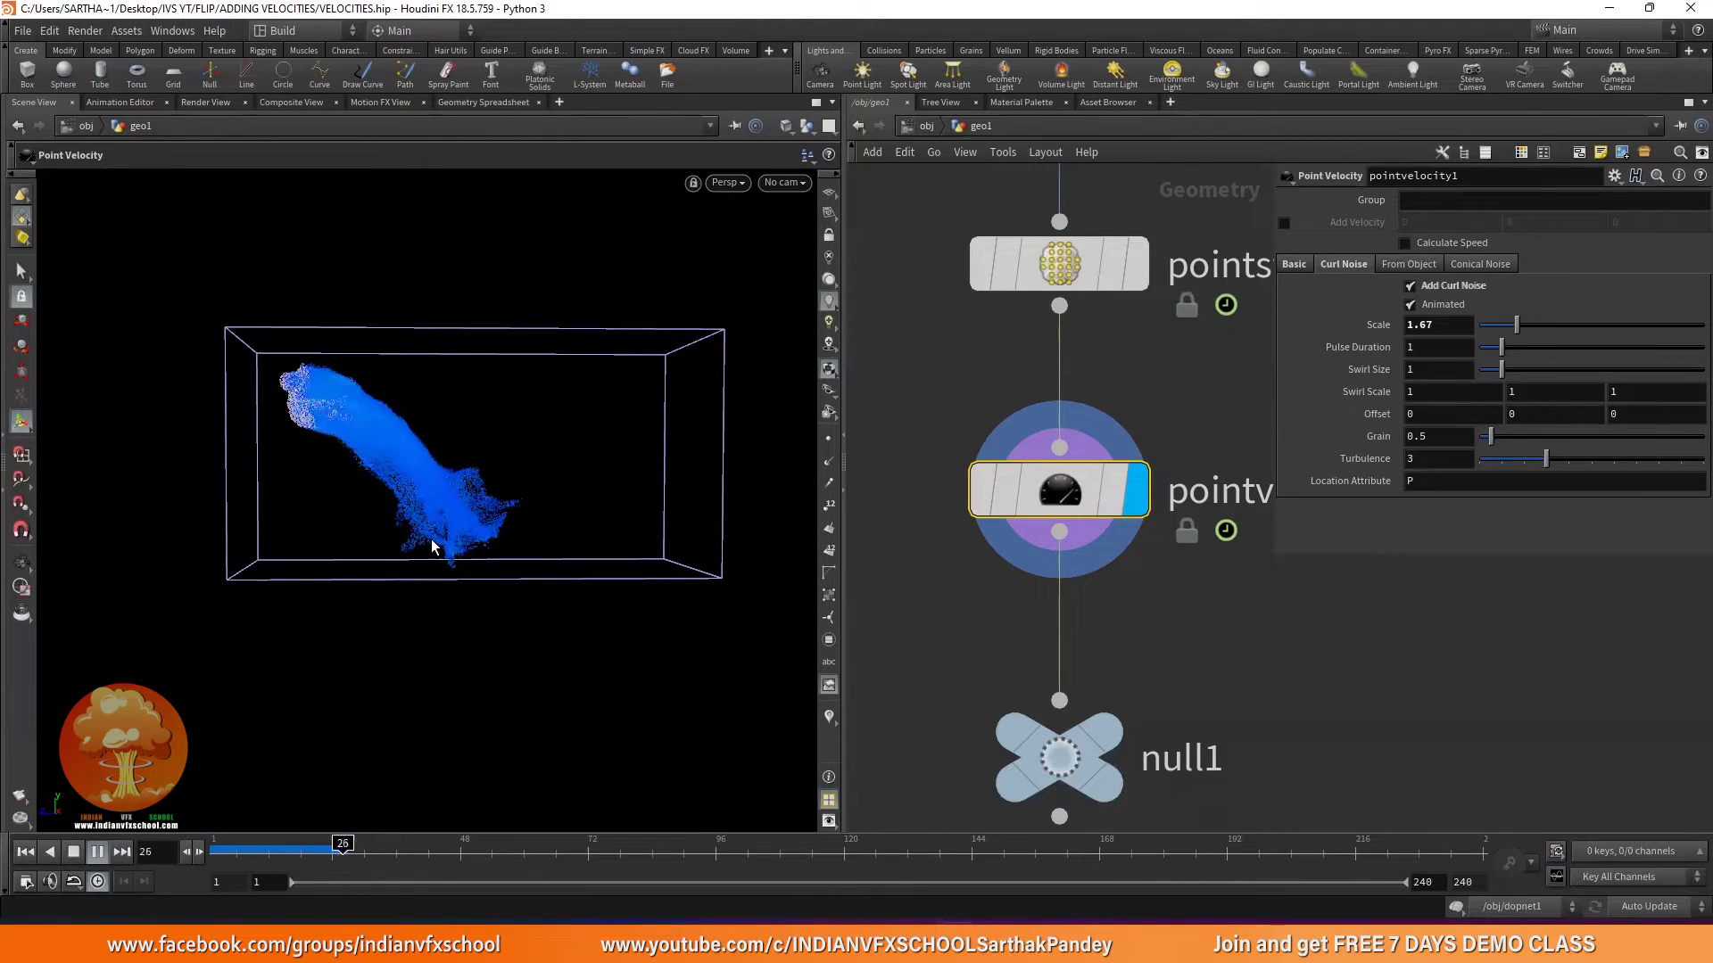
{"action": "left_click", "coordinate": [73, 853]}
{"action": "left_click", "coordinate": [73, 853]}
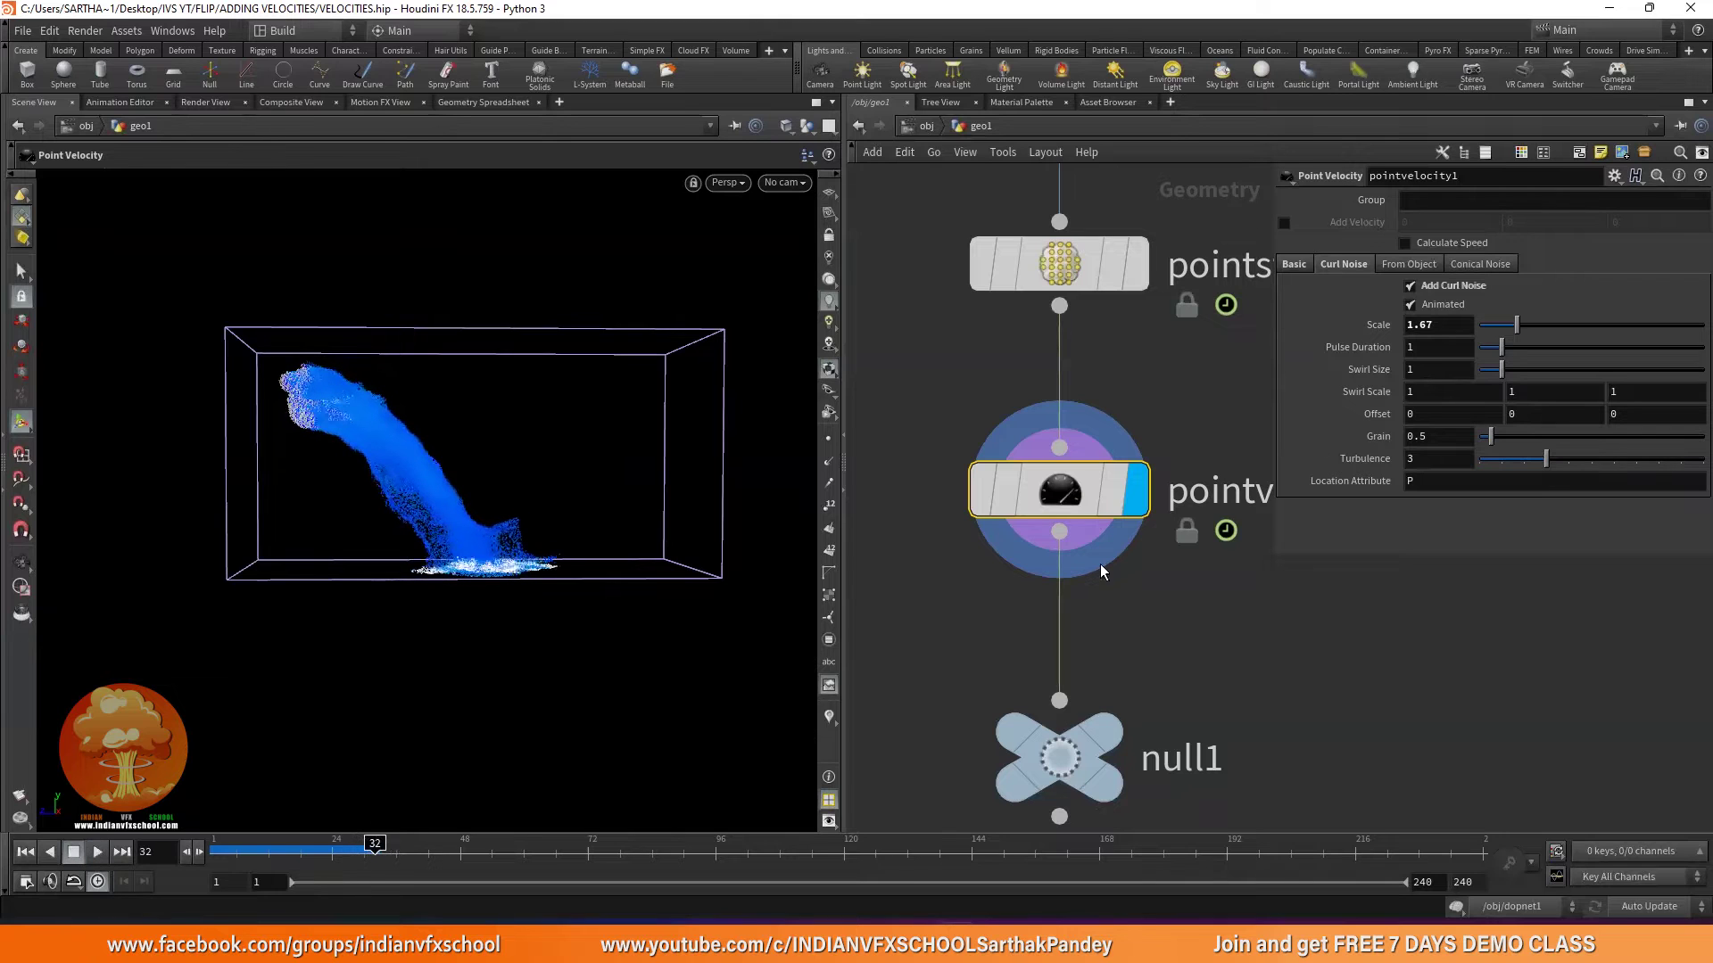
{"action": "left_click", "coordinate": [1429, 324]}
{"action": "type", "text": "4"}
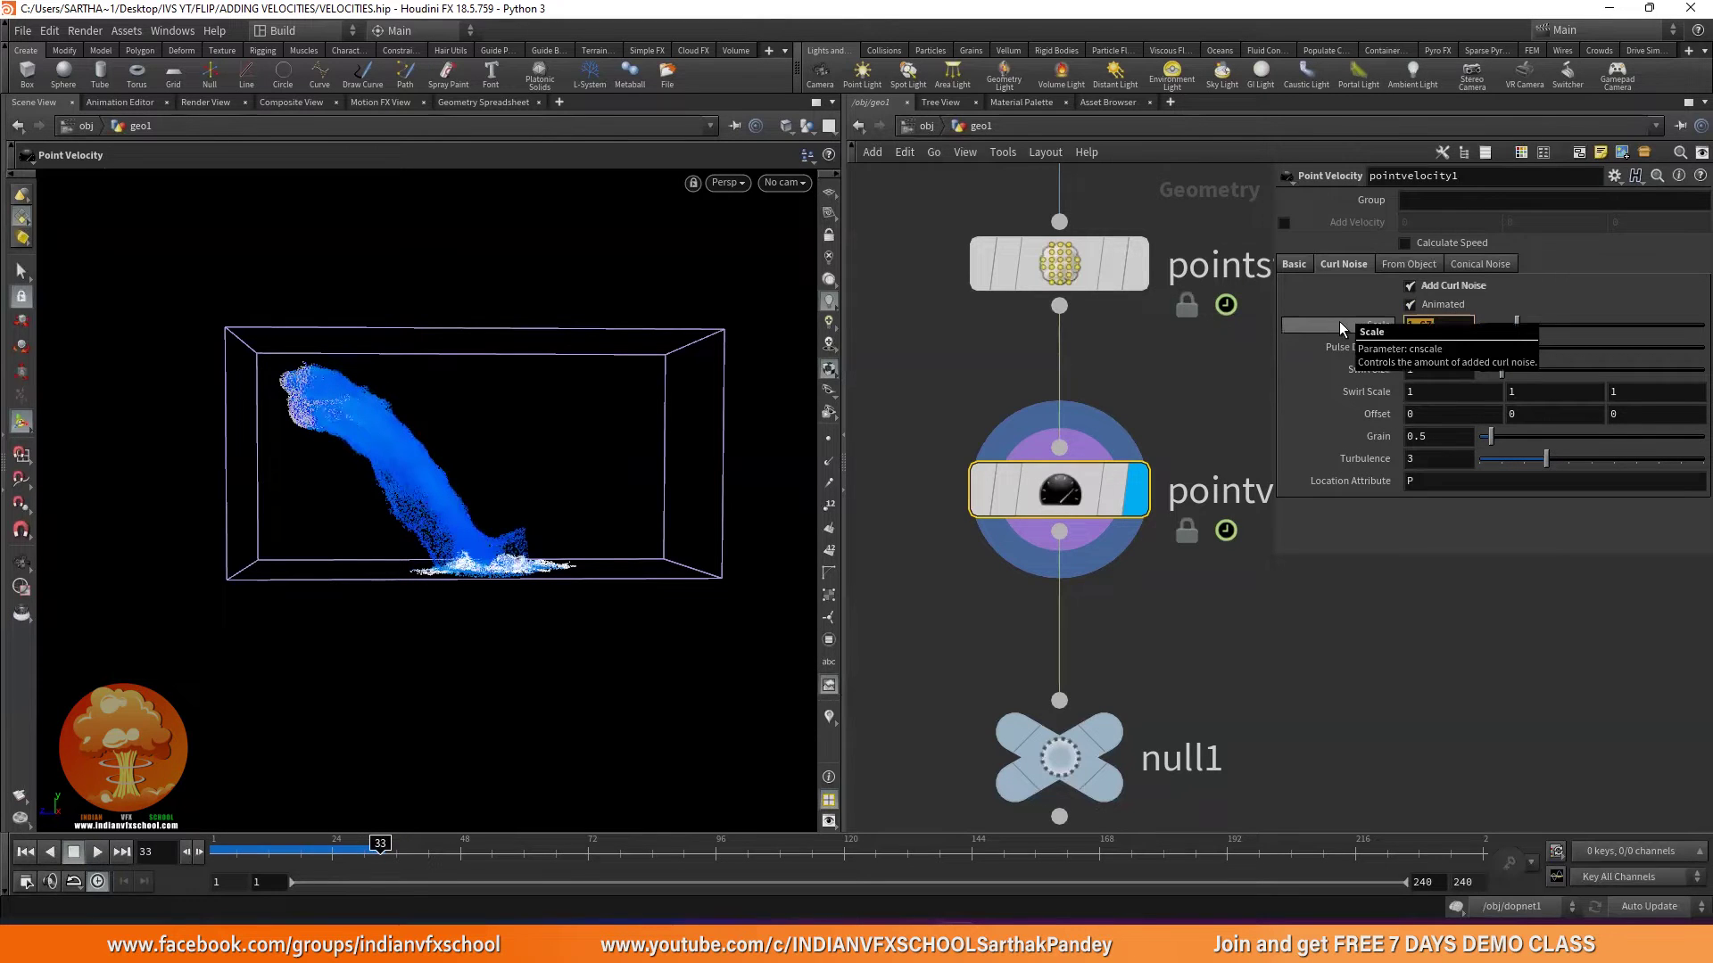
{"action": "key", "text": "Return"}
{"action": "left_click", "coordinate": [25, 852]}
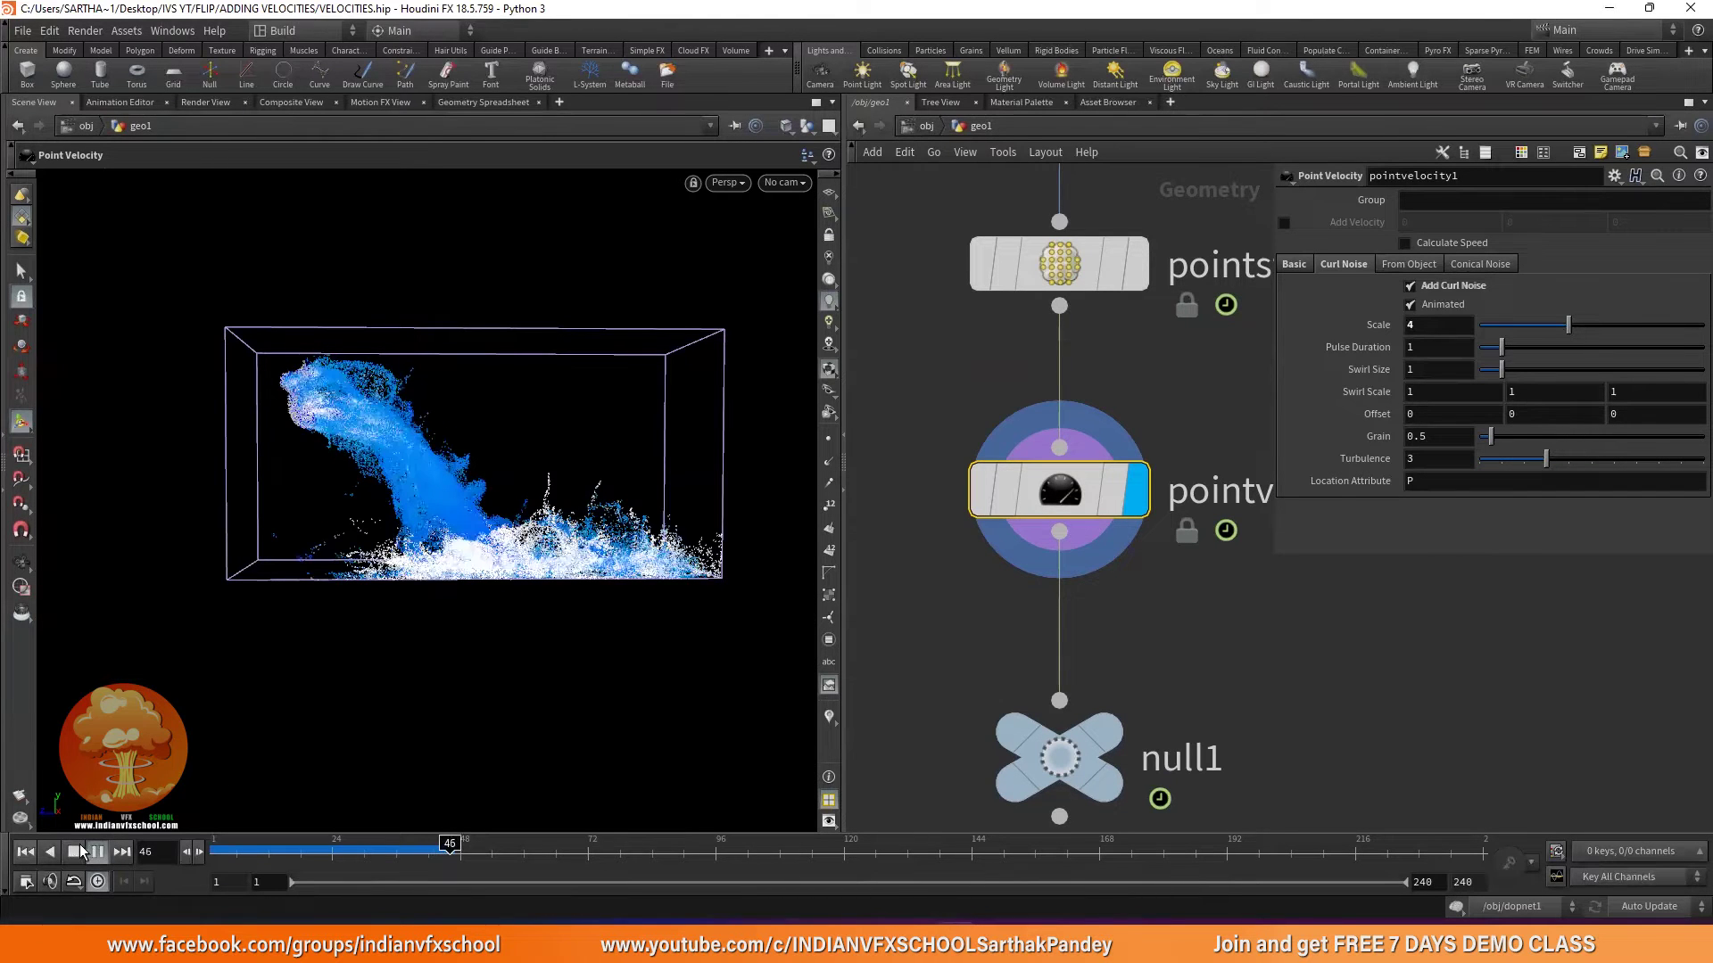
Return to frame 1 and set the curl noise Scale to 2.
{"action": "left_click", "coordinate": [31, 853]}
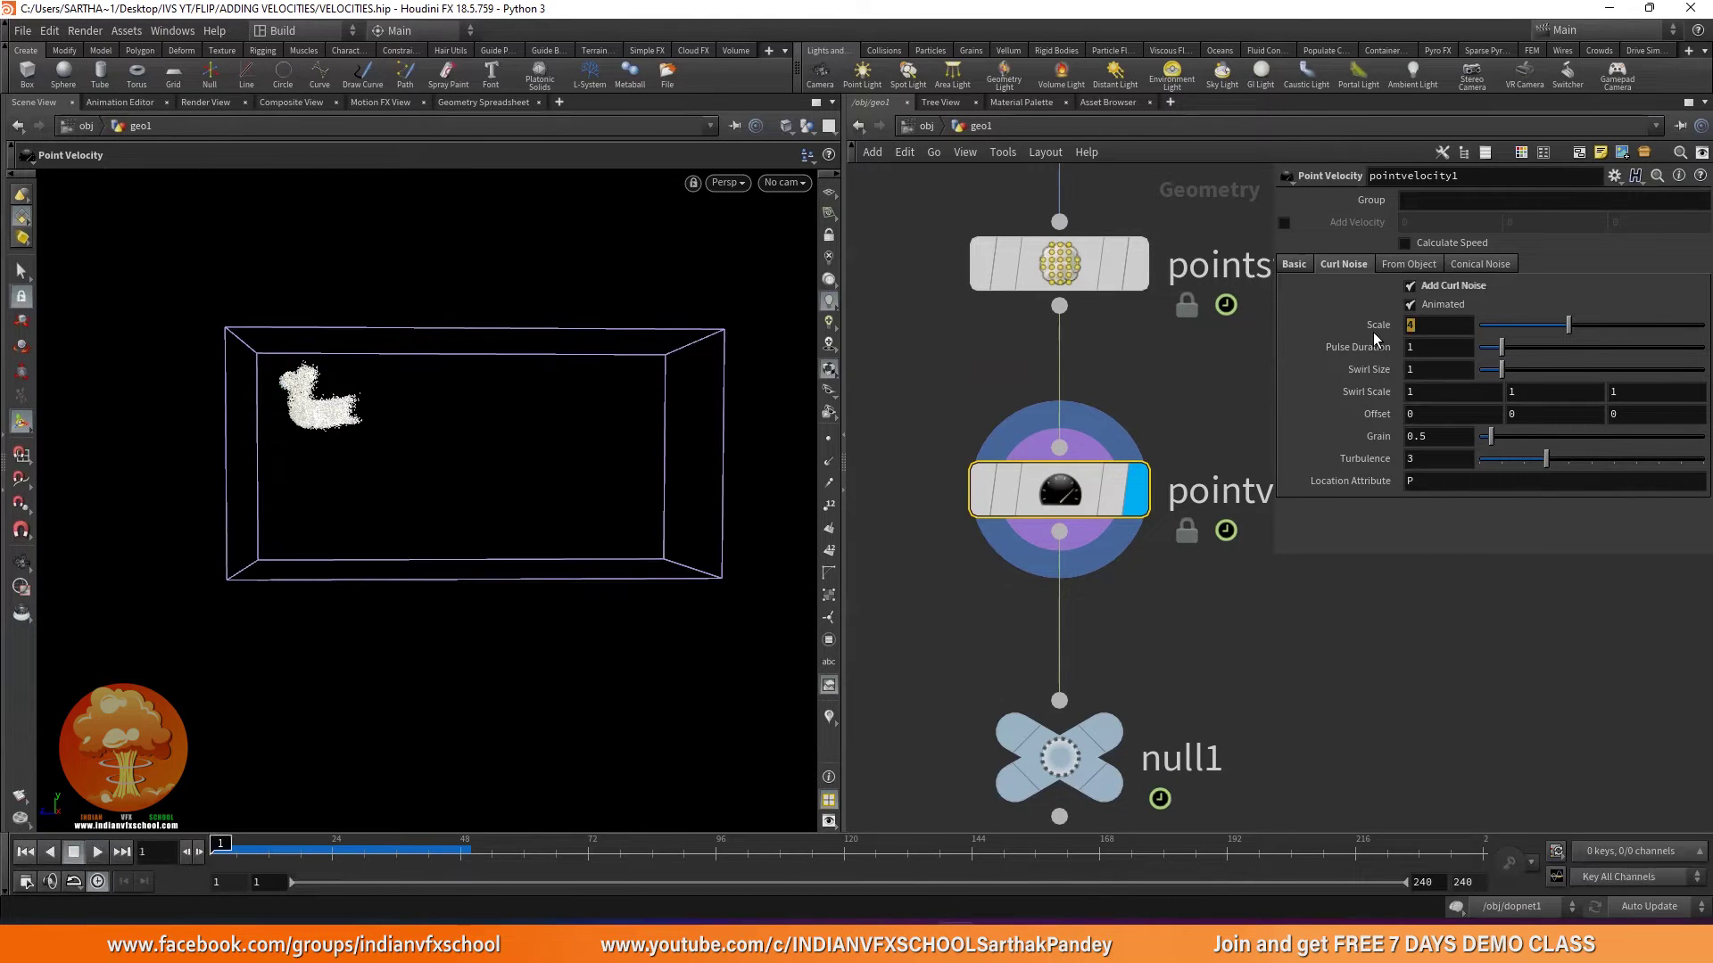
{"action": "type", "text": "2"}
{"action": "key", "text": "Return"}
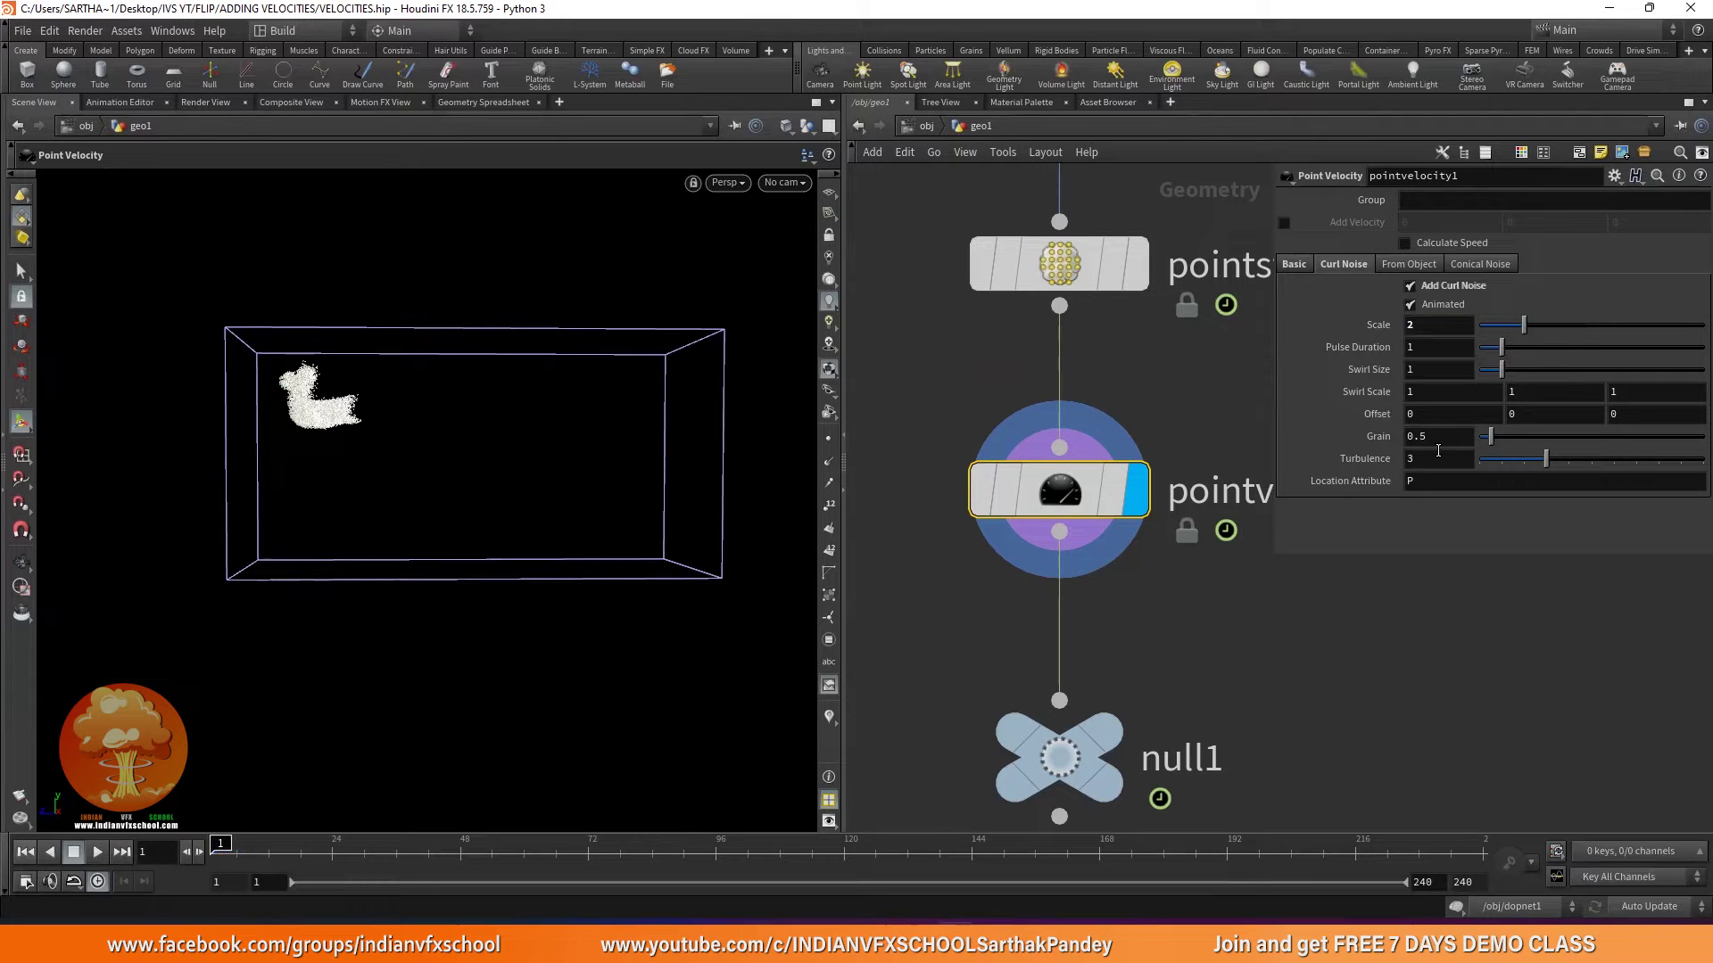
Show pointvelocity1's Basic settings and move null1 below pointvelocity1.
{"action": "left_click", "coordinate": [1293, 264]}
{"action": "scroll", "coordinate": [1142, 392], "scroll_direction": "down", "scroll_amount": 3}
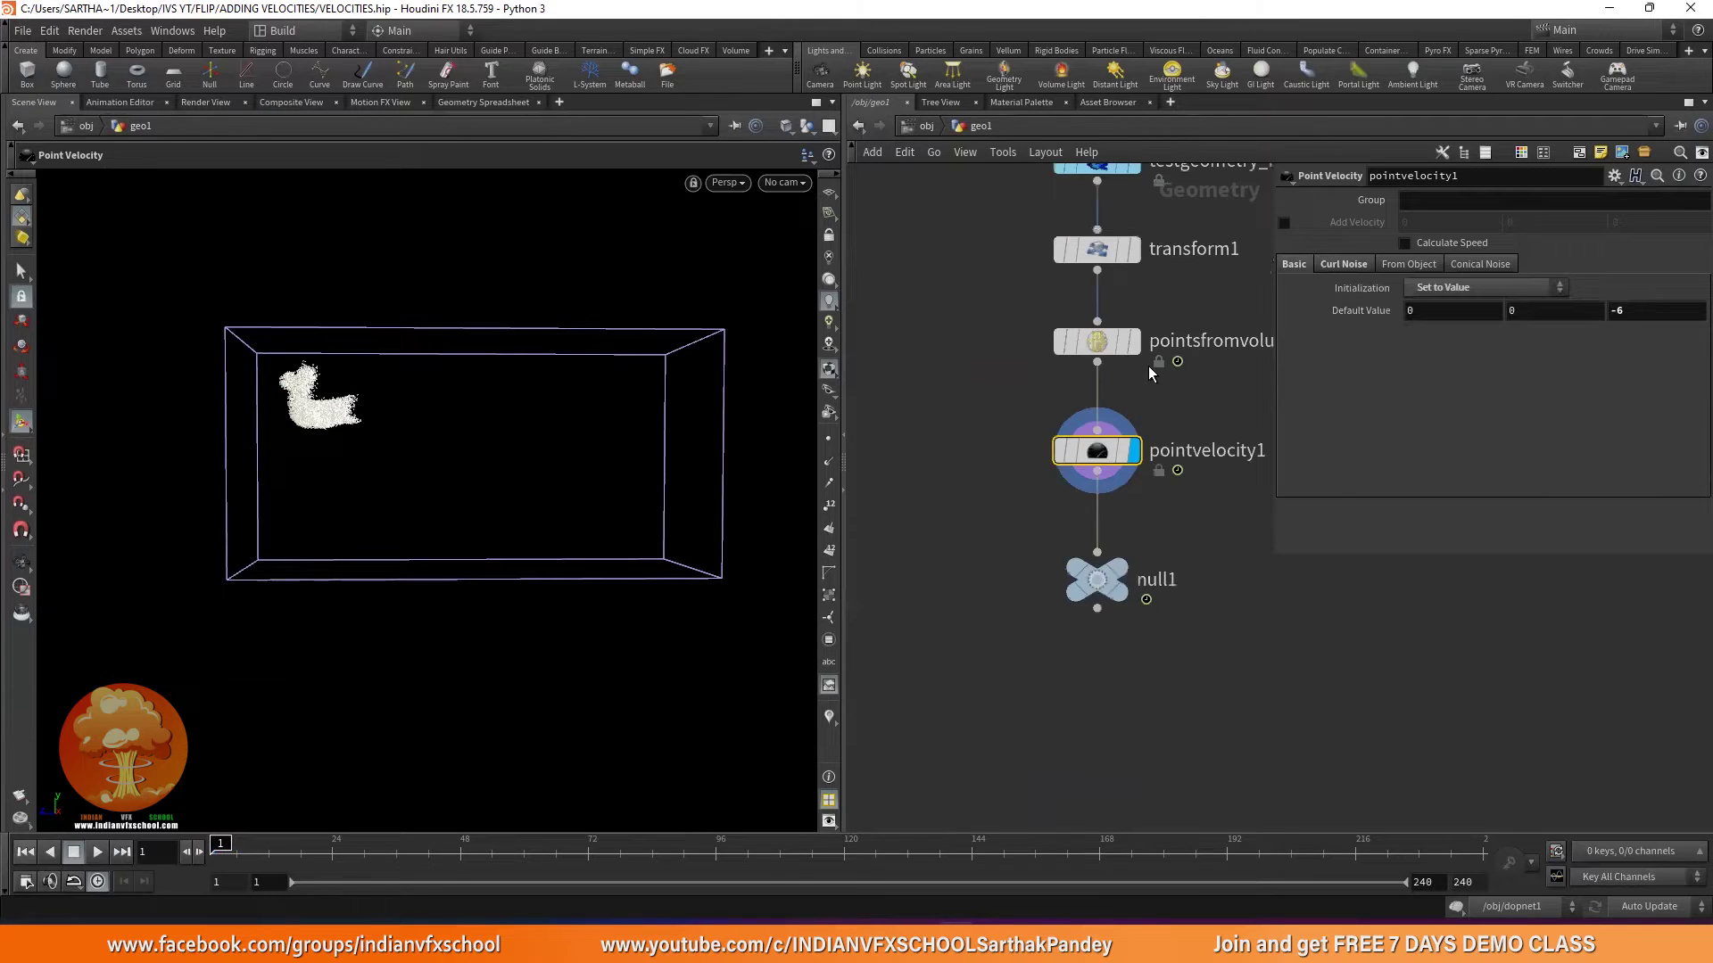
{"action": "scroll", "coordinate": [1159, 602], "scroll_direction": "down", "scroll_amount": 2}
{"action": "left_click_drag", "start_coordinate": [1111, 587], "coordinate": [1100, 654]}
{"action": "middle_click_drag", "start_coordinate": [1034, 474], "coordinate": [1045, 532]}
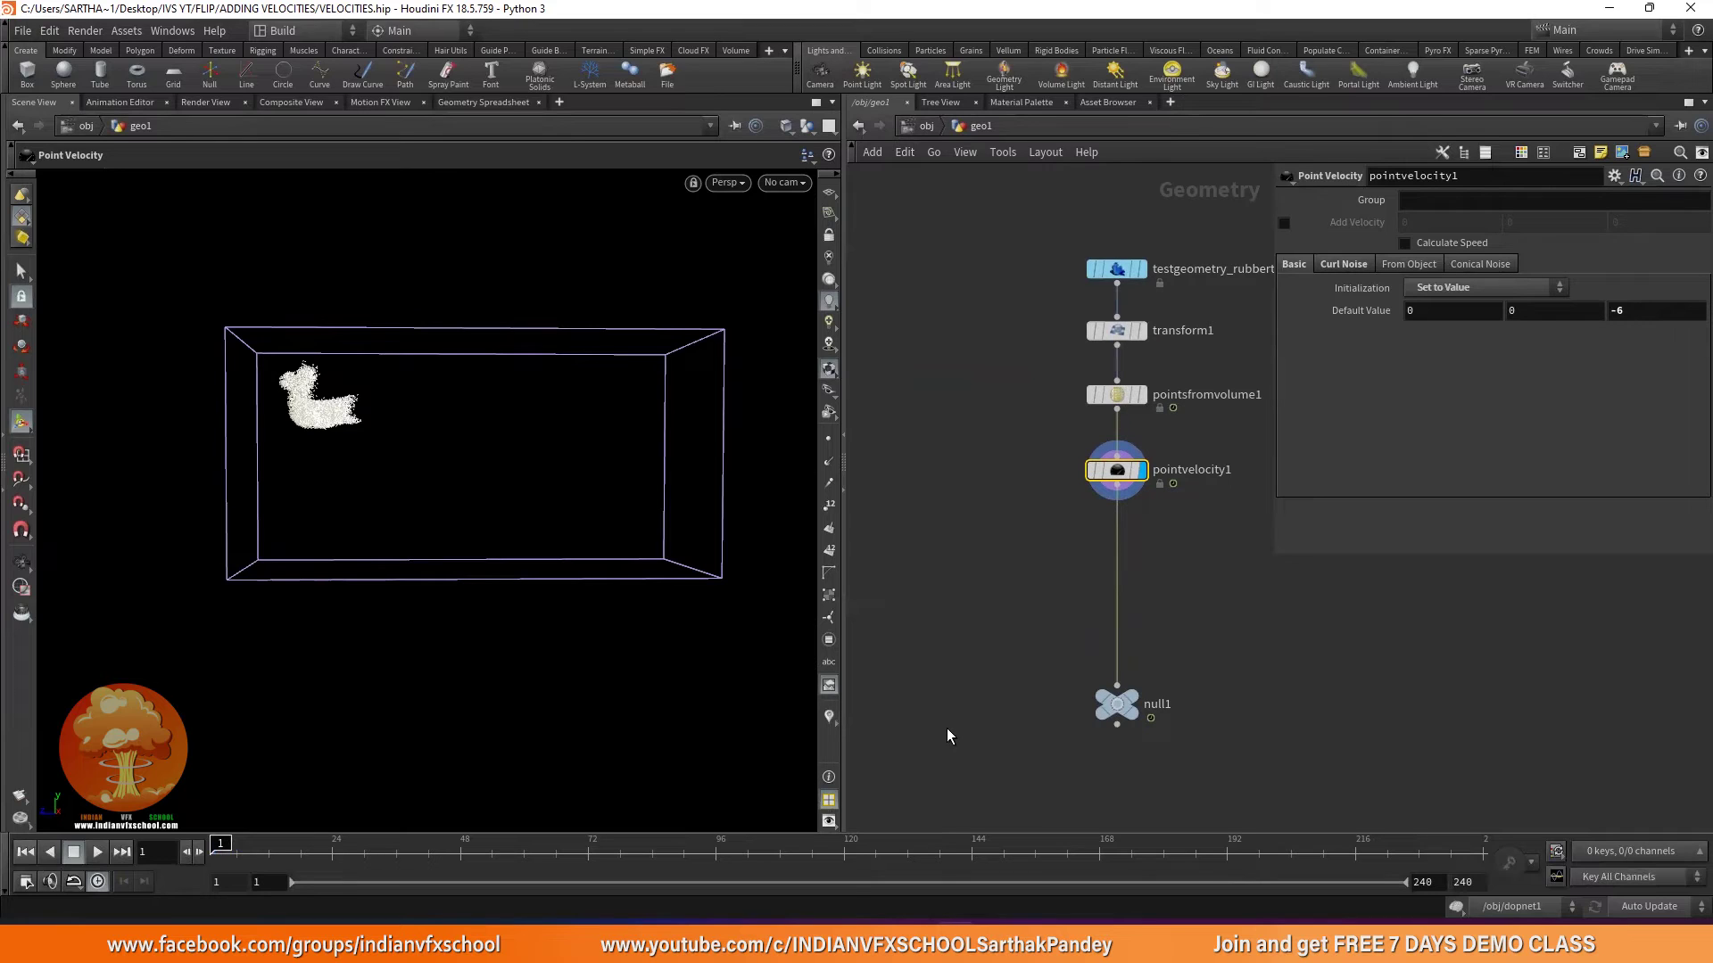
Nudge pointvelocity1 down and cut the wires above and below it.
{"action": "scroll", "coordinate": [1004, 523], "scroll_direction": "up", "scroll_amount": 2}
{"action": "left_click_drag", "start_coordinate": [1158, 453], "coordinate": [1166, 491]}
{"action": "middle_click_drag", "start_coordinate": [1192, 554], "coordinate": [1068, 457]}
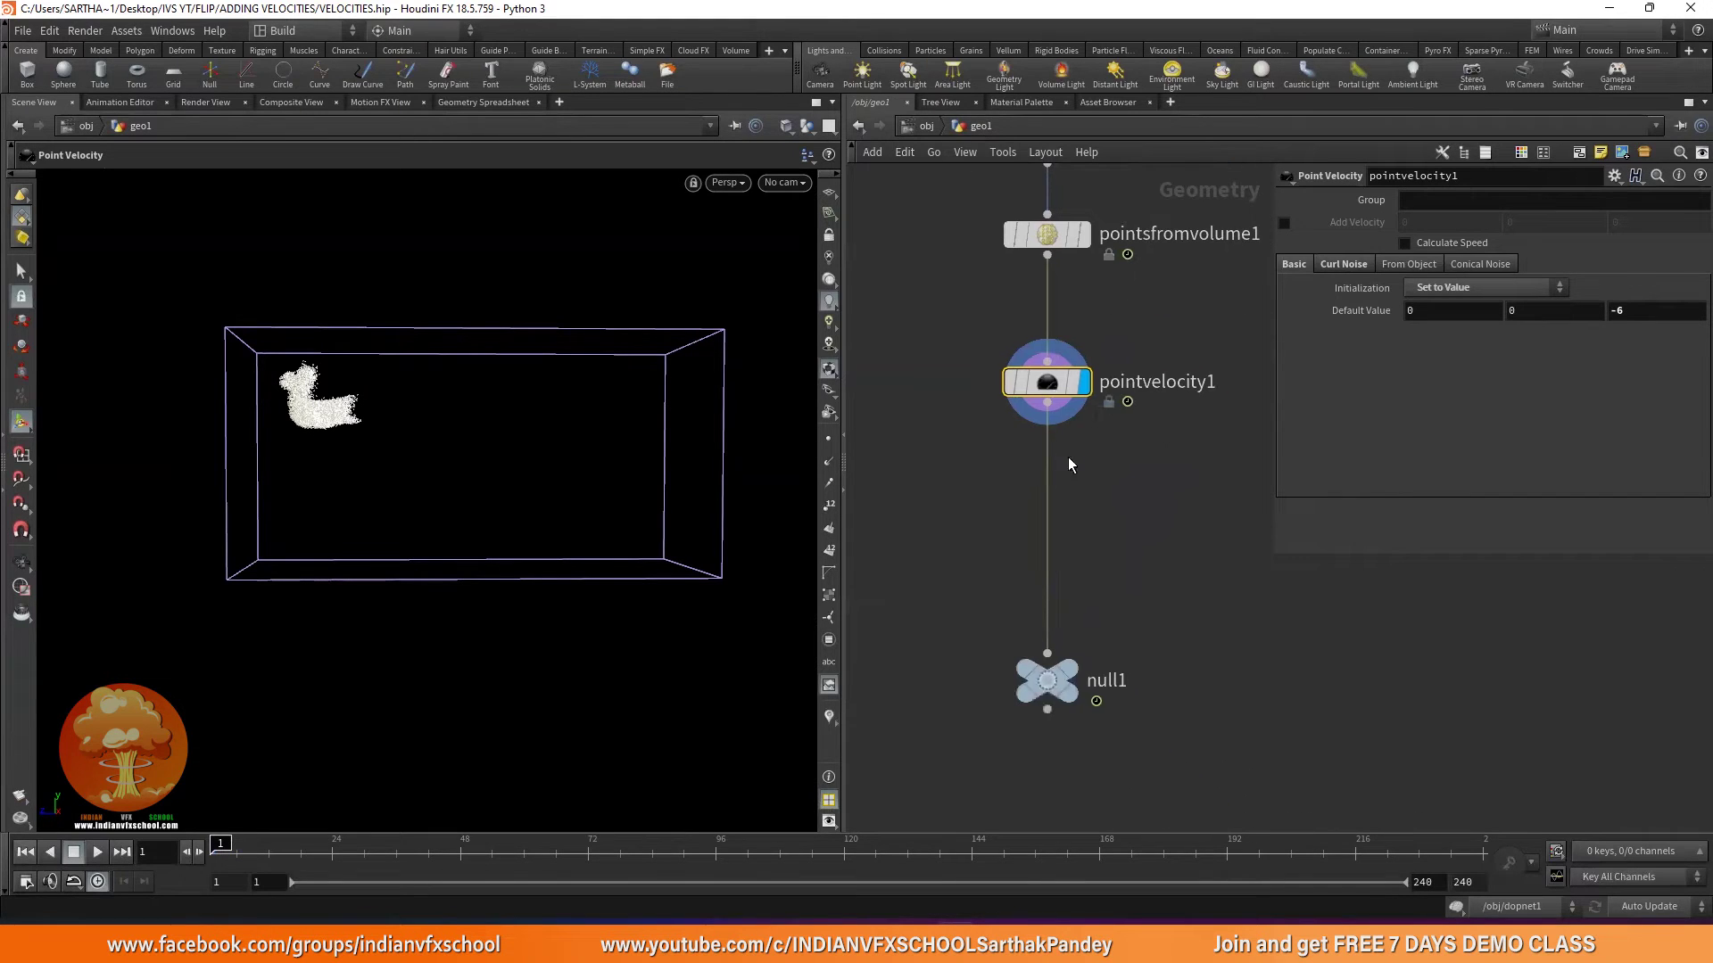
{"action": "left_click_drag", "start_coordinate": [959, 321], "coordinate": [986, 509]}
{"action": "scroll", "coordinate": [987, 498], "scroll_direction": "down", "scroll_amount": 2}
Move pointvelocity1 left of the chain and wire pointsfromvolume1 directly into null1.
{"action": "middle_click_drag", "start_coordinate": [987, 498], "coordinate": [1122, 522]}
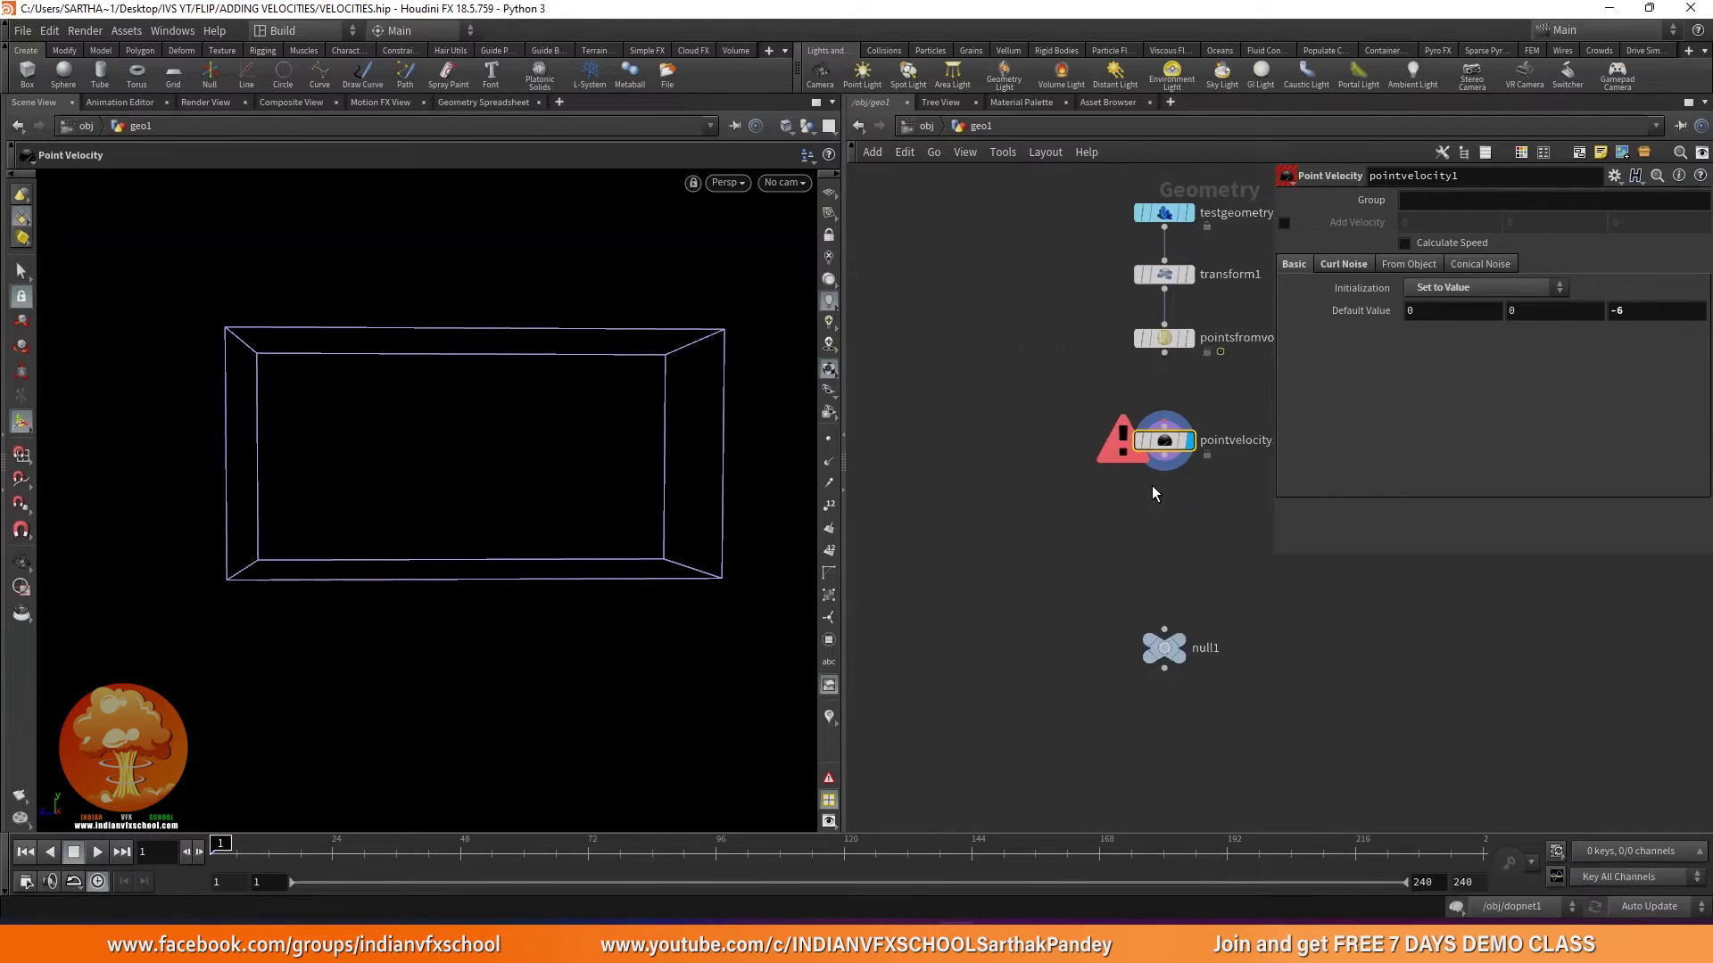
{"action": "mouse_move", "coordinate": [1153, 449]}
{"action": "left_mouse_down"}
{"action": "mouse_move", "coordinate": [852, 446]}
{"action": "mouse_move", "coordinate": [1153, 460]}
{"action": "left_mouse_up"}
{"action": "key", "text": "y"}
{"action": "mouse_move", "coordinate": [1028, 454]}
{"action": "left_mouse_down"}
{"action": "mouse_move", "coordinate": [1063, 428]}
{"action": "mouse_move", "coordinate": [1087, 558]}
{"action": "mouse_move", "coordinate": [996, 512]}
{"action": "mouse_move", "coordinate": [1010, 505]}
{"action": "left_mouse_up"}
{"action": "left_click_drag", "start_coordinate": [1169, 456], "coordinate": [1033, 443]}
{"action": "middle_click_drag", "start_coordinate": [1139, 506], "coordinate": [1002, 450]}
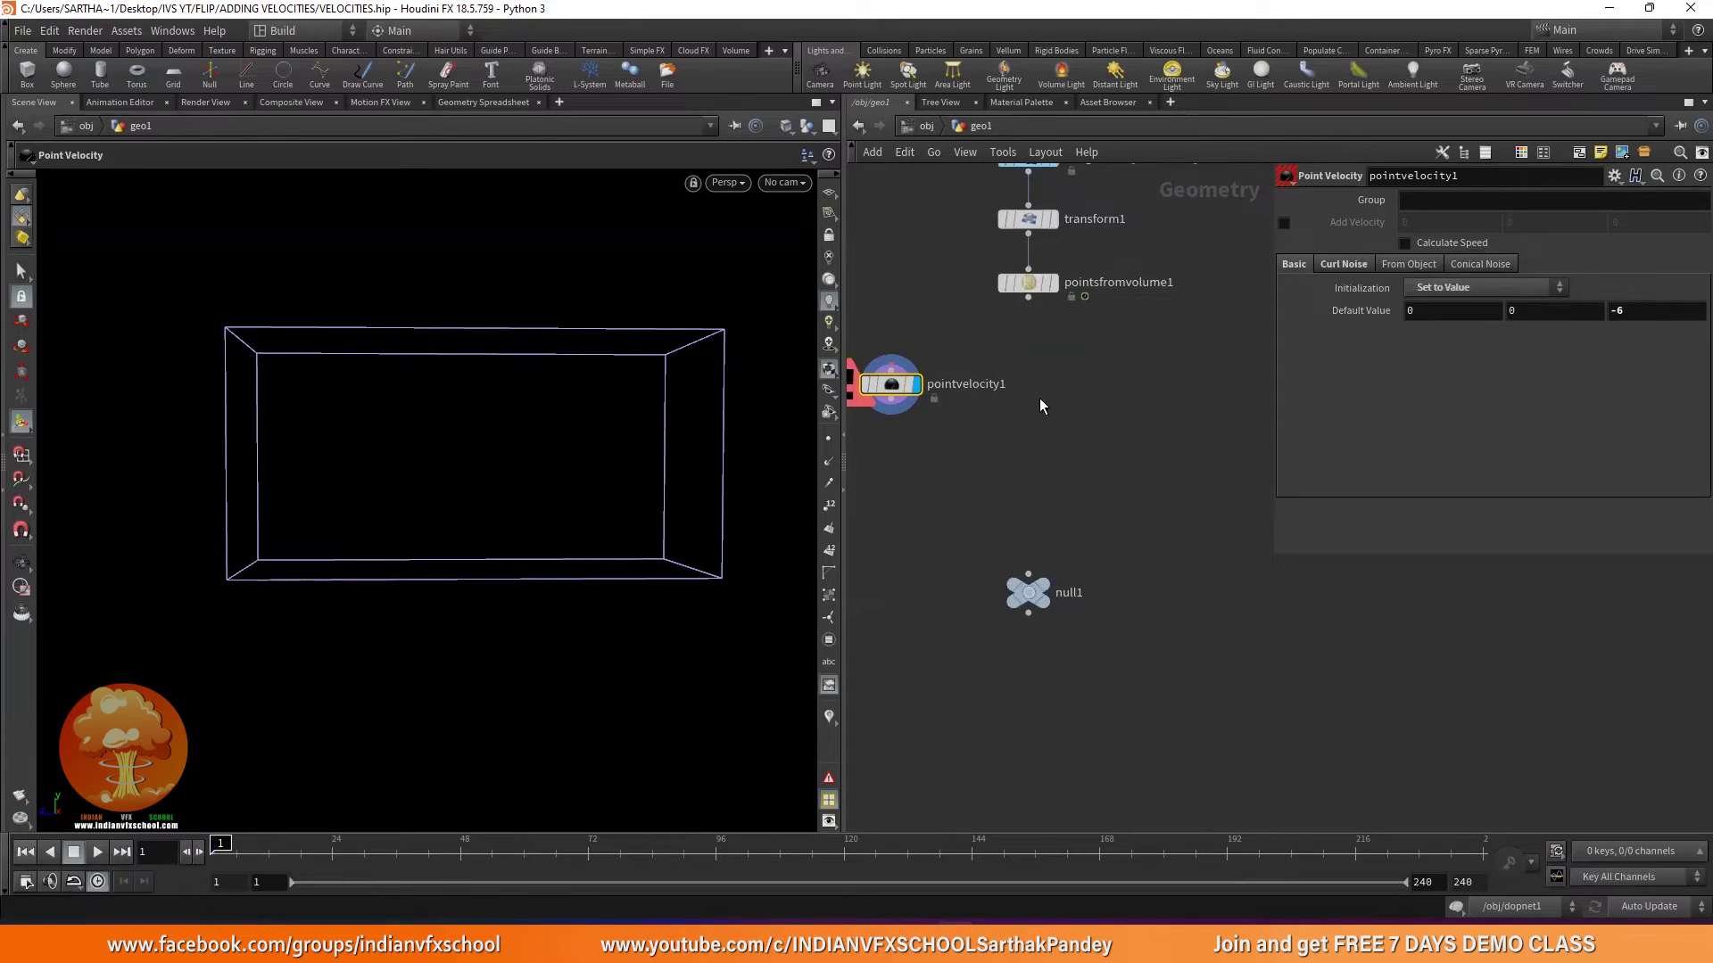
{"action": "left_click_drag", "start_coordinate": [1088, 280], "coordinate": [1100, 584]}
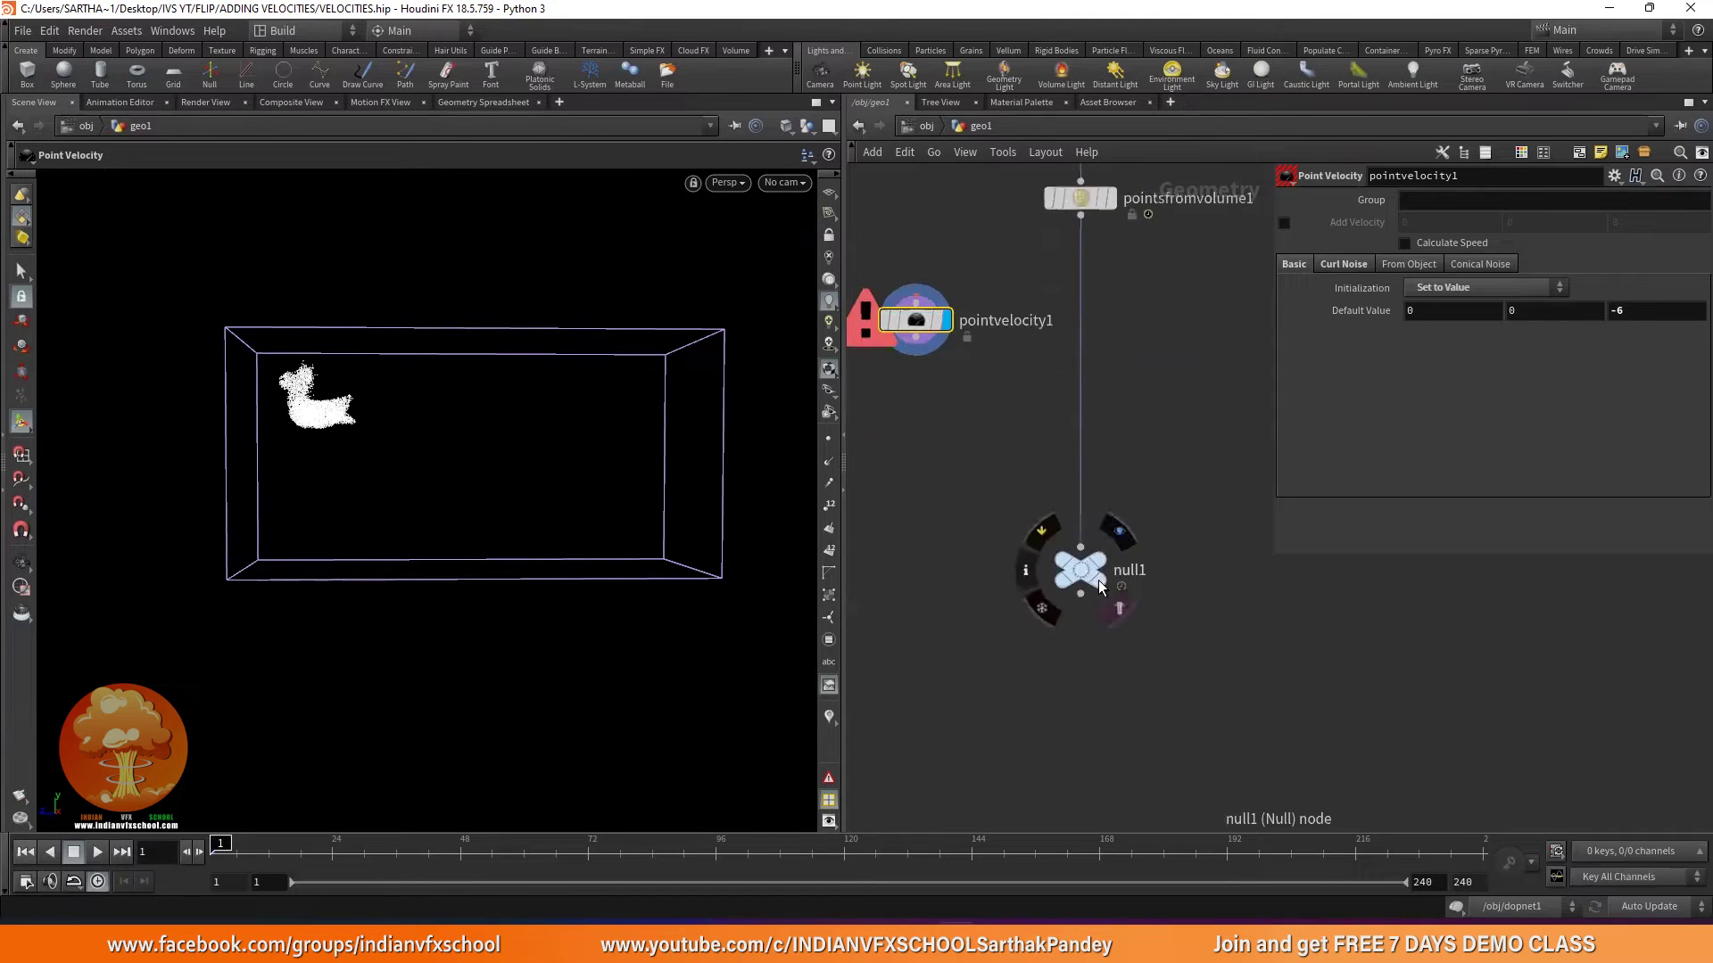
Check null1's info, drop pointvelocity1 back onto the wire above null1, and recheck it.
{"action": "left_click", "coordinate": [1081, 571]}
{"action": "left_click", "coordinate": [1026, 570]}
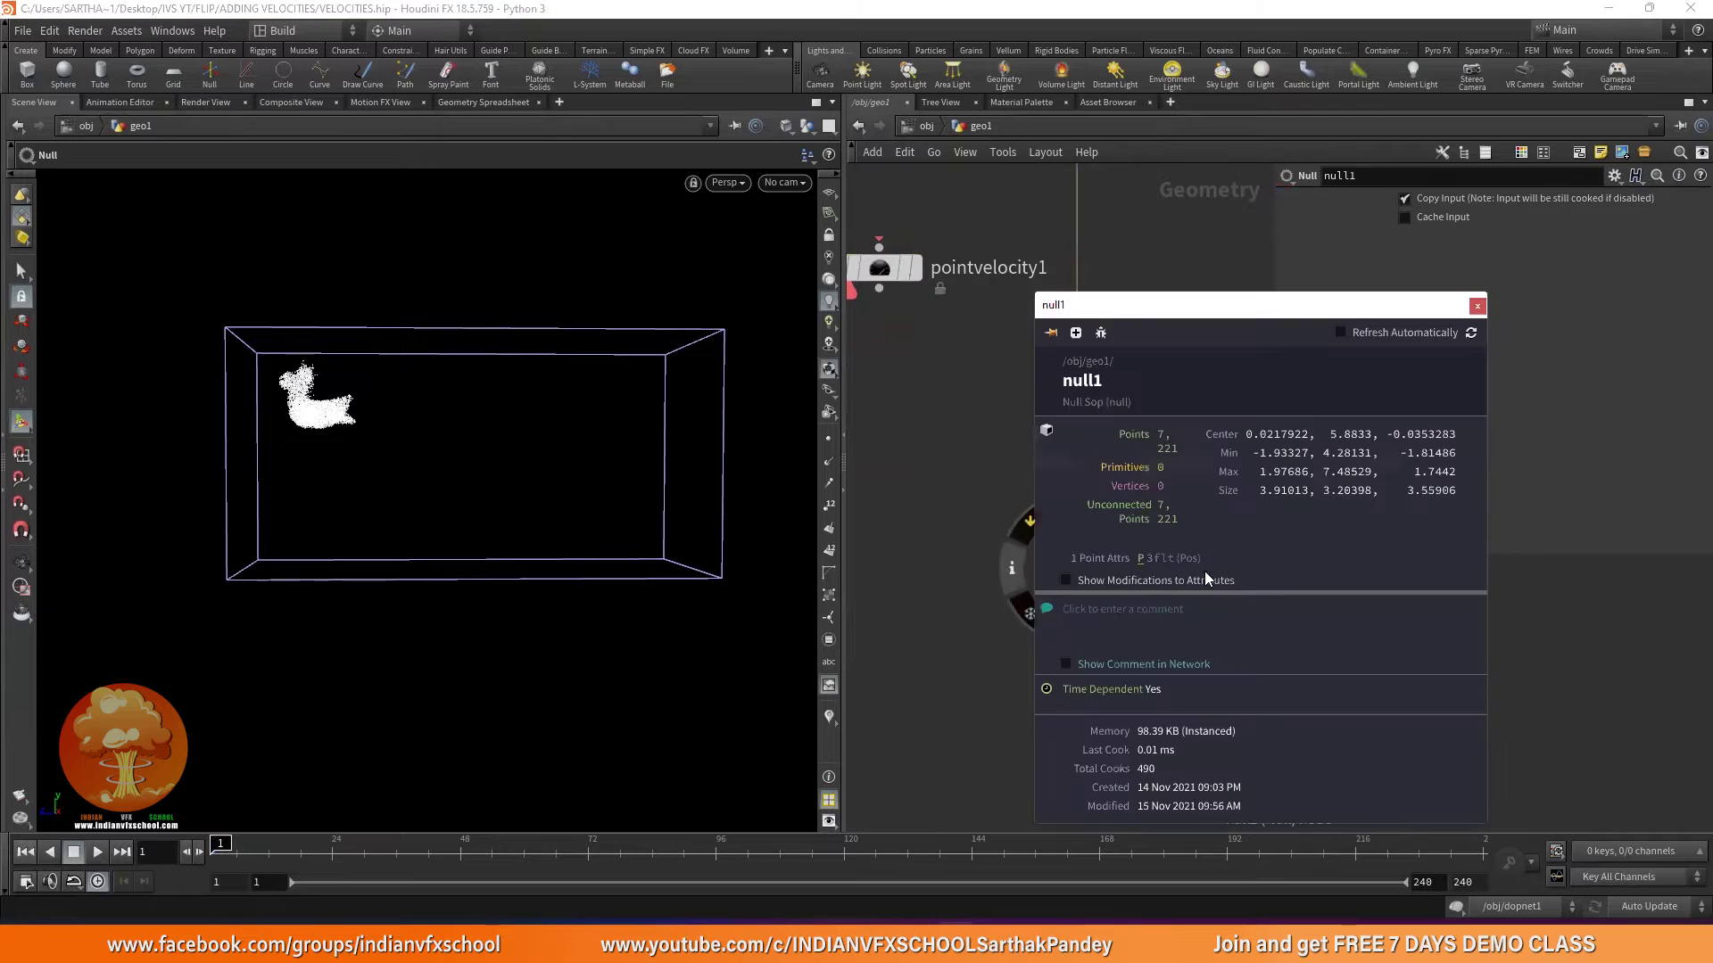
{"action": "left_click_drag", "start_coordinate": [883, 273], "coordinate": [1079, 293]}
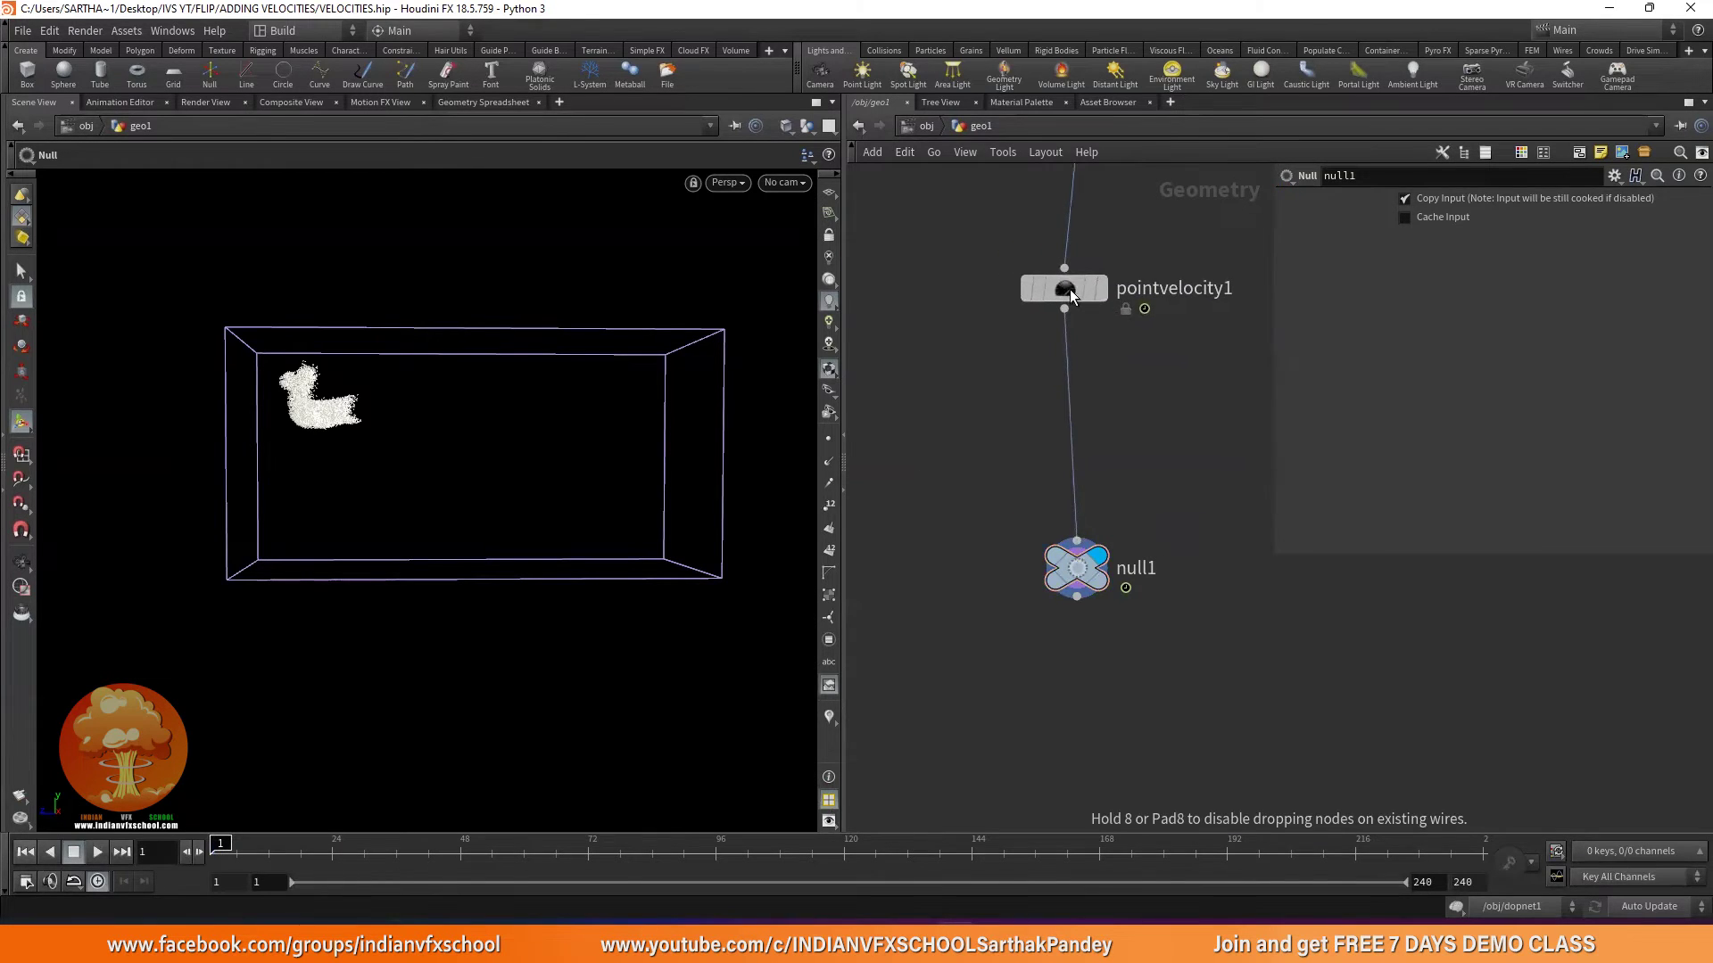
{"action": "mouse_move", "coordinate": [1075, 562]}
{"action": "left_click", "coordinate": [1022, 565]}
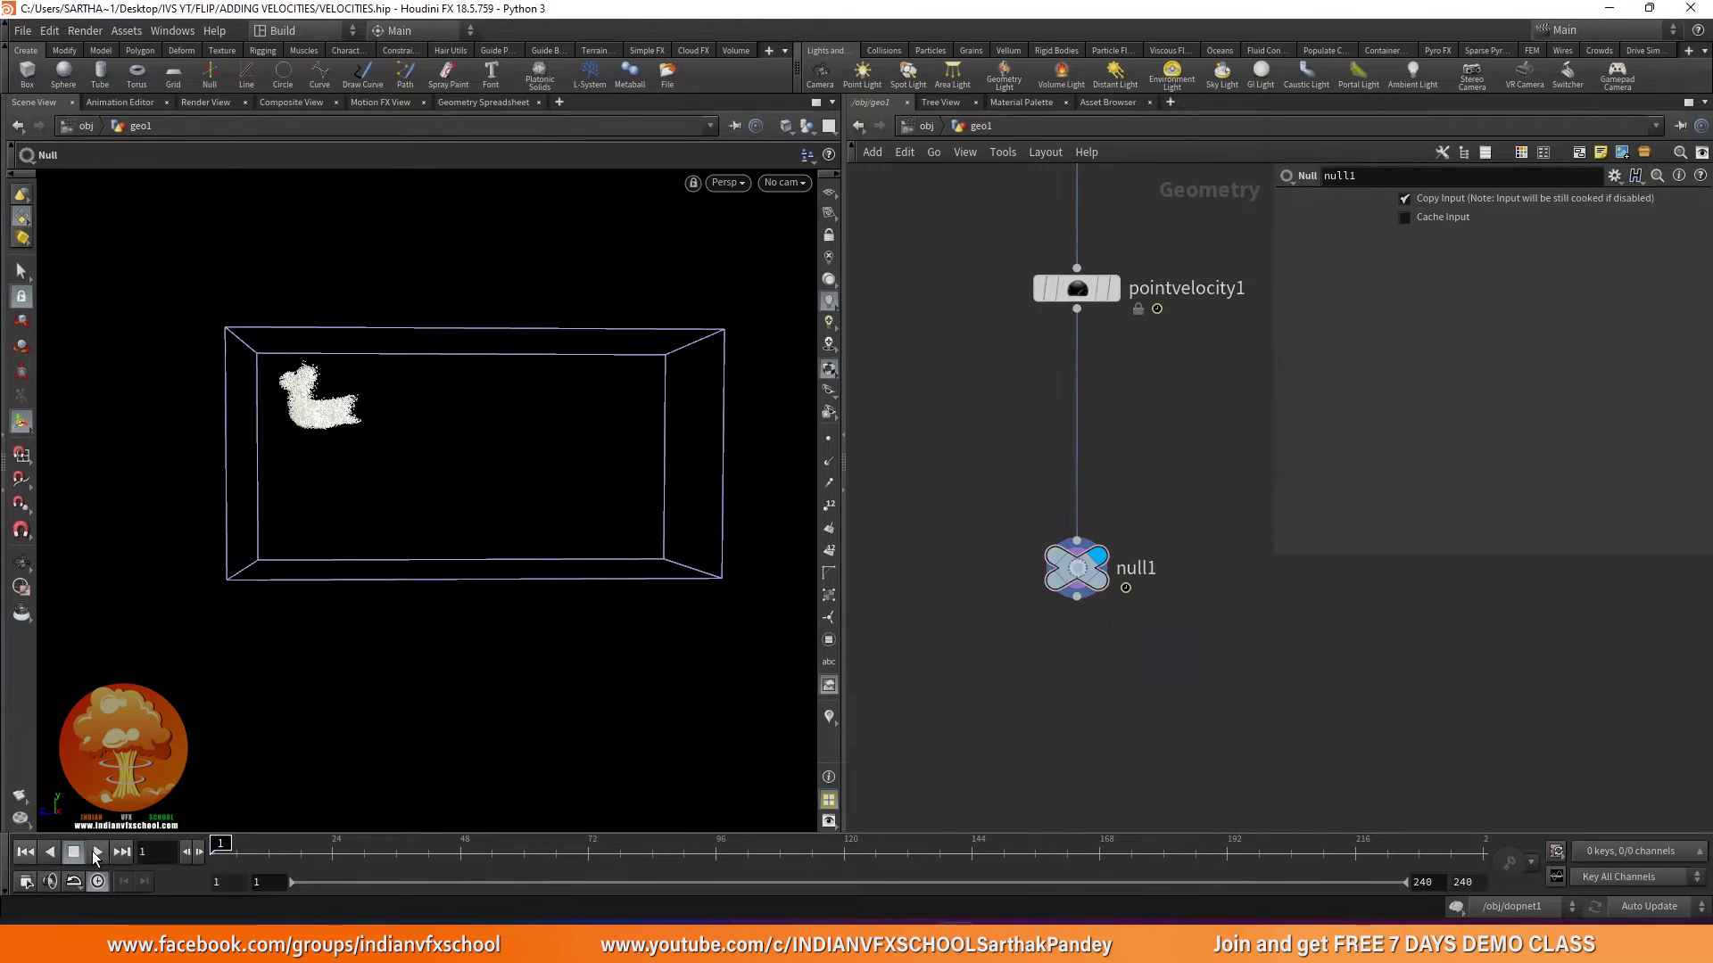
{"action": "left_click", "coordinate": [97, 852]}
{"action": "left_click", "coordinate": [25, 852]}
{"action": "key", "text": "u"}
{"action": "double_click", "coordinate": [1060, 754]}
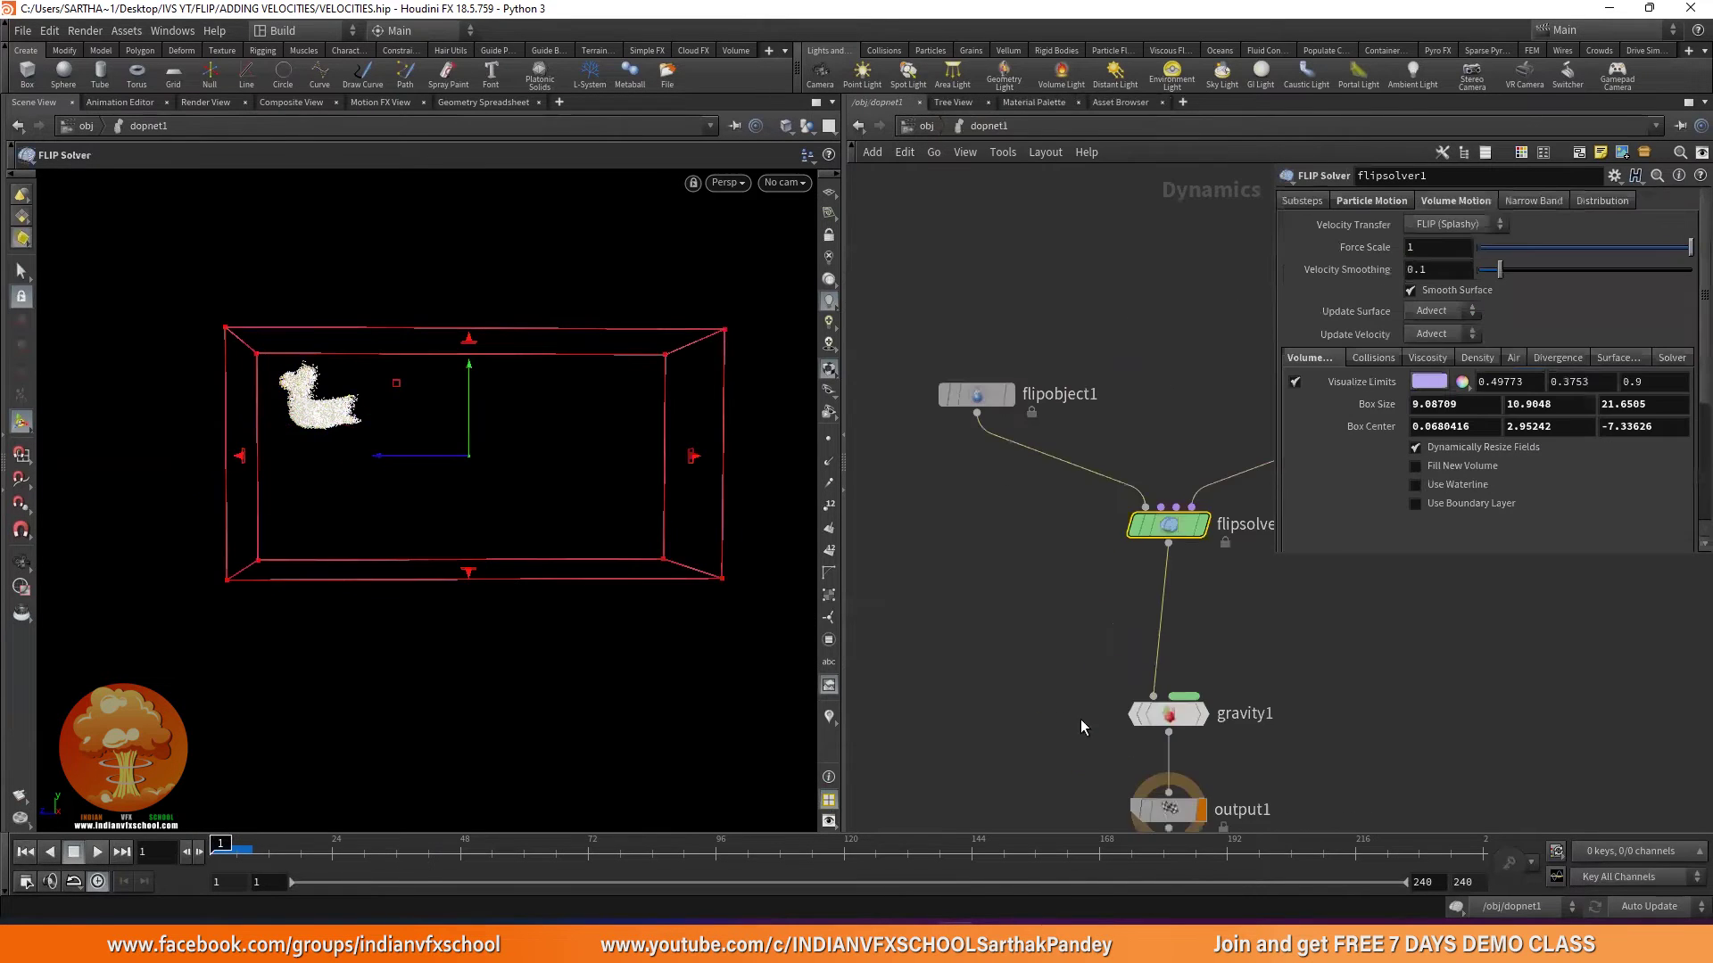
{"action": "scroll", "coordinate": [1168, 523], "scroll_direction": "up", "scroll_amount": 2}
{"action": "middle_click_drag", "start_coordinate": [1269, 466], "coordinate": [1176, 477]}
{"action": "left_click", "coordinate": [1132, 503]}
{"action": "scroll", "coordinate": [1132, 503], "scroll_direction": "down", "scroll_amount": 3}
{"action": "scroll", "coordinate": [1015, 537], "scroll_direction": "up", "scroll_amount": 2}
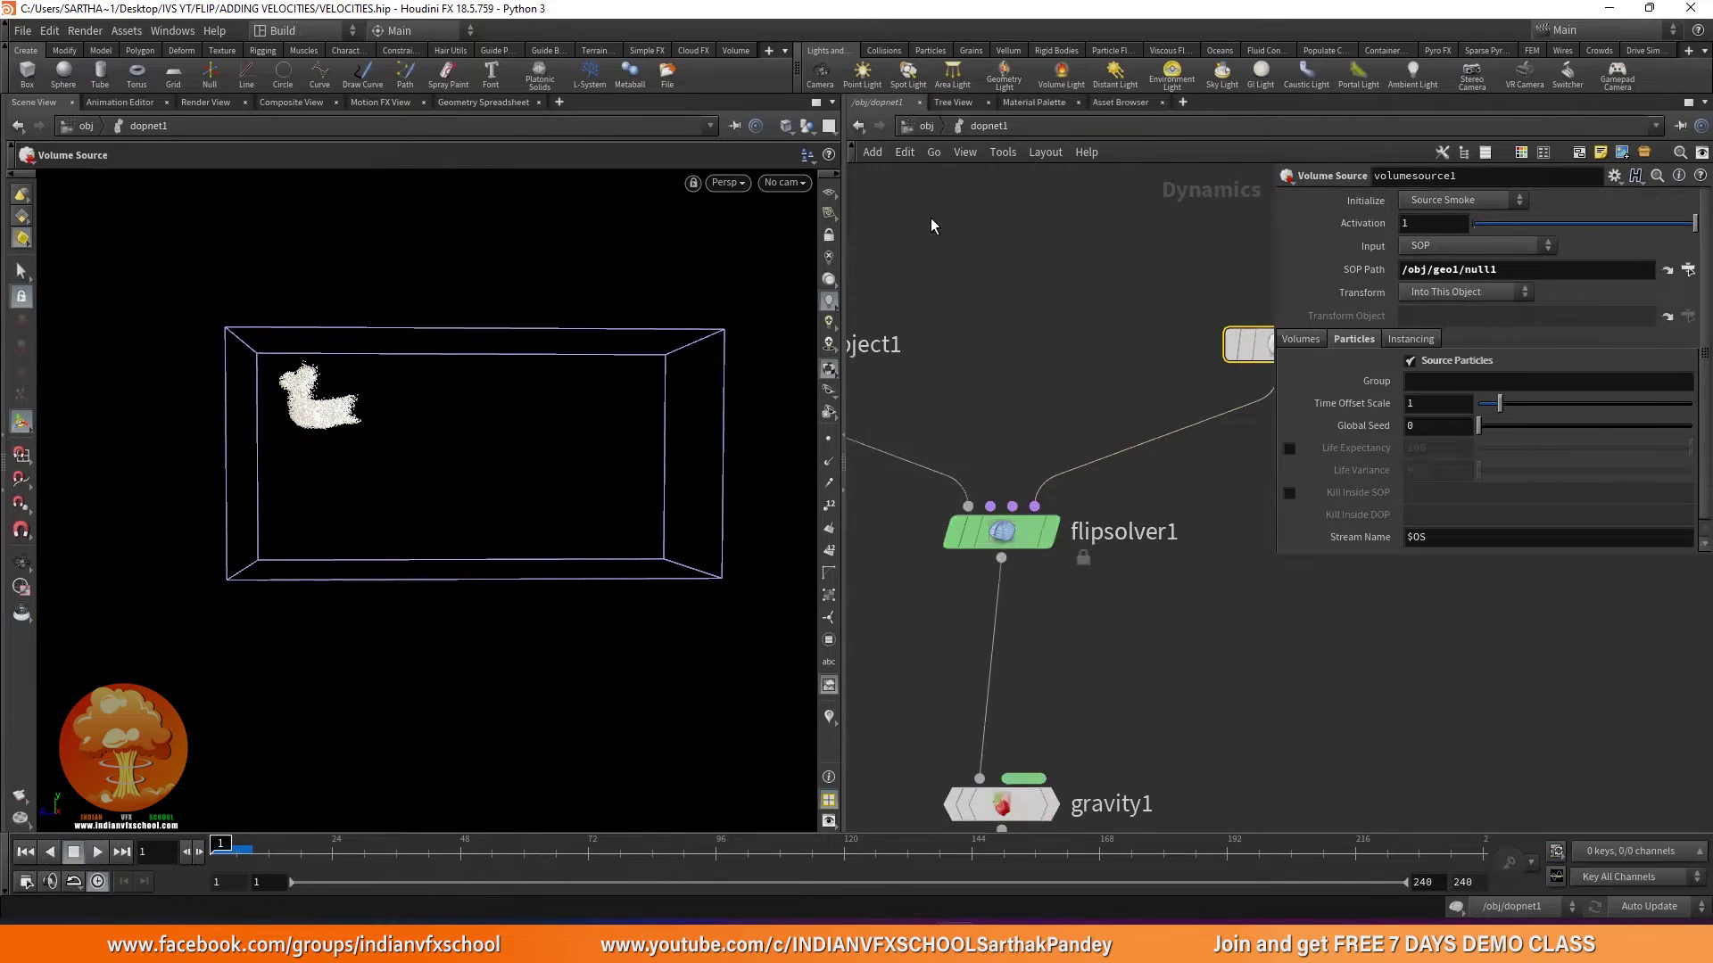
{"action": "left_click", "coordinate": [927, 126]}
{"action": "double_click", "coordinate": [1062, 397]}
{"action": "scroll", "coordinate": [1245, 493], "scroll_direction": "down", "scroll_amount": 4}
Cut pointvelocity1's wires, move it aside, and wire pointsfromvolume1 straight into null1.
{"action": "key", "text": "y"}
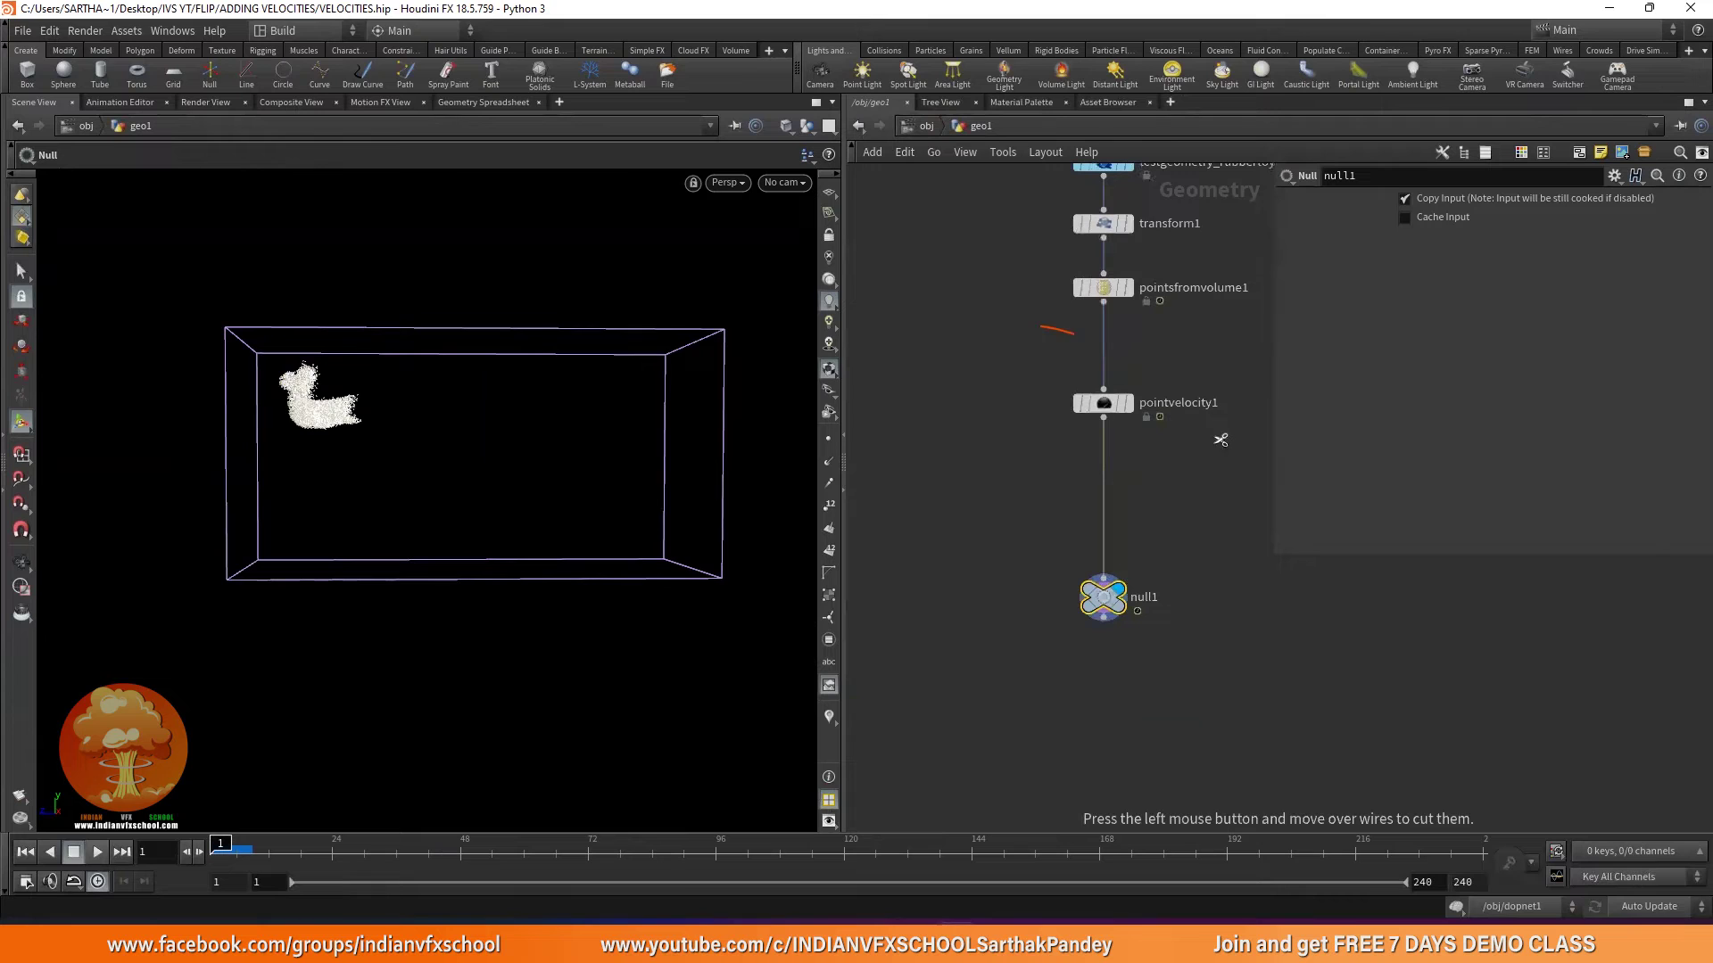
{"action": "left_click_drag", "start_coordinate": [1220, 440], "coordinate": [1066, 499]}
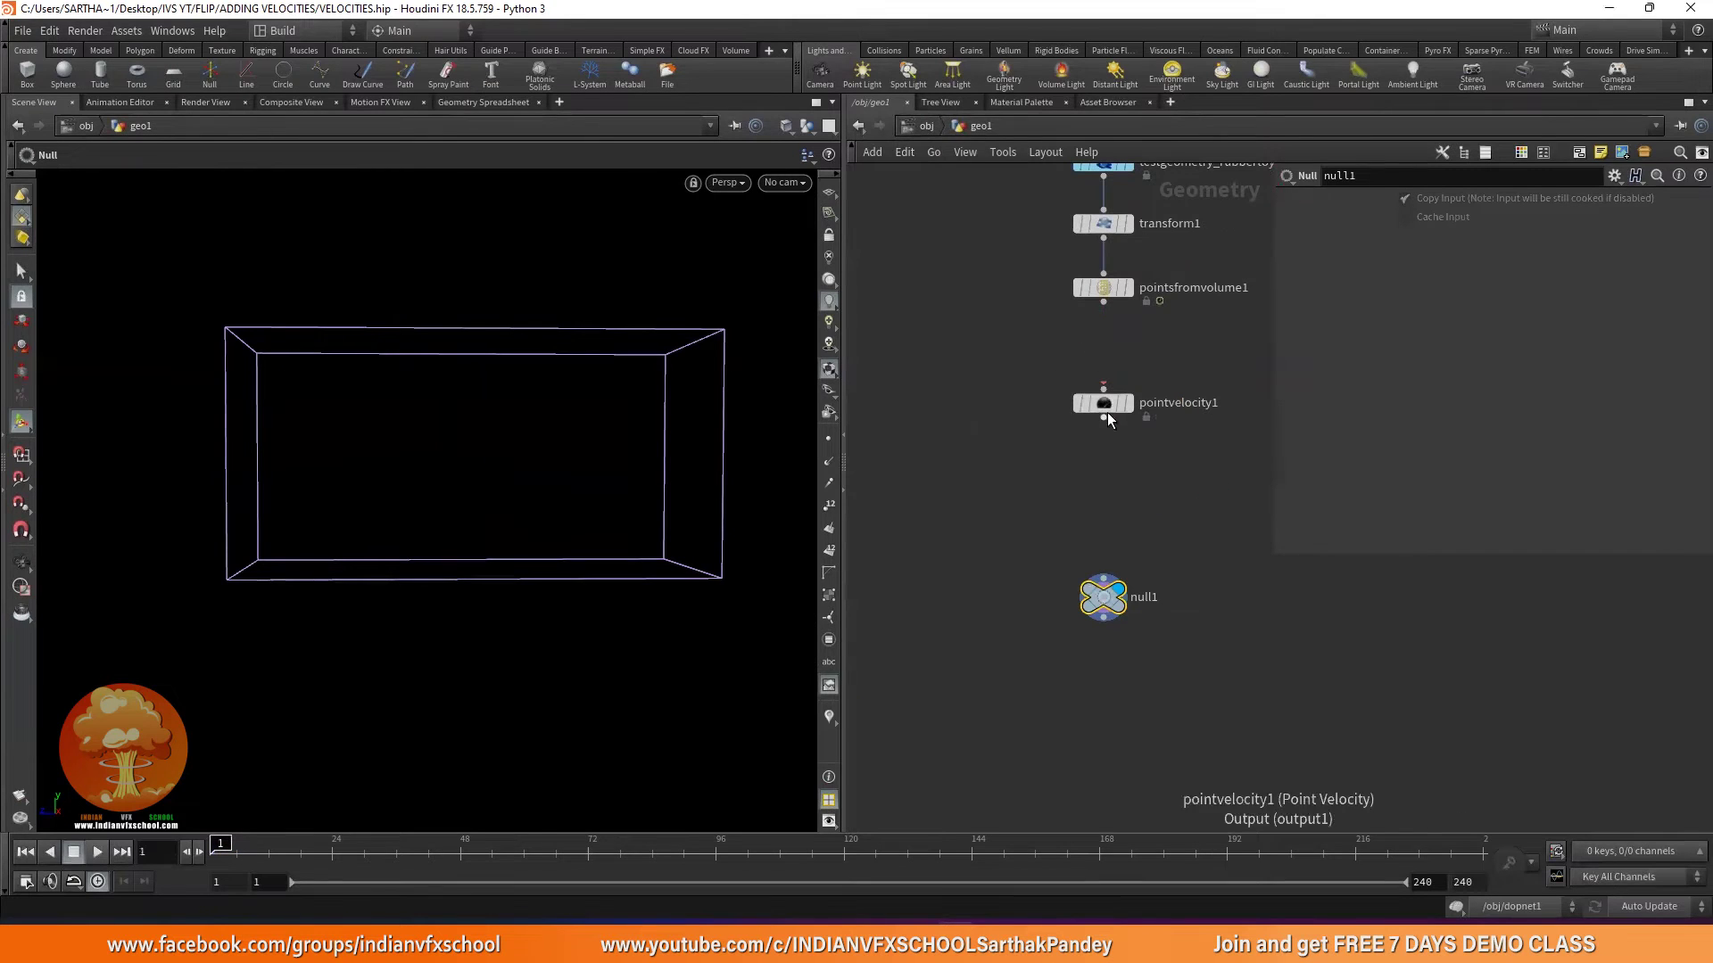
{"action": "left_click_drag", "start_coordinate": [1108, 413], "coordinate": [922, 404]}
{"action": "left_click_drag", "start_coordinate": [1104, 303], "coordinate": [1113, 529]}
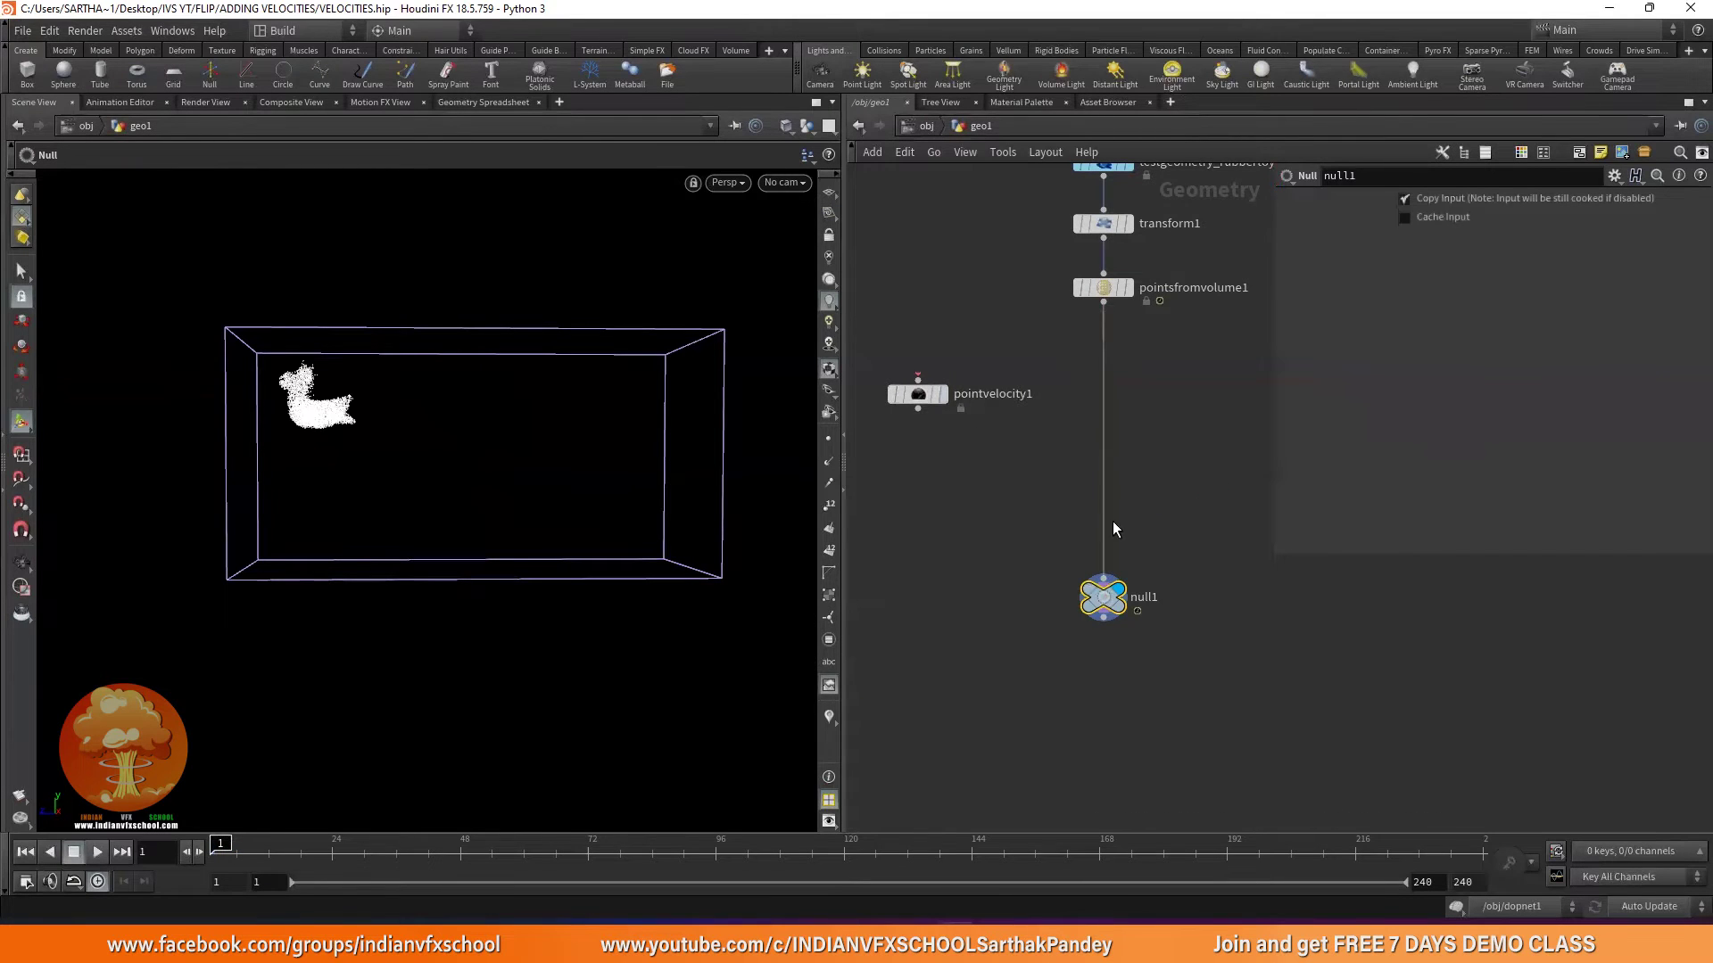
{"action": "middle_click_drag", "start_coordinate": [977, 457], "coordinate": [994, 480]}
{"action": "left_click_drag", "start_coordinate": [934, 414], "coordinate": [889, 383]}
{"action": "middle_click_drag", "start_coordinate": [1067, 481], "coordinate": [997, 380]}
{"action": "scroll", "coordinate": [1009, 413], "scroll_direction": "up", "scroll_amount": 2}
Add an Attribute Create node through the attrcr node search.
{"action": "key", "text": "Tab"}
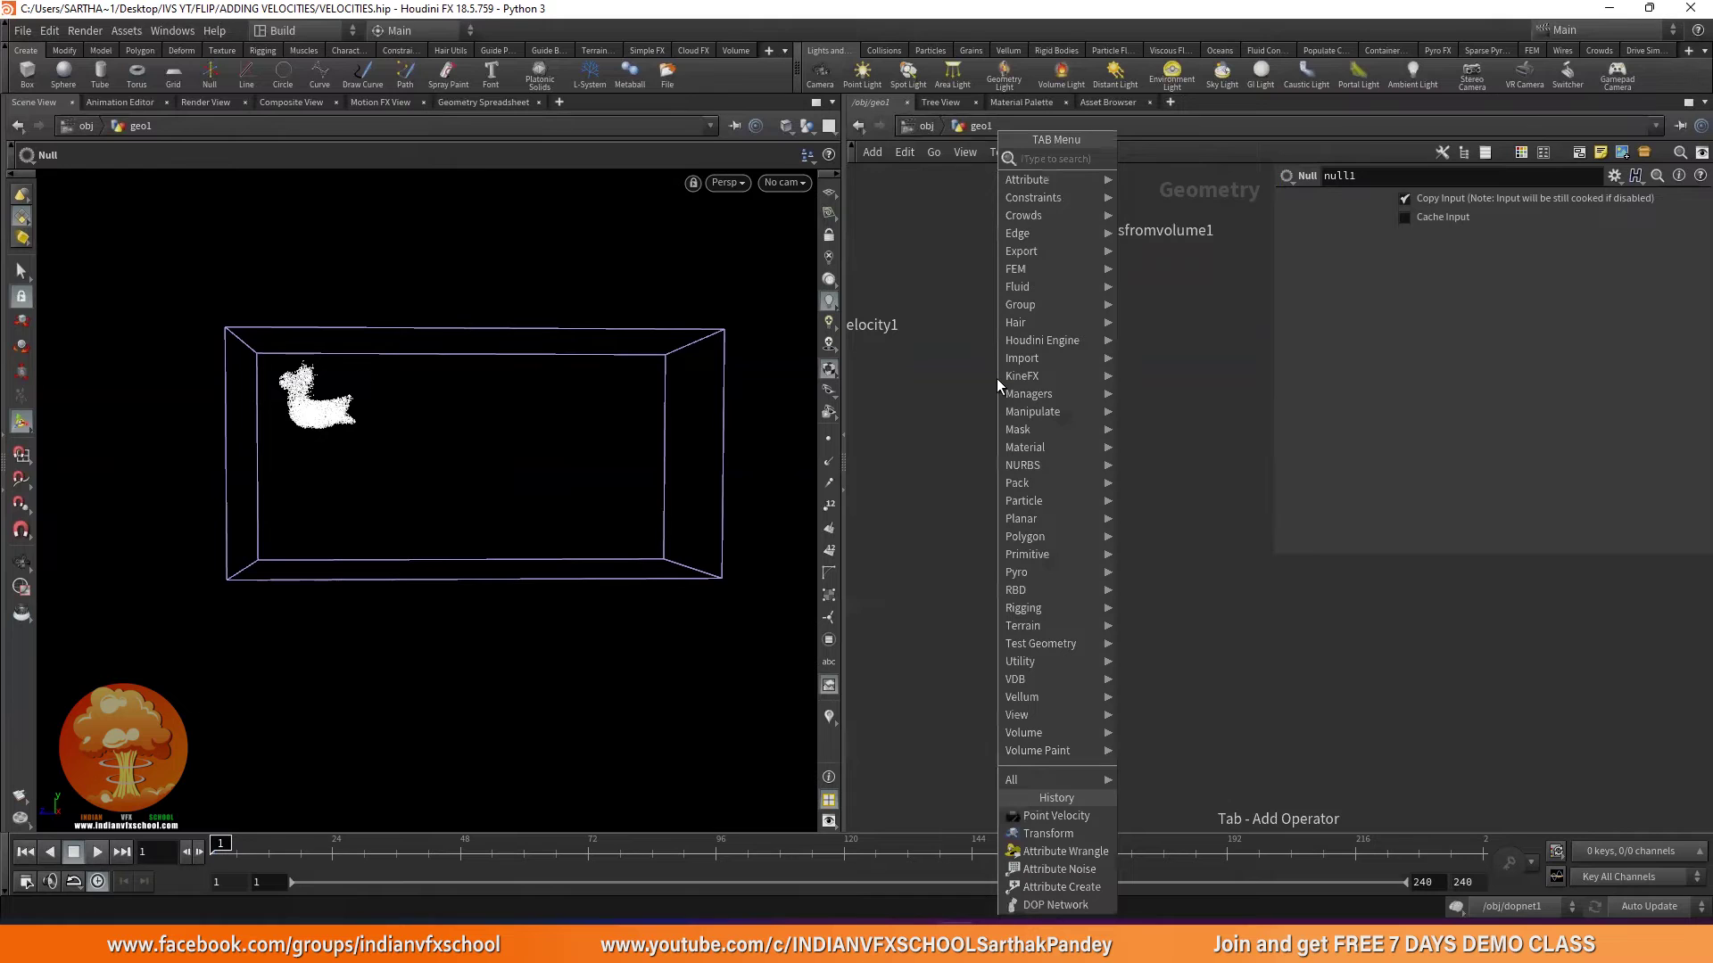
{"action": "type", "text": "attrcr"}
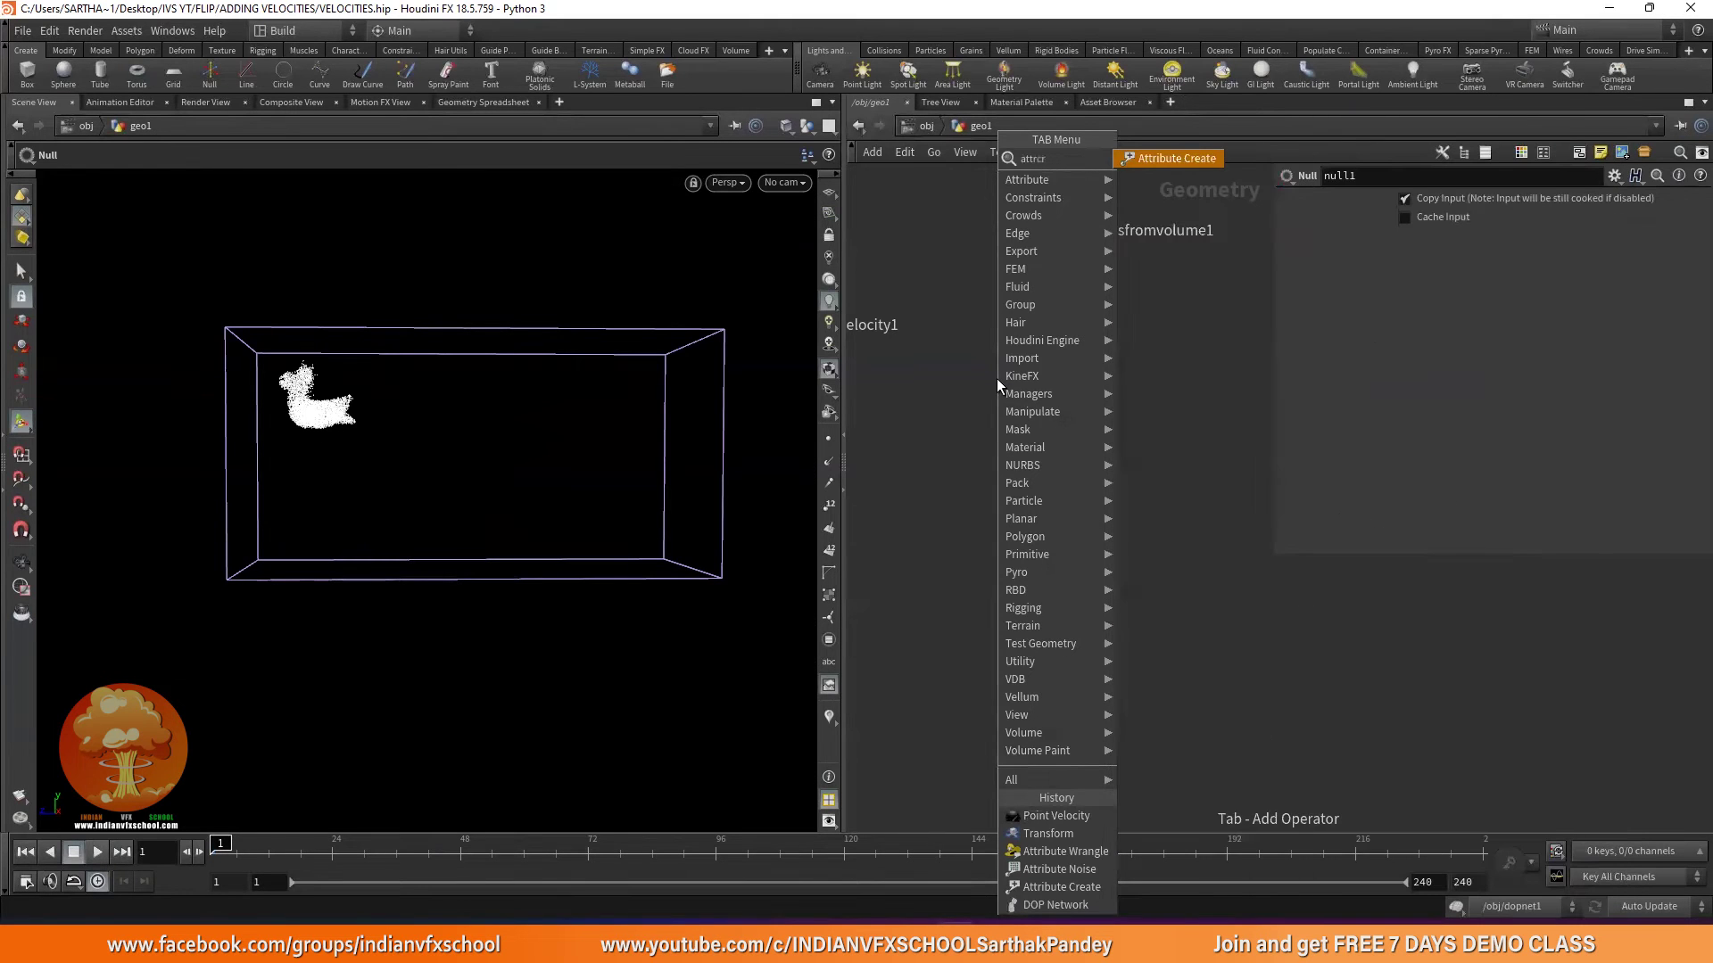
{"action": "key", "text": "Return"}
Place attribcreate1 and move it into the chain below pointsfromvolume1.
{"action": "left_click", "coordinate": [1121, 418]}
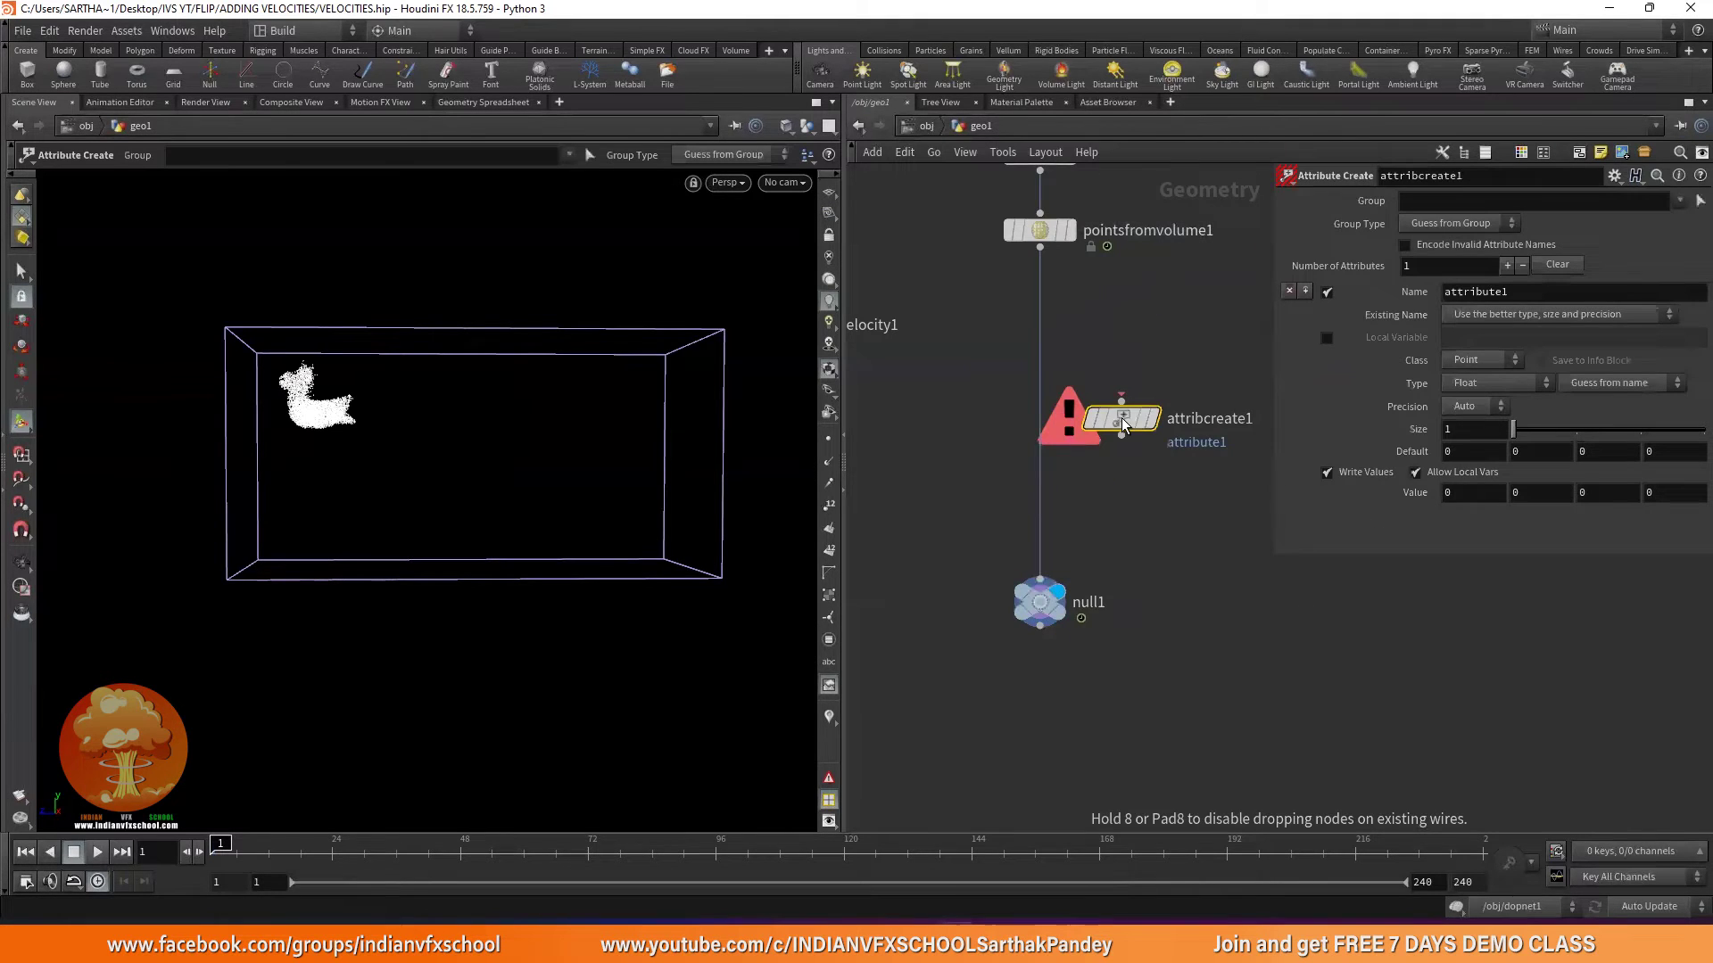
{"action": "middle_click_drag", "start_coordinate": [939, 451], "coordinate": [1041, 509]}
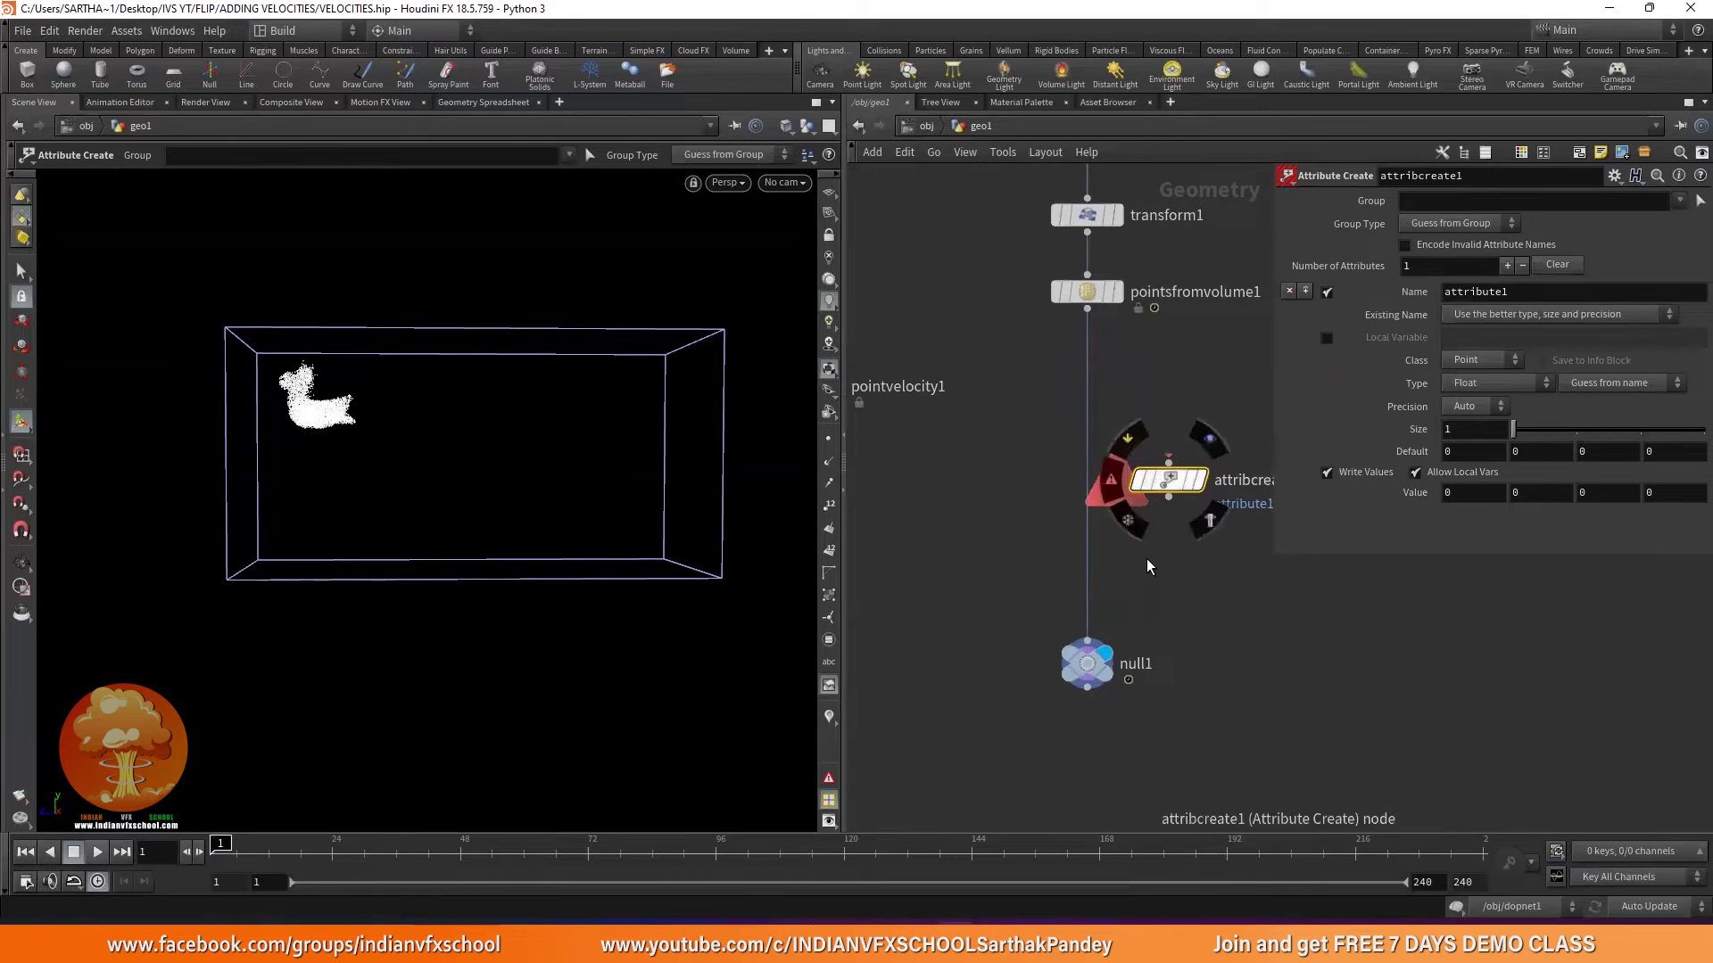
{"action": "middle_click_drag", "start_coordinate": [1173, 564], "coordinate": [1118, 554]}
{"action": "left_click_drag", "start_coordinate": [1125, 478], "coordinate": [1046, 415]}
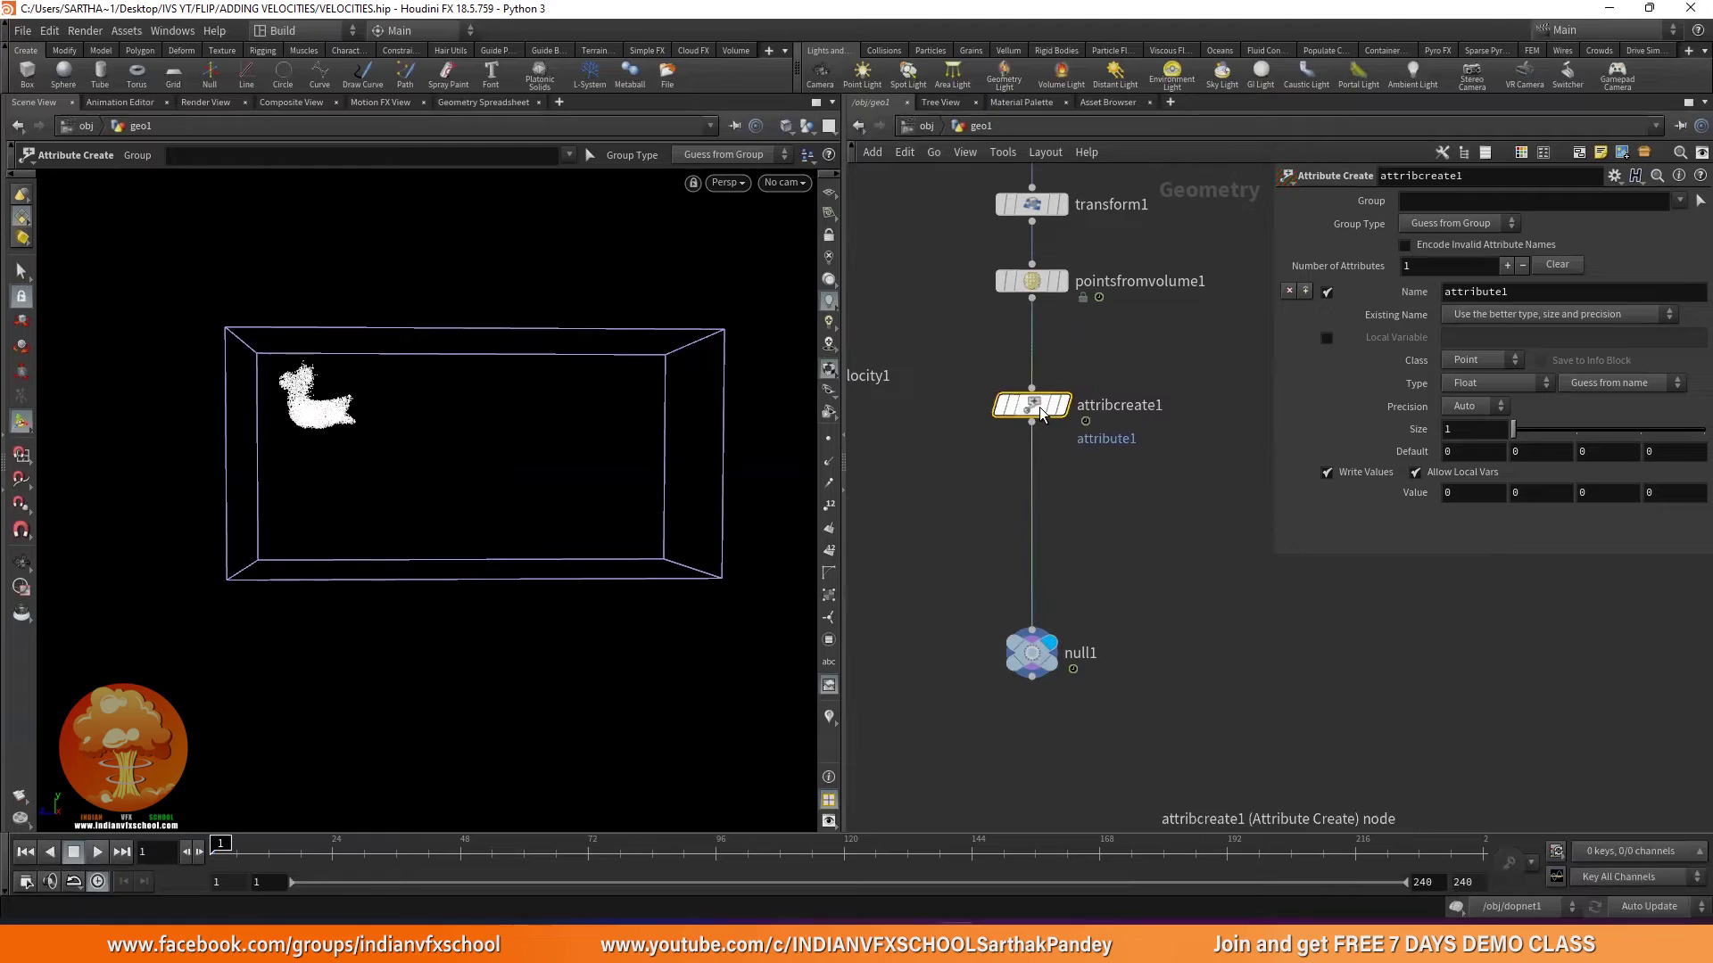
Rename the attribute from attribute1 to v.
{"action": "double_click", "coordinate": [1474, 293]}
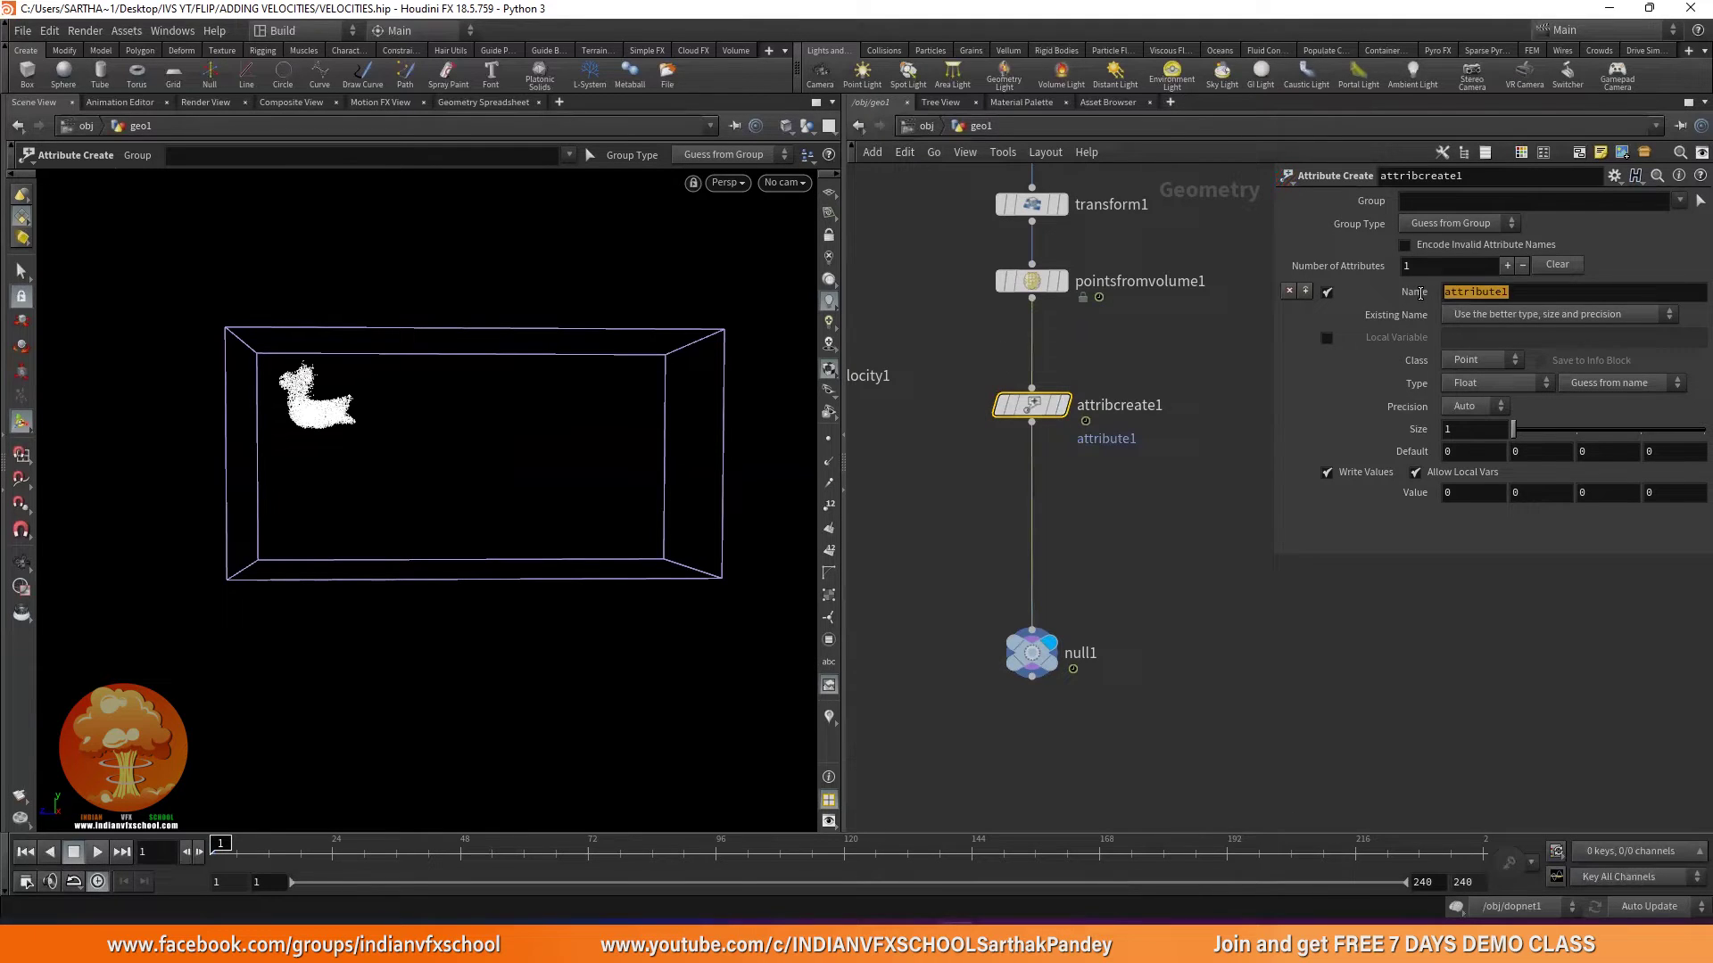
{"action": "type", "text": "v"}
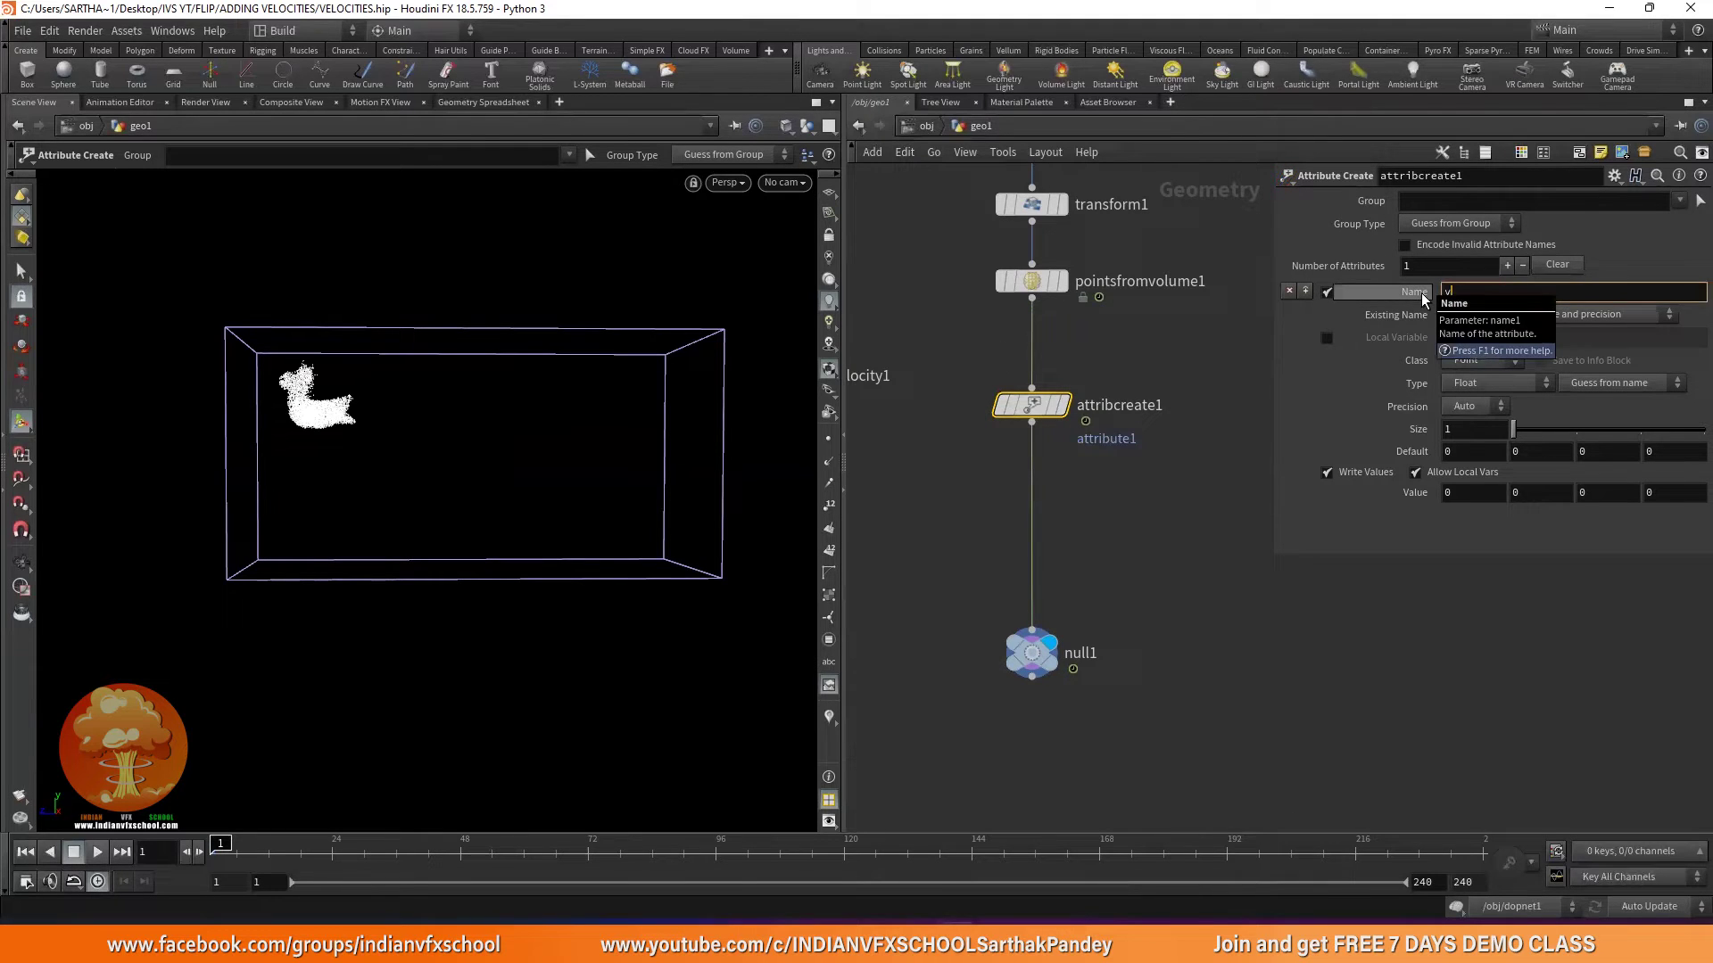
{"action": "key", "text": "Return"}
{"action": "double_click", "coordinate": [1456, 291]}
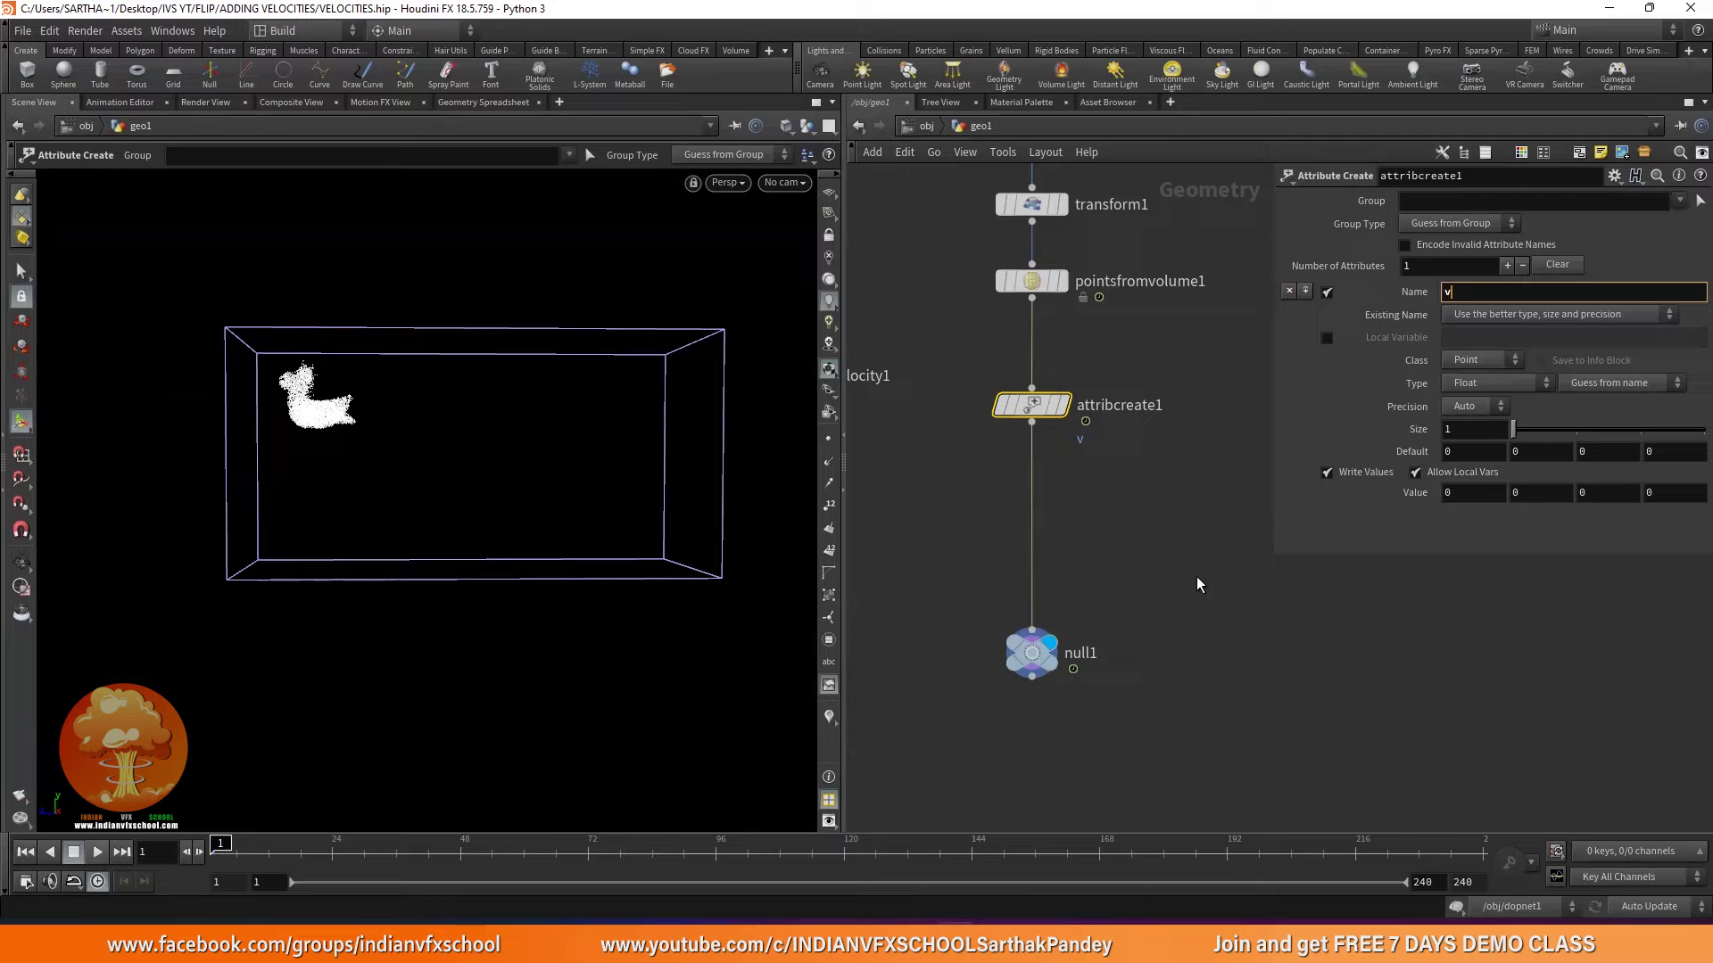
{"action": "left_click", "coordinate": [1218, 528]}
{"action": "double_click", "coordinate": [1463, 297]}
Change the attribute Type to Vector and move through its value fields.
{"action": "left_click", "coordinate": [1512, 386]}
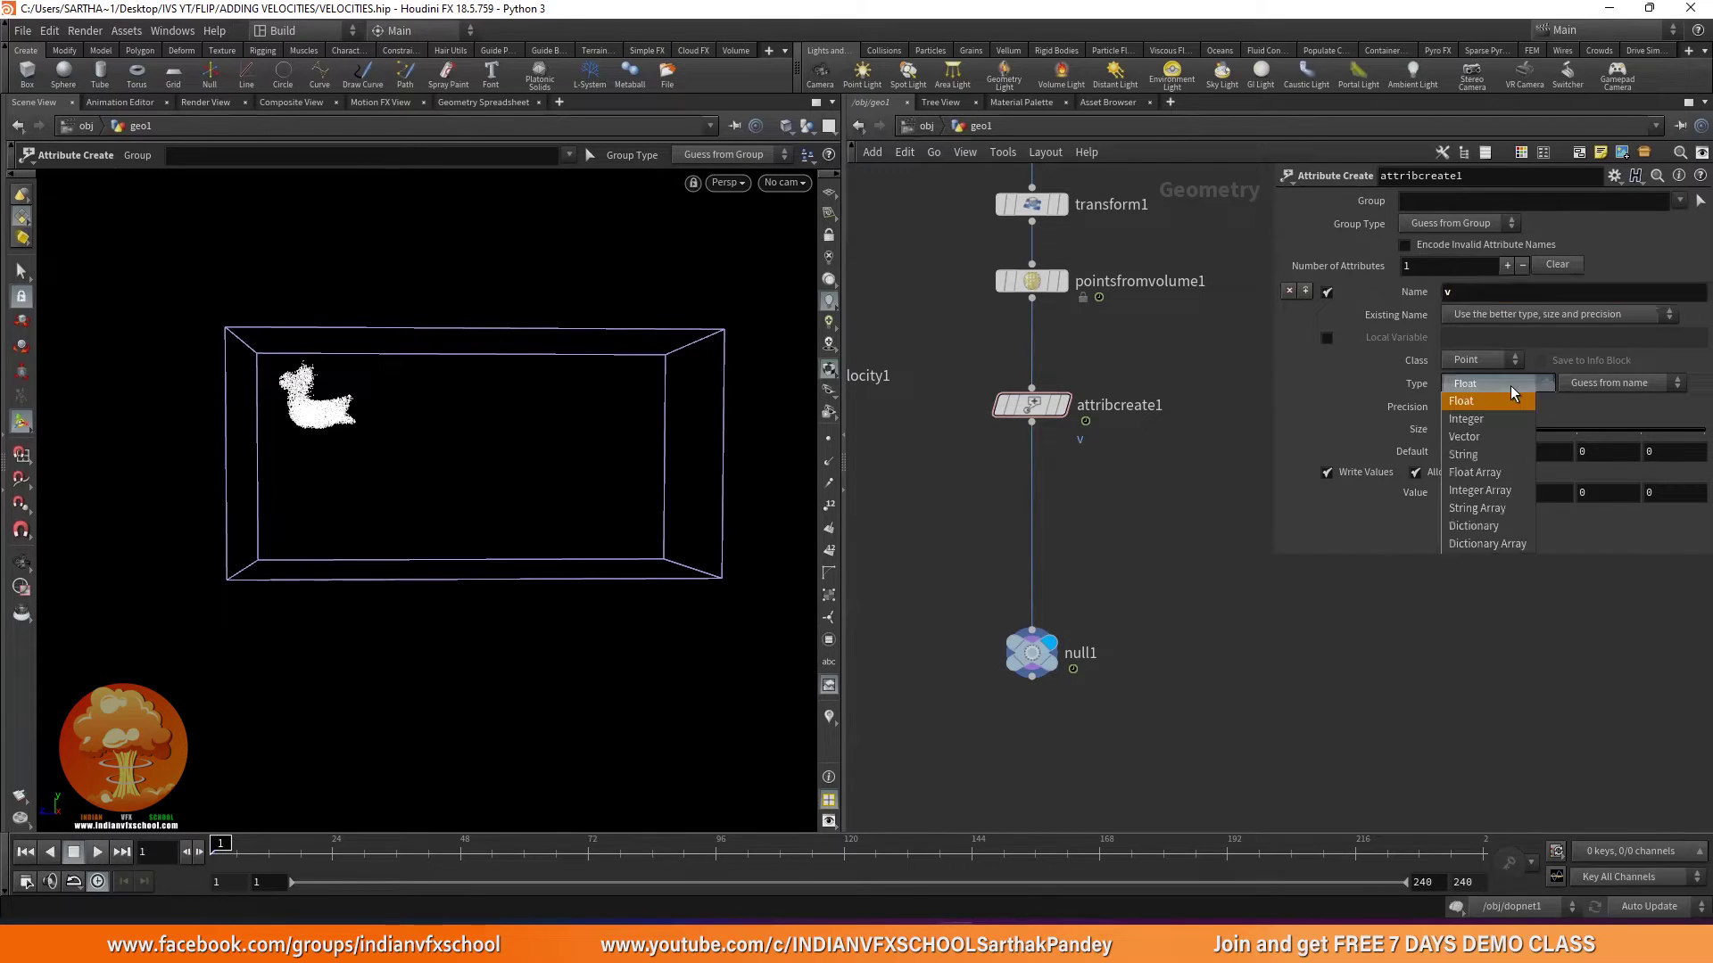
{"action": "left_click", "coordinate": [1490, 437]}
{"action": "left_click", "coordinate": [1461, 470]}
{"action": "key", "text": "Tab"}
{"action": "key", "text": "Tab"}
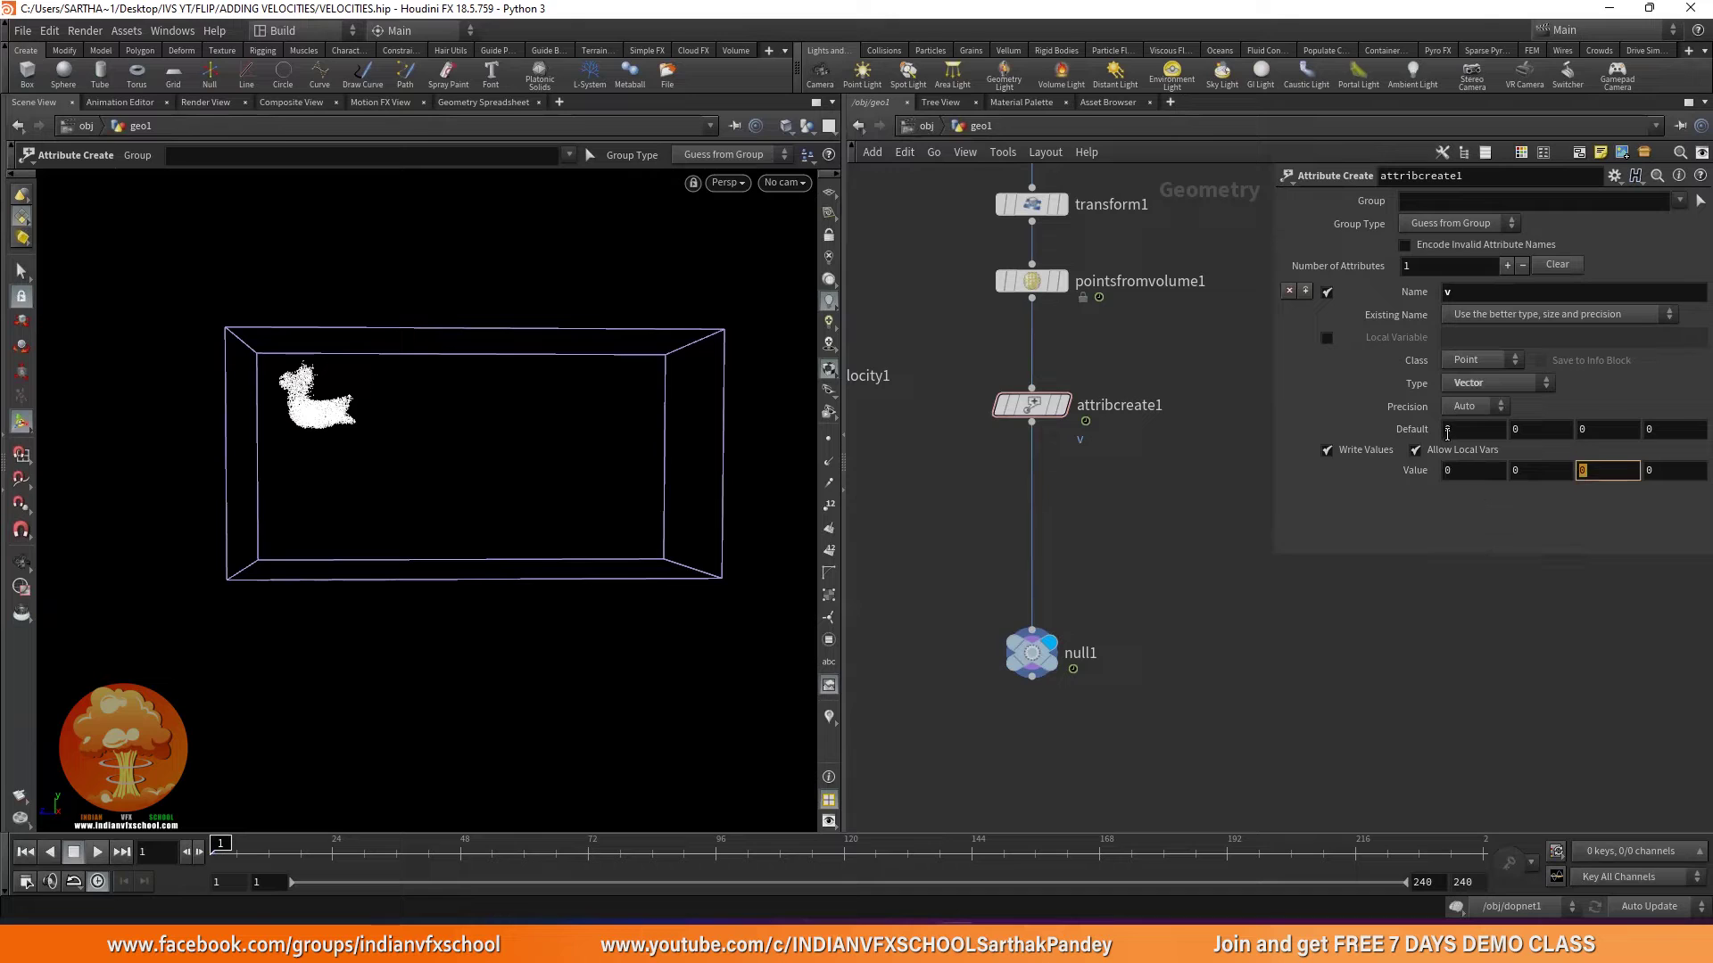
{"action": "left_click", "coordinate": [1684, 473]}
{"action": "left_click", "coordinate": [1476, 472]}
{"action": "key", "text": "Tab"}
{"action": "key", "text": "Tab"}
Enter 5 in the first value component and show velocity trails on the particles.
{"action": "left_click", "coordinate": [1470, 475]}
{"action": "left_click_drag", "start_coordinate": [1463, 470], "coordinate": [1391, 470]}
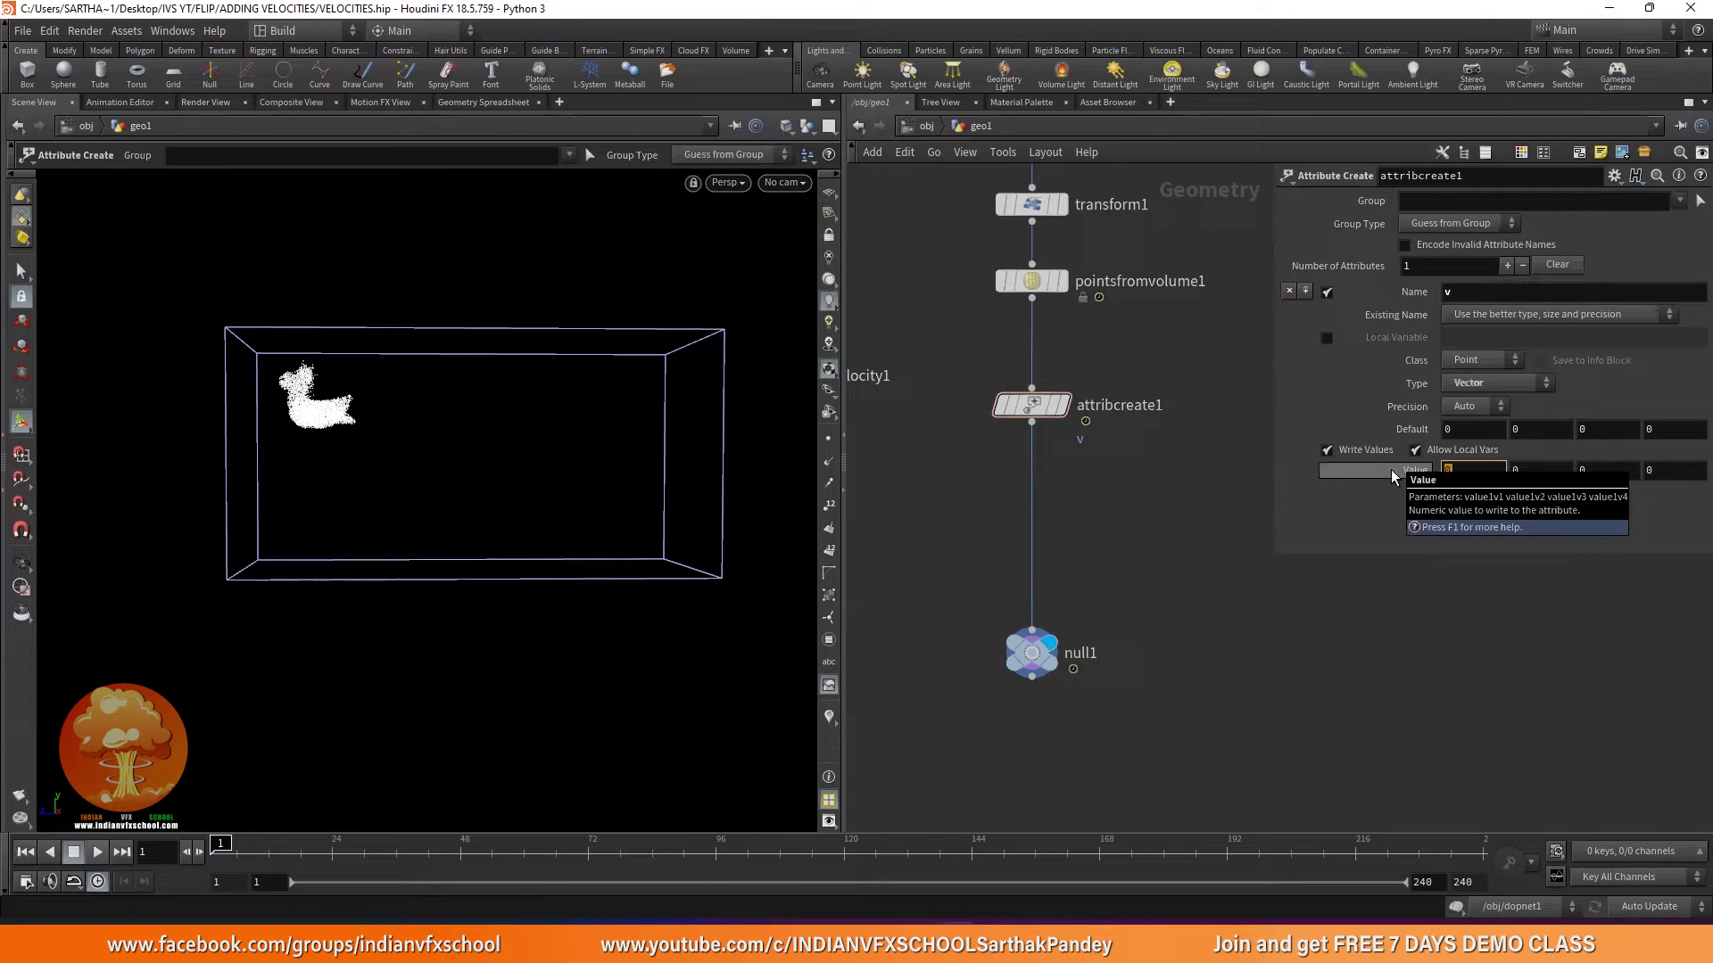
{"action": "type", "text": "5"}
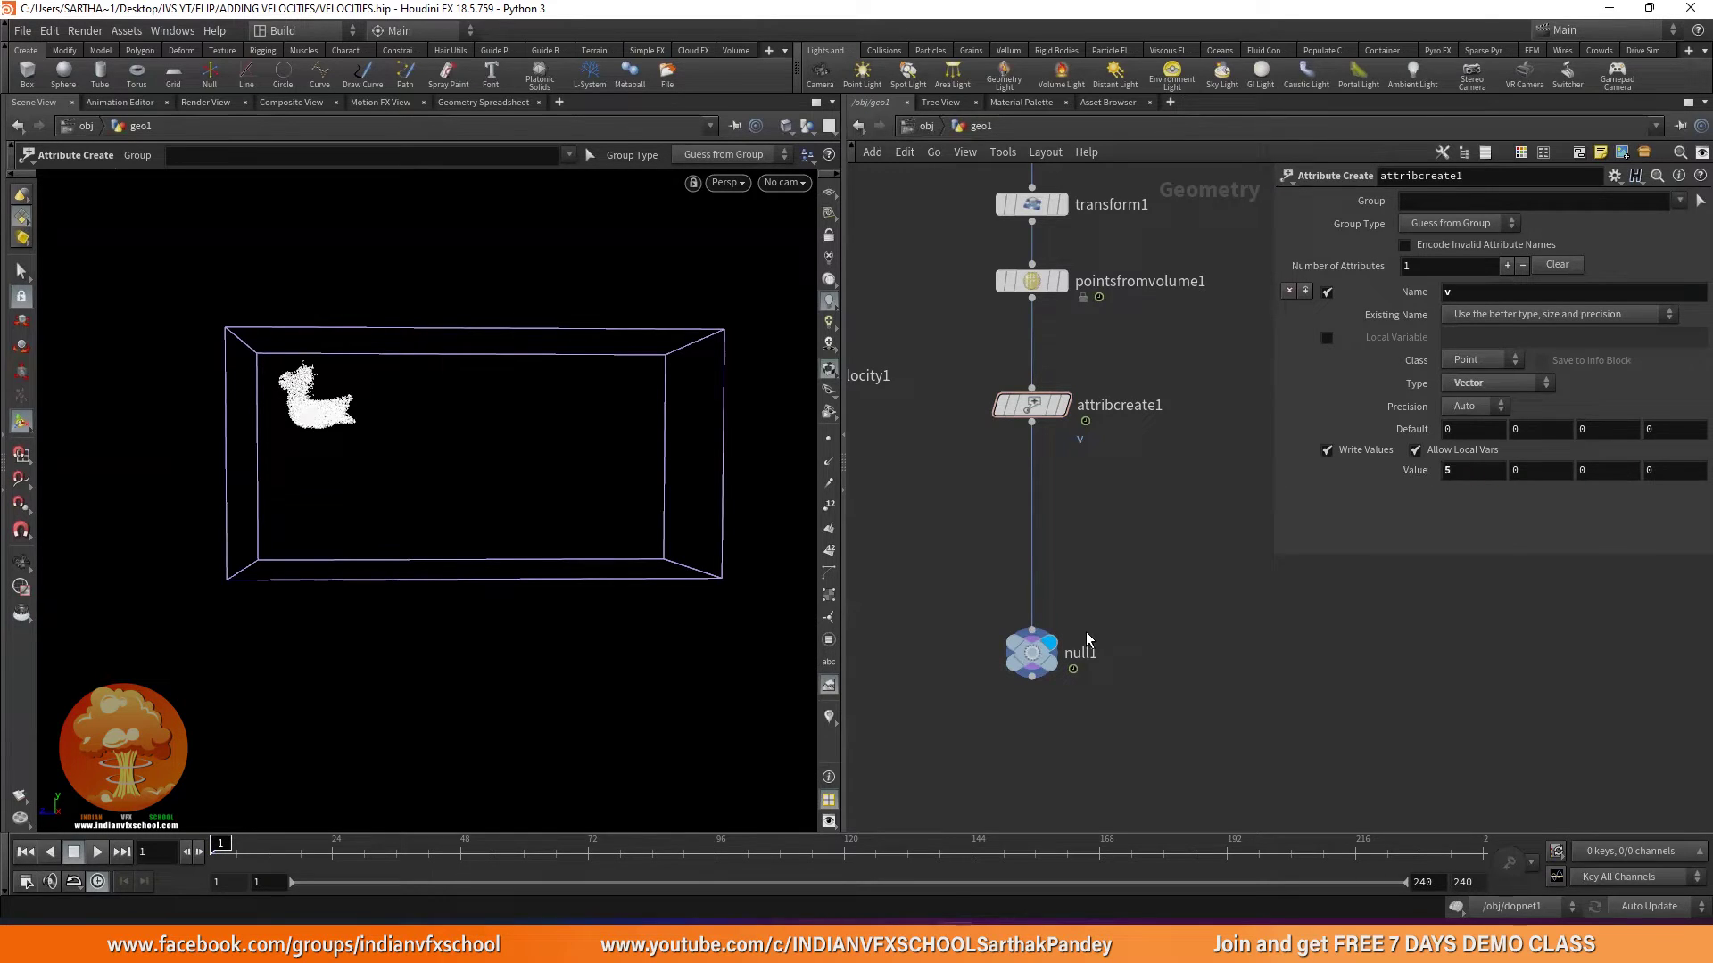
{"action": "left_click", "coordinate": [828, 716]}
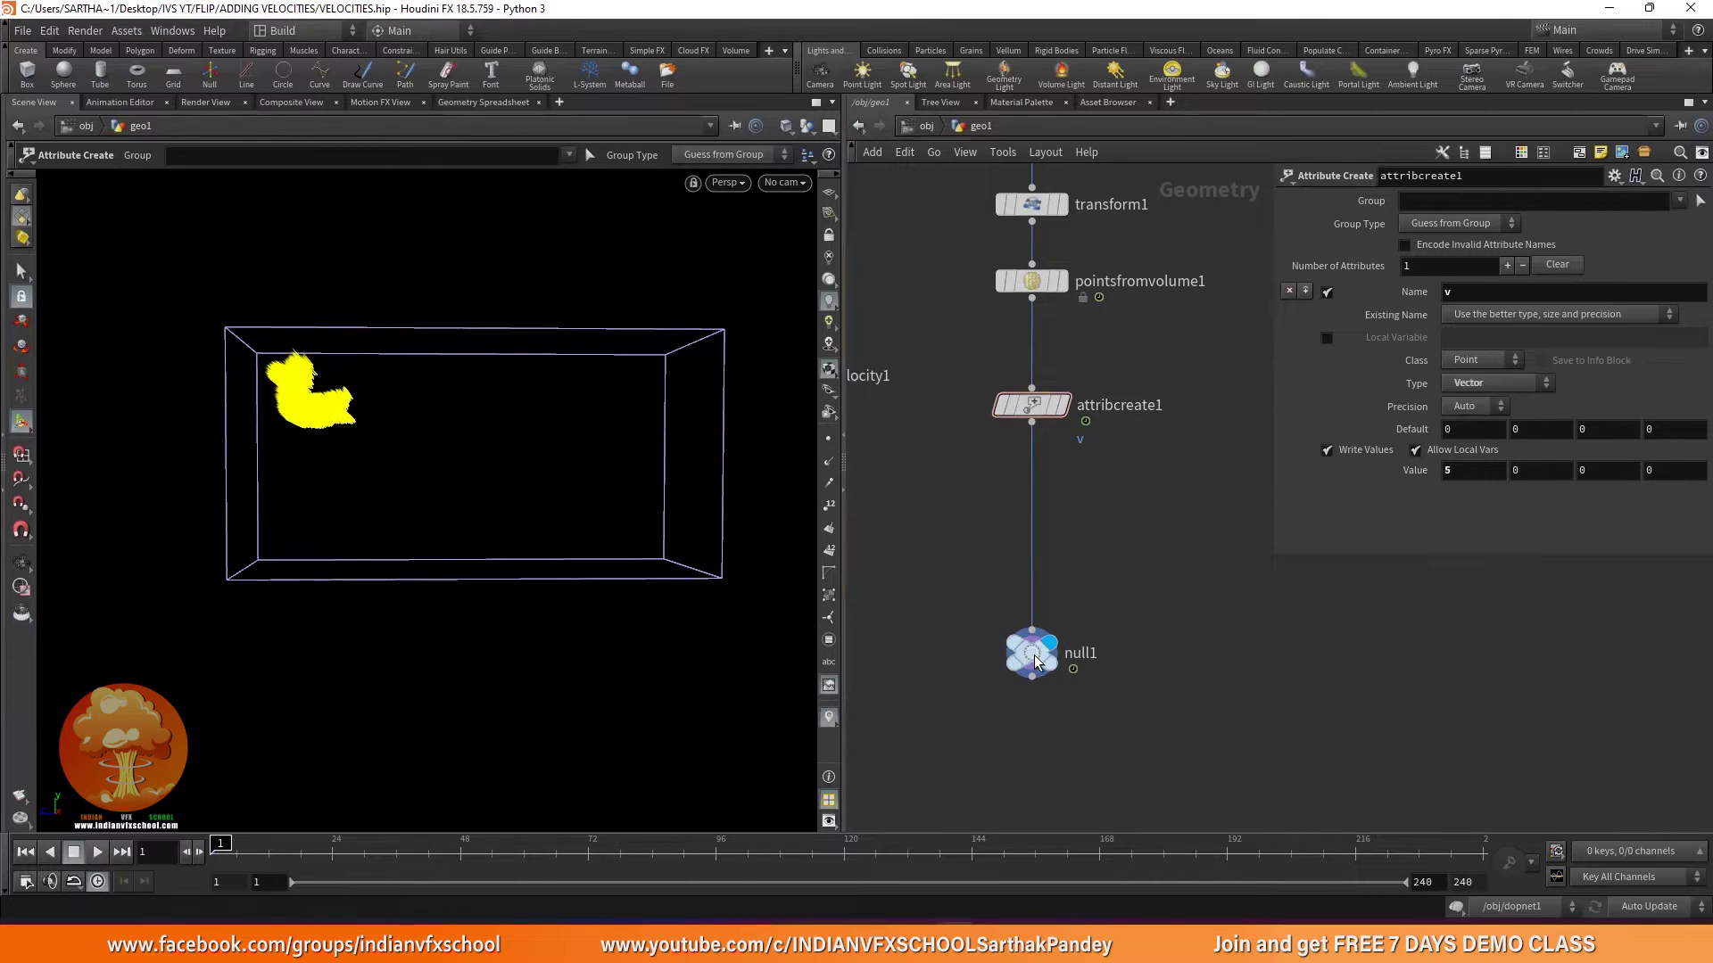
Check null1's info for the v attribute and orbit the viewport to upright the box.
{"action": "scroll", "coordinate": [1031, 653], "scroll_direction": "up", "scroll_amount": 3}
{"action": "left_click", "coordinate": [937, 656]}
{"action": "left_click", "coordinate": [1127, 644]}
{"action": "left_click", "coordinate": [1128, 644]}
{"action": "left_click", "coordinate": [1393, 392]}
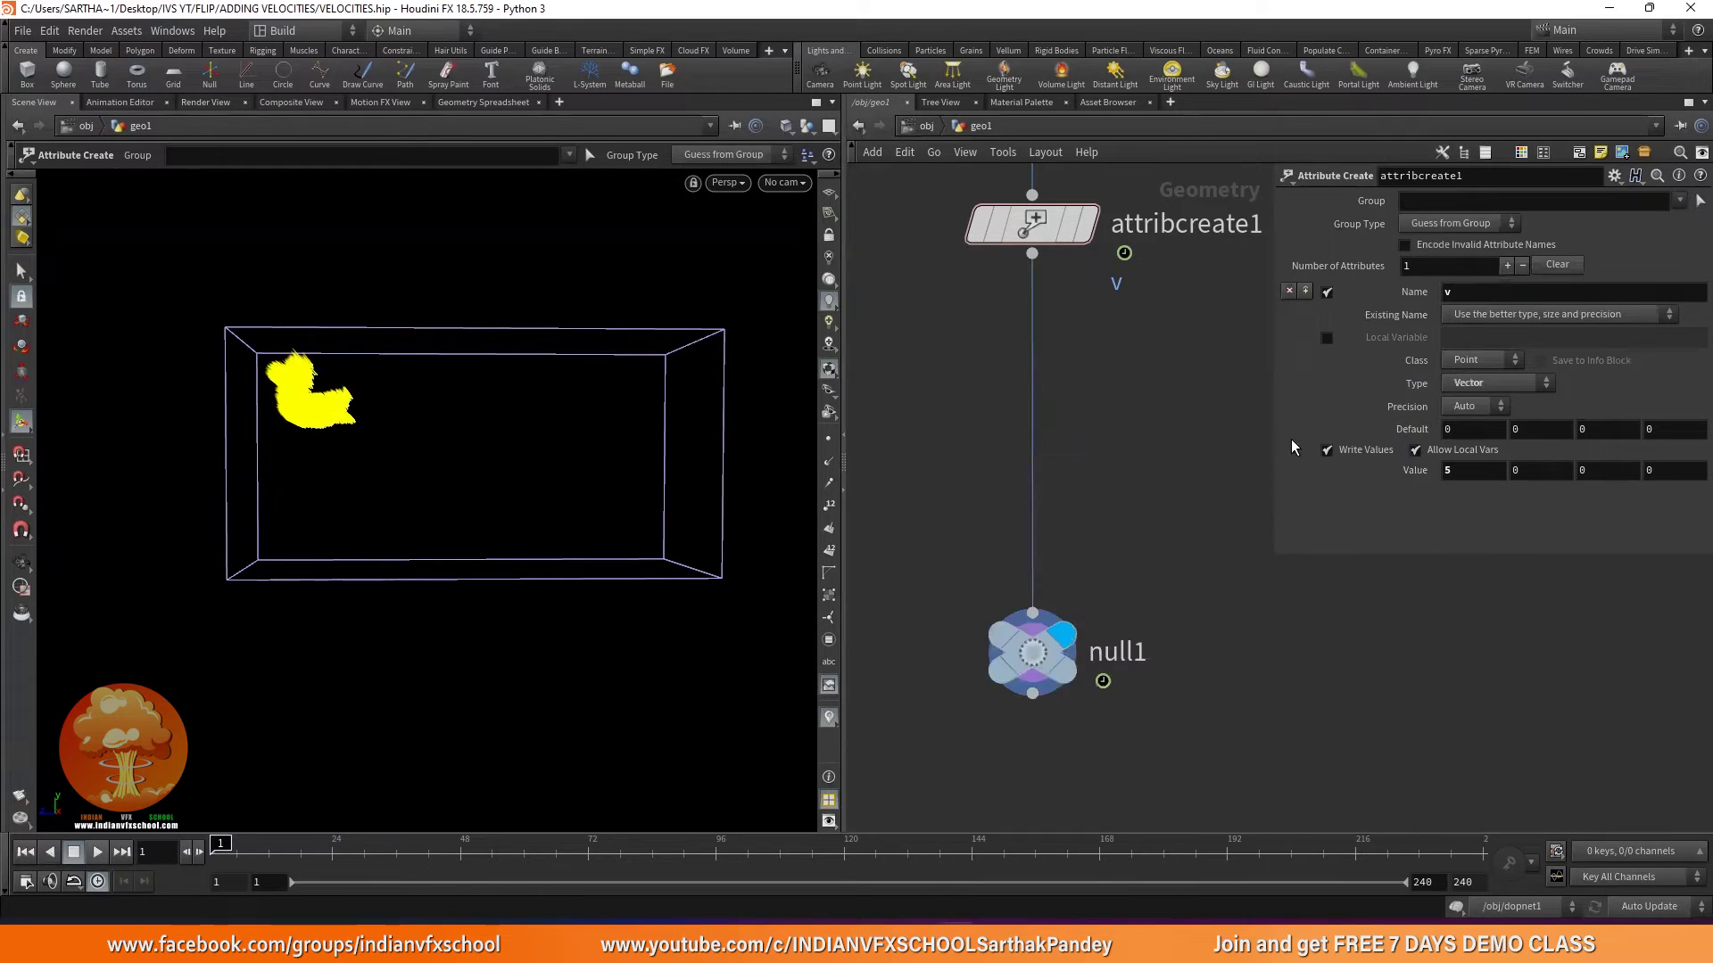
{"action": "key", "text": "Escape"}
{"action": "left_click_drag", "start_coordinate": [268, 431], "coordinate": [350, 400]}
{"action": "middle_click_drag", "start_coordinate": [372, 410], "coordinate": [460, 434]}
{"action": "key", "text": "Return"}
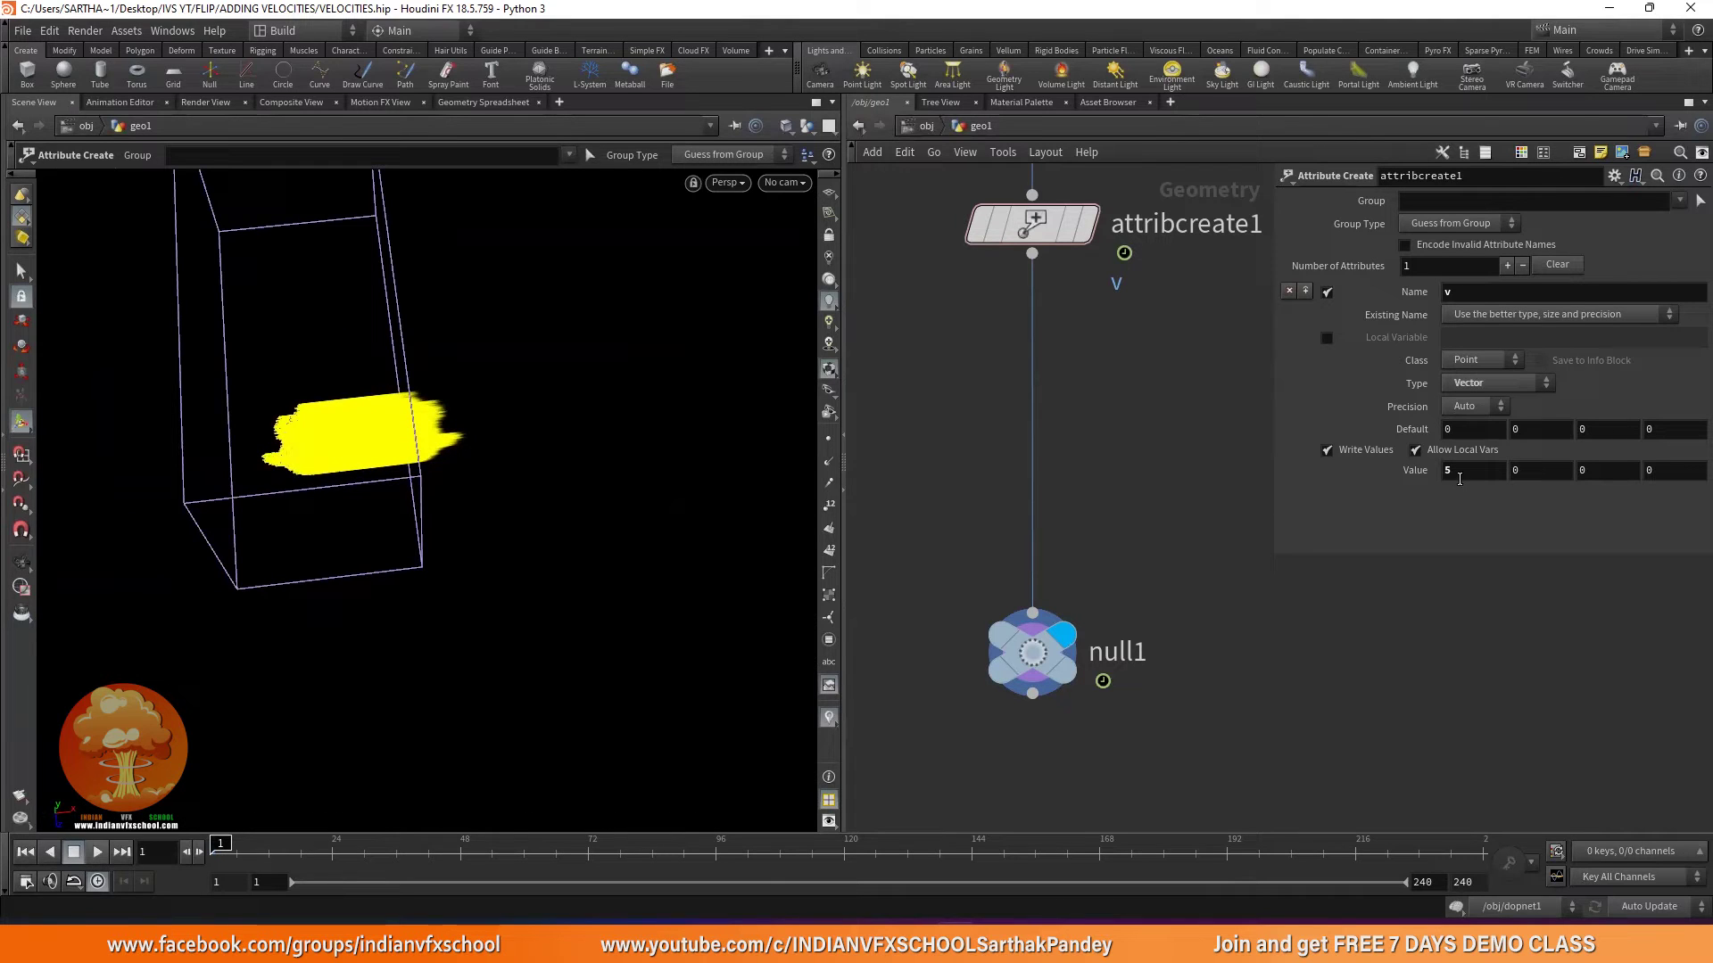
Change v to 0, 5, 0 and orbit to see the box side-on.
{"action": "type", "text": "0"}
{"action": "key", "text": "Return"}
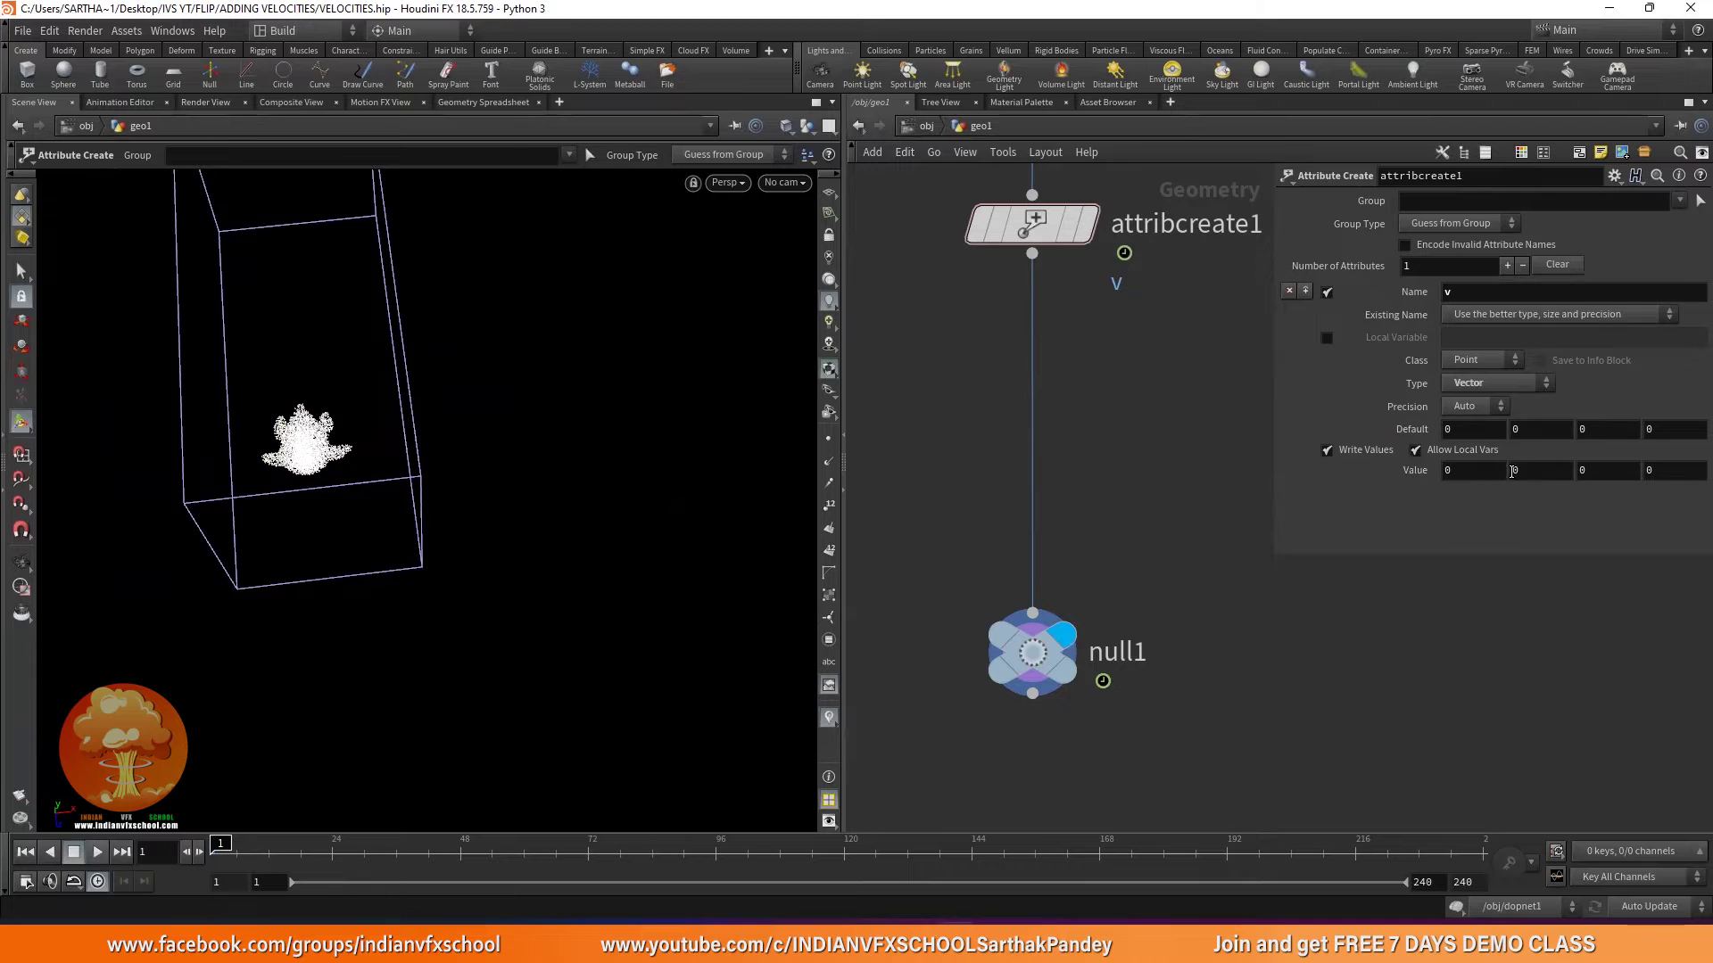
{"action": "type", "text": "5"}
{"action": "key", "text": "Return"}
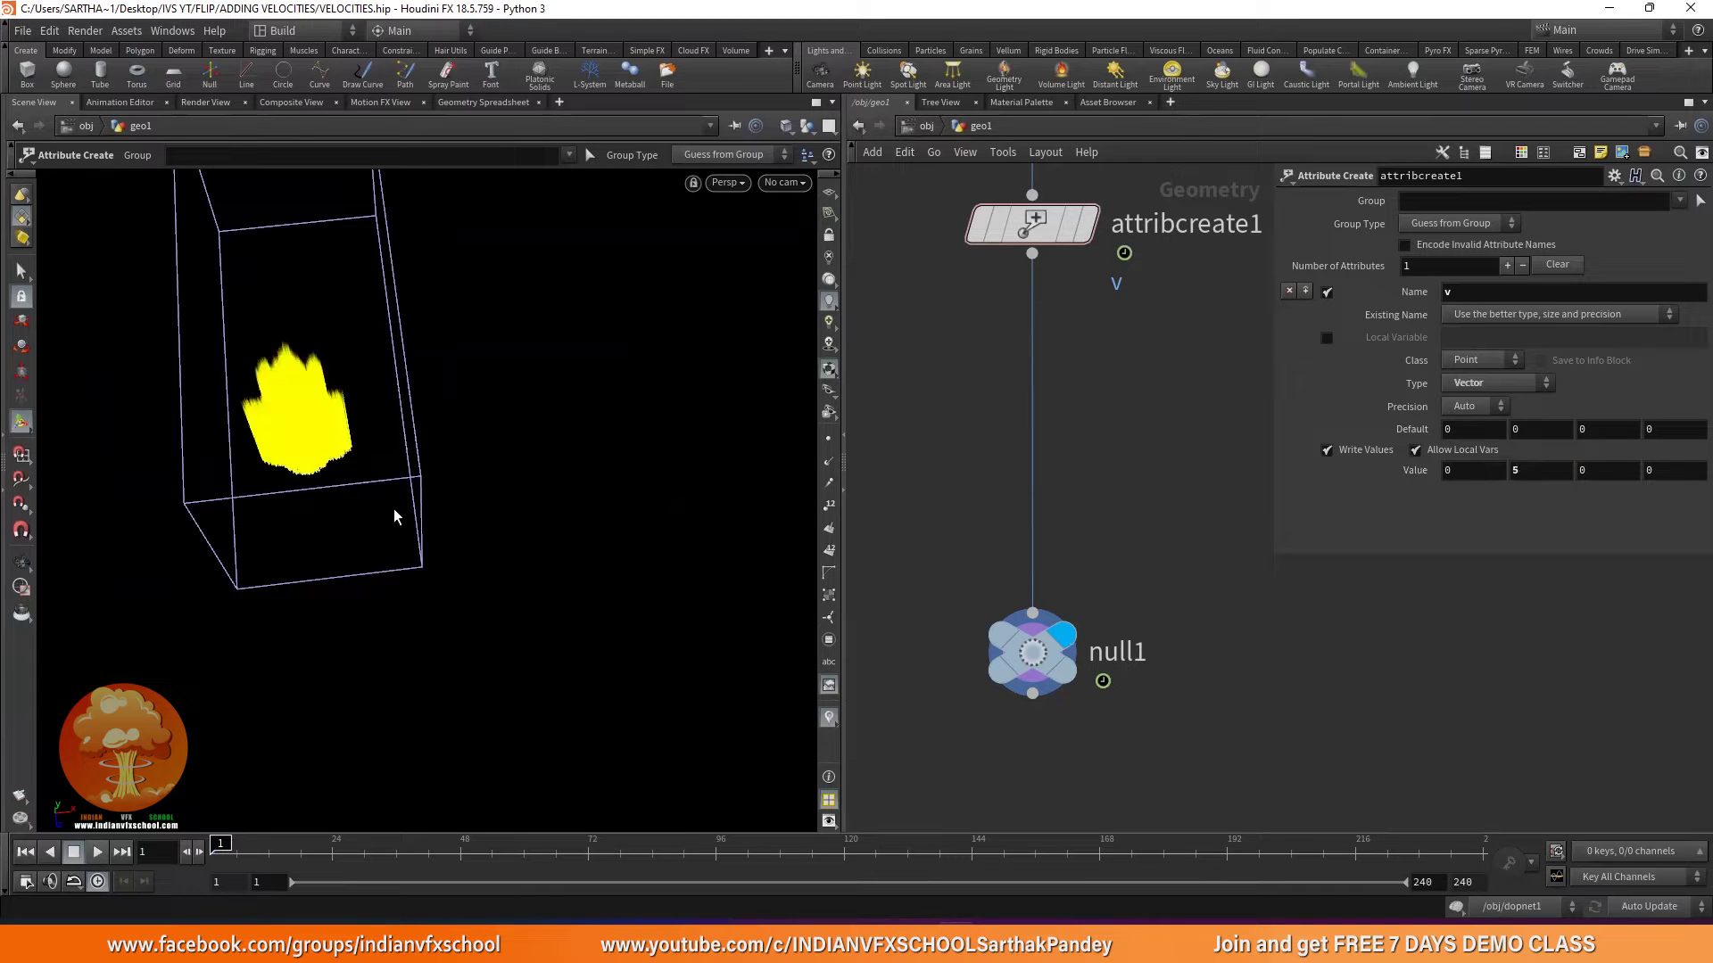
{"action": "key", "text": "Escape"}
{"action": "left_click_drag", "start_coordinate": [505, 473], "coordinate": [323, 314], "text": "alt"}
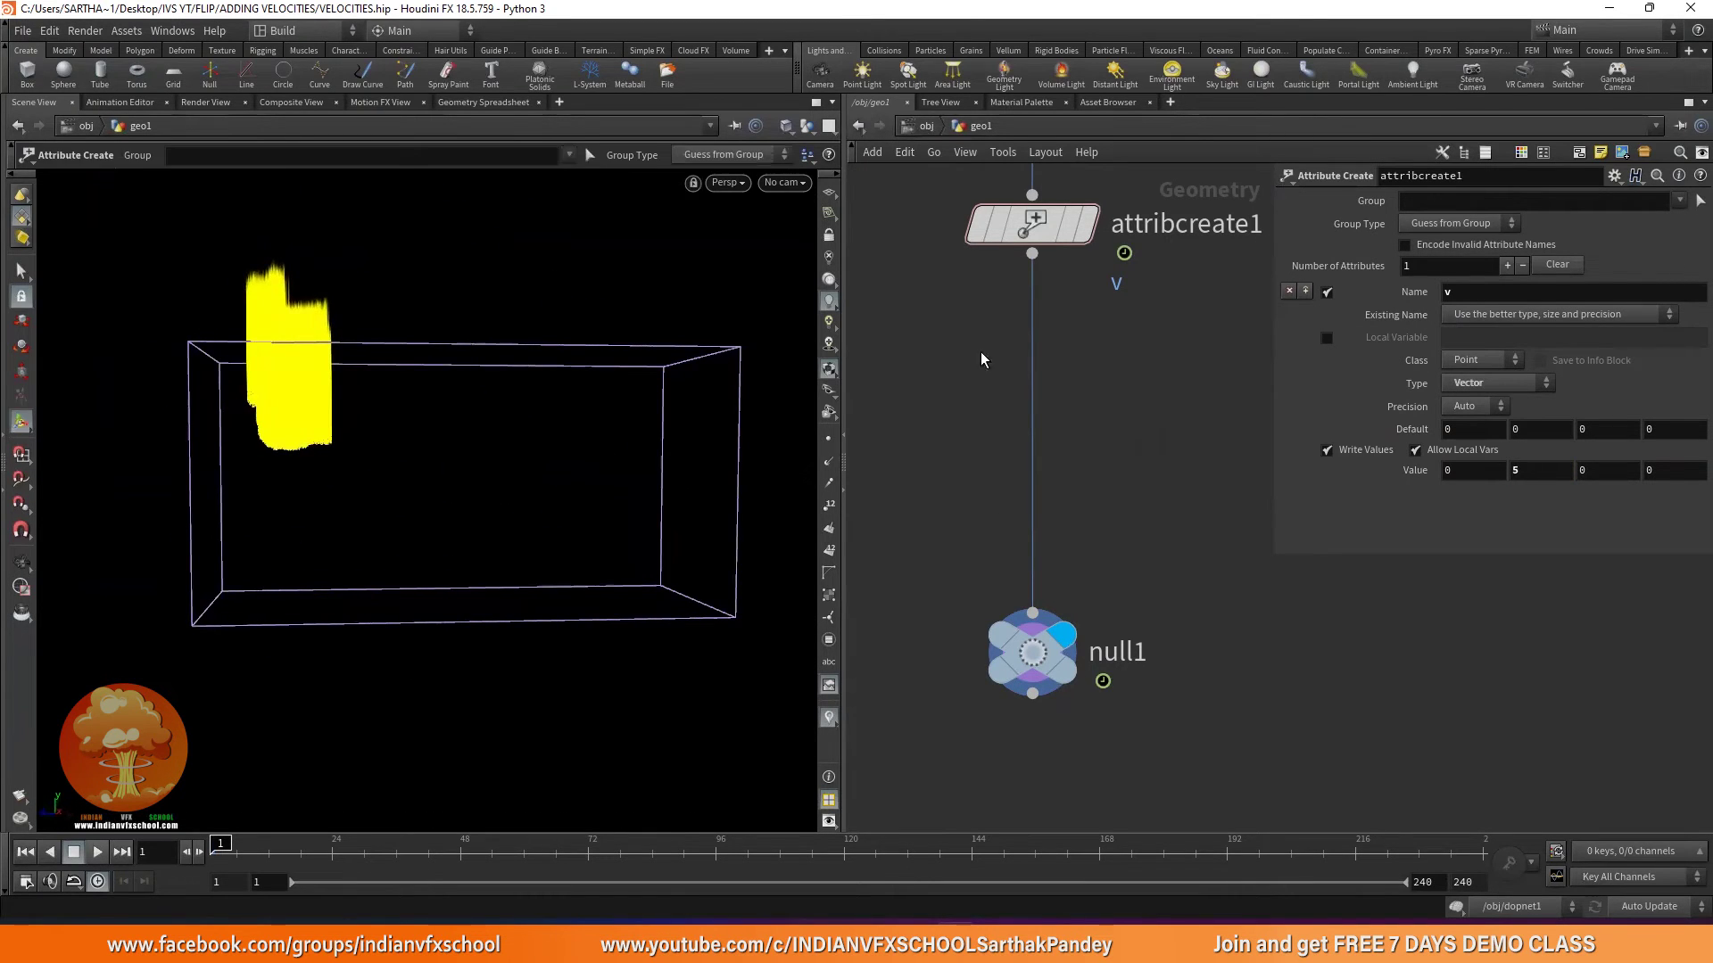
Change v to 0, 0, 5.
{"action": "double_click", "coordinate": [1529, 471]}
{"action": "type", "text": "0"}
{"action": "key", "text": "Return"}
{"action": "double_click", "coordinate": [1599, 471]}
{"action": "type", "text": "5"}
{"action": "key", "text": "Return"}
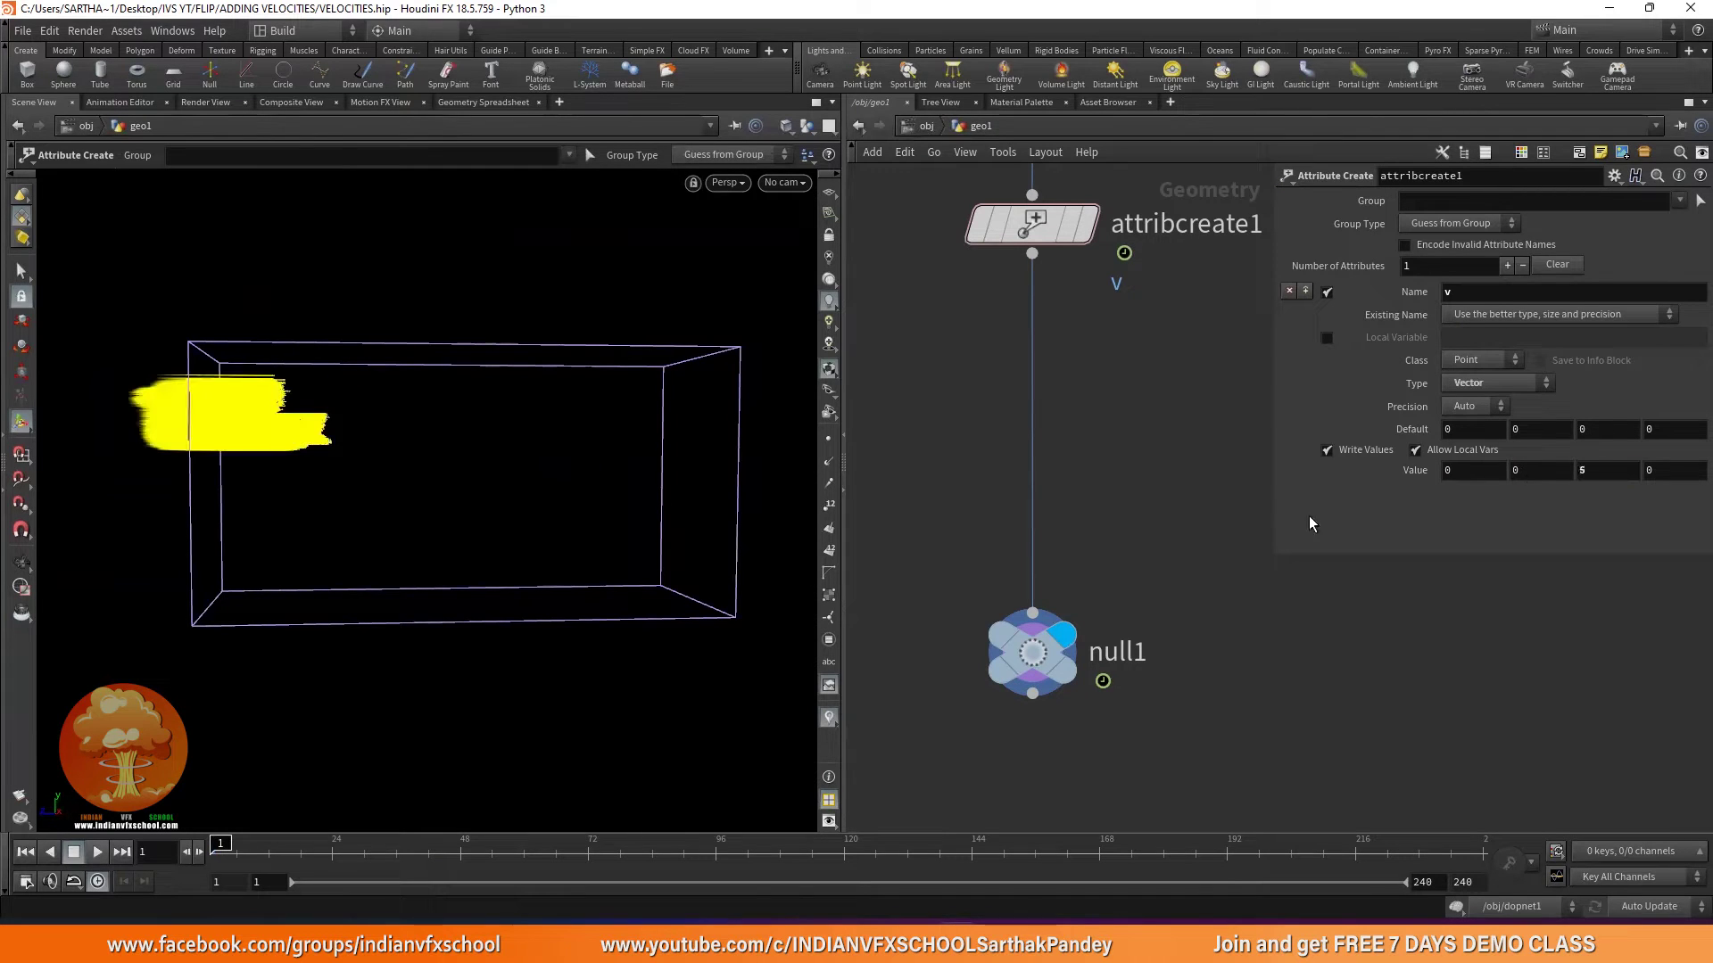
Set v to 0, 0, -5, preview the fluid playback, then return to frame 1.
{"action": "scroll", "coordinate": [961, 373], "scroll_direction": "down", "scroll_amount": 5}
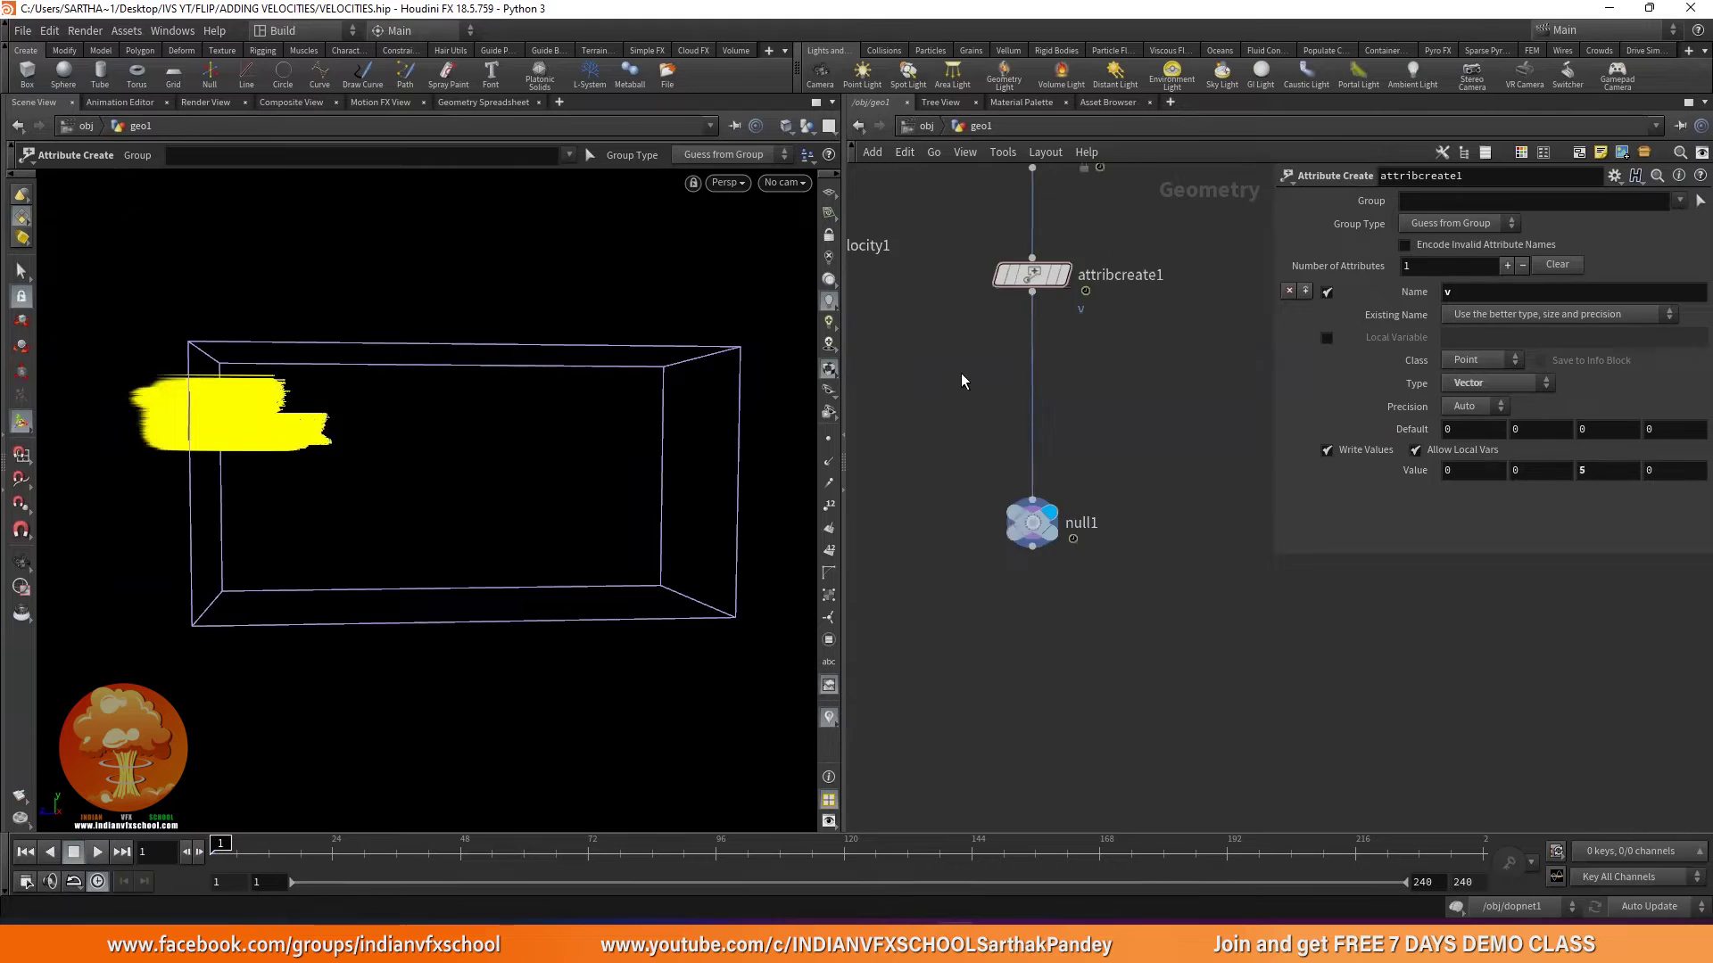
{"action": "scroll", "coordinate": [1135, 466], "scroll_direction": "up", "scroll_amount": 3}
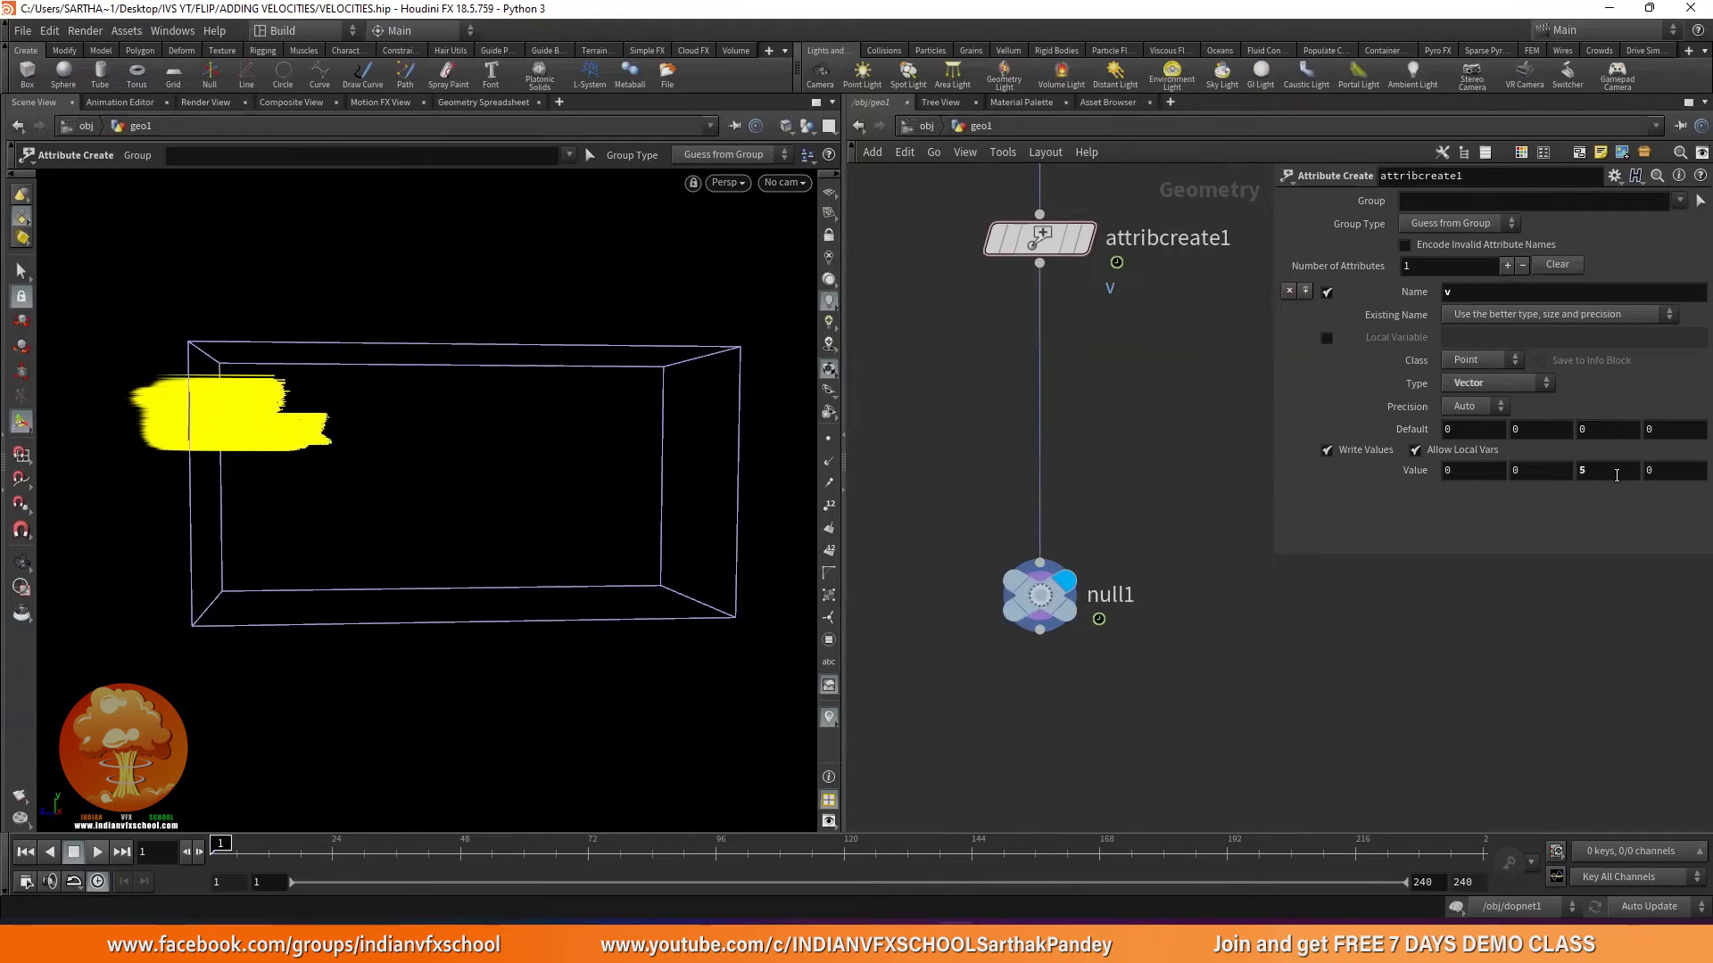
{"action": "double_click", "coordinate": [1617, 475]}
{"action": "type", "text": "-5"}
{"action": "key", "text": "Return"}
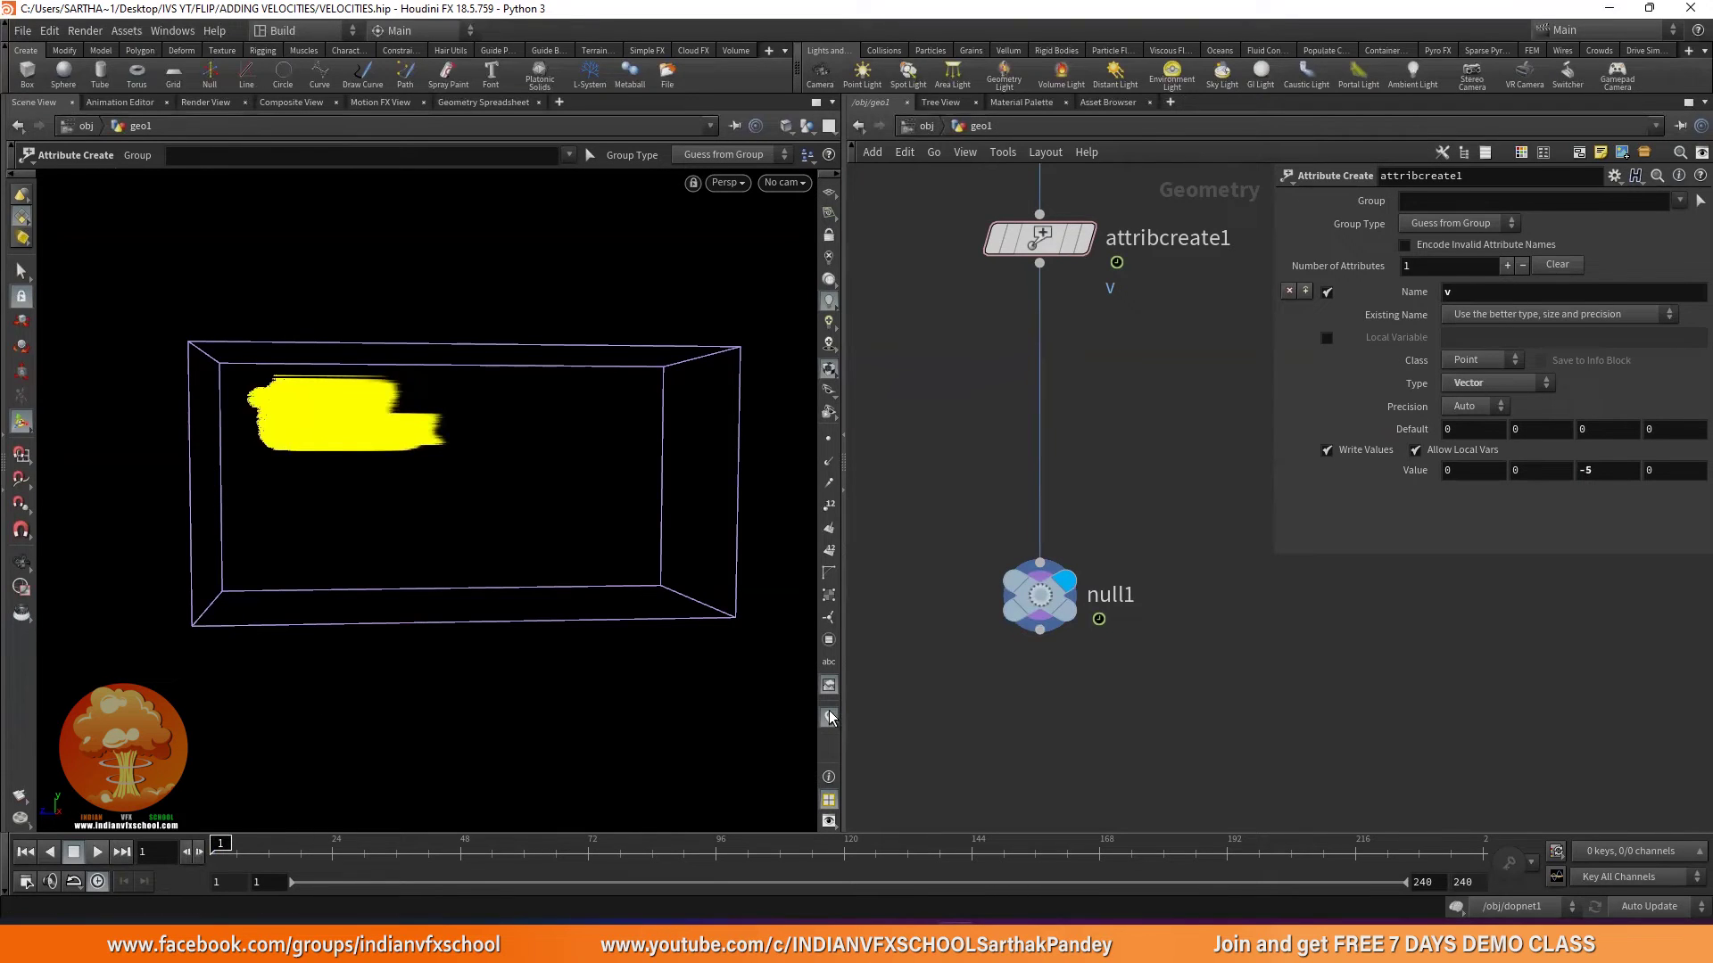
{"action": "left_click", "coordinate": [98, 852]}
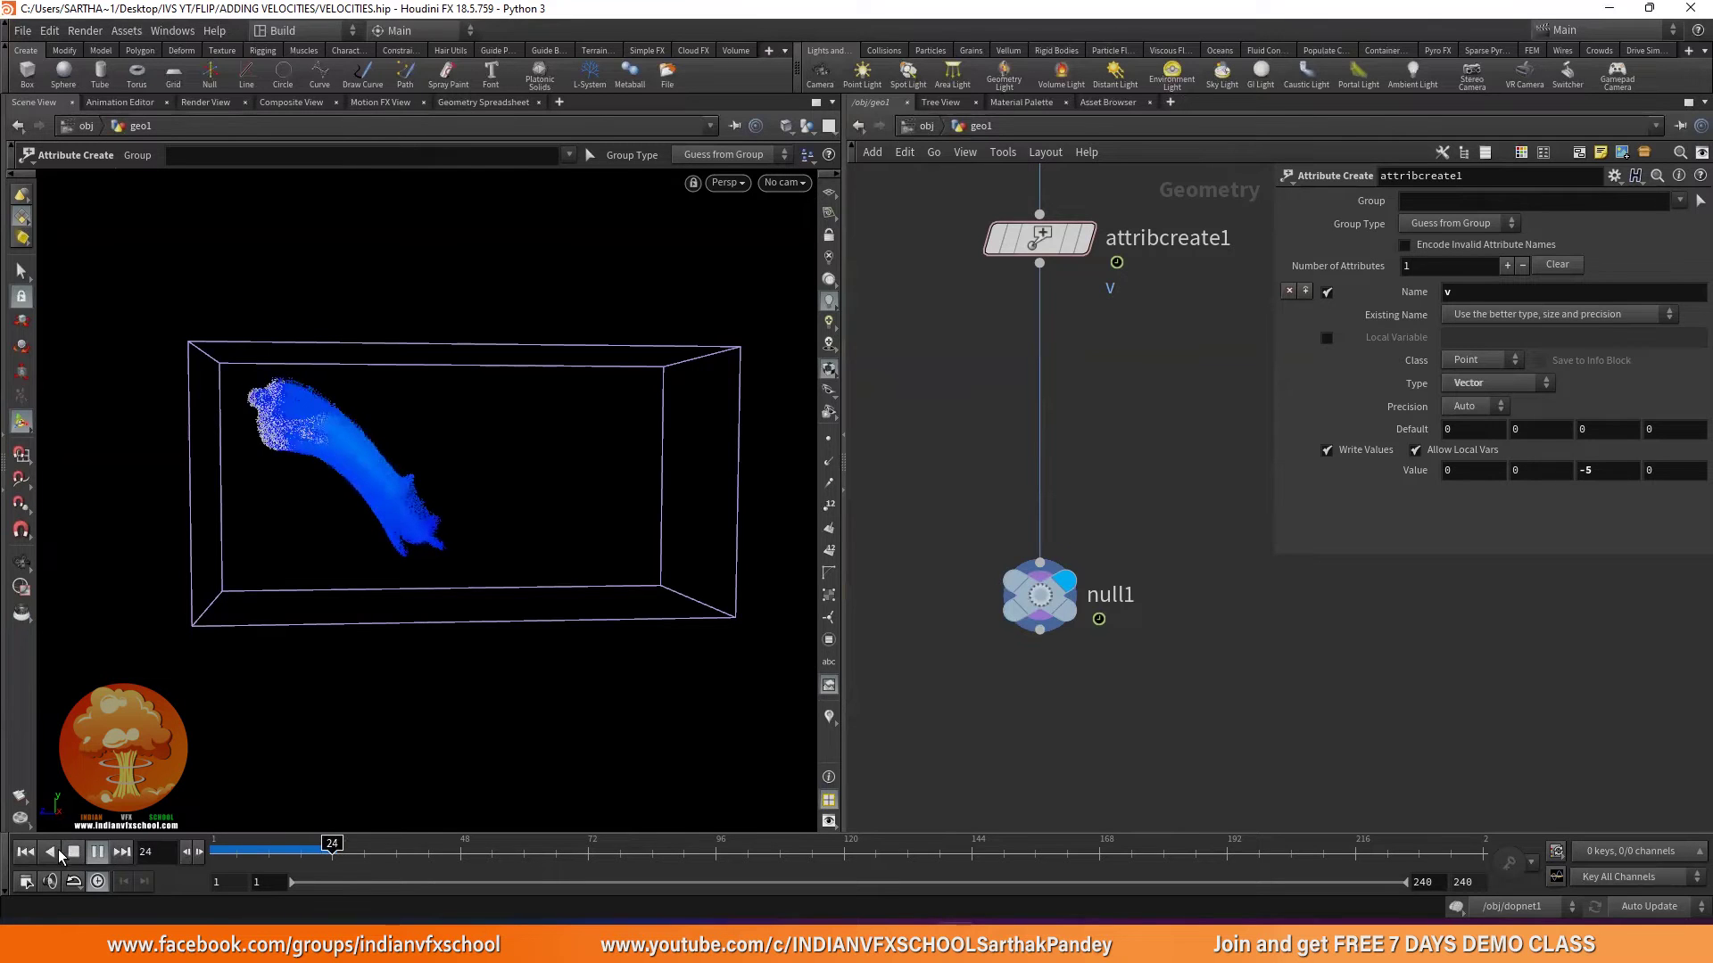
{"action": "left_click", "coordinate": [25, 852]}
Play the simulation again and display pointvelocity1's settings.
{"action": "scroll", "coordinate": [1154, 614], "scroll_direction": "down", "scroll_amount": 2}
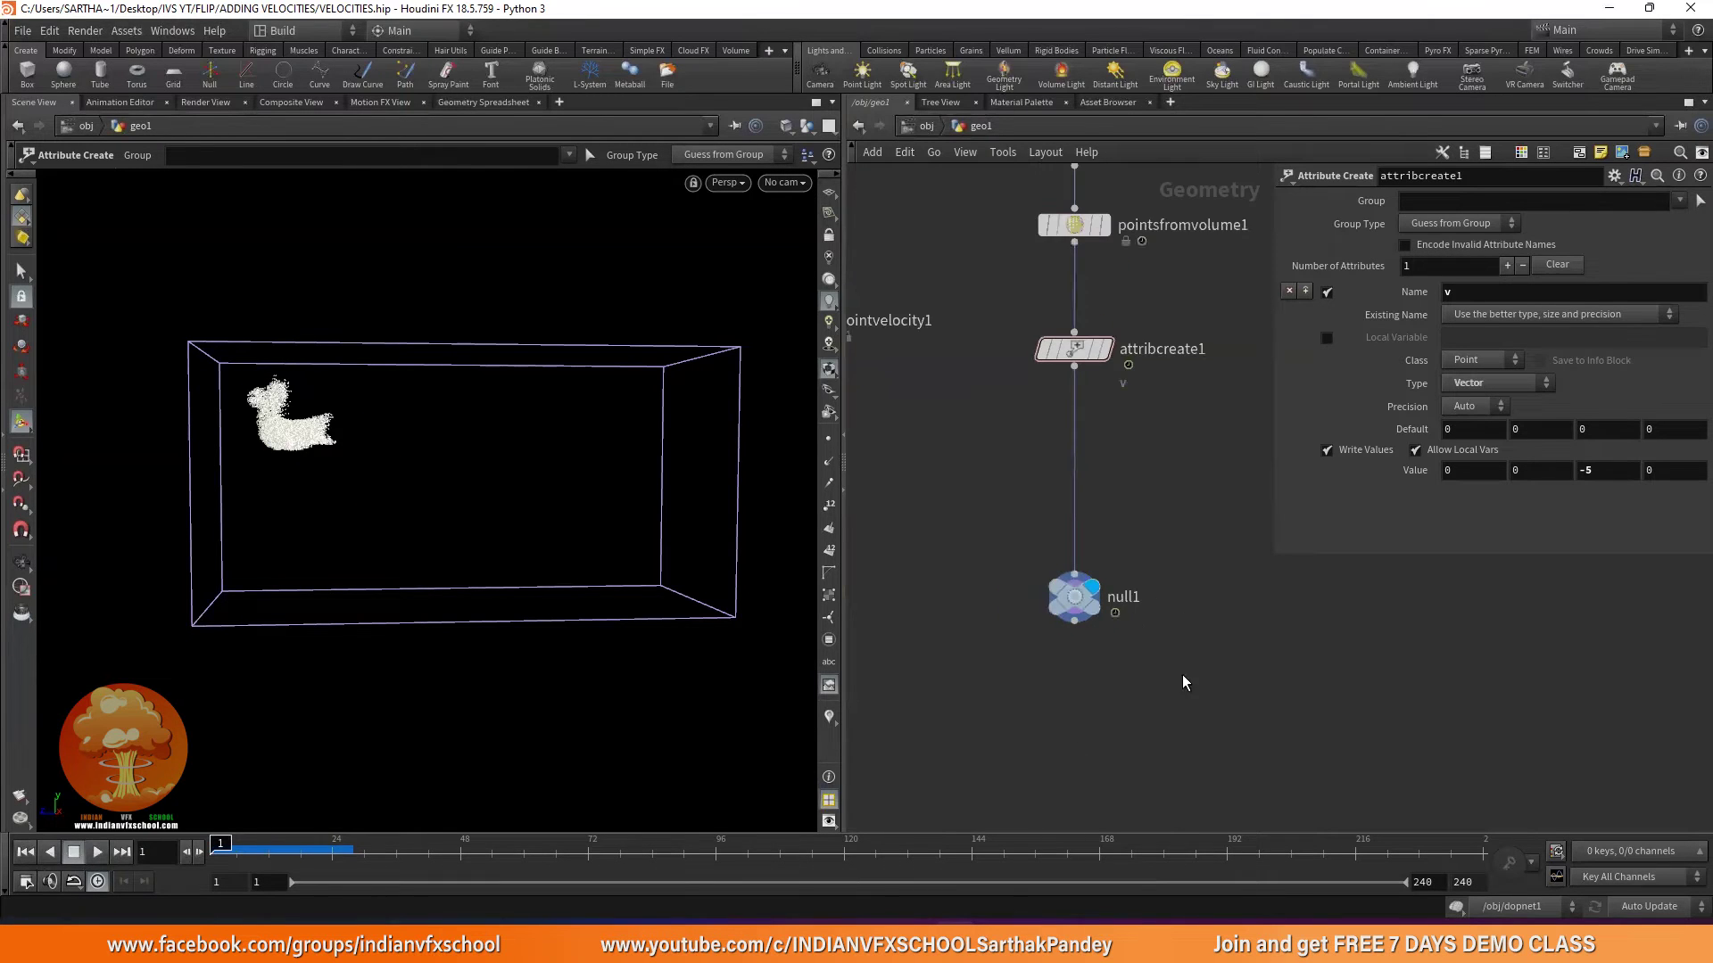
{"action": "left_click", "coordinate": [97, 852]}
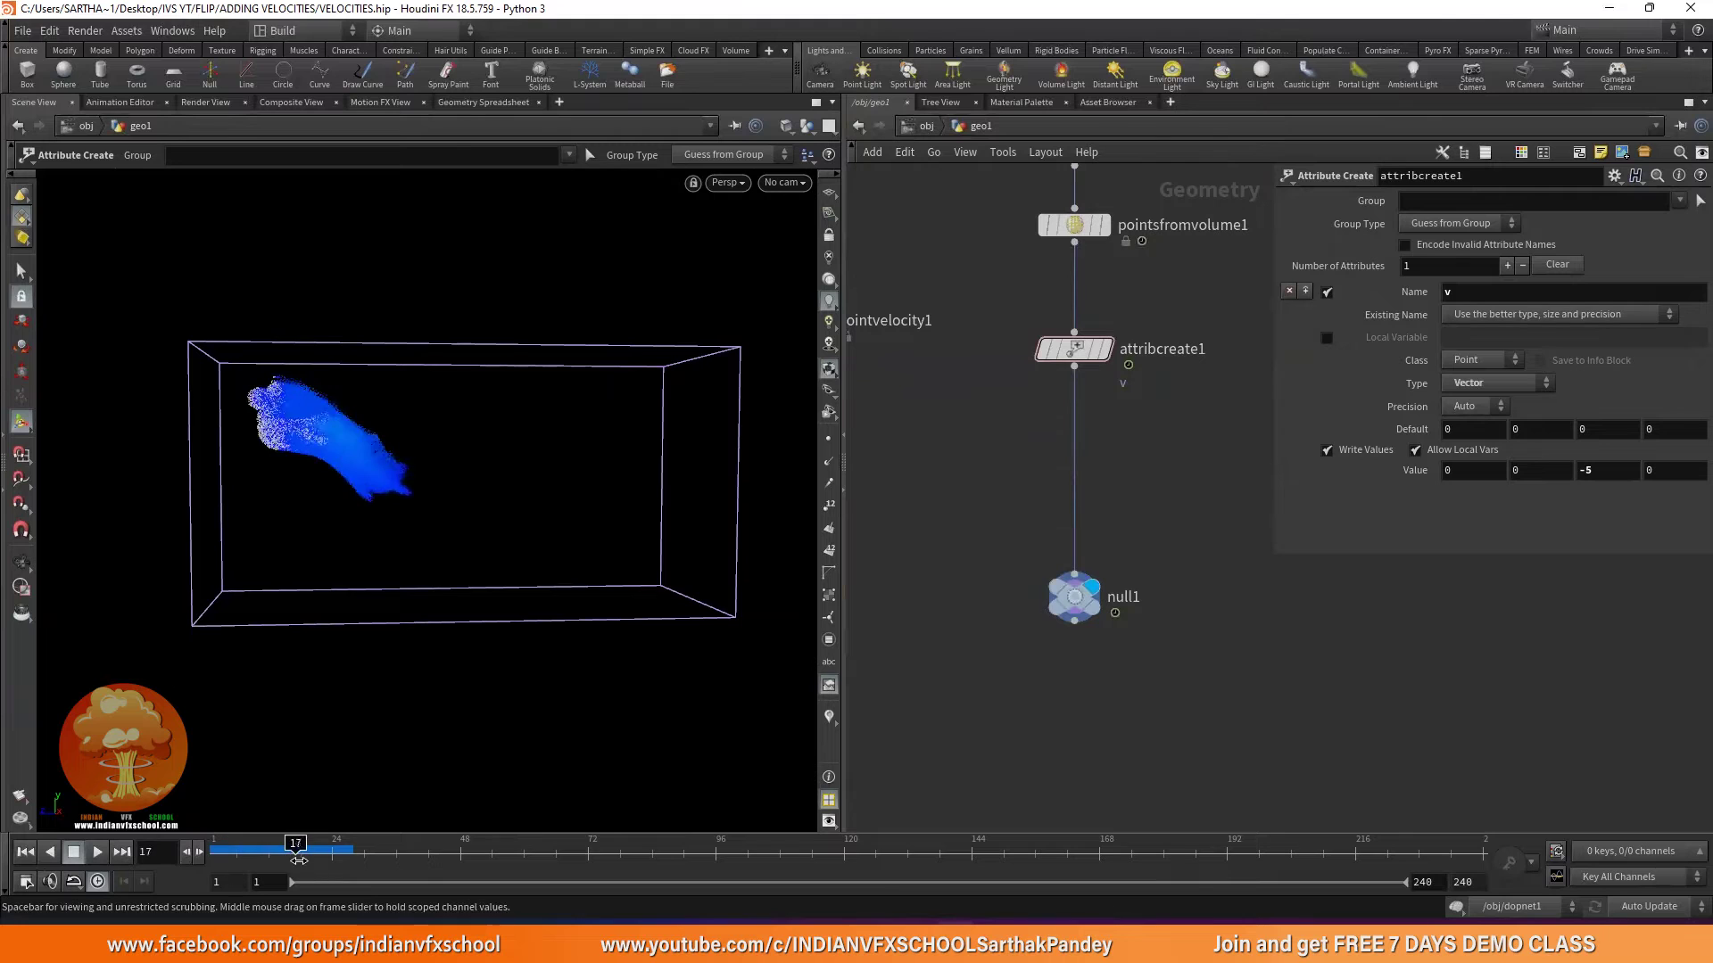
{"action": "scroll", "coordinate": [1107, 386], "scroll_direction": "down", "scroll_amount": 1}
{"action": "middle_click_drag", "start_coordinate": [1004, 403], "coordinate": [1097, 442]}
{"action": "scroll", "coordinate": [906, 335], "scroll_direction": "up", "scroll_amount": 3}
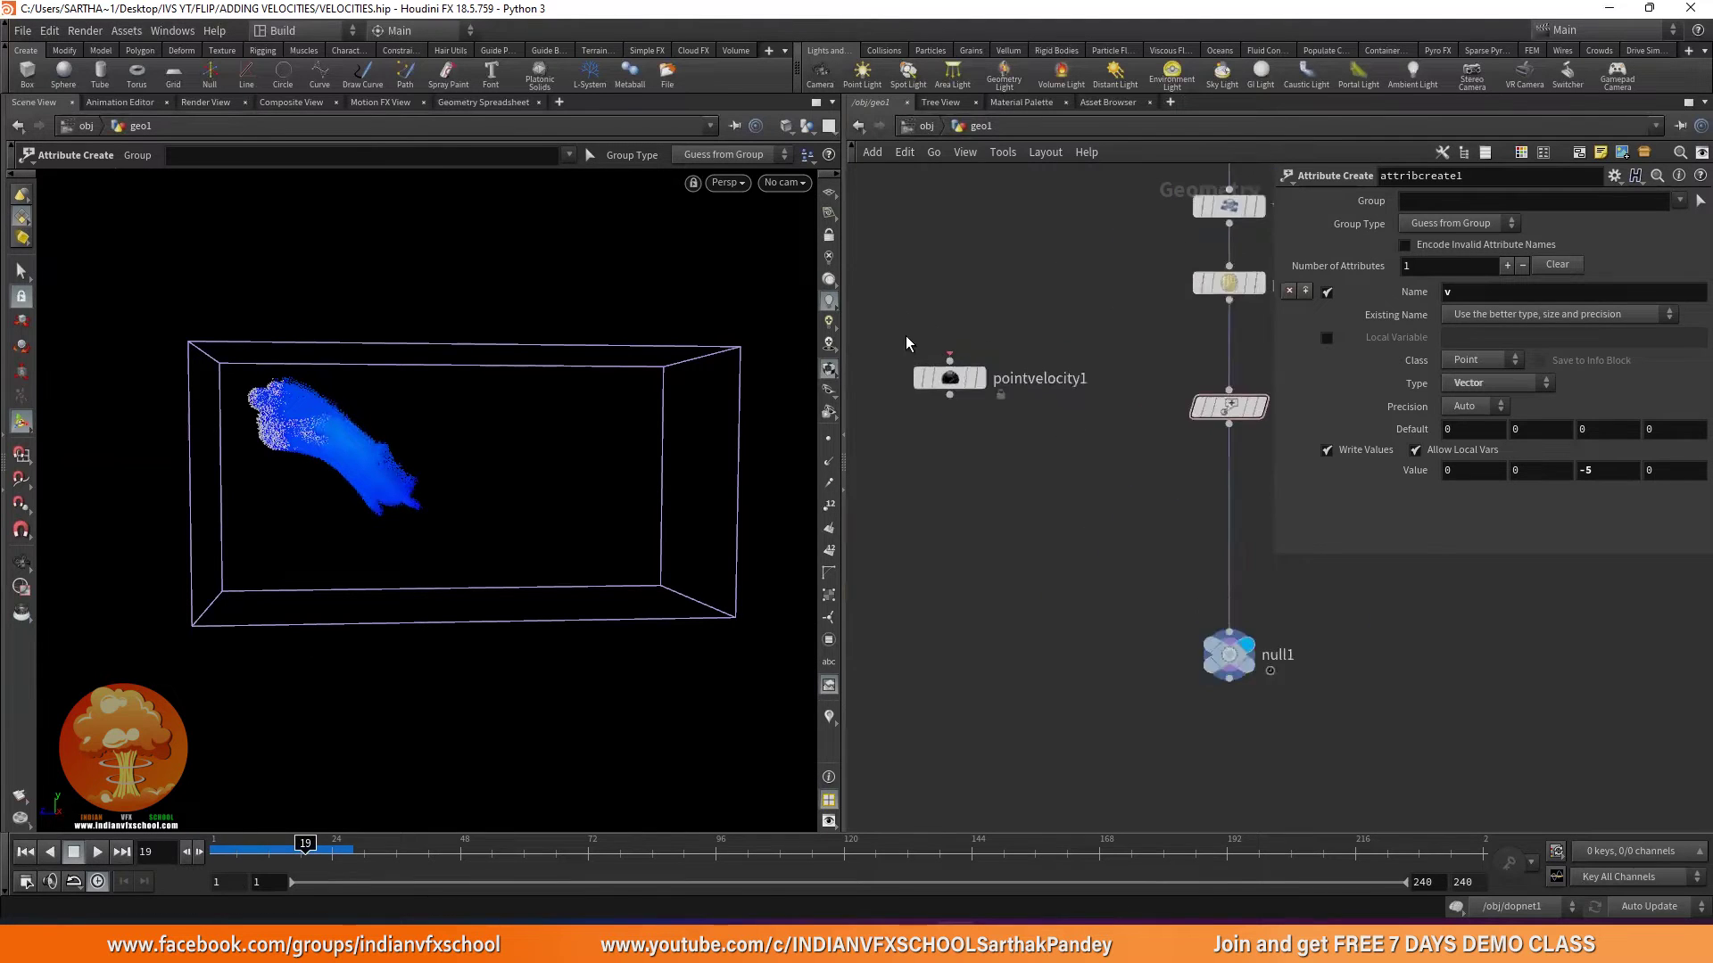
{"action": "left_click", "coordinate": [956, 396]}
Dive inside pointvelocity1 and inspect the save_v and group_attribute nodes.
{"action": "double_click", "coordinate": [965, 397]}
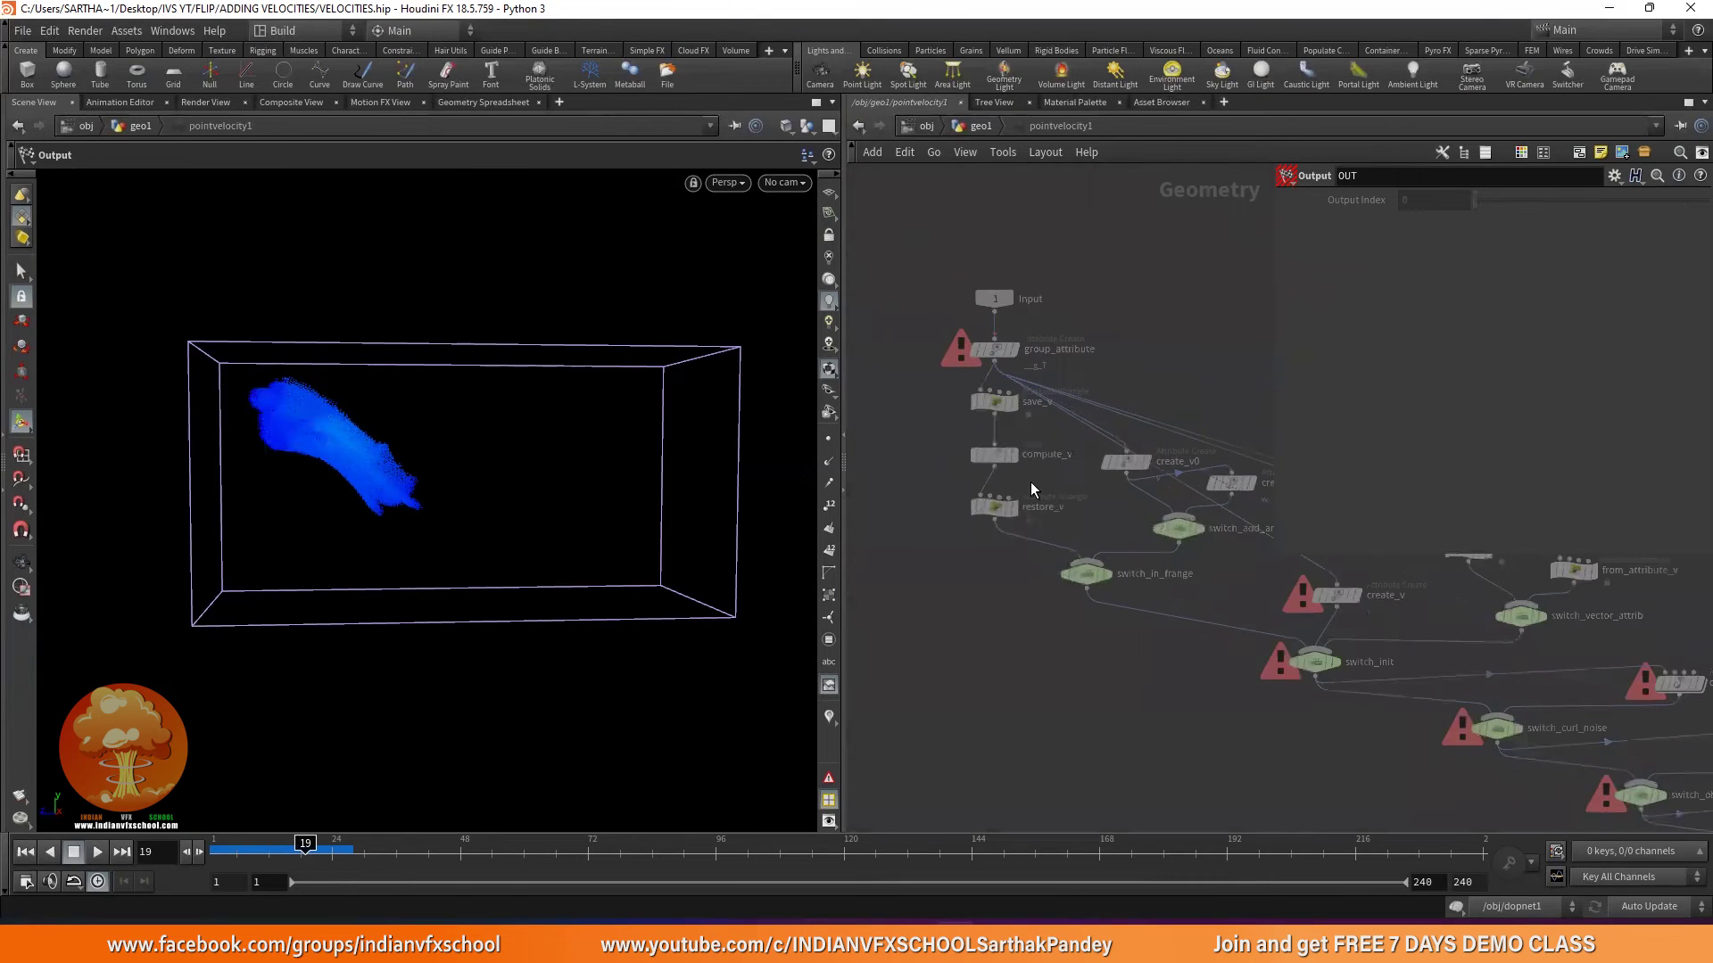
{"action": "scroll", "coordinate": [1019, 389], "scroll_direction": "up", "scroll_amount": 3}
{"action": "left_click", "coordinate": [988, 418]}
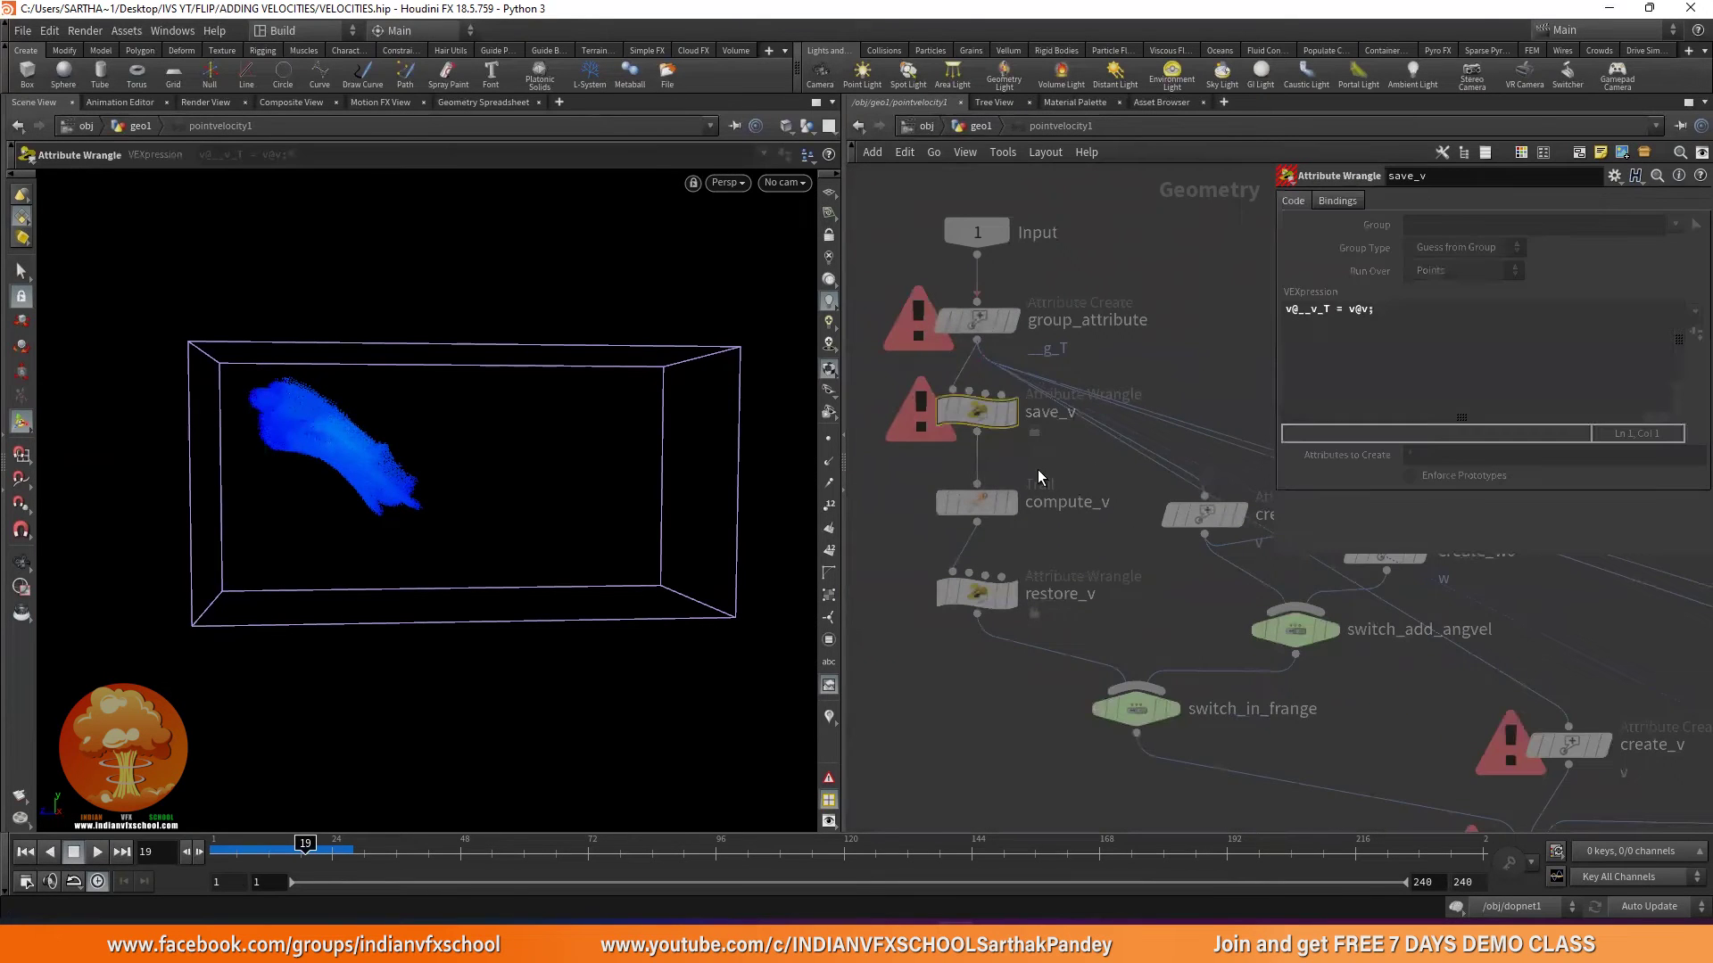
{"action": "scroll", "coordinate": [981, 330], "scroll_direction": "up", "scroll_amount": 2}
{"action": "left_click", "coordinate": [977, 316]}
{"action": "scroll", "coordinate": [989, 429], "scroll_direction": "down", "scroll_amount": 3}
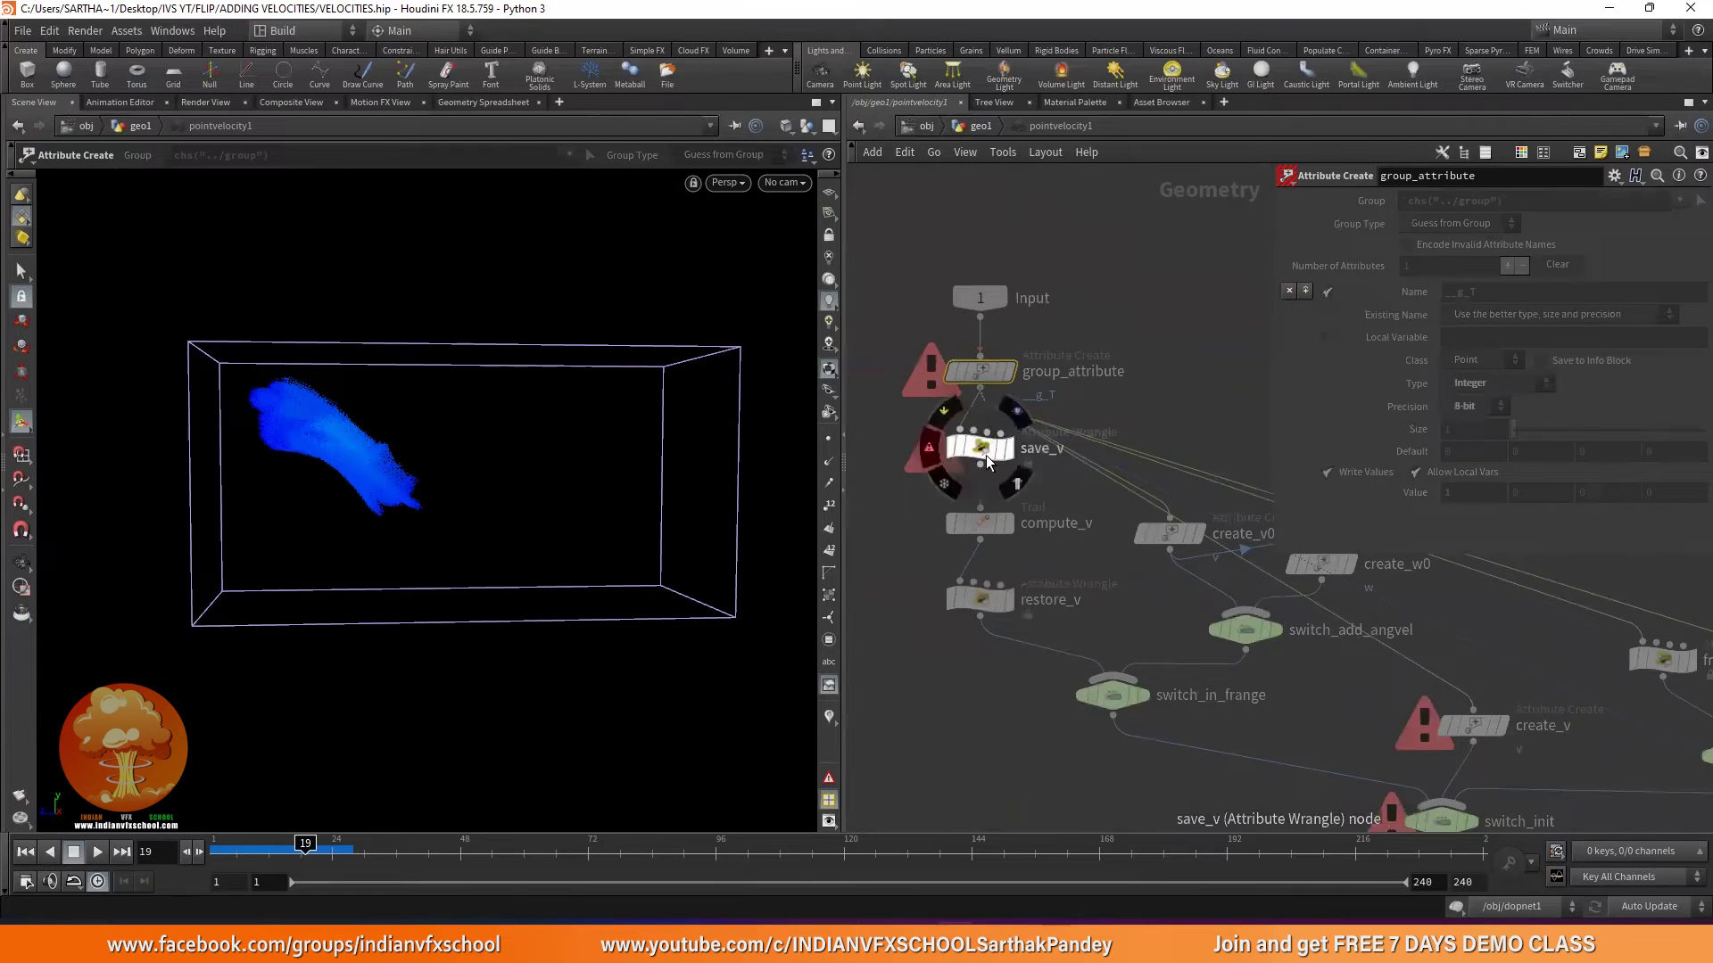
{"action": "left_click", "coordinate": [986, 455]}
{"action": "scroll", "coordinate": [1009, 524], "scroll_direction": "down", "scroll_amount": 3}
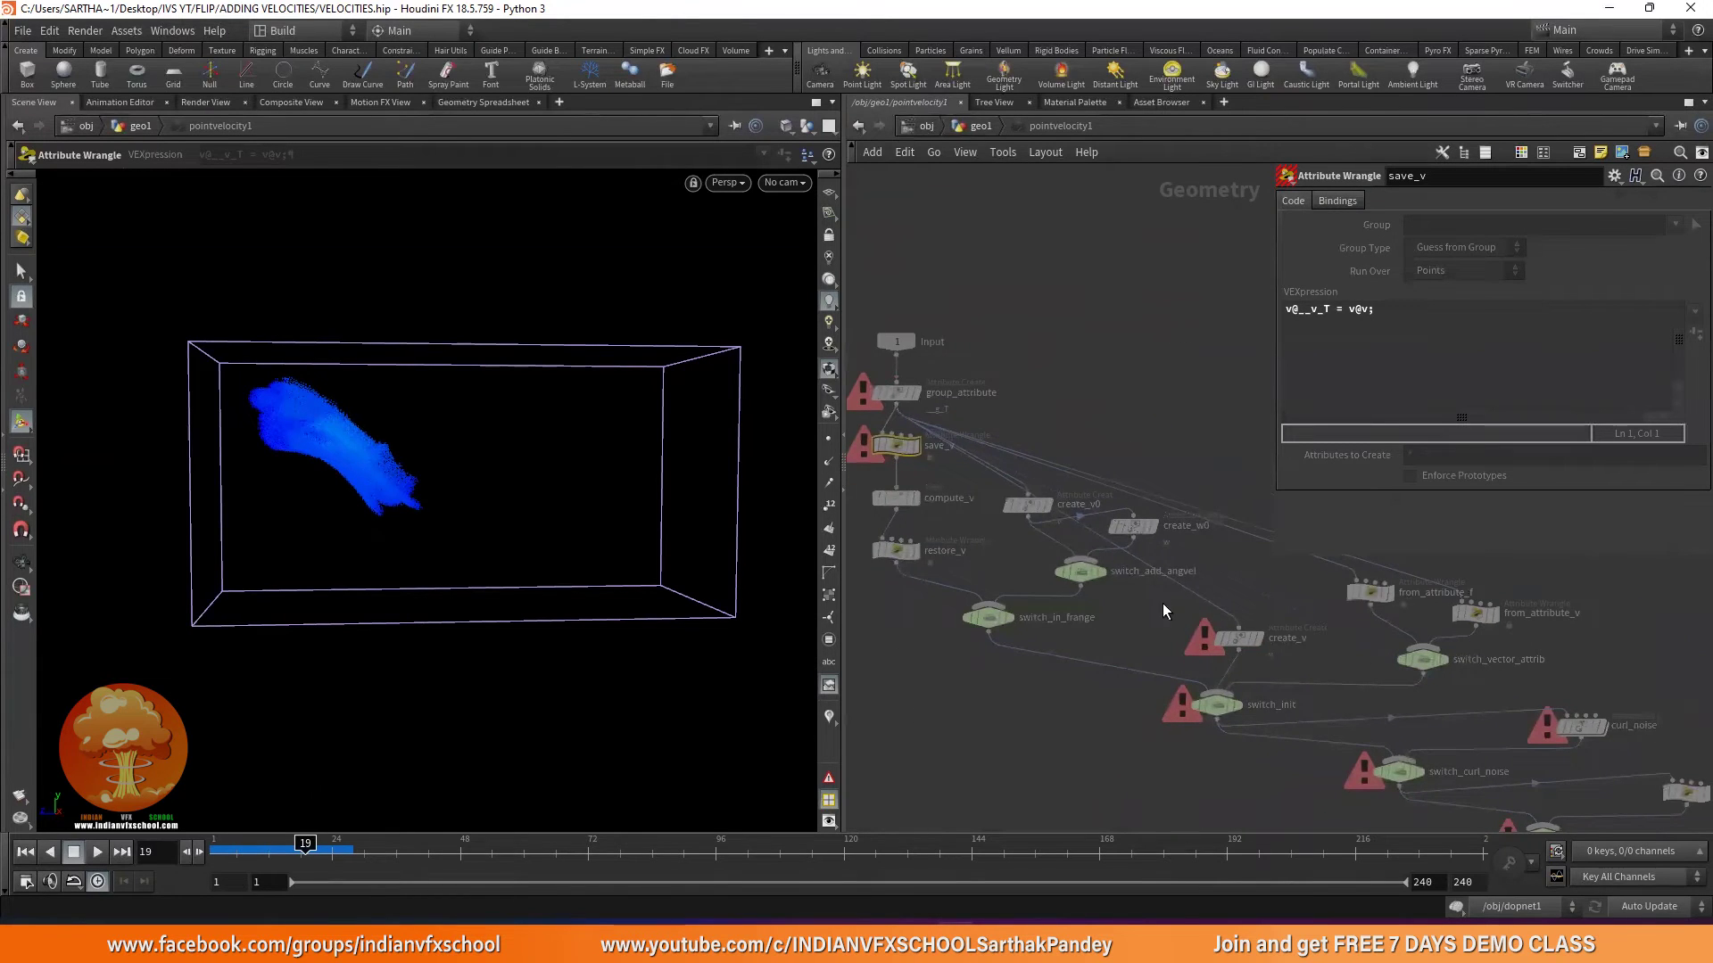
Inspect the curl_noise node, then go back up to the geo1 network.
{"action": "middle_click_drag", "start_coordinate": [1163, 603], "coordinate": [942, 509]}
{"action": "scroll", "coordinate": [1071, 589], "scroll_direction": "down", "scroll_amount": 3}
{"action": "scroll", "coordinate": [1019, 571], "scroll_direction": "up", "scroll_amount": 6}
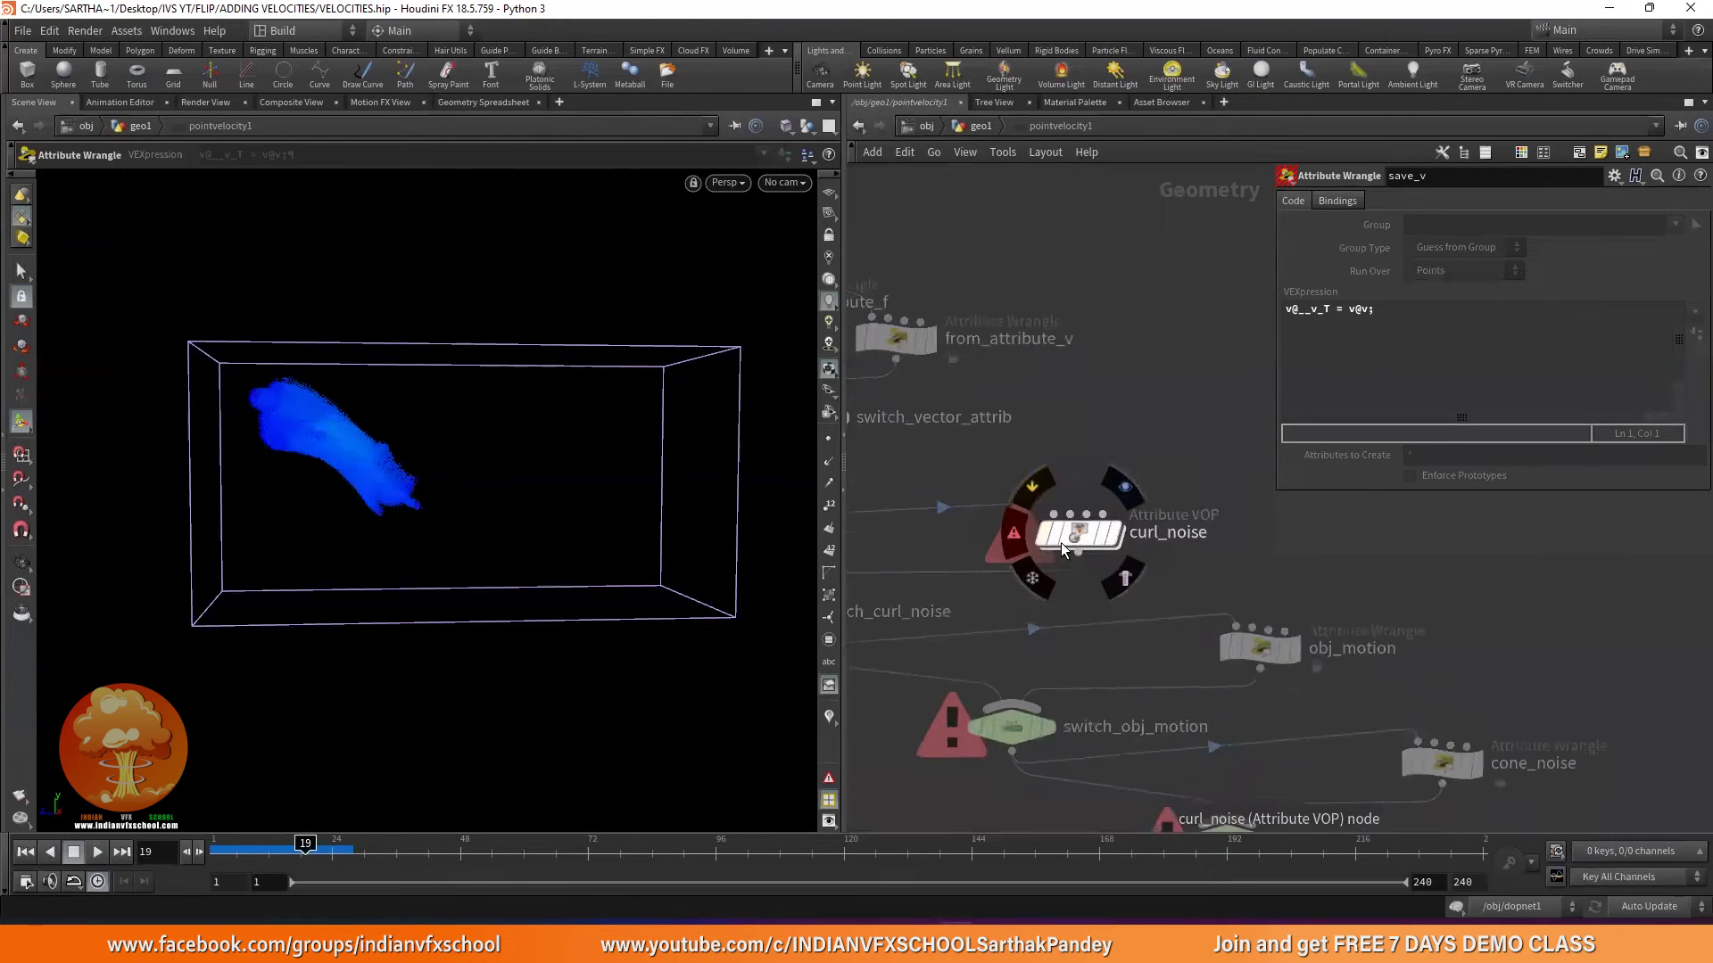
{"action": "left_click", "coordinate": [1102, 541]}
{"action": "scroll", "coordinate": [1106, 571], "scroll_direction": "down", "scroll_amount": 5}
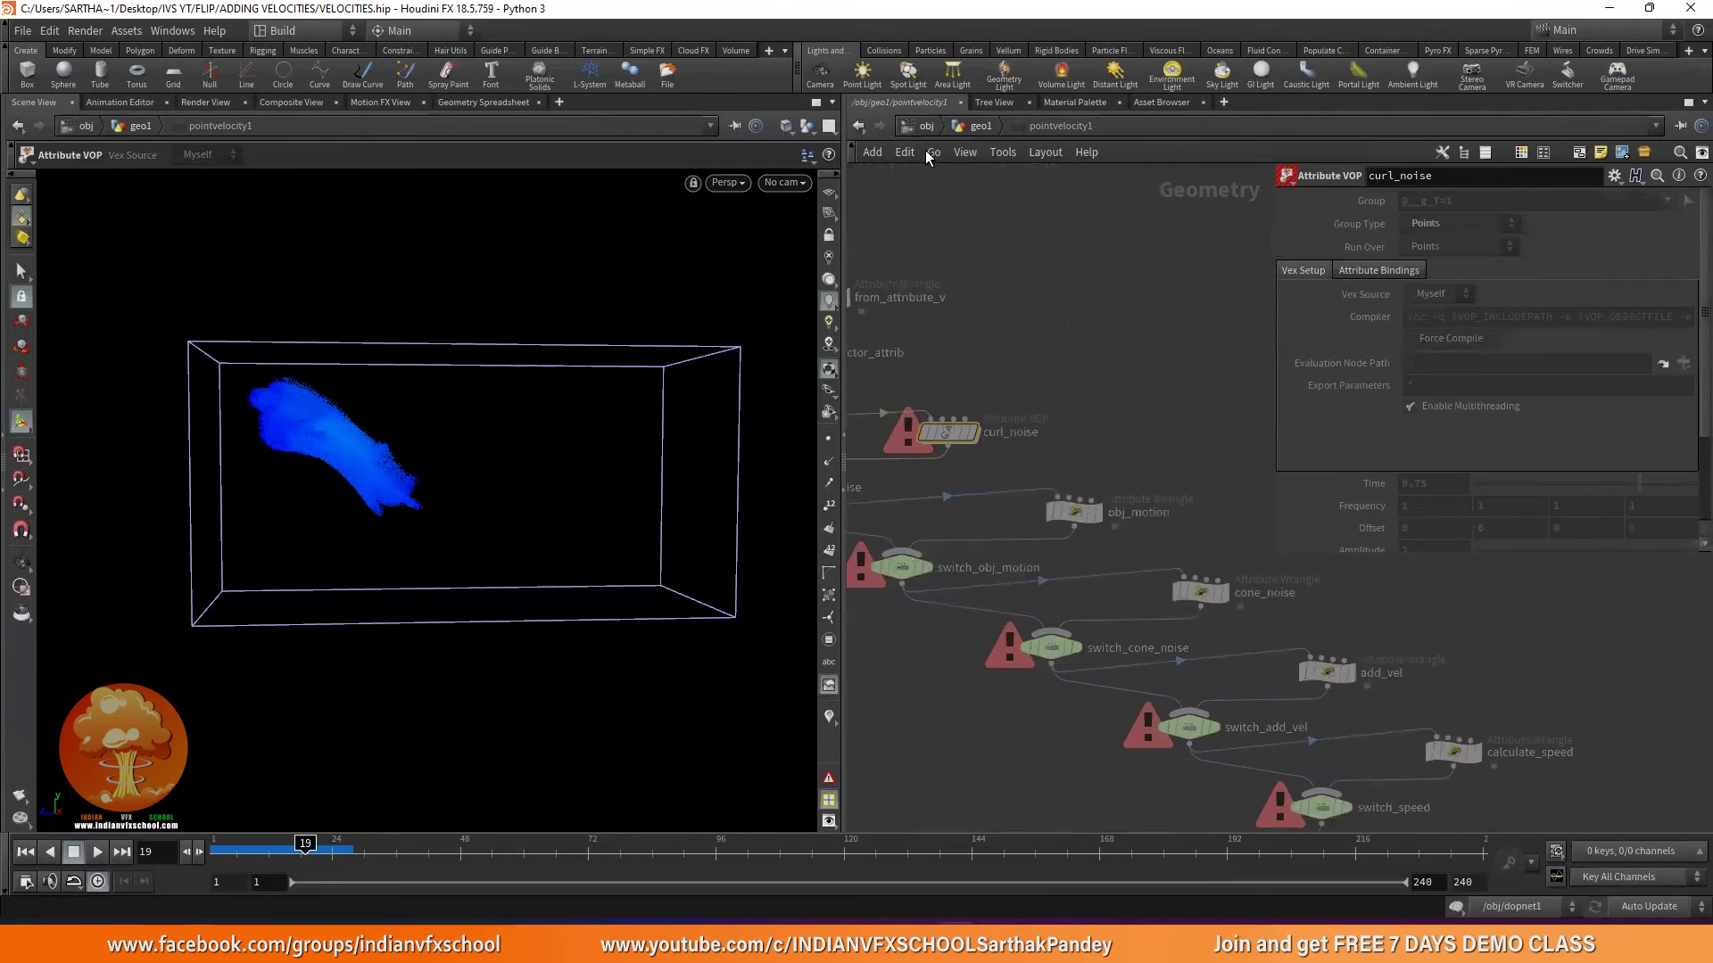
{"action": "left_click", "coordinate": [976, 131]}
With attribcreate1 selected, add an Attribute Noise node via the attrnoi search.
{"action": "scroll", "coordinate": [1052, 500], "scroll_direction": "up", "scroll_amount": 5}
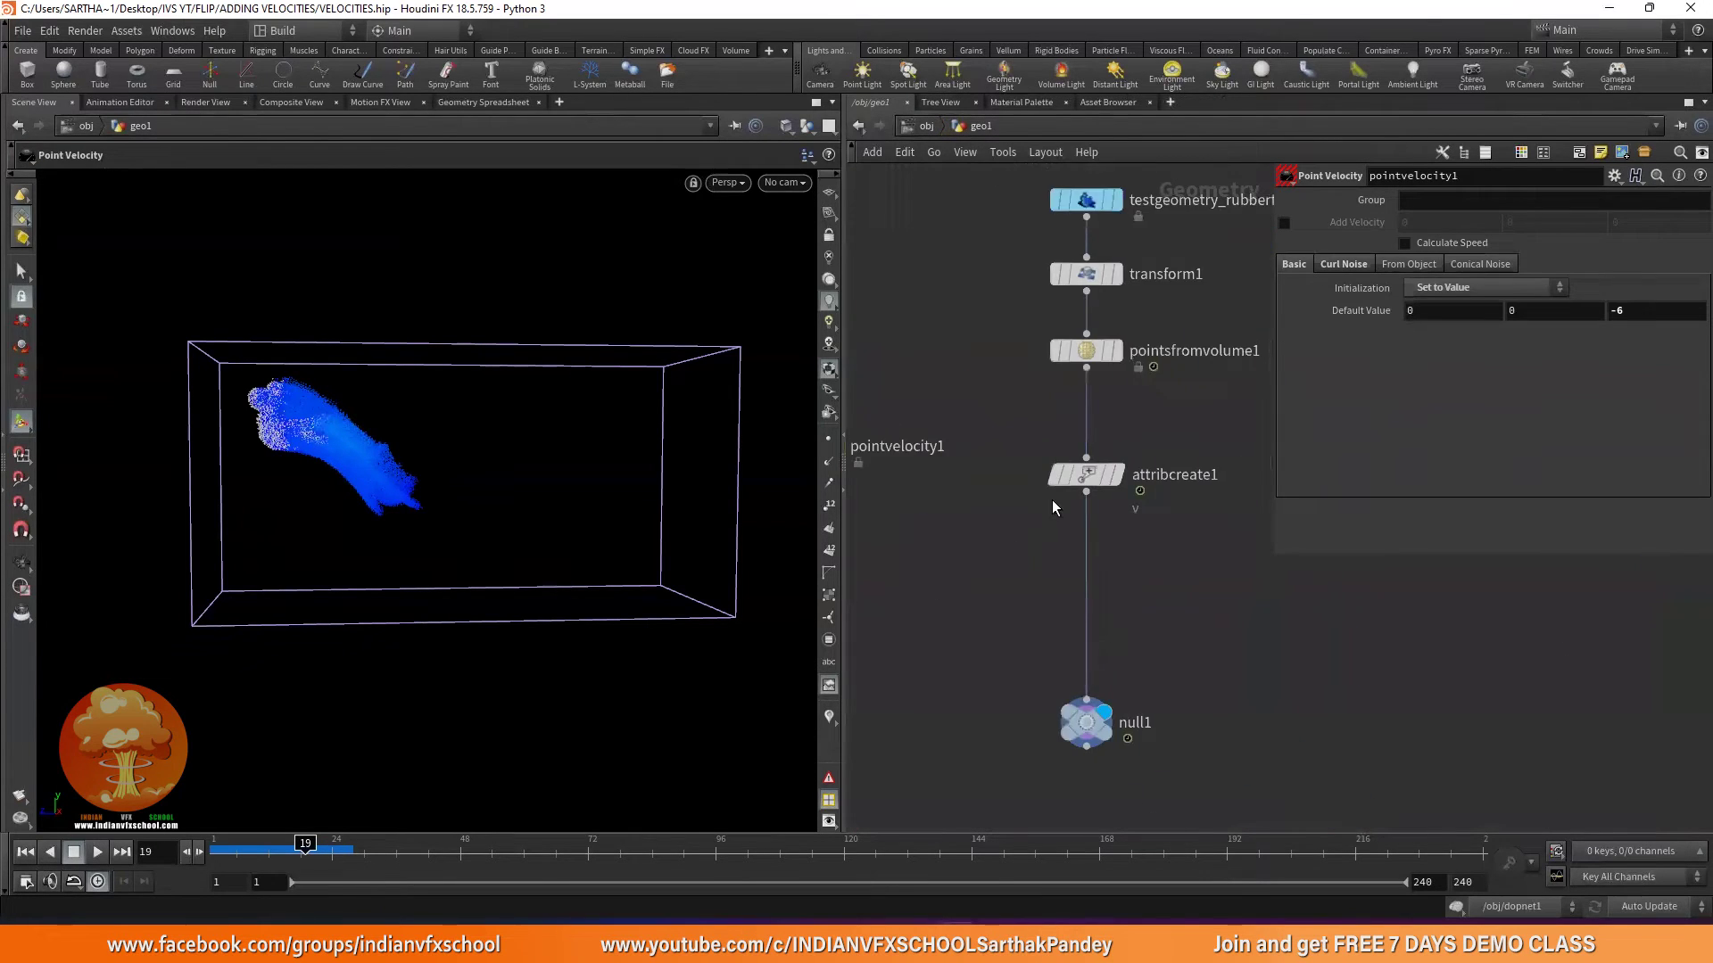
{"action": "left_click", "coordinate": [1127, 448]}
{"action": "scroll", "coordinate": [1058, 592], "scroll_direction": "down", "scroll_amount": 4}
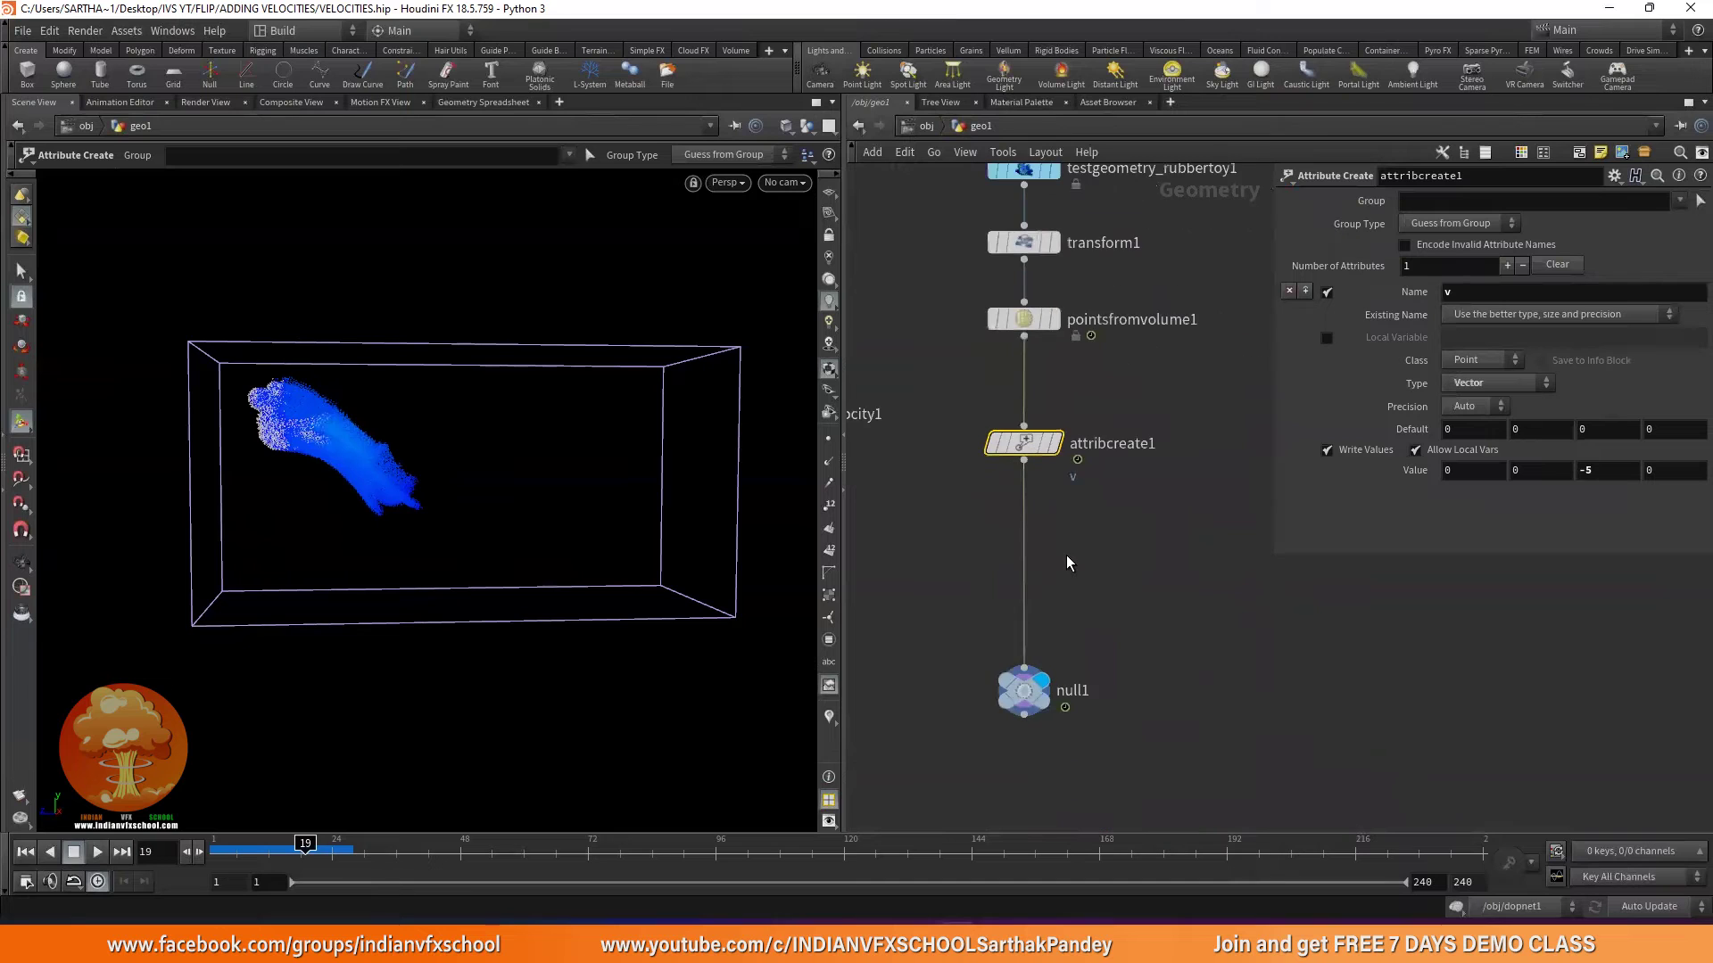
{"action": "scroll", "coordinate": [1067, 555], "scroll_direction": "up", "scroll_amount": 1}
{"action": "key", "text": "Tab"}
{"action": "type", "text": "attrnoi"}
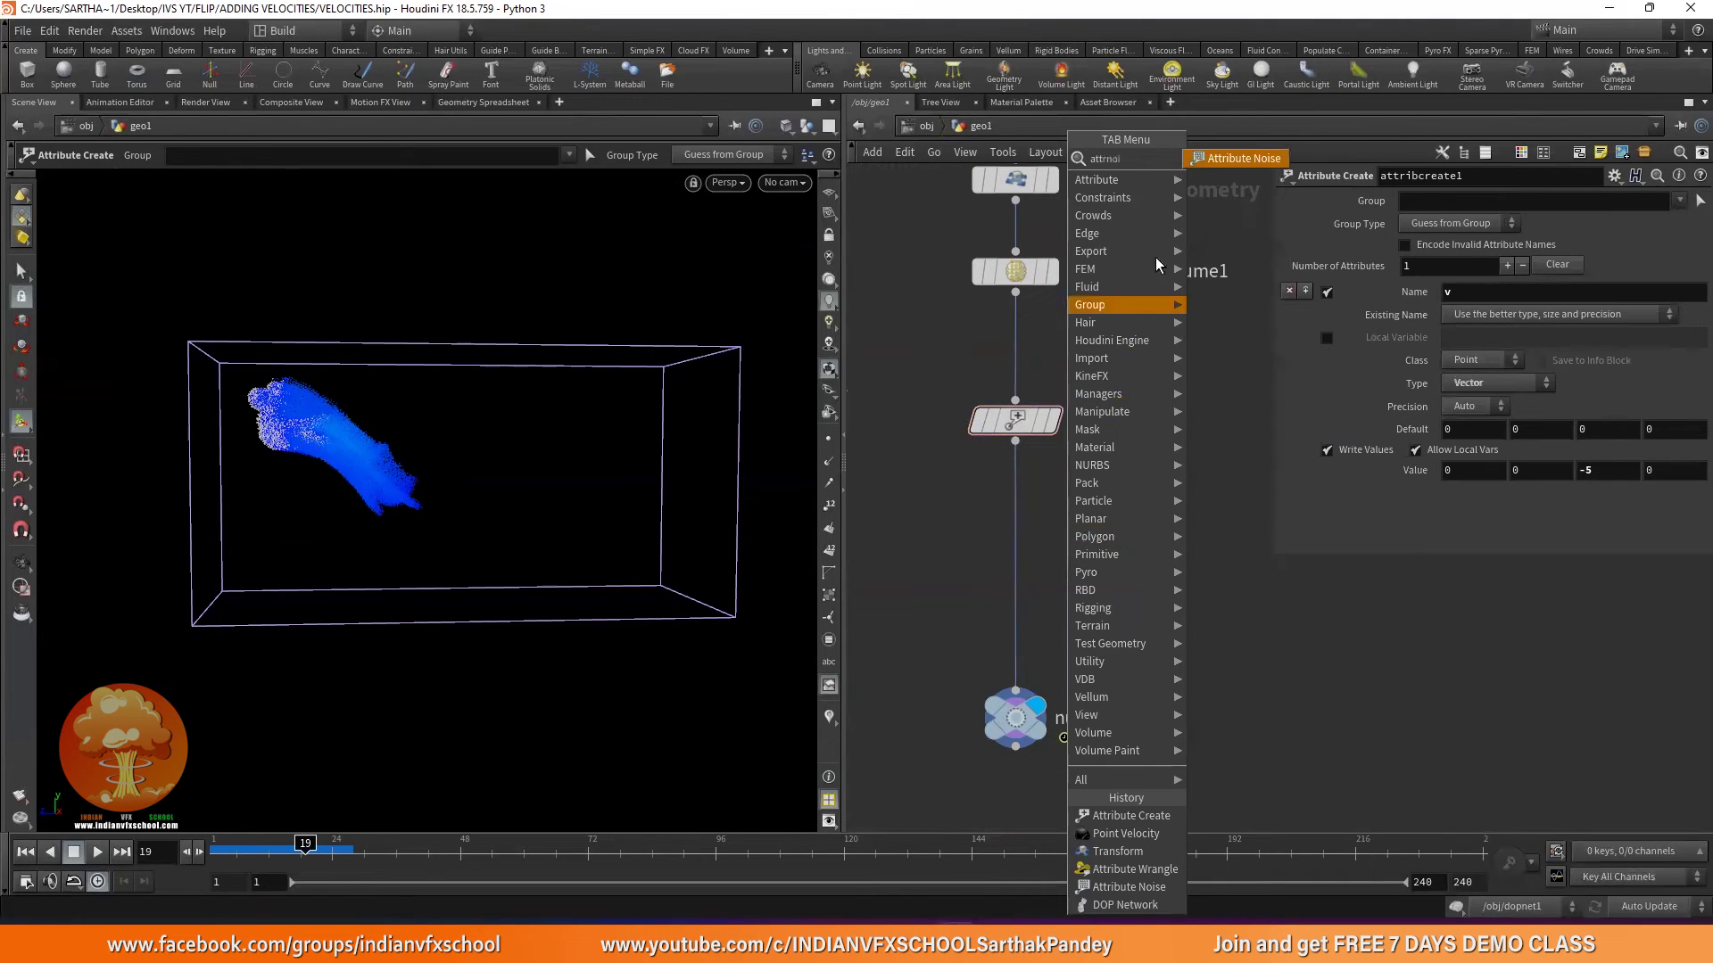
{"action": "left_click", "coordinate": [1203, 157]}
Insert attribnoise1 between attribcreate1 and null1 and select its Cd attribute name for replacement.
{"action": "left_click", "coordinate": [1121, 587]}
{"action": "scroll", "coordinate": [1036, 428], "scroll_direction": "up", "scroll_amount": 3}
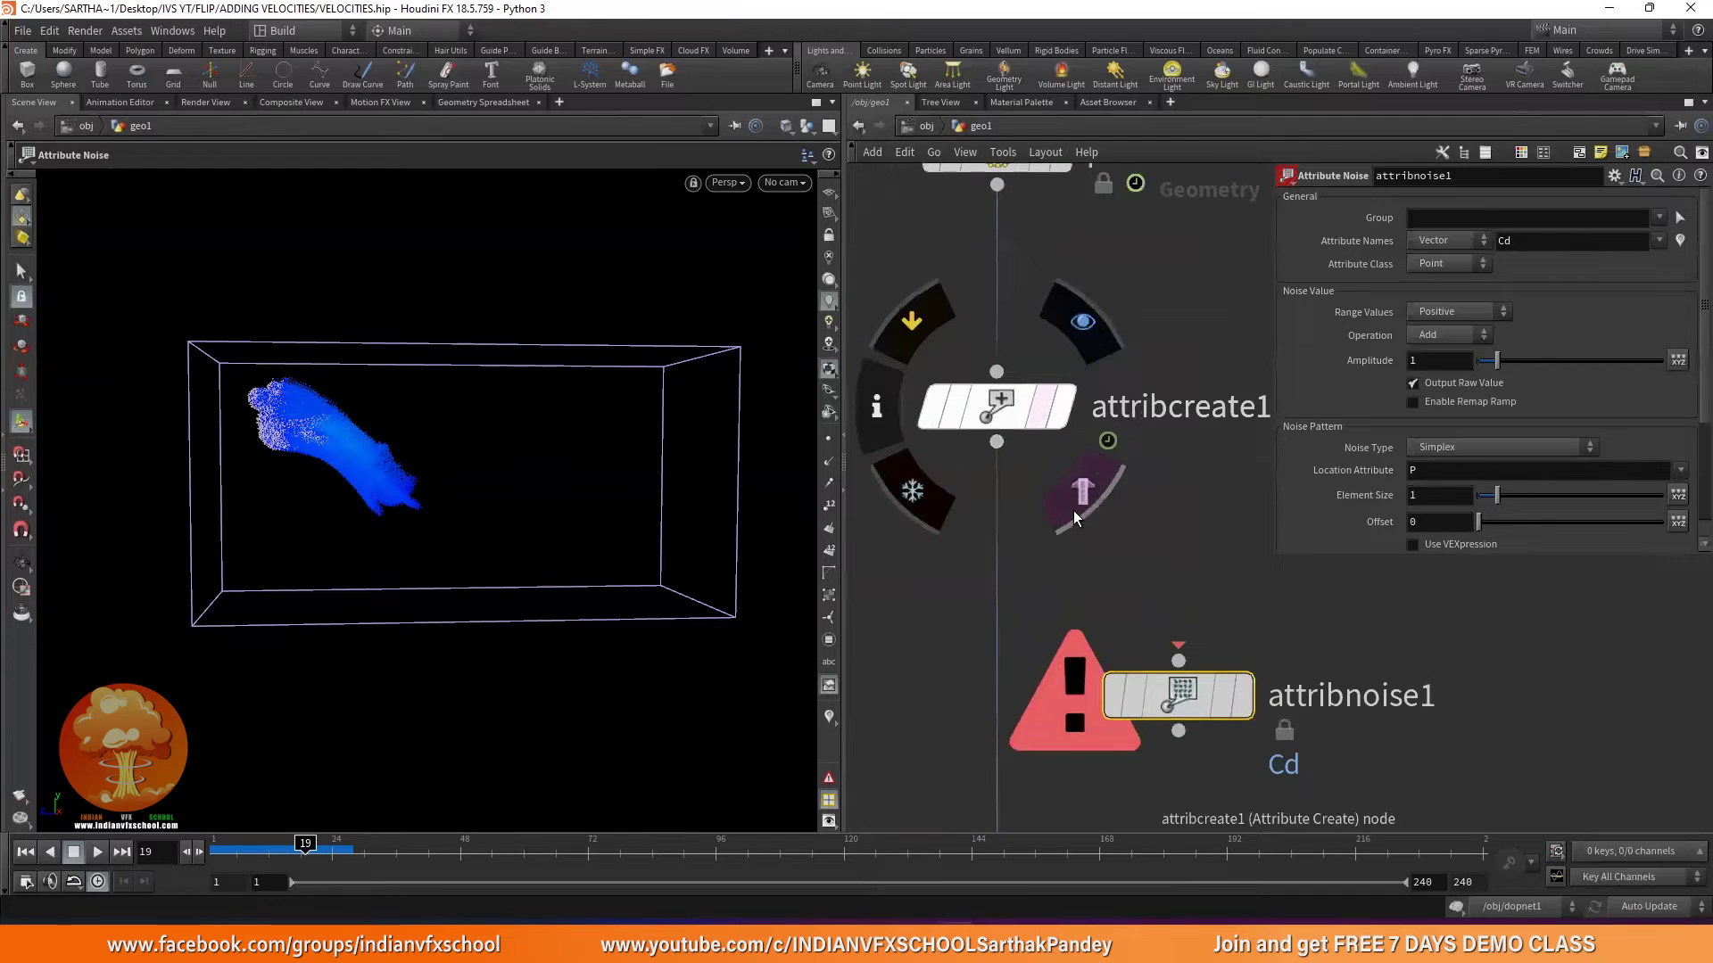
{"action": "scroll", "coordinate": [1165, 598], "scroll_direction": "down", "scroll_amount": 3}
{"action": "left_click_drag", "start_coordinate": [1152, 596], "coordinate": [1072, 592]}
{"action": "double_click", "coordinate": [1554, 240]}
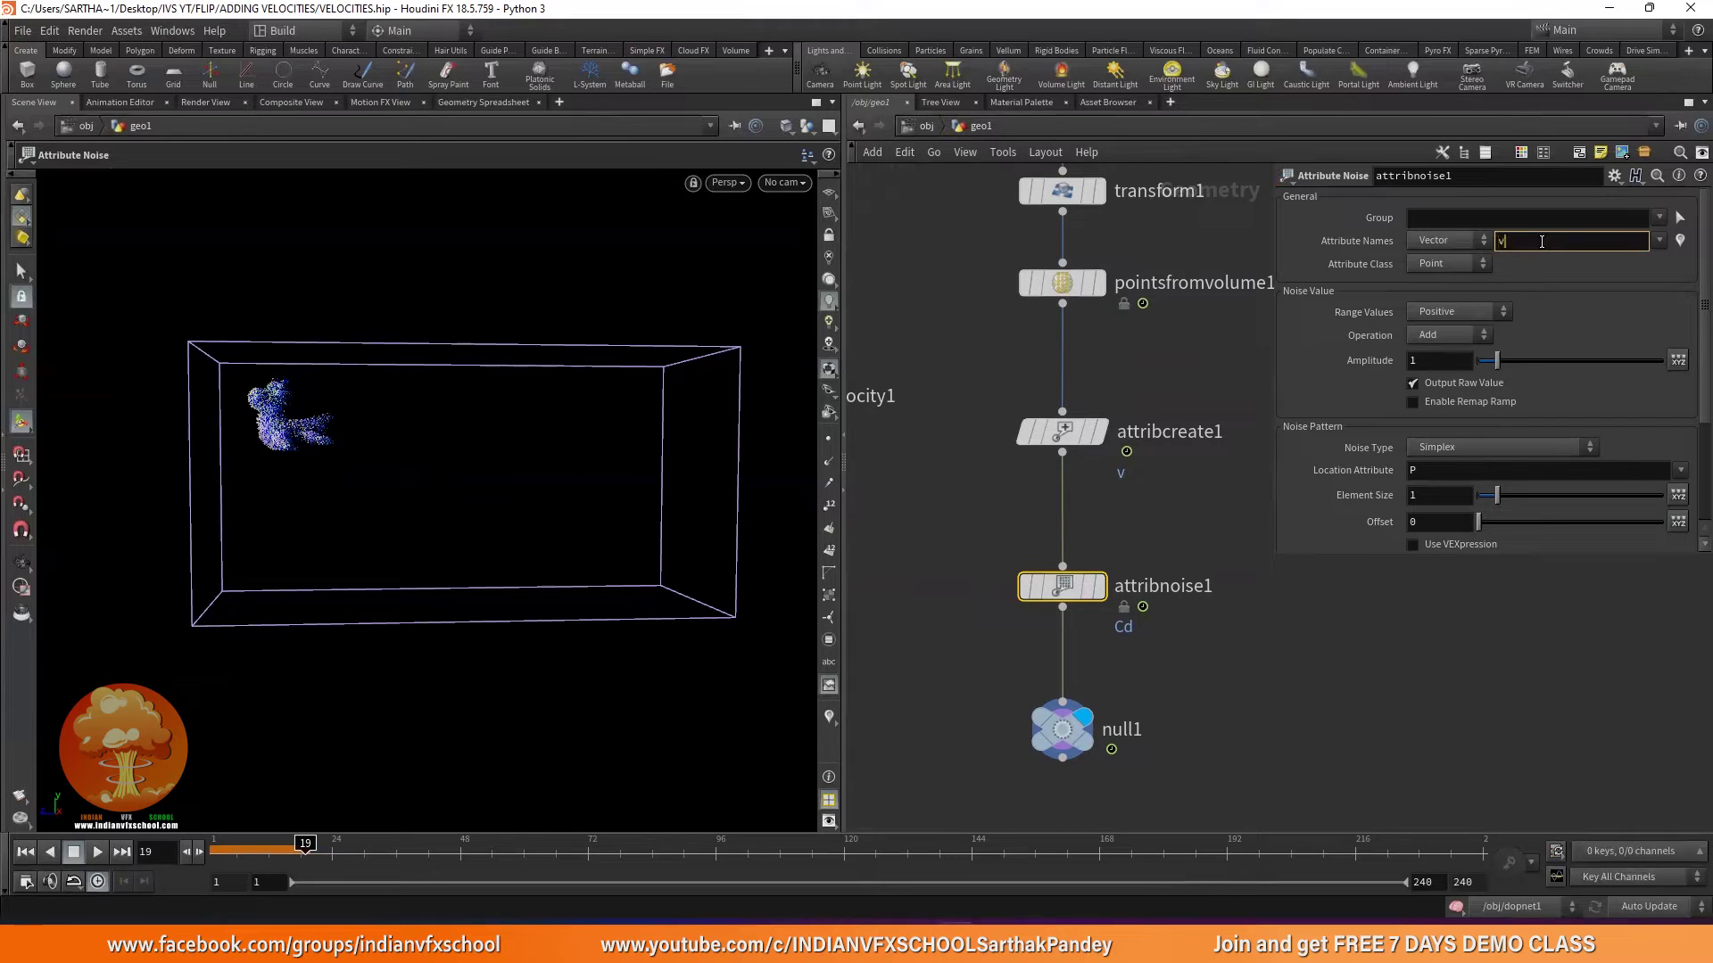
Apply noise to v, show point velocities at frame 1, and set zero-centered noise with amplitude 4.17.
{"action": "key", "text": "Return"}
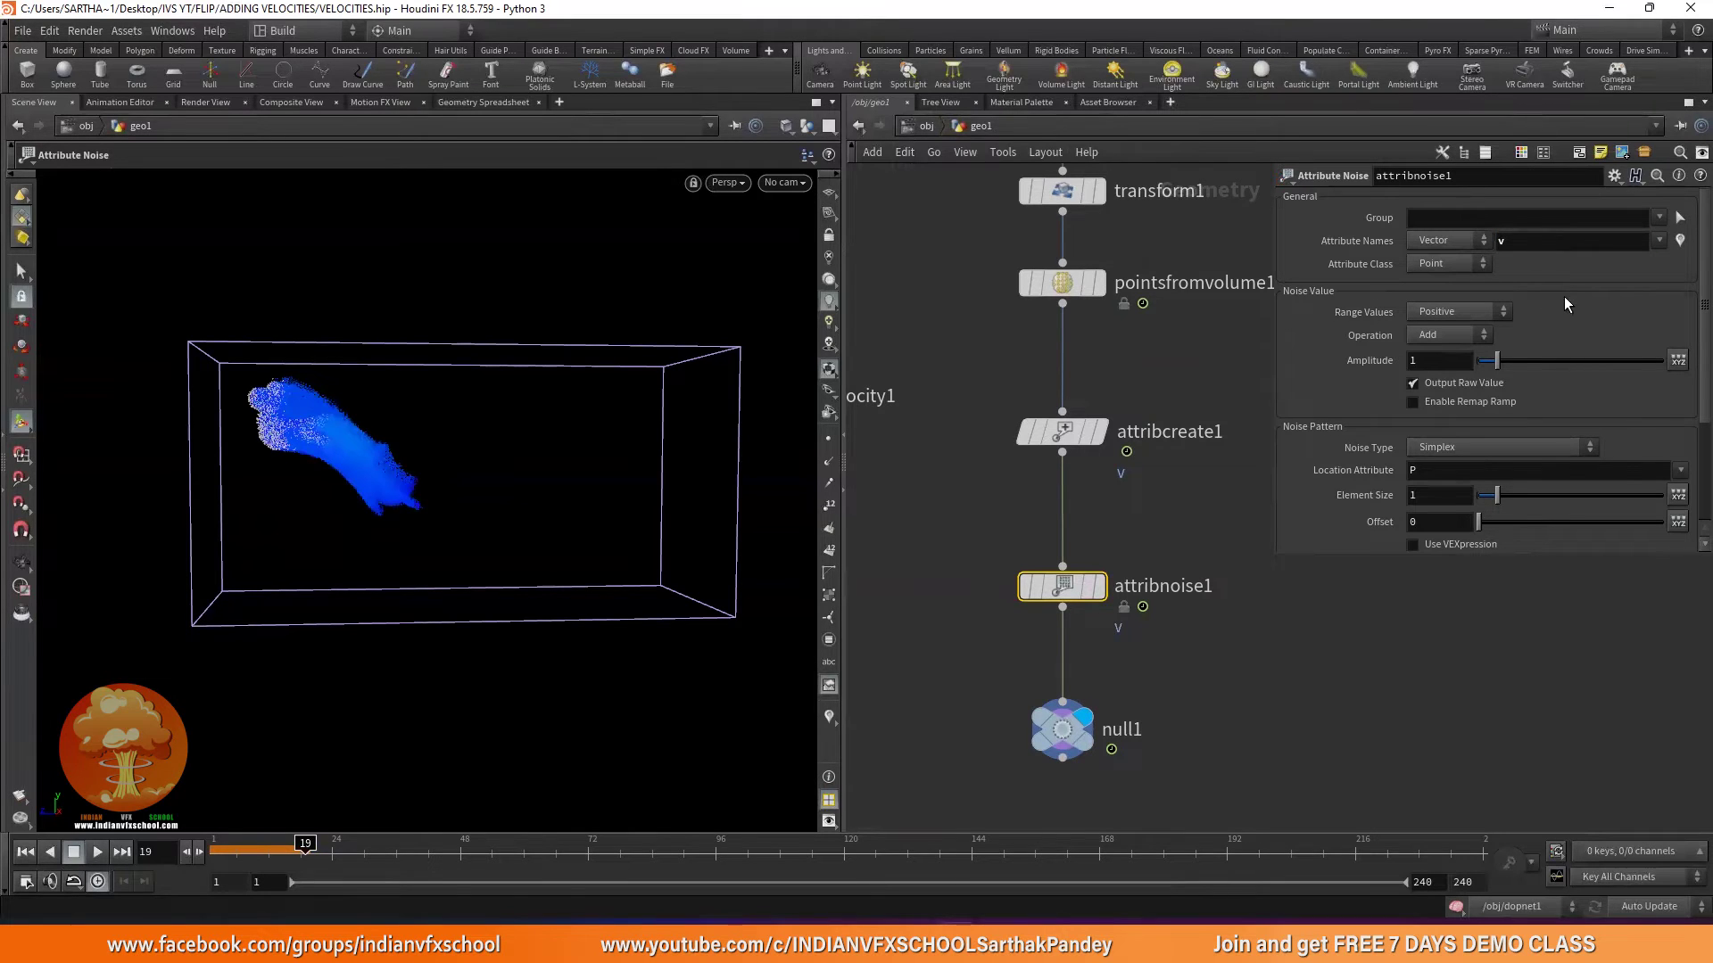
{"action": "left_click", "coordinate": [25, 852]}
{"action": "left_click", "coordinate": [830, 717]}
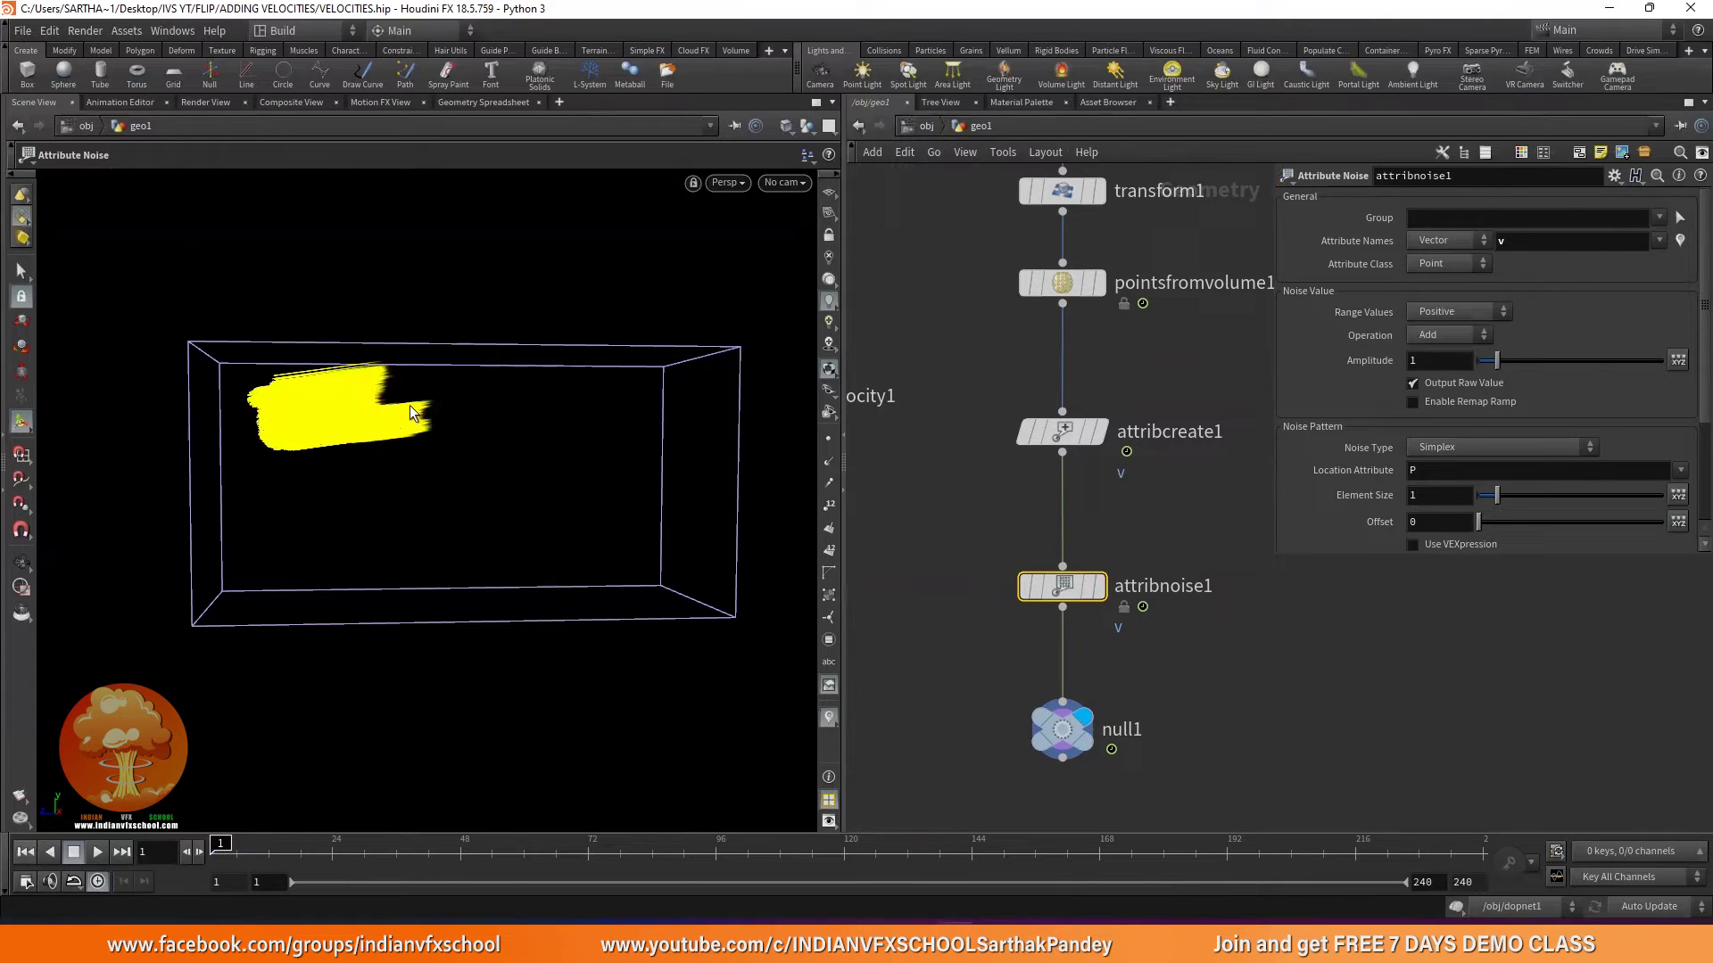
{"action": "left_click", "coordinate": [1468, 311]}
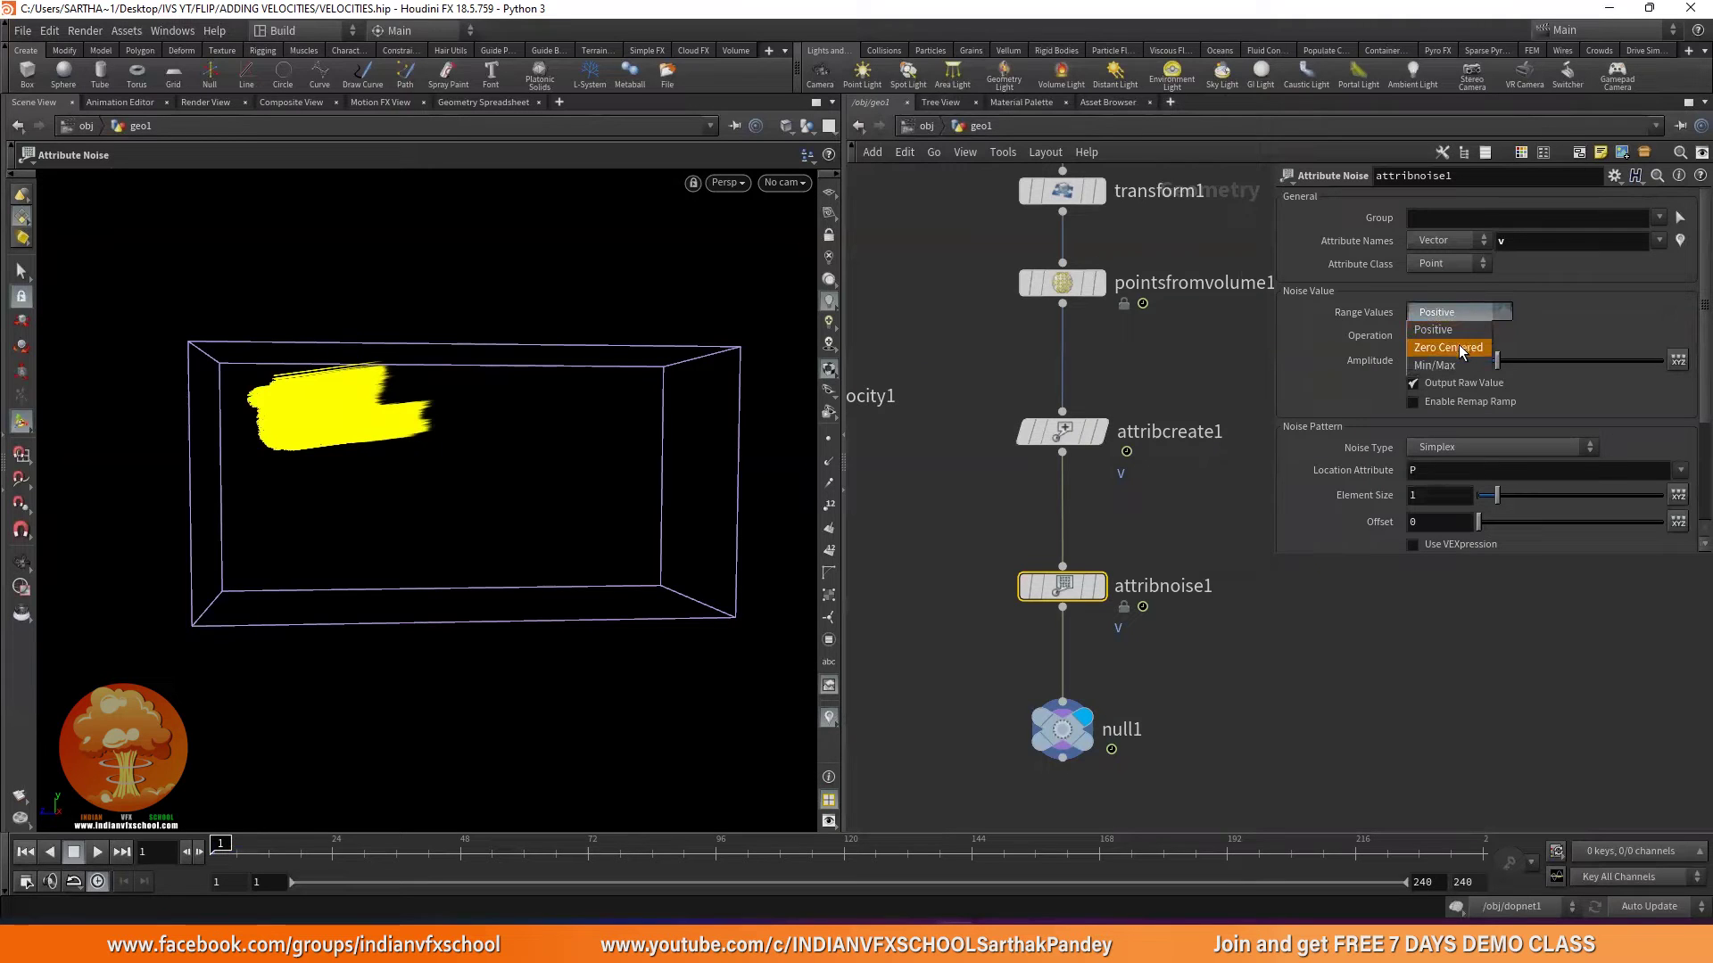
{"action": "left_click", "coordinate": [1458, 347]}
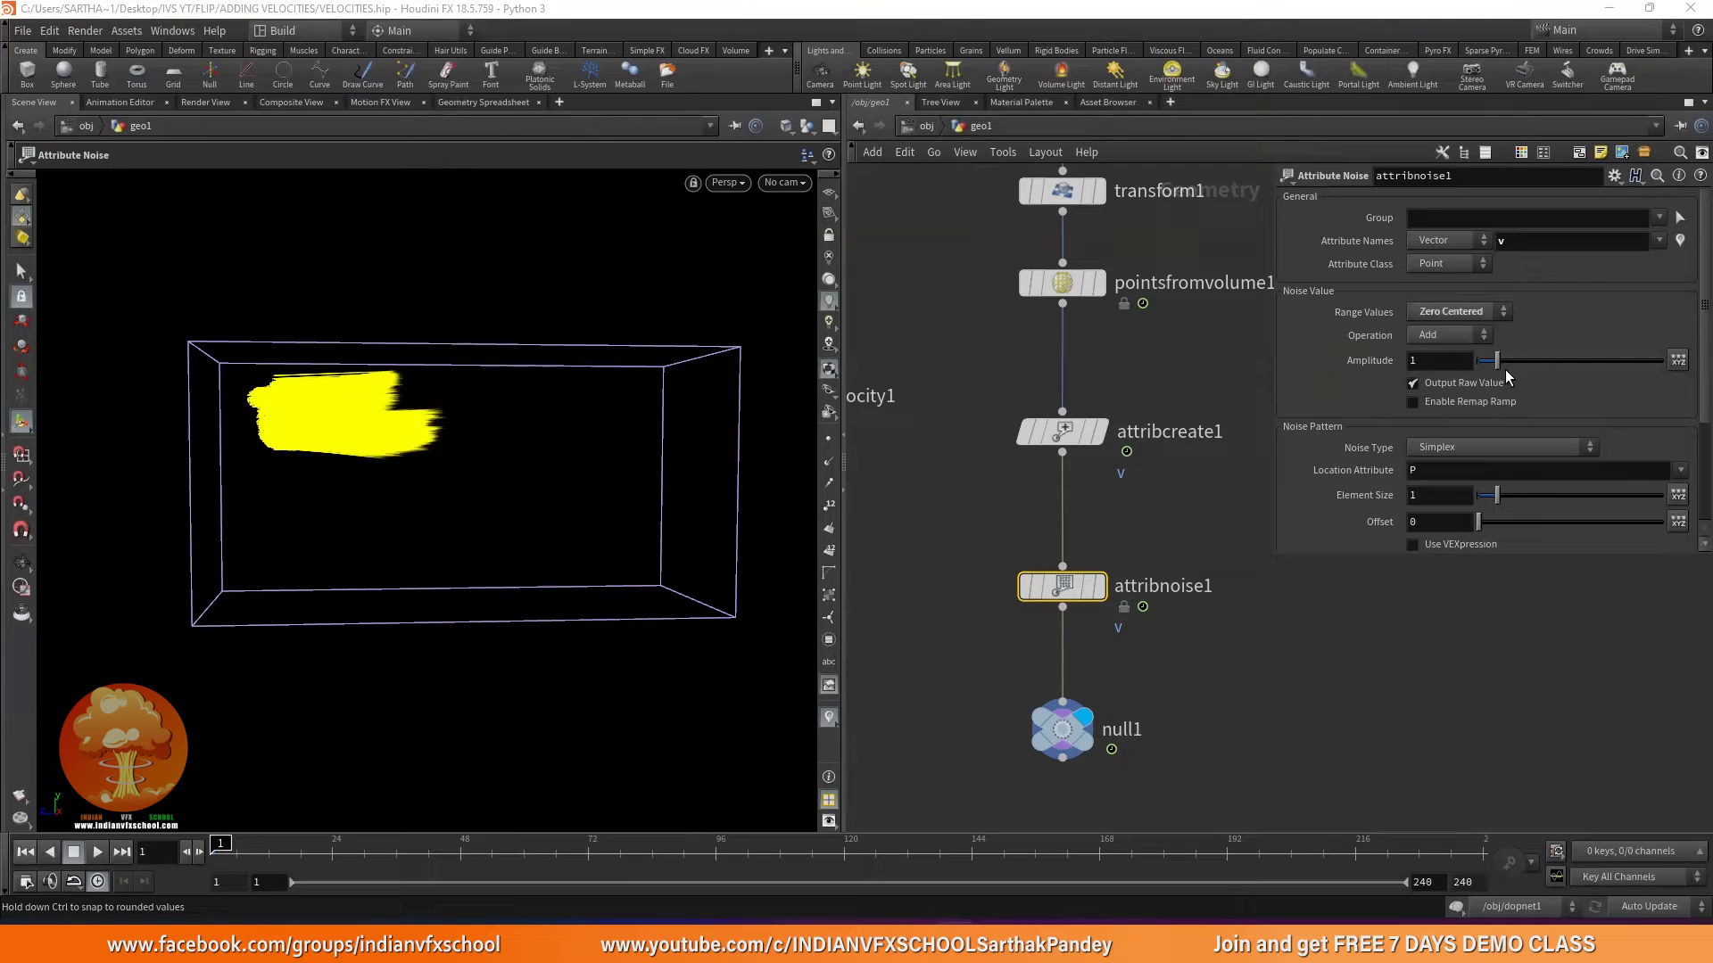
{"action": "left_click_drag", "start_coordinate": [1506, 369], "coordinate": [1557, 368]}
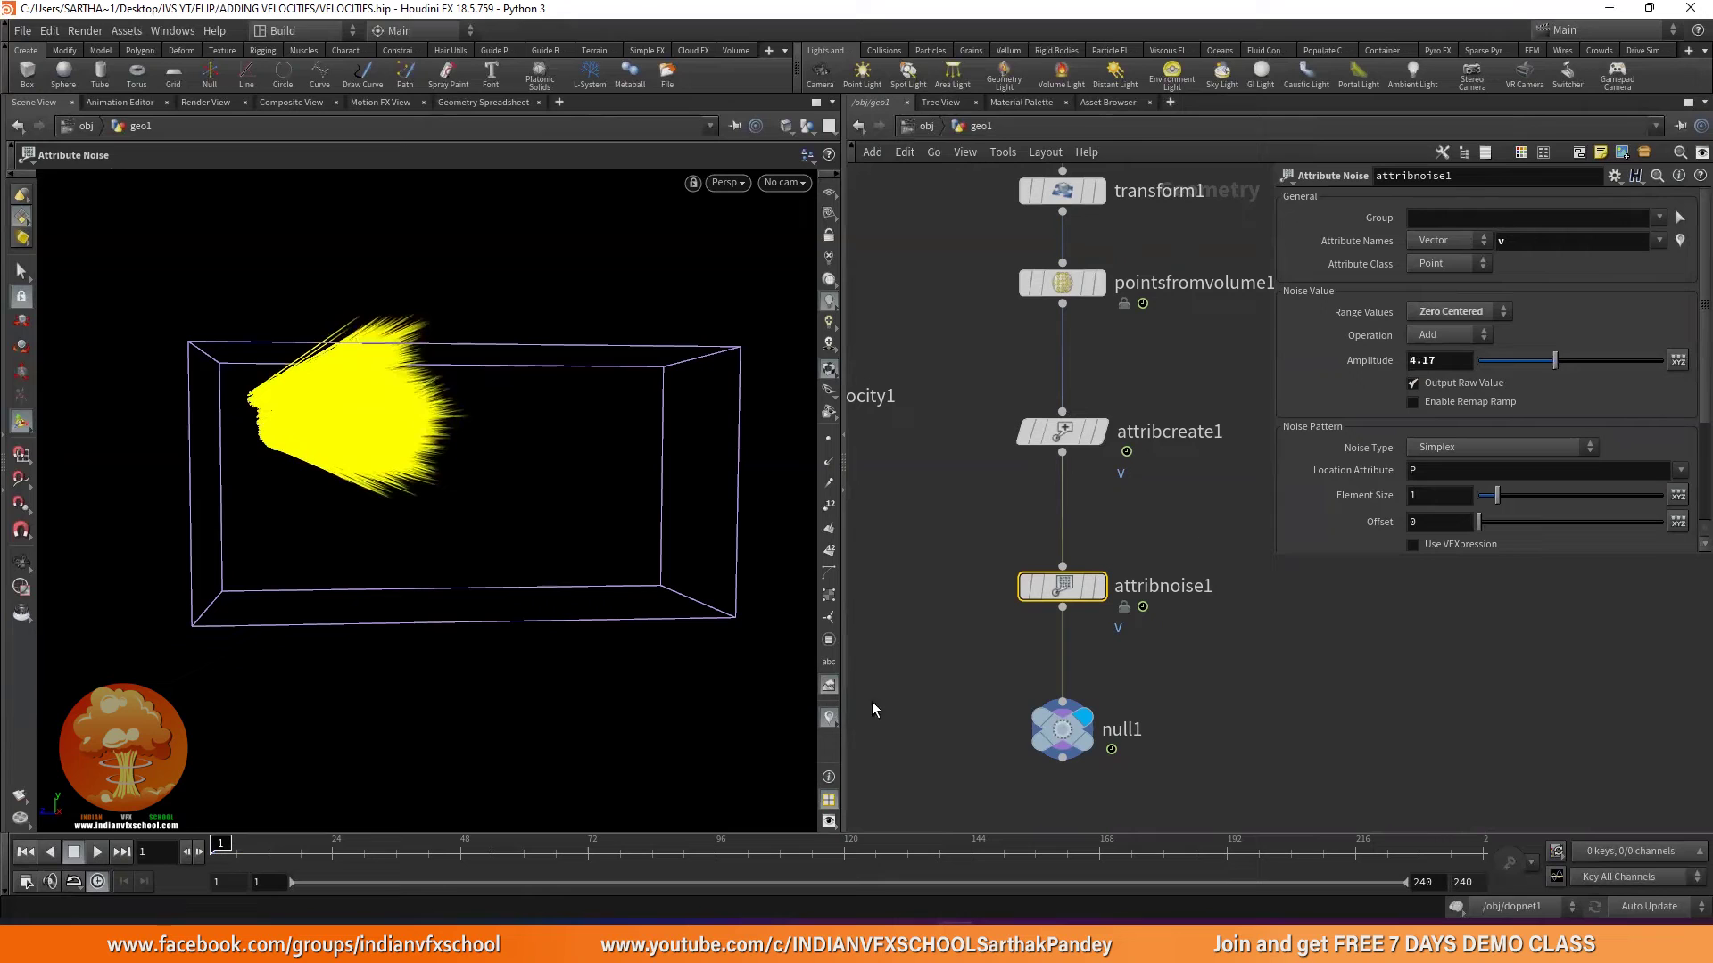
Turn on animated noise in the Animation folder and review the Fractal noise settings.
{"action": "scroll", "coordinate": [1323, 377], "scroll_direction": "down", "scroll_amount": 3}
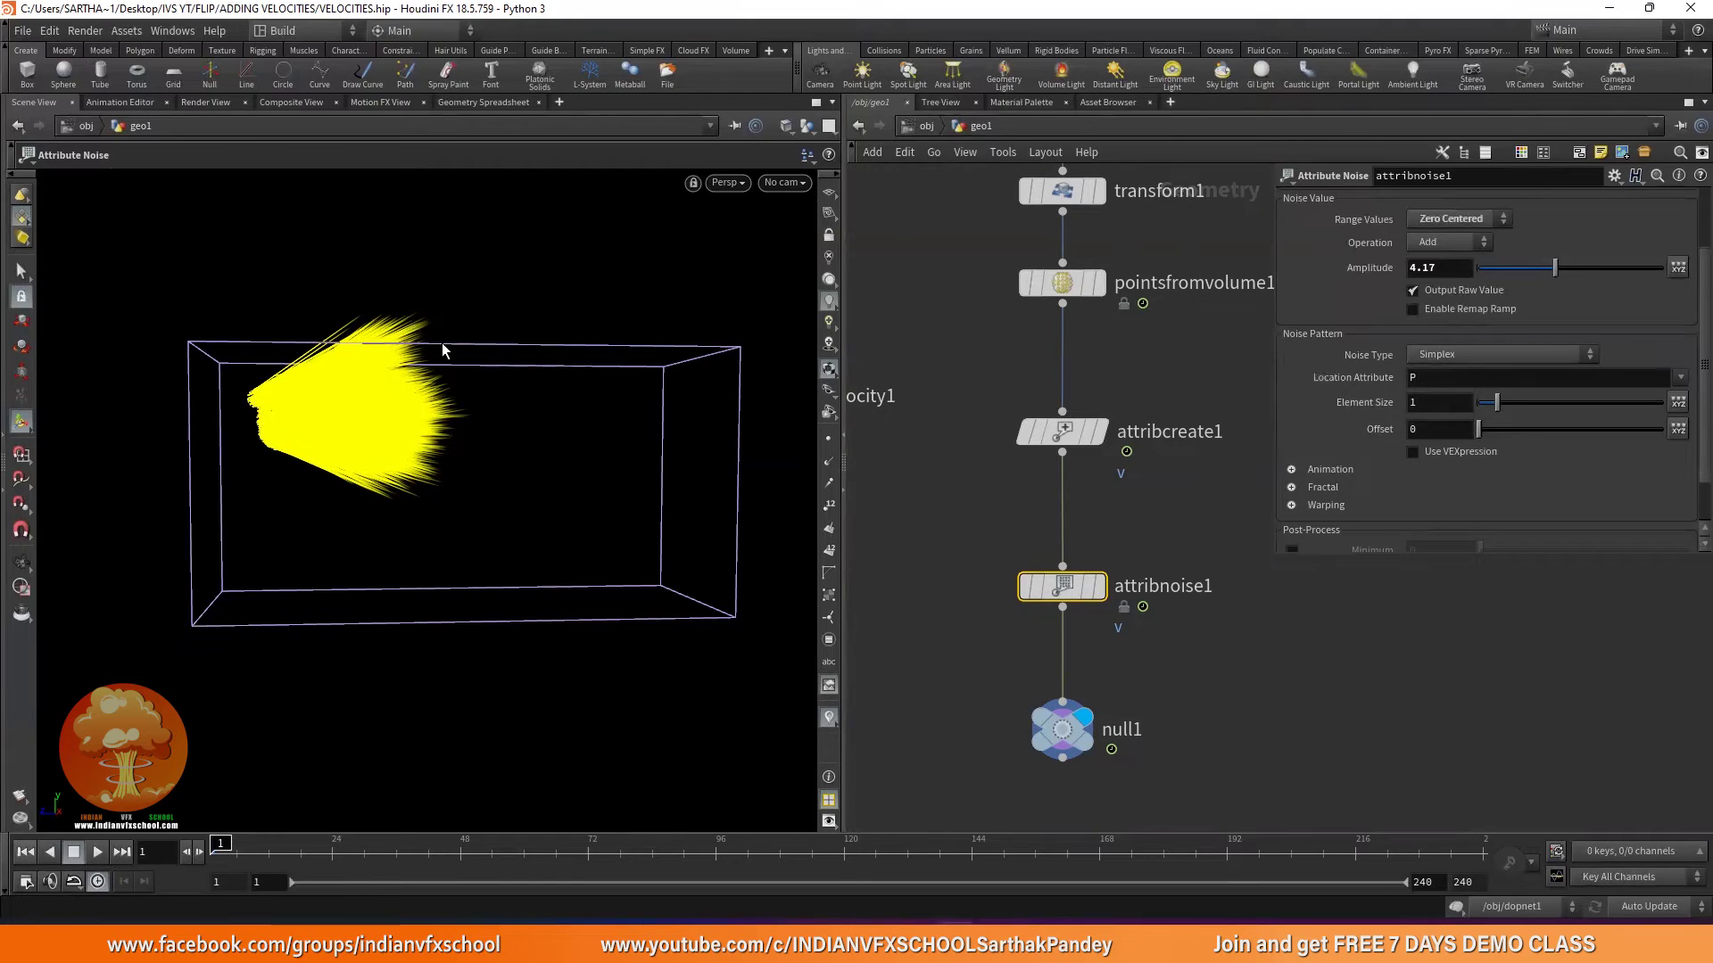
{"action": "scroll", "coordinate": [1346, 354], "scroll_direction": "down", "scroll_amount": 2}
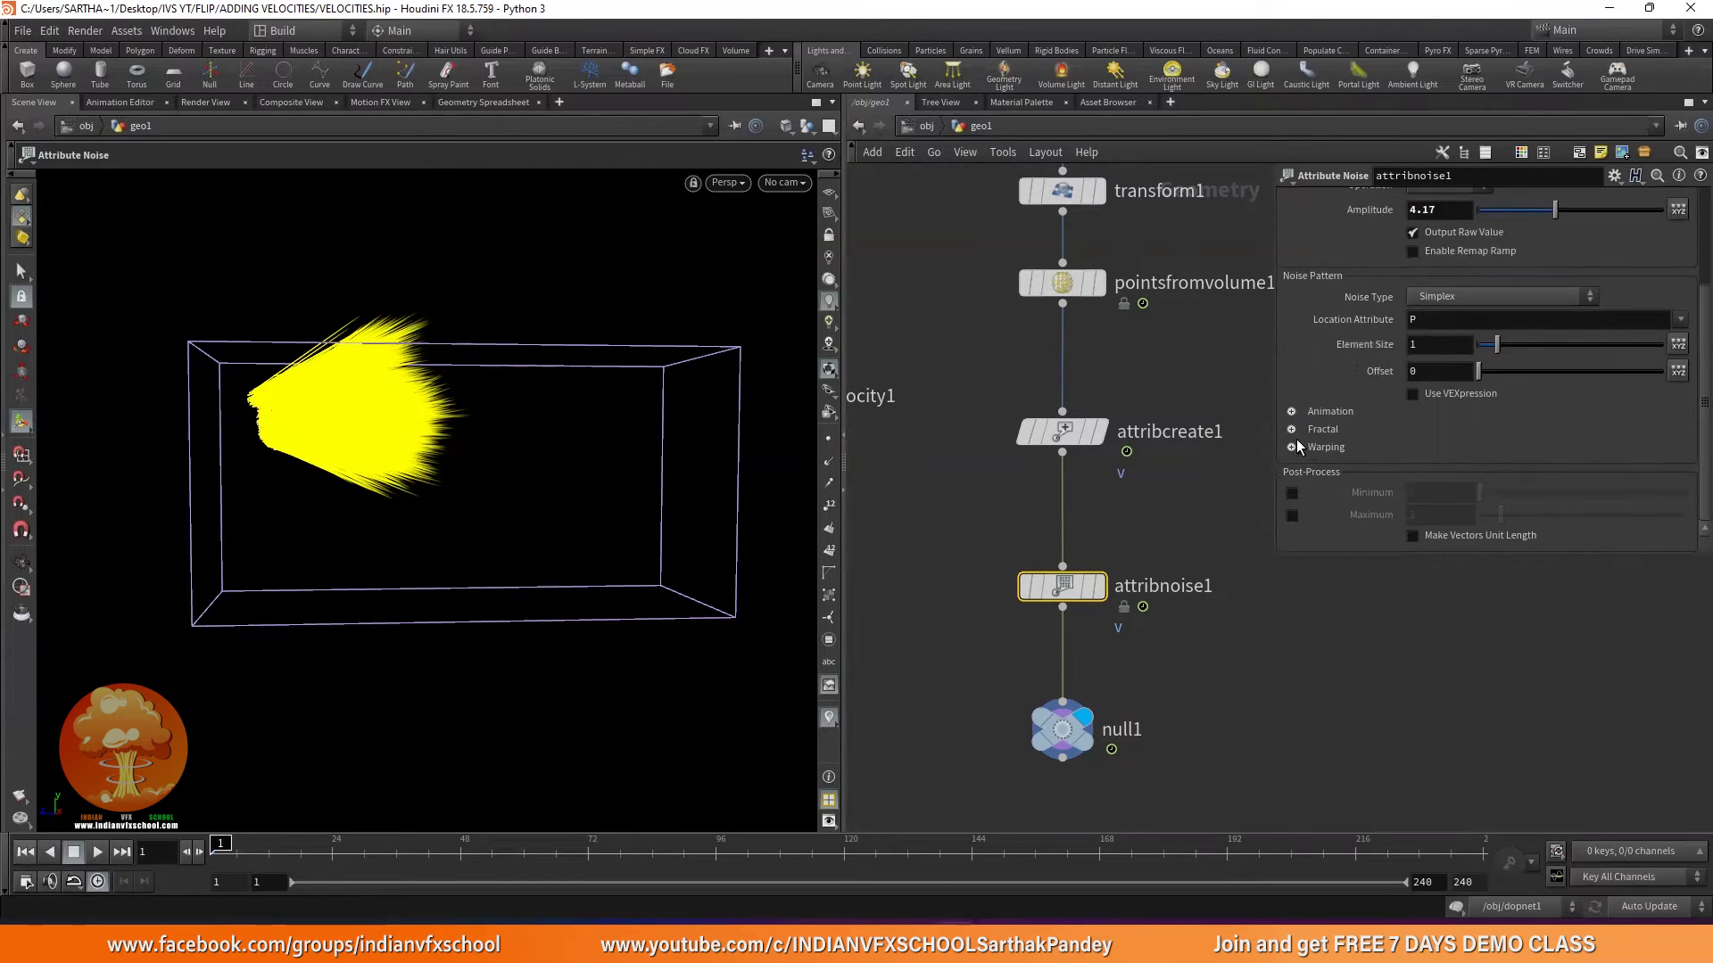
{"action": "left_click", "coordinate": [1288, 412]}
{"action": "left_click", "coordinate": [1288, 412]}
{"action": "left_click", "coordinate": [1290, 412]}
{"action": "left_click", "coordinate": [1436, 435]}
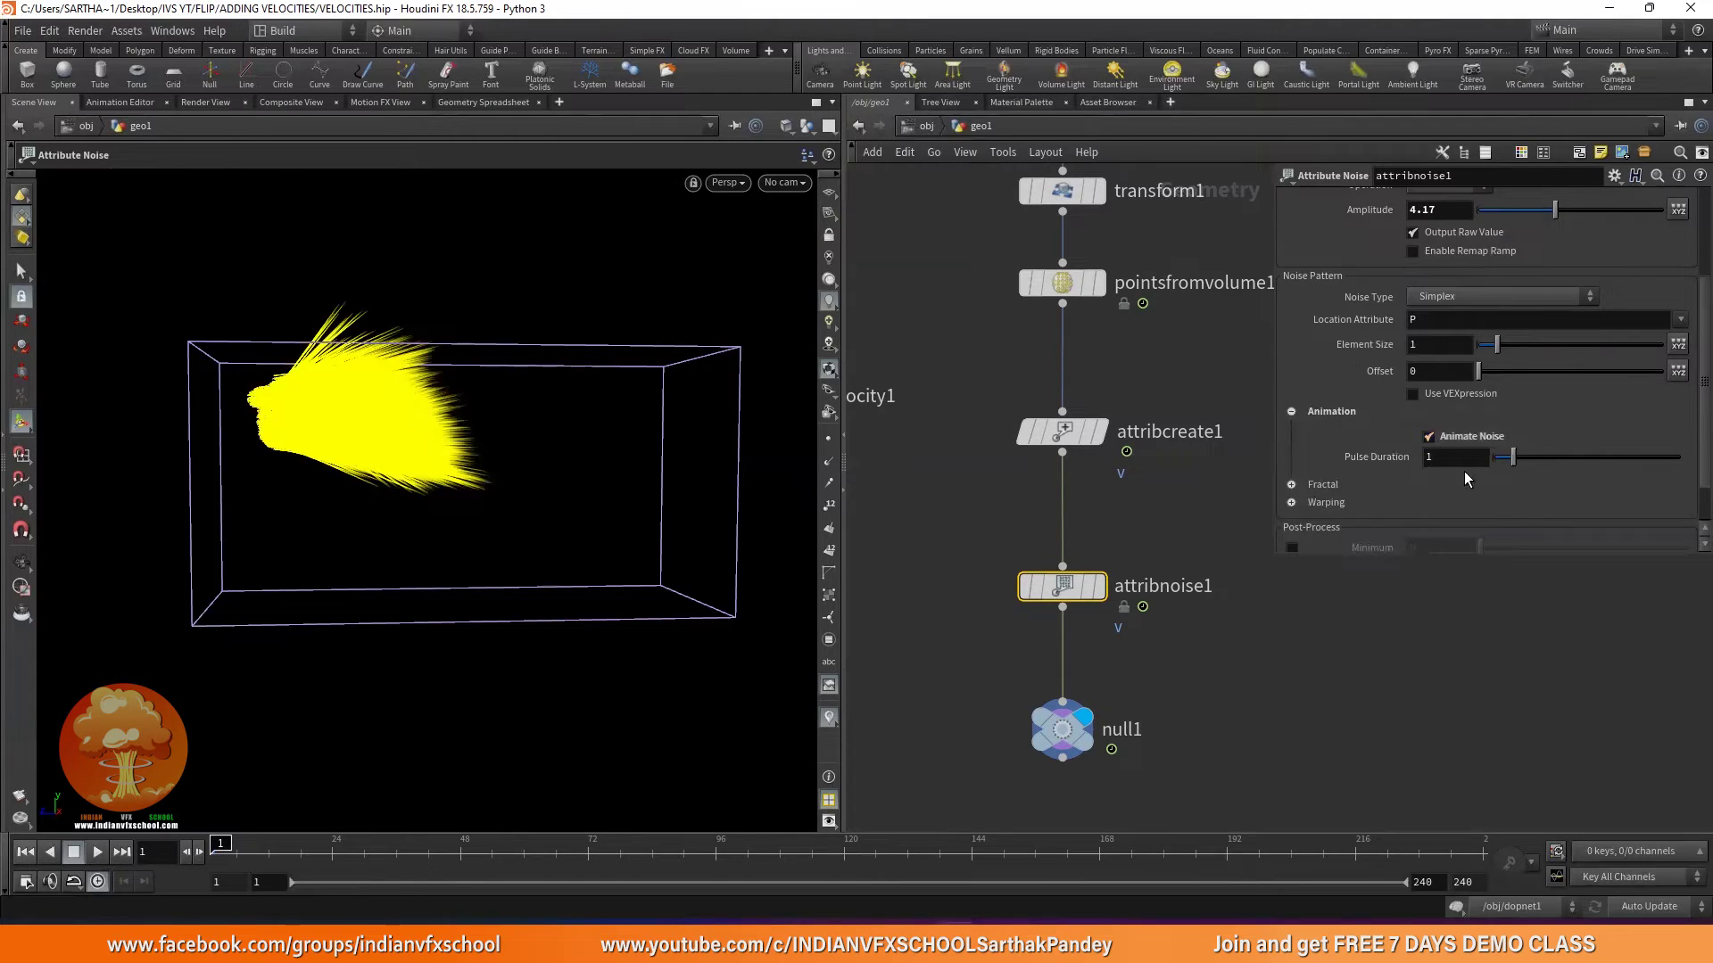
{"action": "left_click", "coordinate": [1290, 411]}
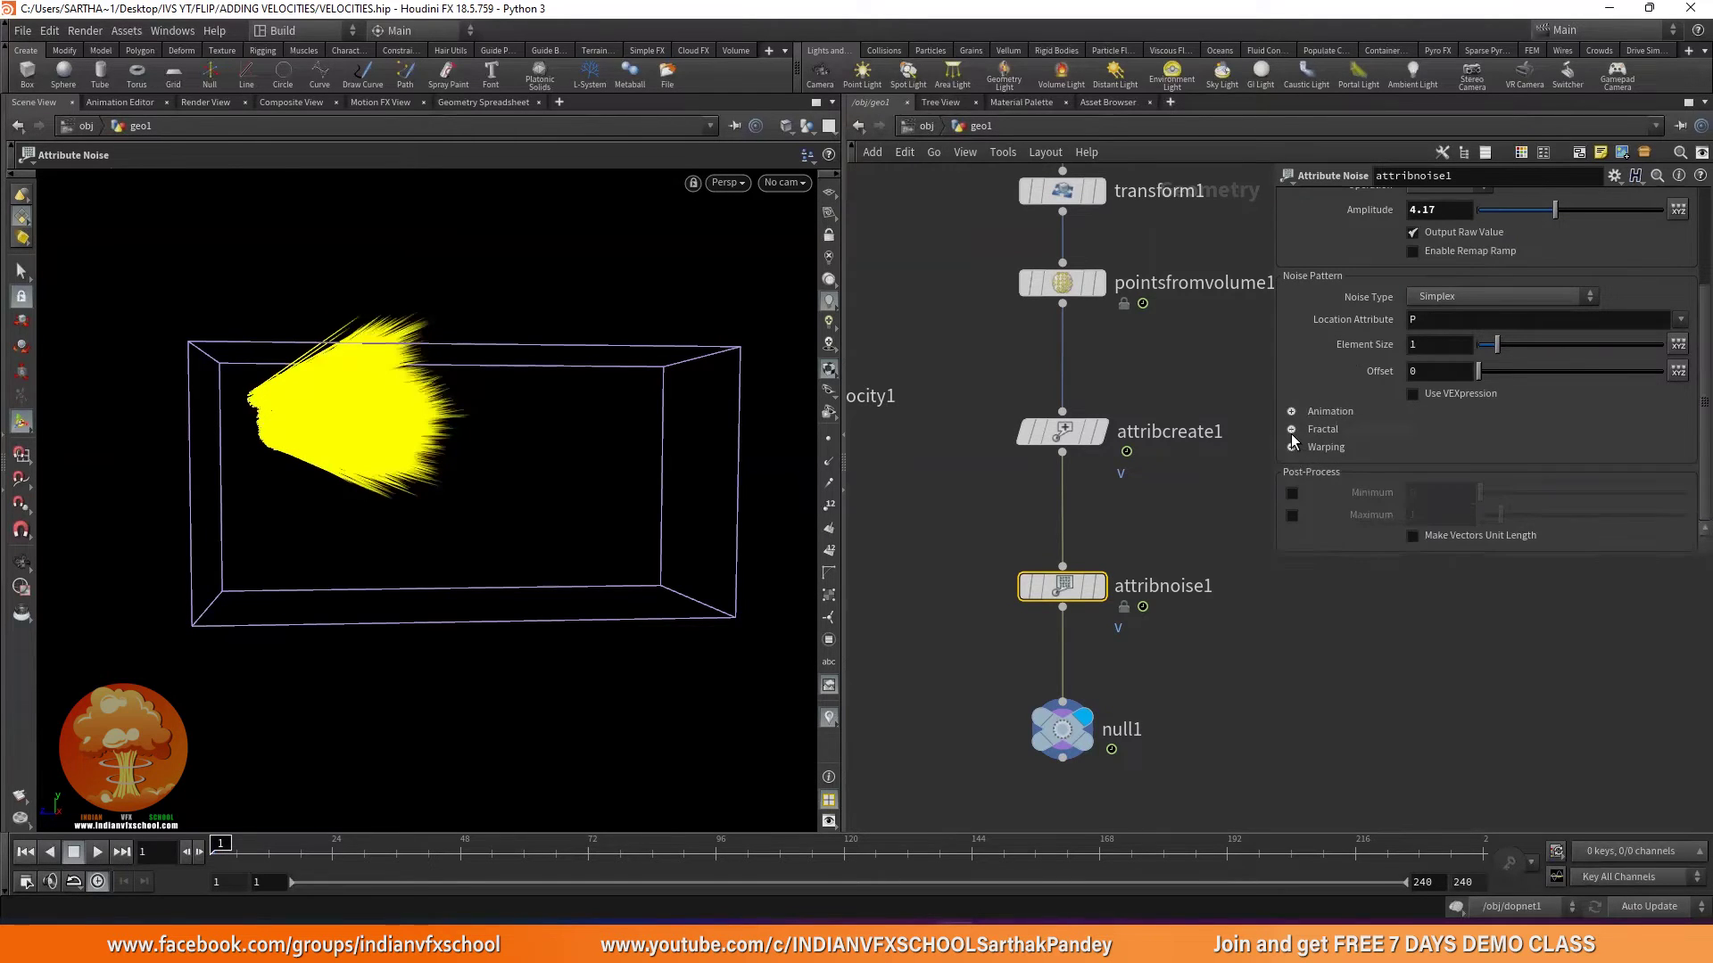
{"action": "left_click", "coordinate": [1291, 431]}
{"action": "scroll", "coordinate": [1352, 498], "scroll_direction": "down", "scroll_amount": 2}
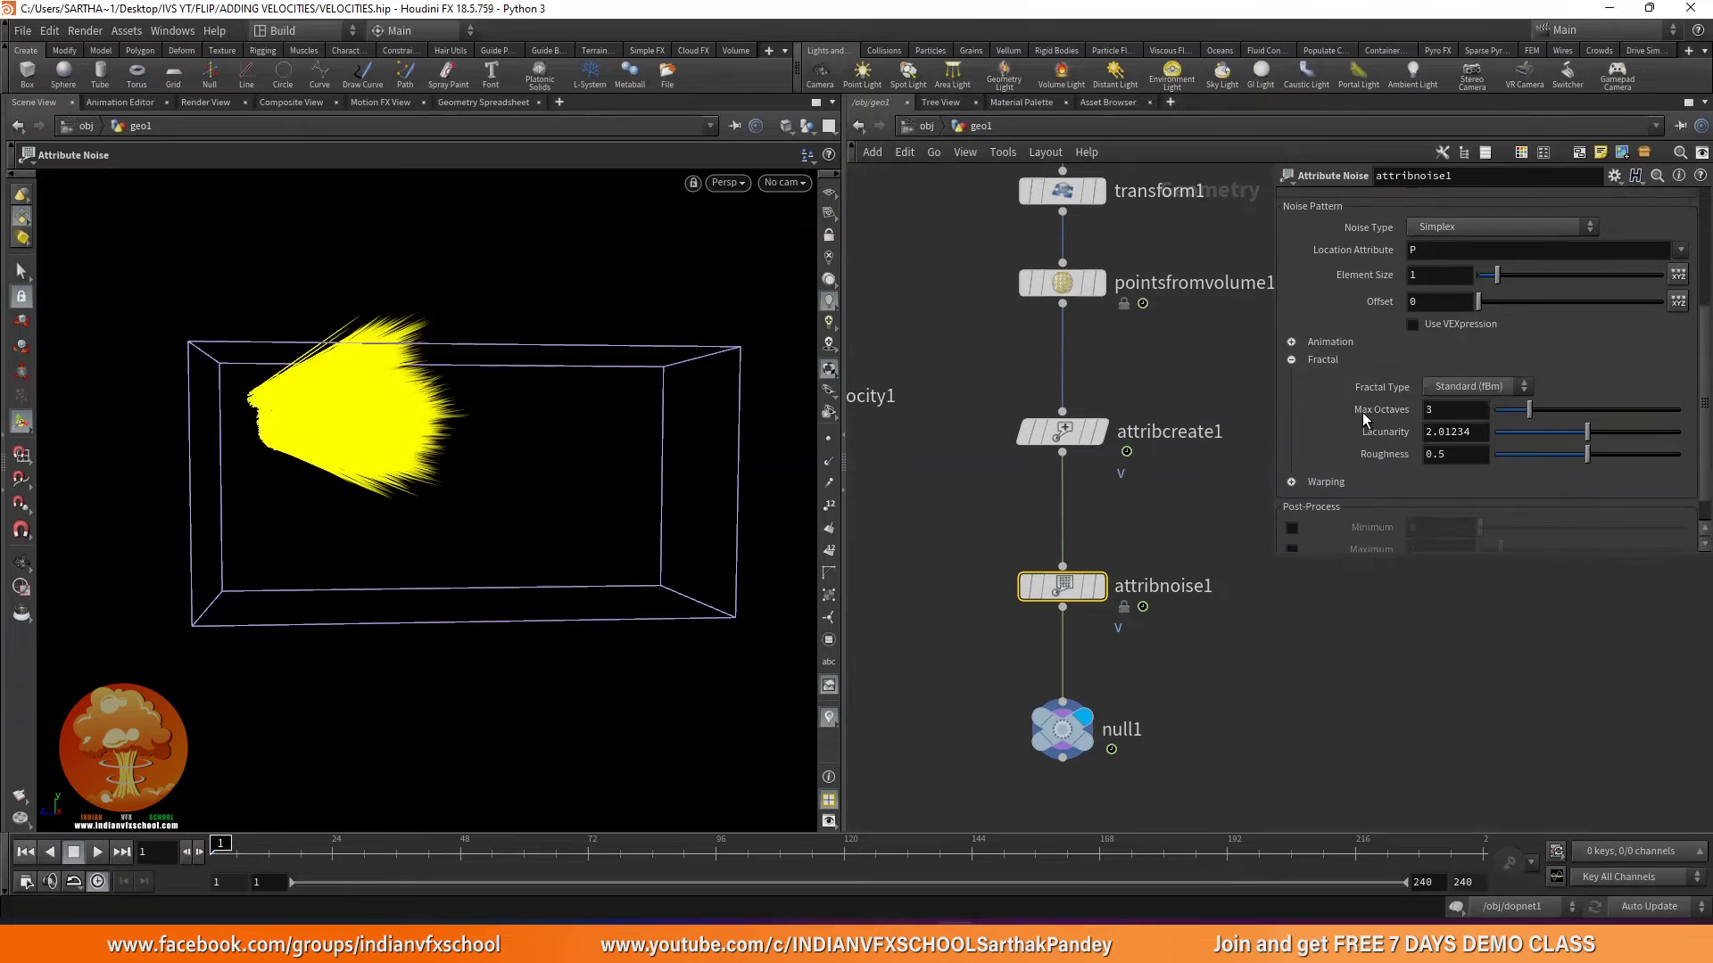
{"action": "left_click", "coordinate": [1292, 364]}
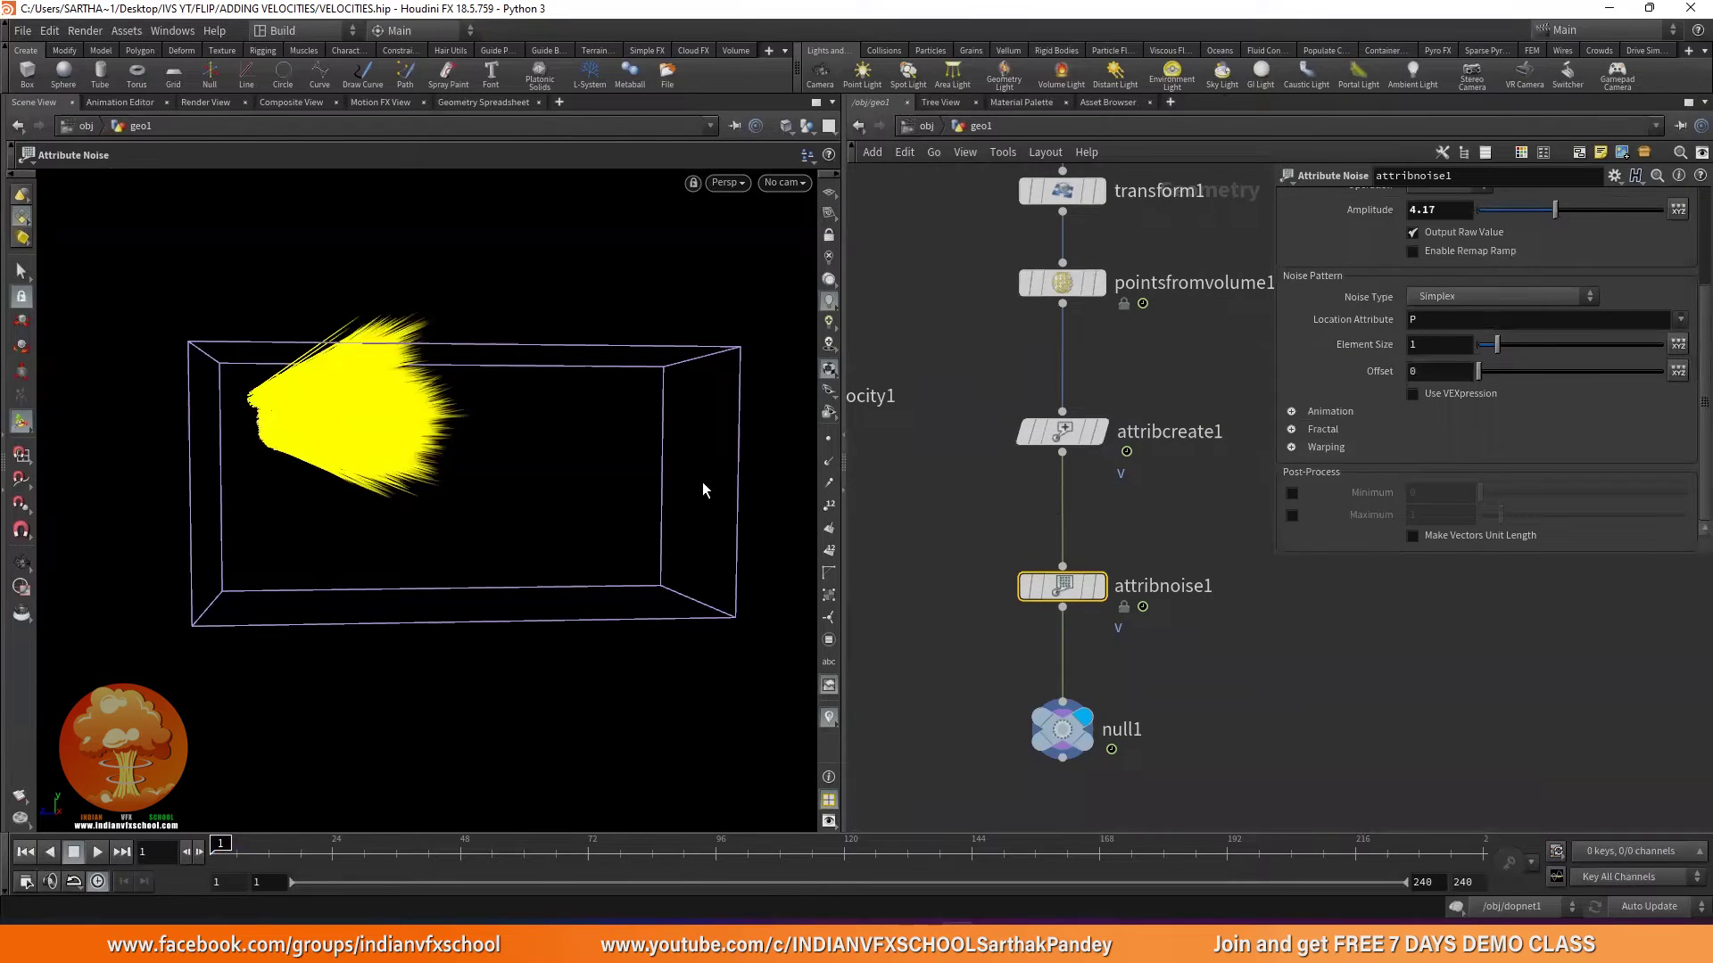
{"action": "scroll", "coordinate": [962, 415], "scroll_direction": "down", "scroll_amount": 1}
Inspect pointvelocity1's Curl Noise options for comparison.
{"action": "middle_click_drag", "start_coordinate": [962, 415], "coordinate": [1180, 451]}
{"action": "scroll", "coordinate": [1044, 415], "scroll_direction": "up", "scroll_amount": 2}
{"action": "left_click", "coordinate": [973, 441]}
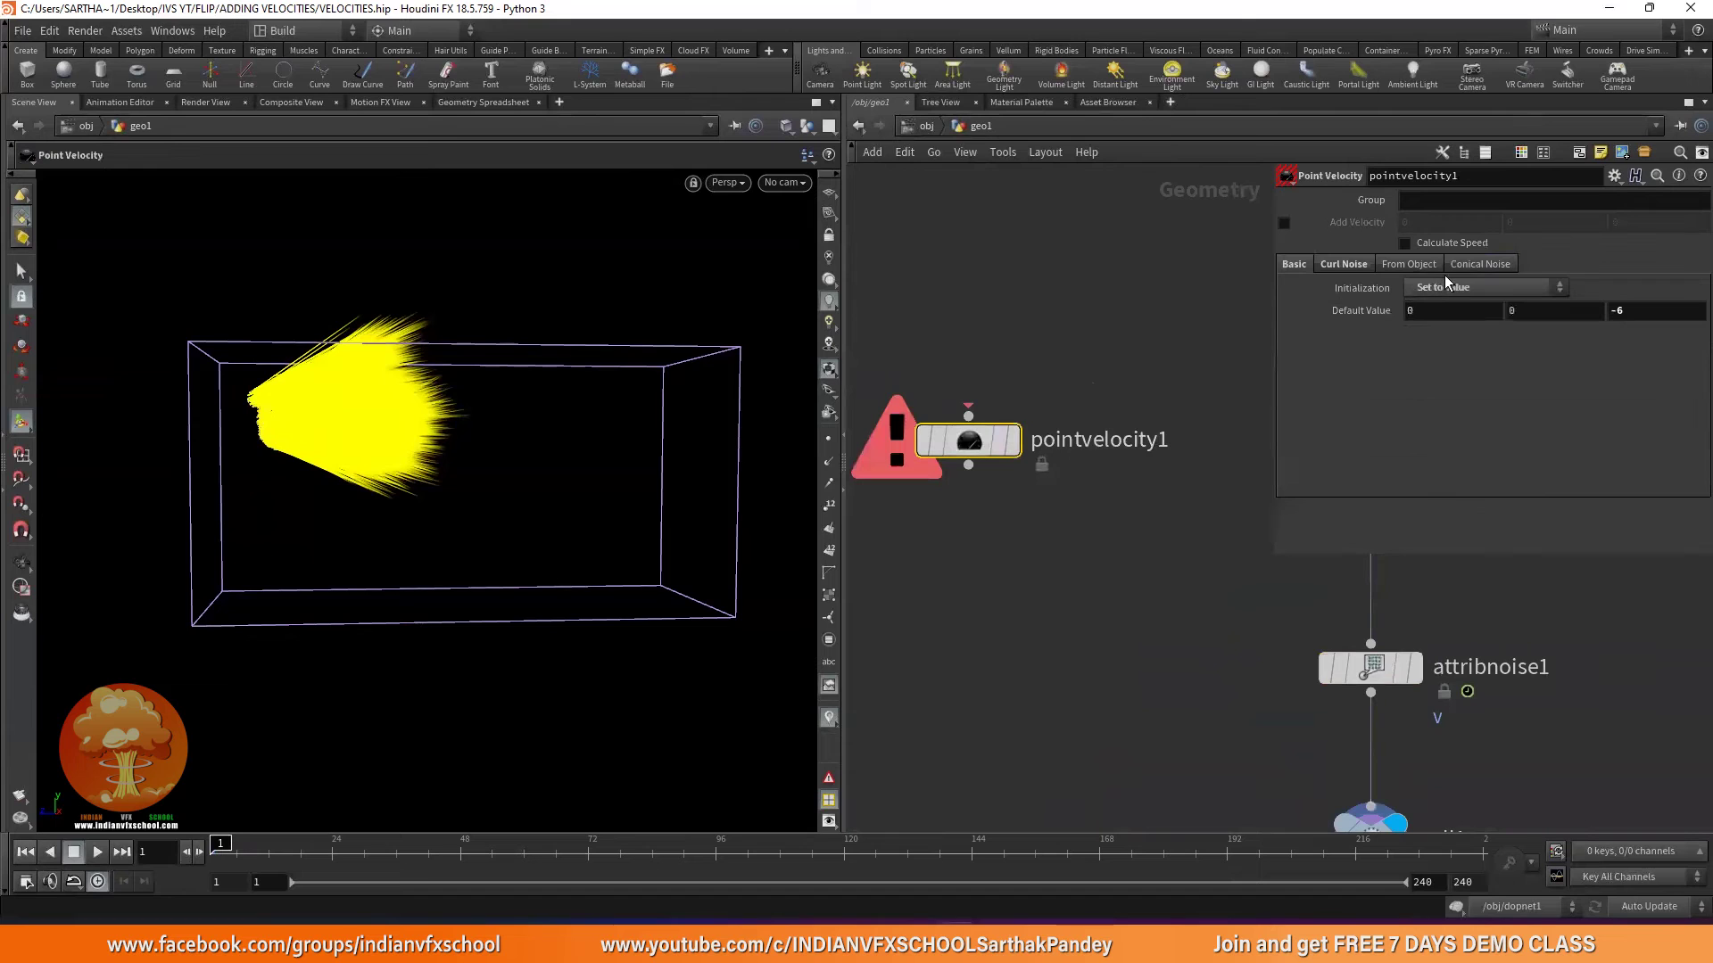
{"action": "left_click", "coordinate": [1352, 264]}
{"action": "scroll", "coordinate": [983, 489], "scroll_direction": "down", "scroll_amount": 3}
{"action": "scroll", "coordinate": [1088, 554], "scroll_direction": "up", "scroll_amount": 3}
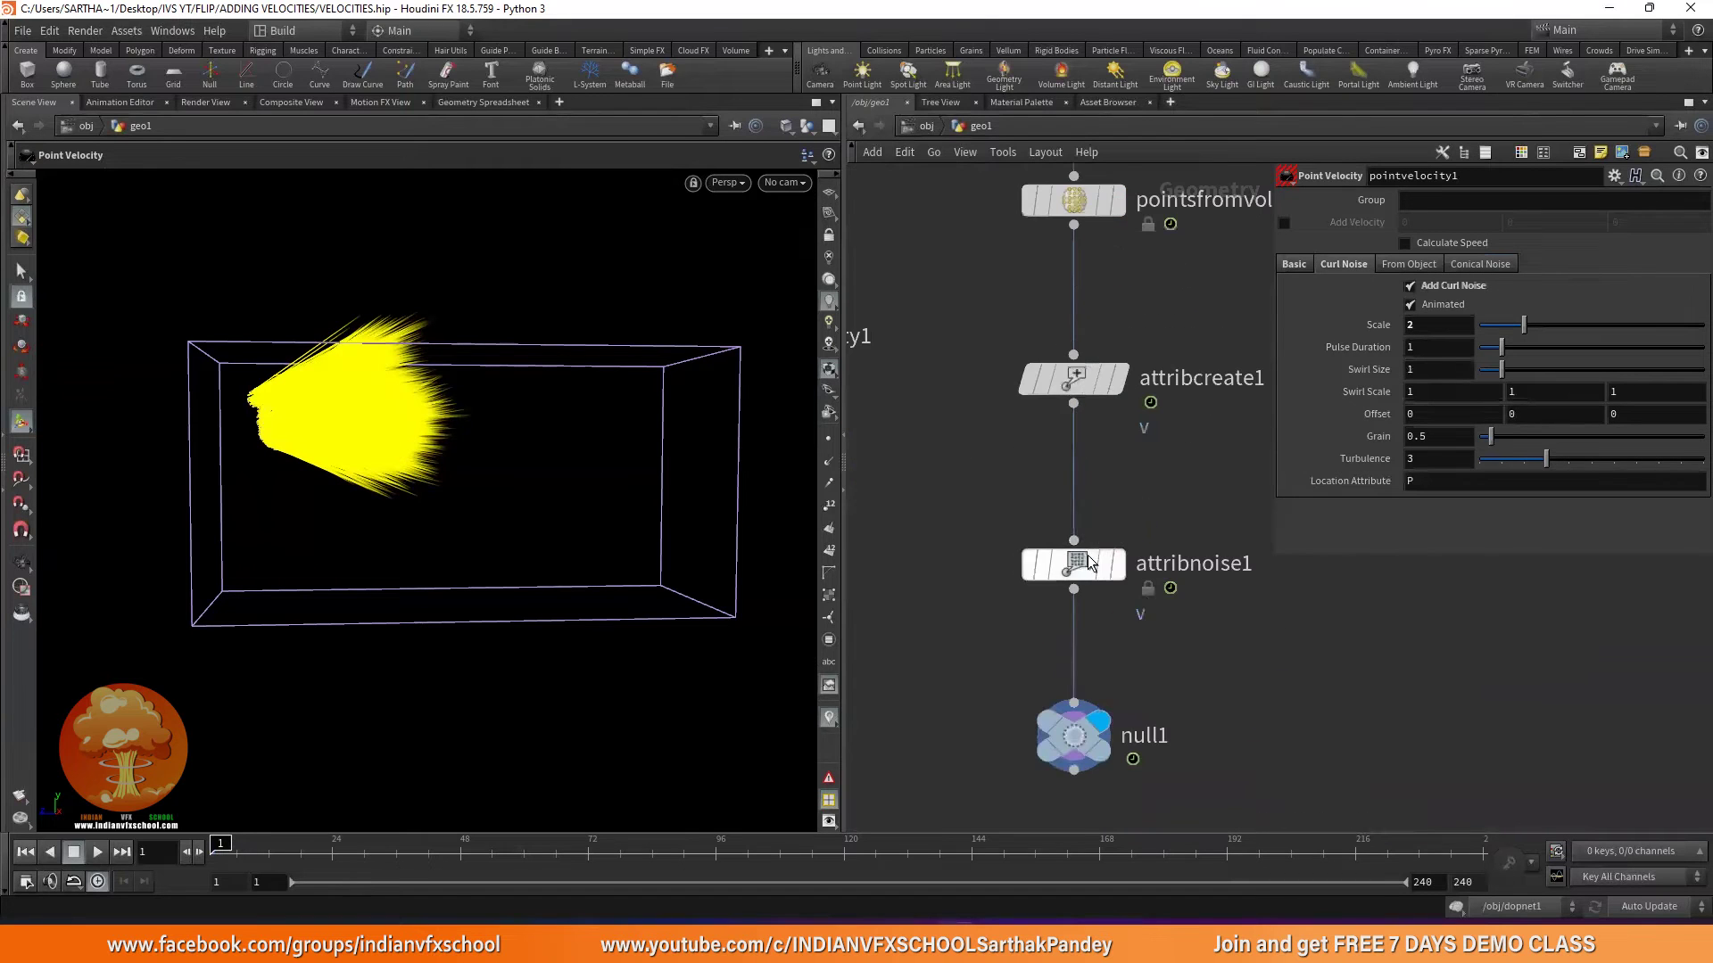
Select attribcreate1 and attribnoise1 together and hide the point velocity display.
{"action": "left_click", "coordinate": [1080, 559]}
{"action": "left_click_drag", "start_coordinate": [977, 341], "coordinate": [1192, 639]}
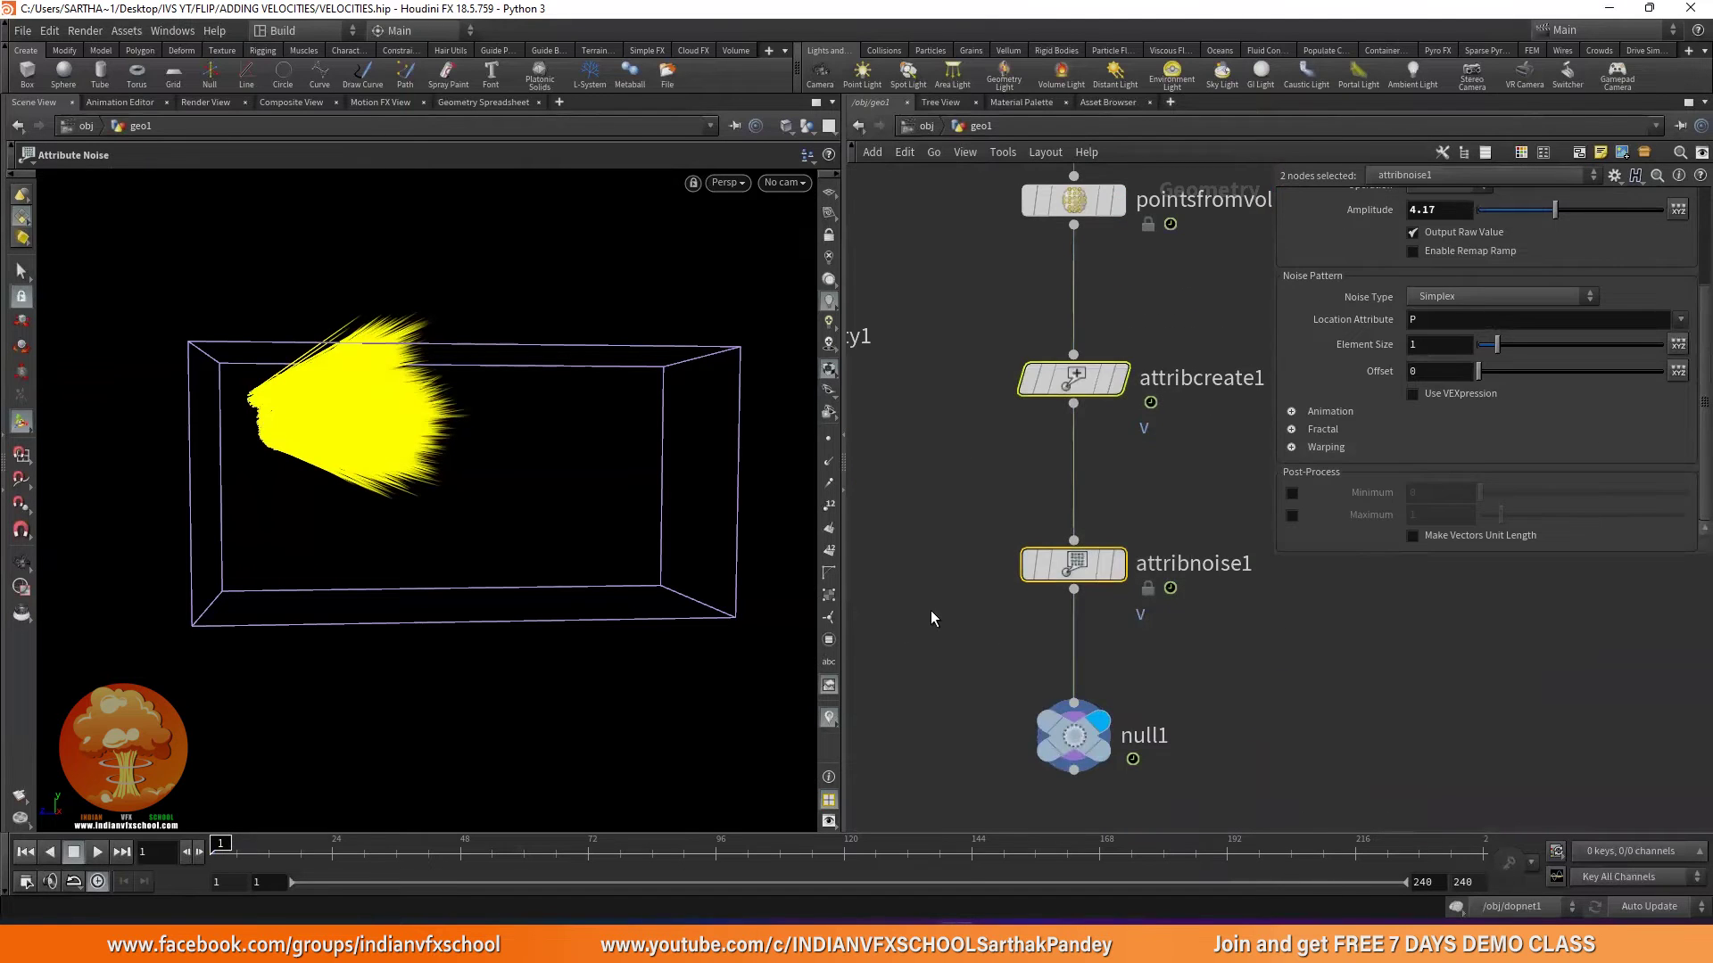
{"action": "scroll", "coordinate": [930, 610], "scroll_direction": "down", "scroll_amount": 1}
{"action": "middle_click_drag", "start_coordinate": [974, 640], "coordinate": [978, 640]}
{"action": "left_click", "coordinate": [829, 718]}
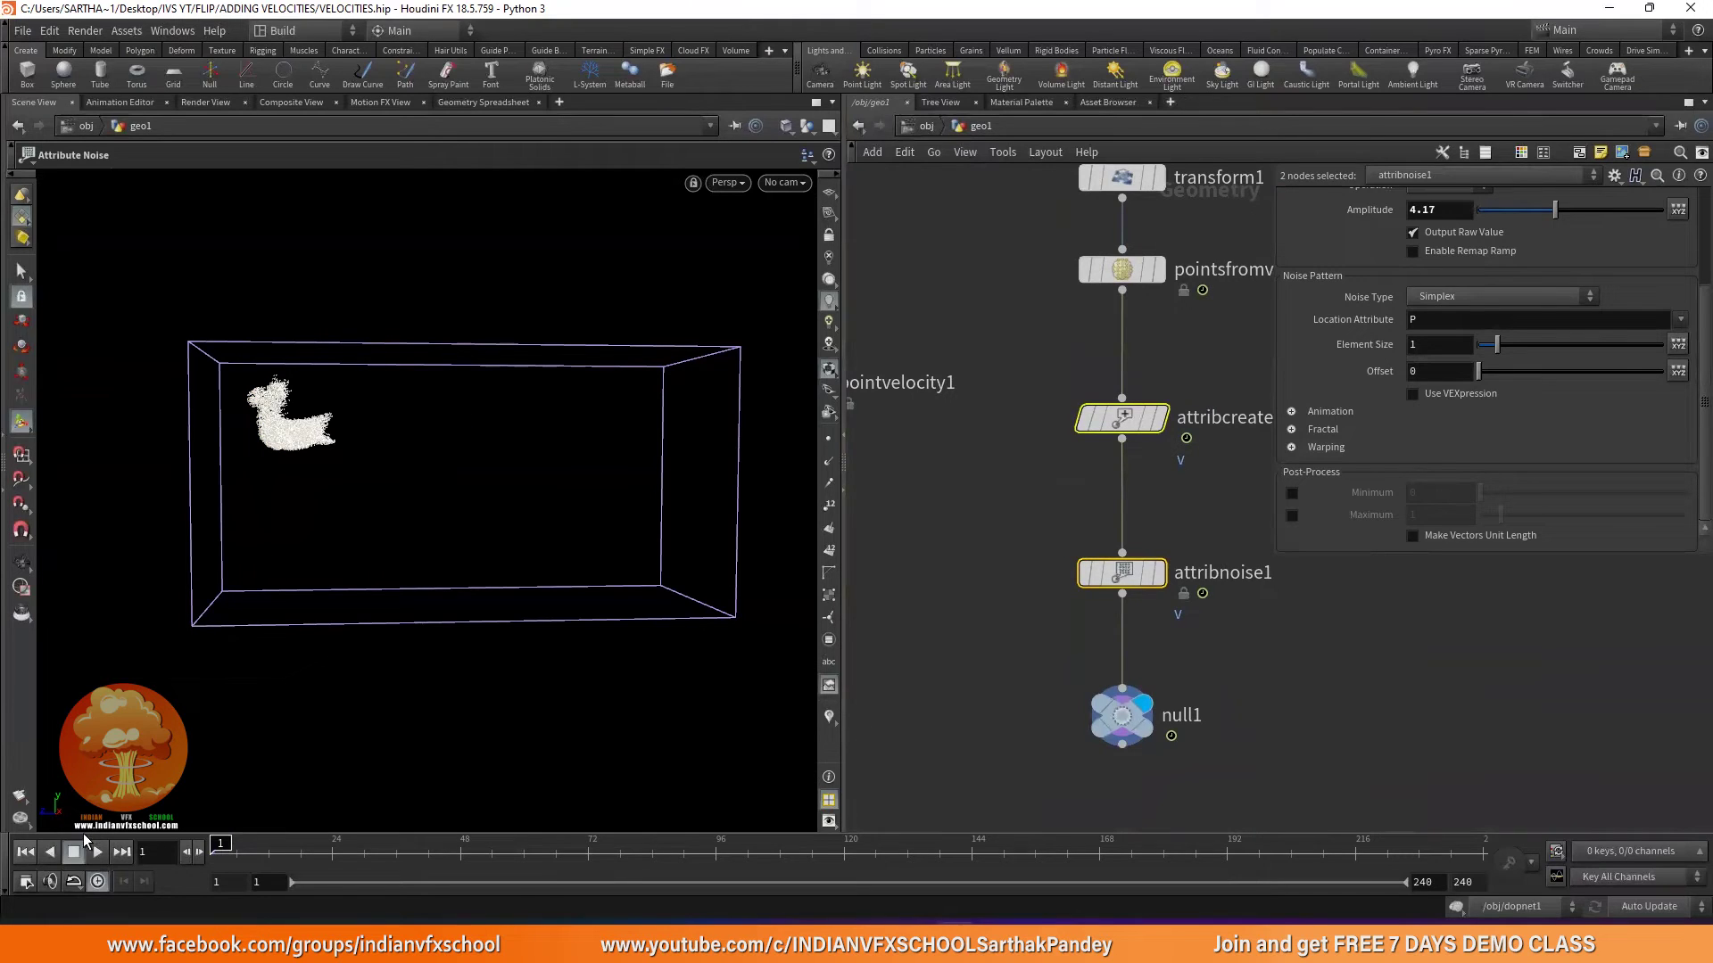
Play the simulation to frame 28, then select only attribnoise1.
{"action": "left_click", "coordinate": [92, 853]}
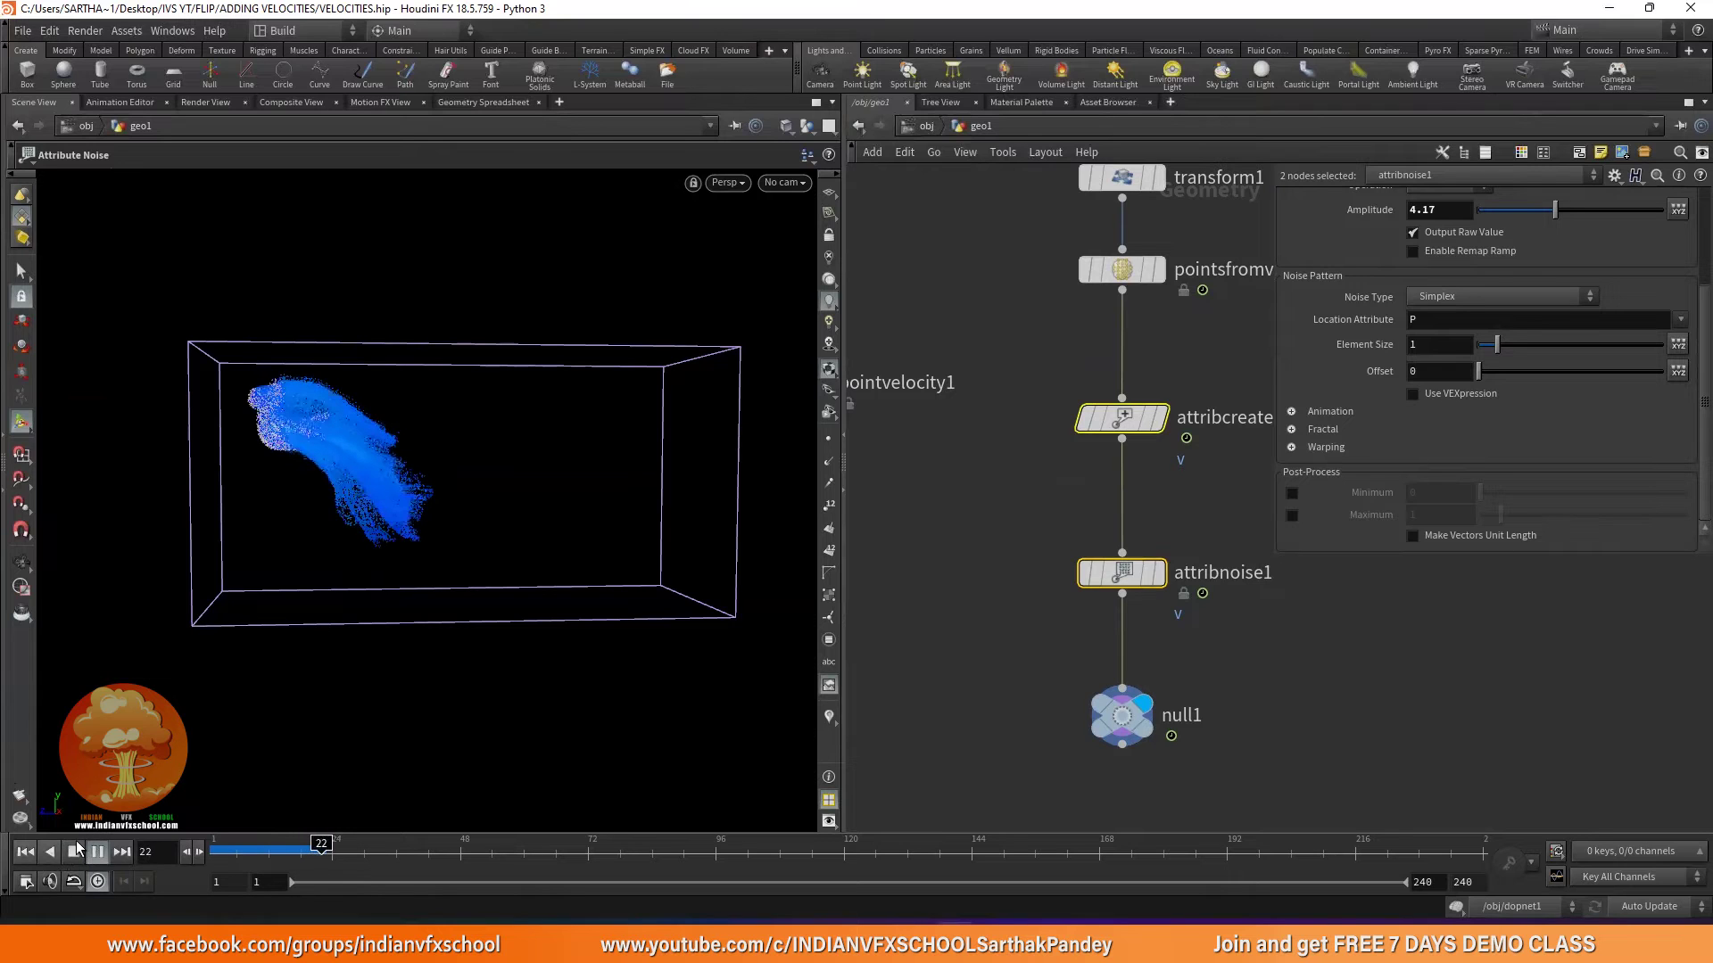
{"action": "left_click", "coordinate": [74, 852]}
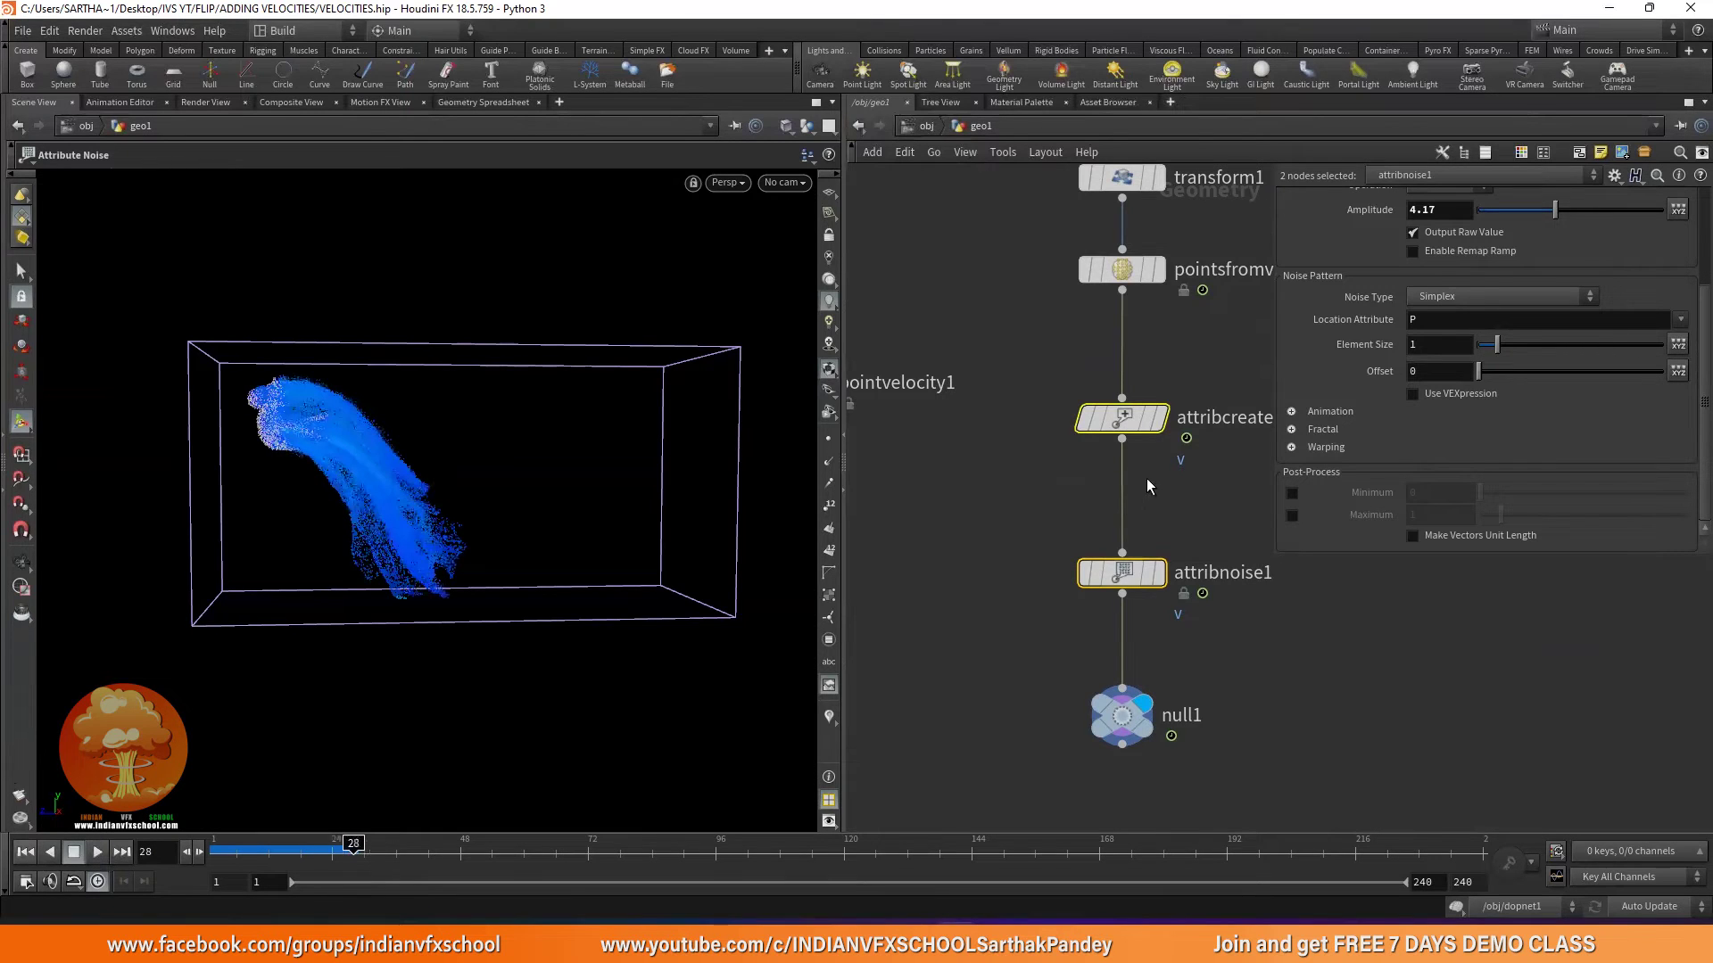
{"action": "scroll", "coordinate": [1148, 479], "scroll_direction": "up", "scroll_amount": 2}
{"action": "left_click", "coordinate": [1113, 620]}
{"action": "scroll", "coordinate": [1373, 307], "scroll_direction": "up", "scroll_amount": 2}
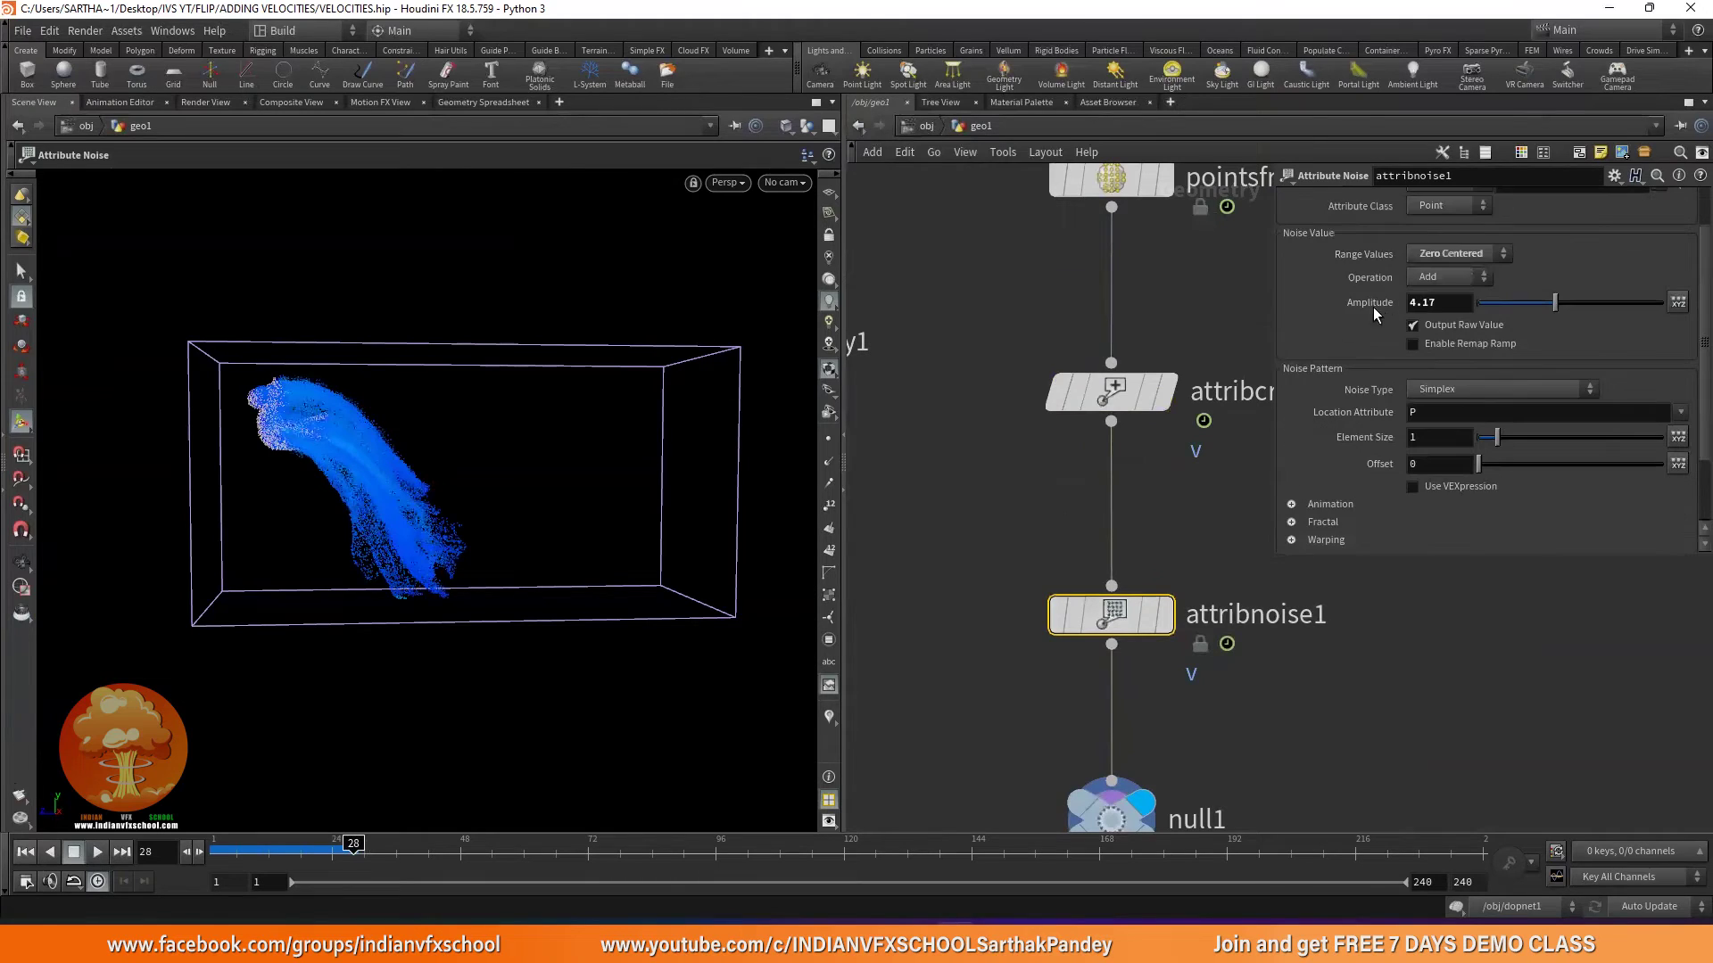
Set the noise amplitude to 15 and replay the simulation from frame 1.
{"action": "left_click", "coordinate": [1423, 302]}
{"action": "type", "text": "15"}
{"action": "key", "text": "Return"}
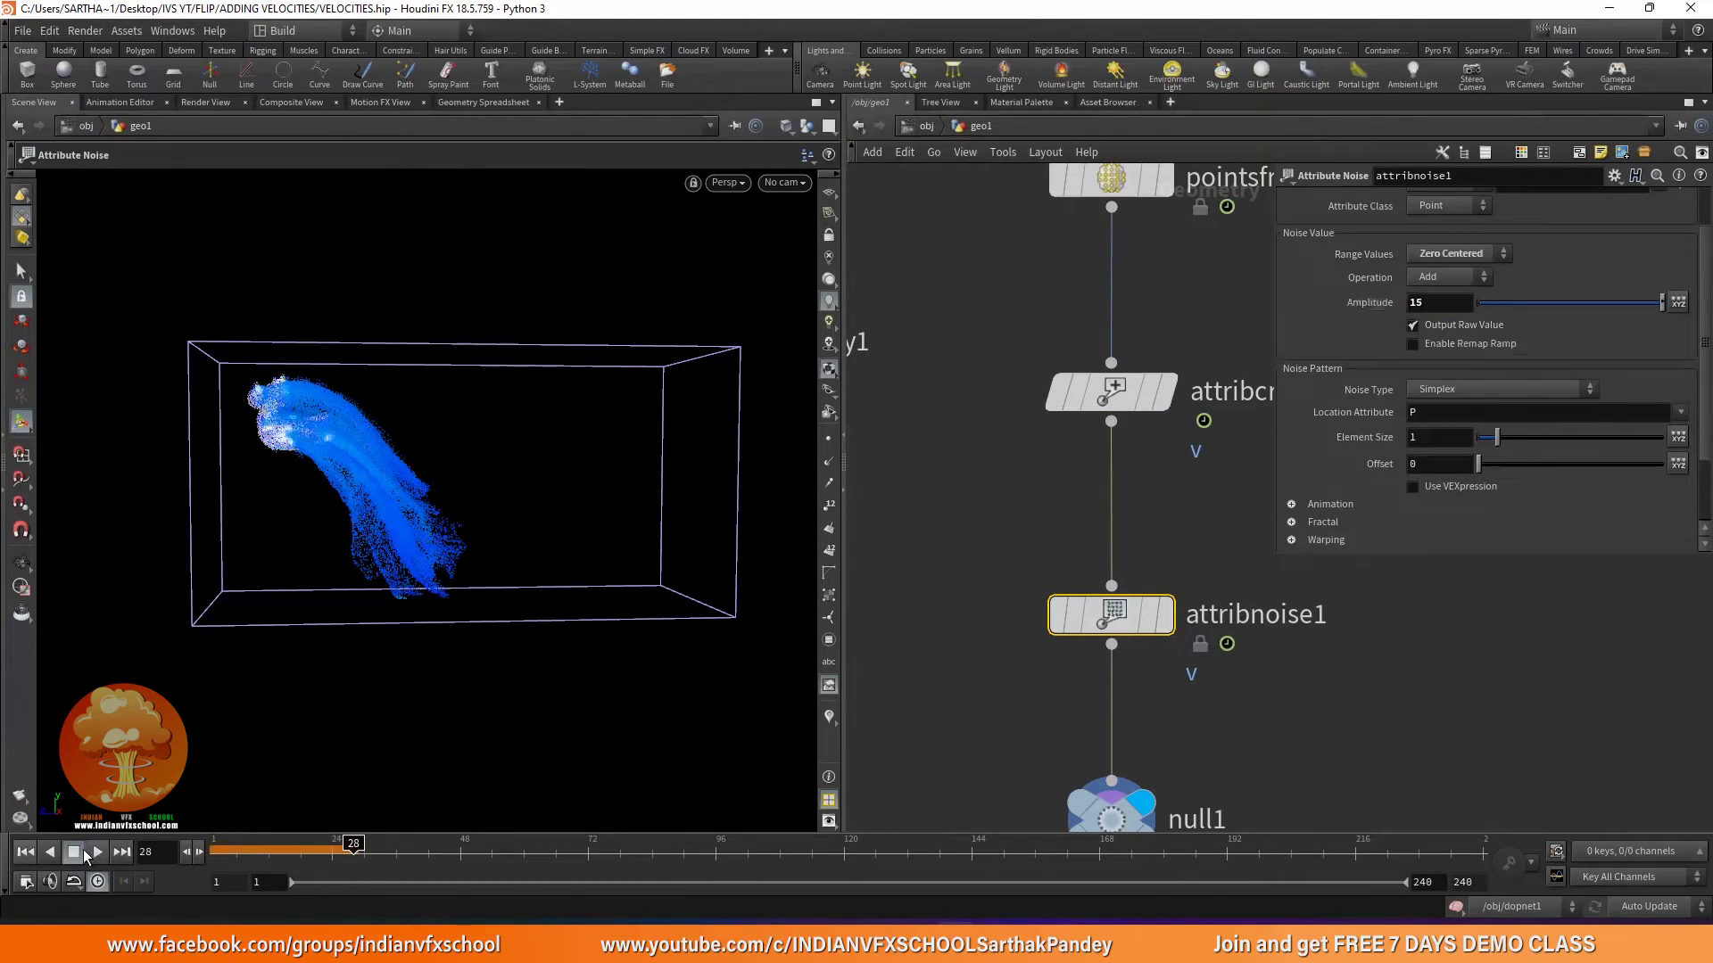
{"action": "left_click", "coordinate": [26, 853]}
{"action": "left_click", "coordinate": [96, 853]}
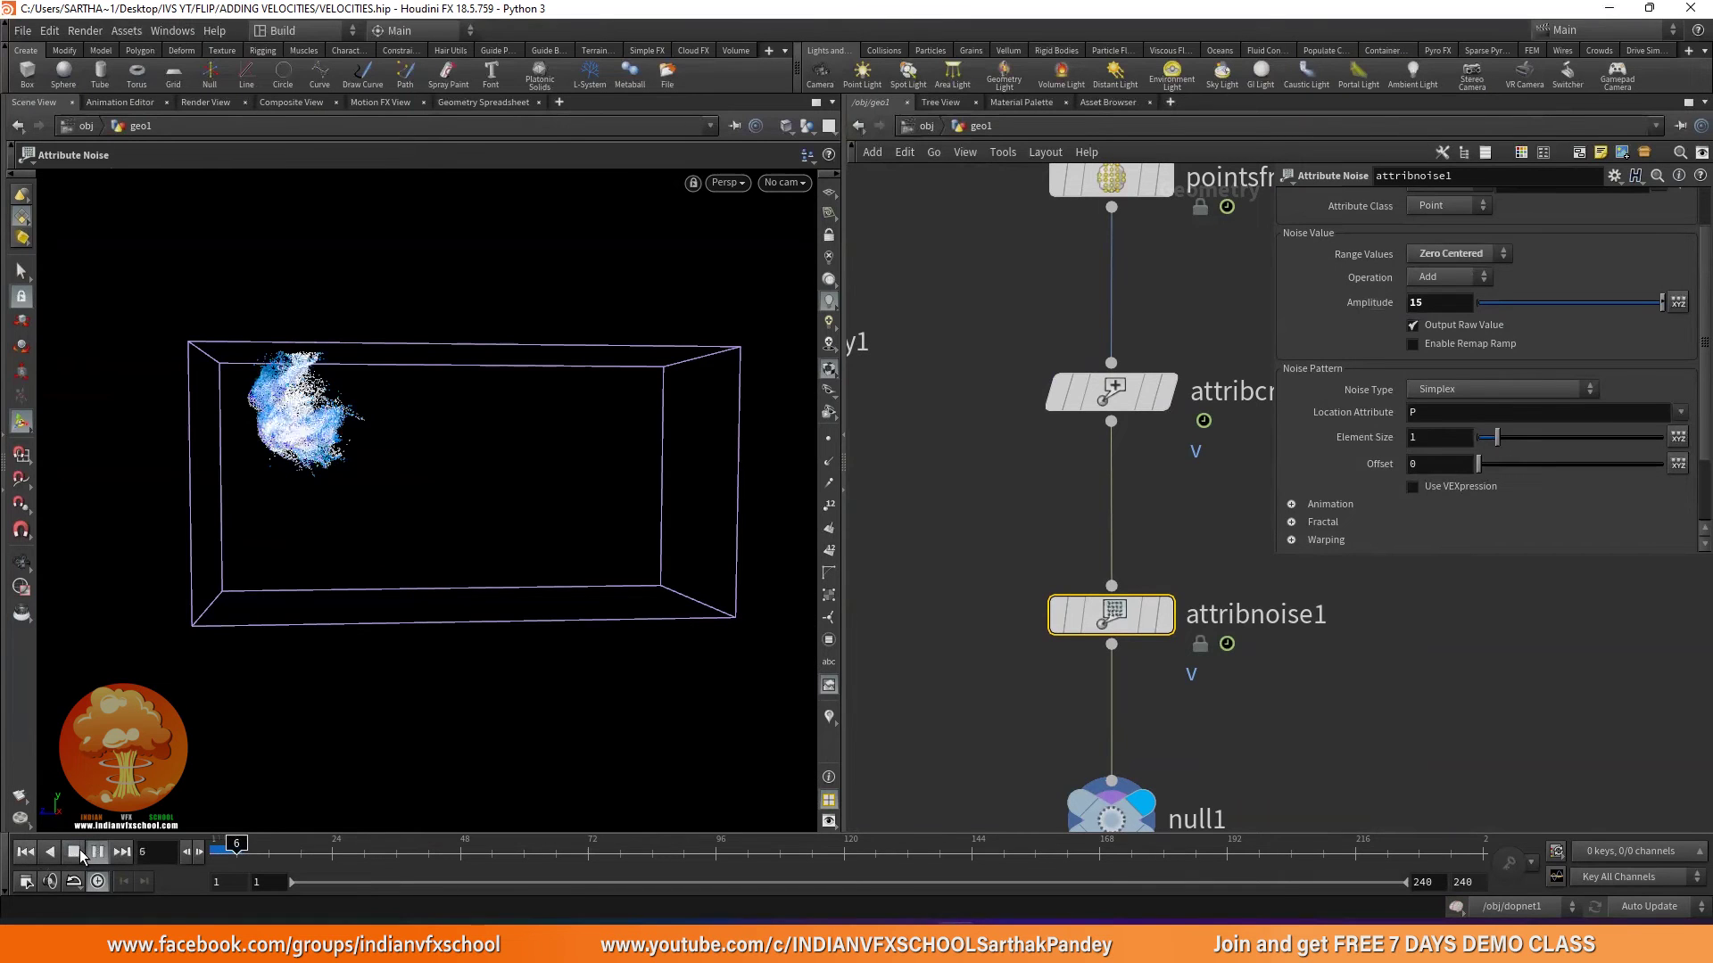
{"action": "left_click", "coordinate": [80, 850]}
Lower the noise amplitude to 8 and replay the simulation.
{"action": "left_click_drag", "start_coordinate": [1426, 305], "coordinate": [1363, 310]}
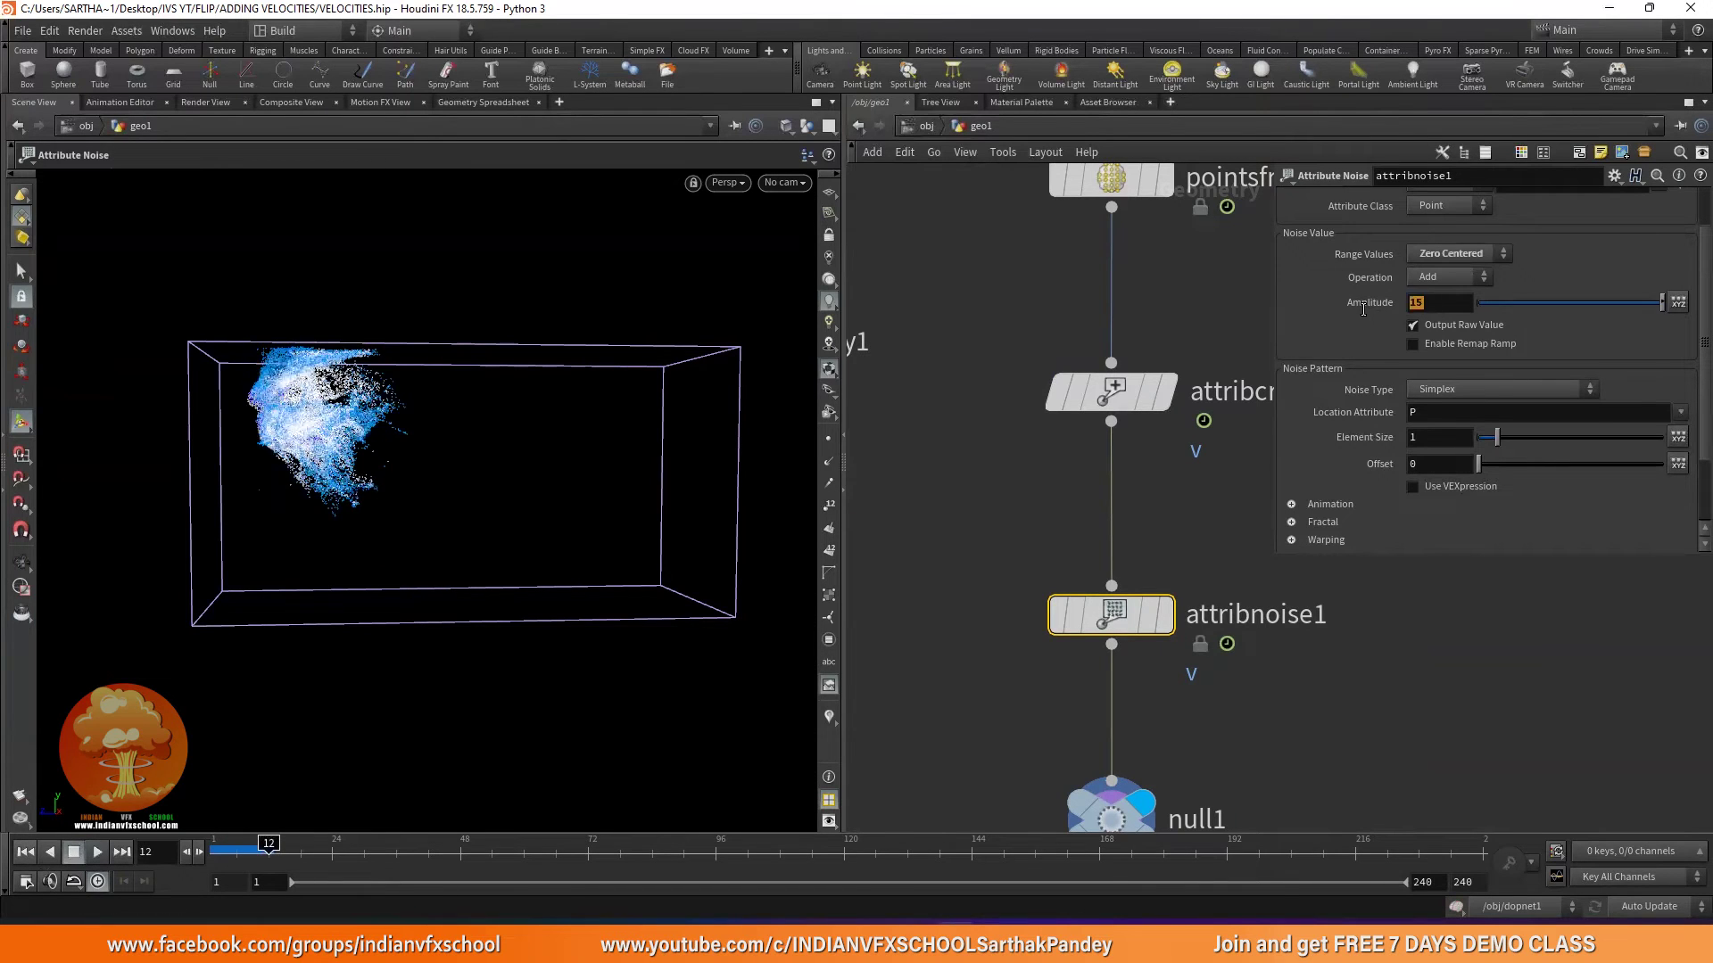
{"action": "type", "text": "8"}
{"action": "key", "text": "Return"}
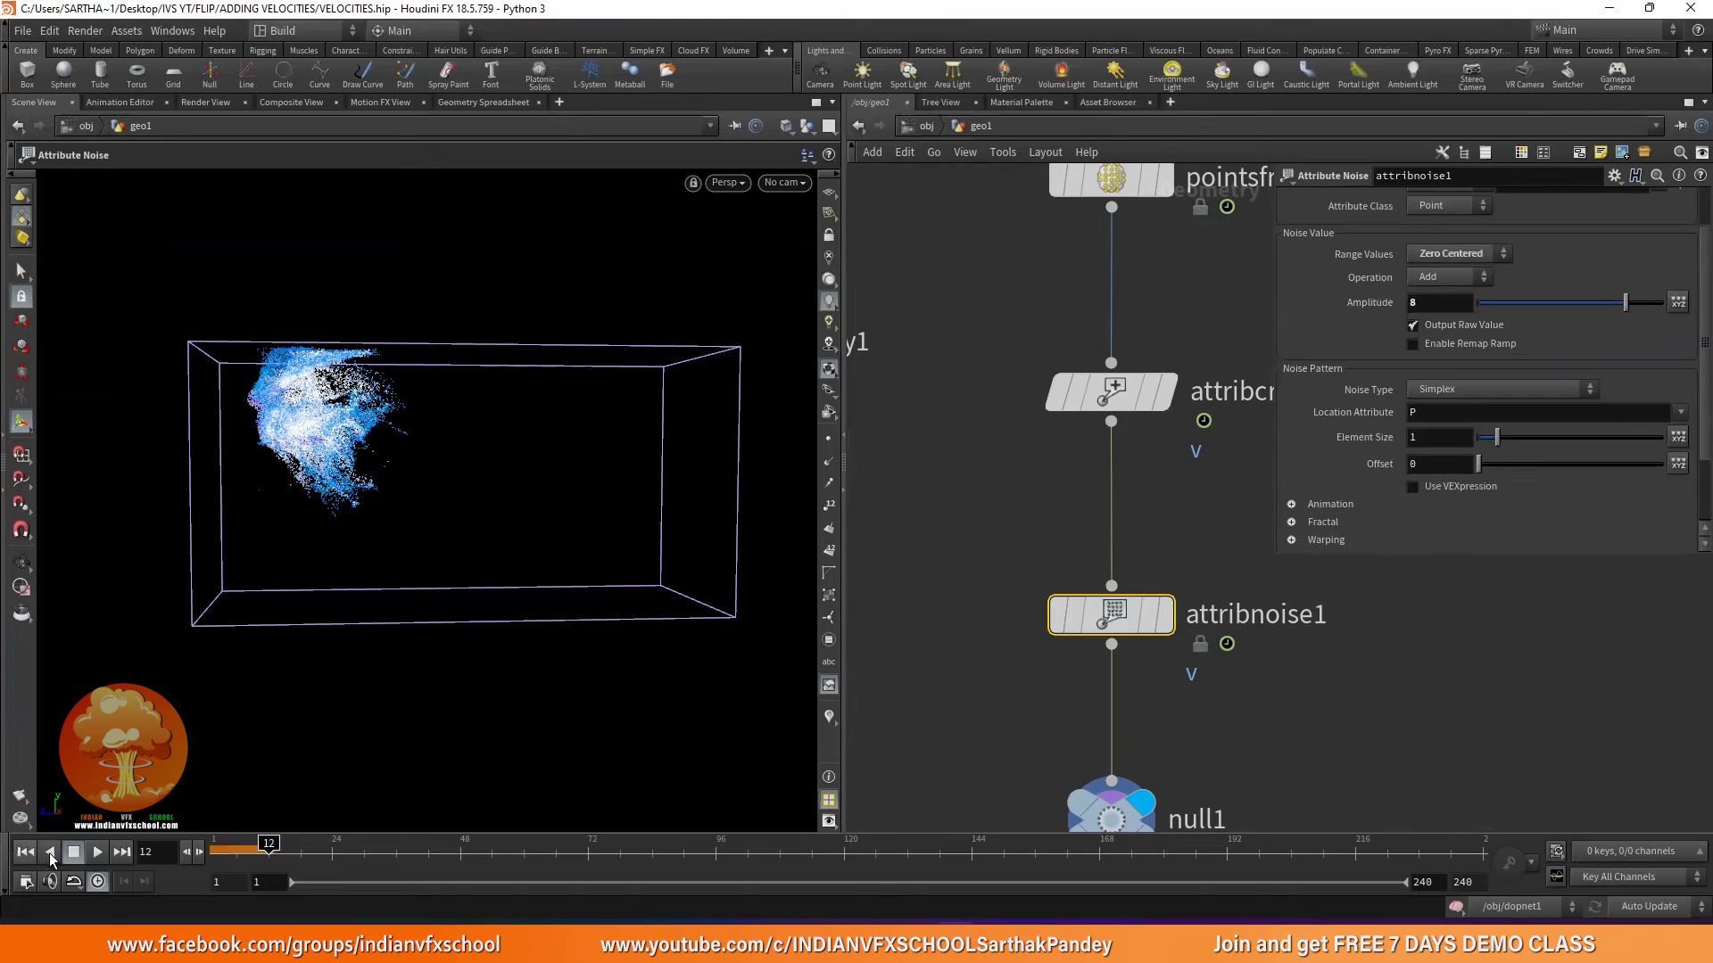
{"action": "left_click", "coordinate": [88, 851]}
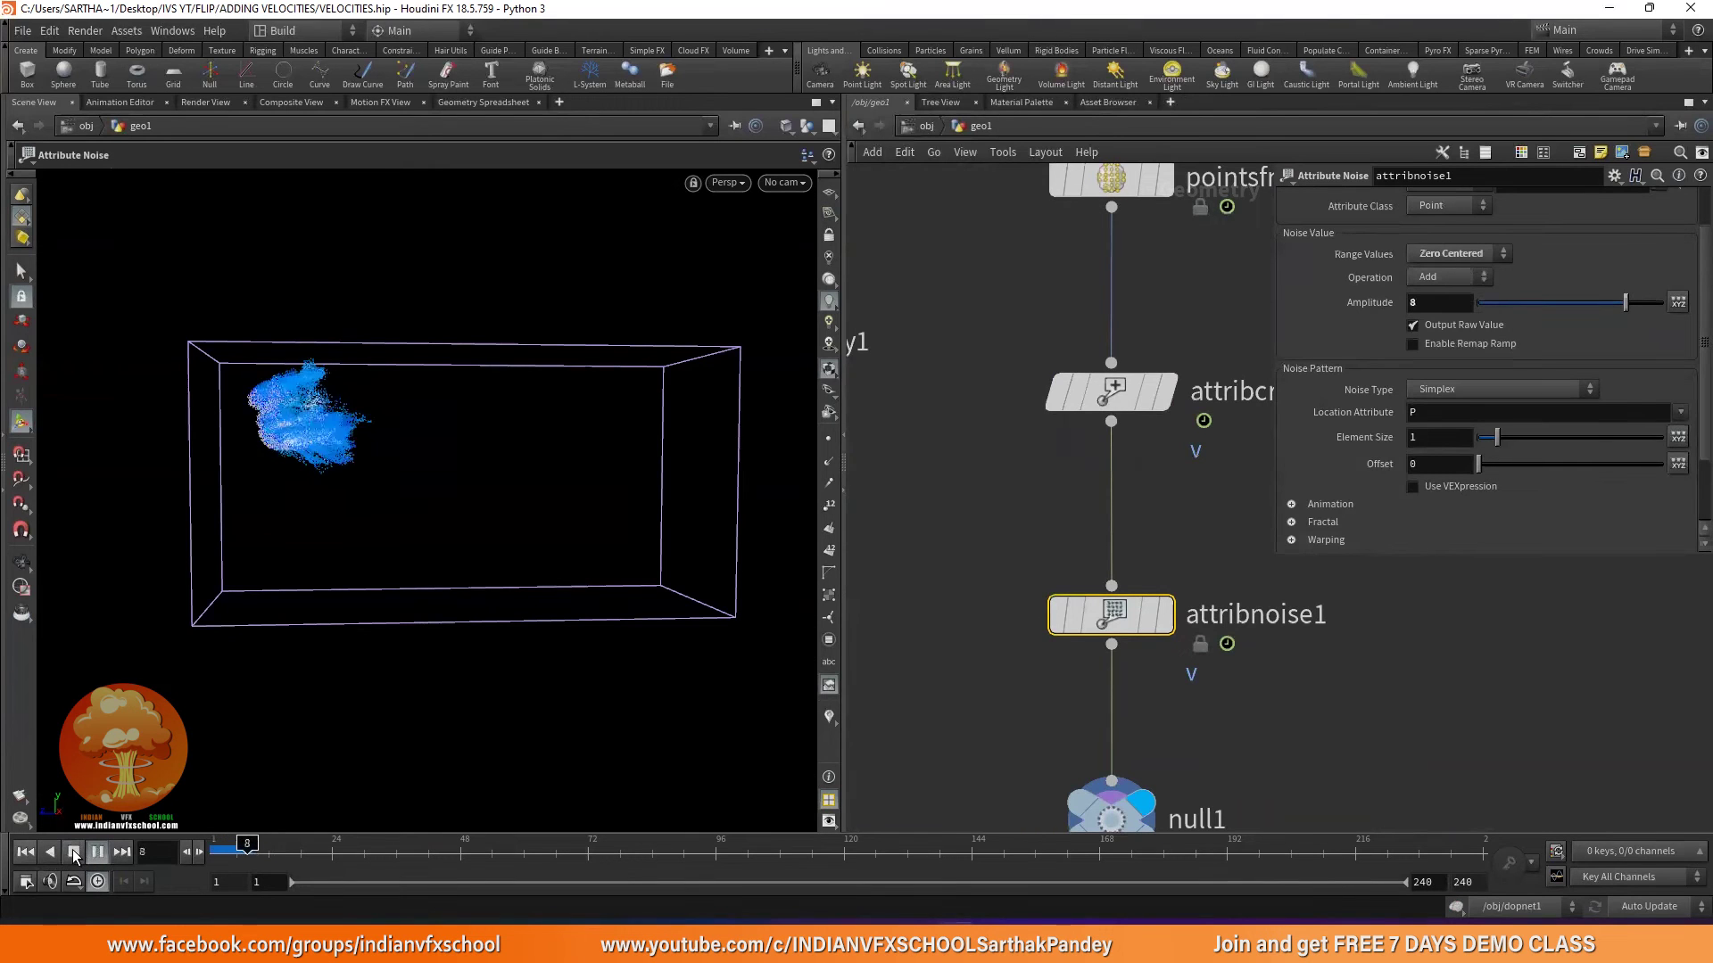
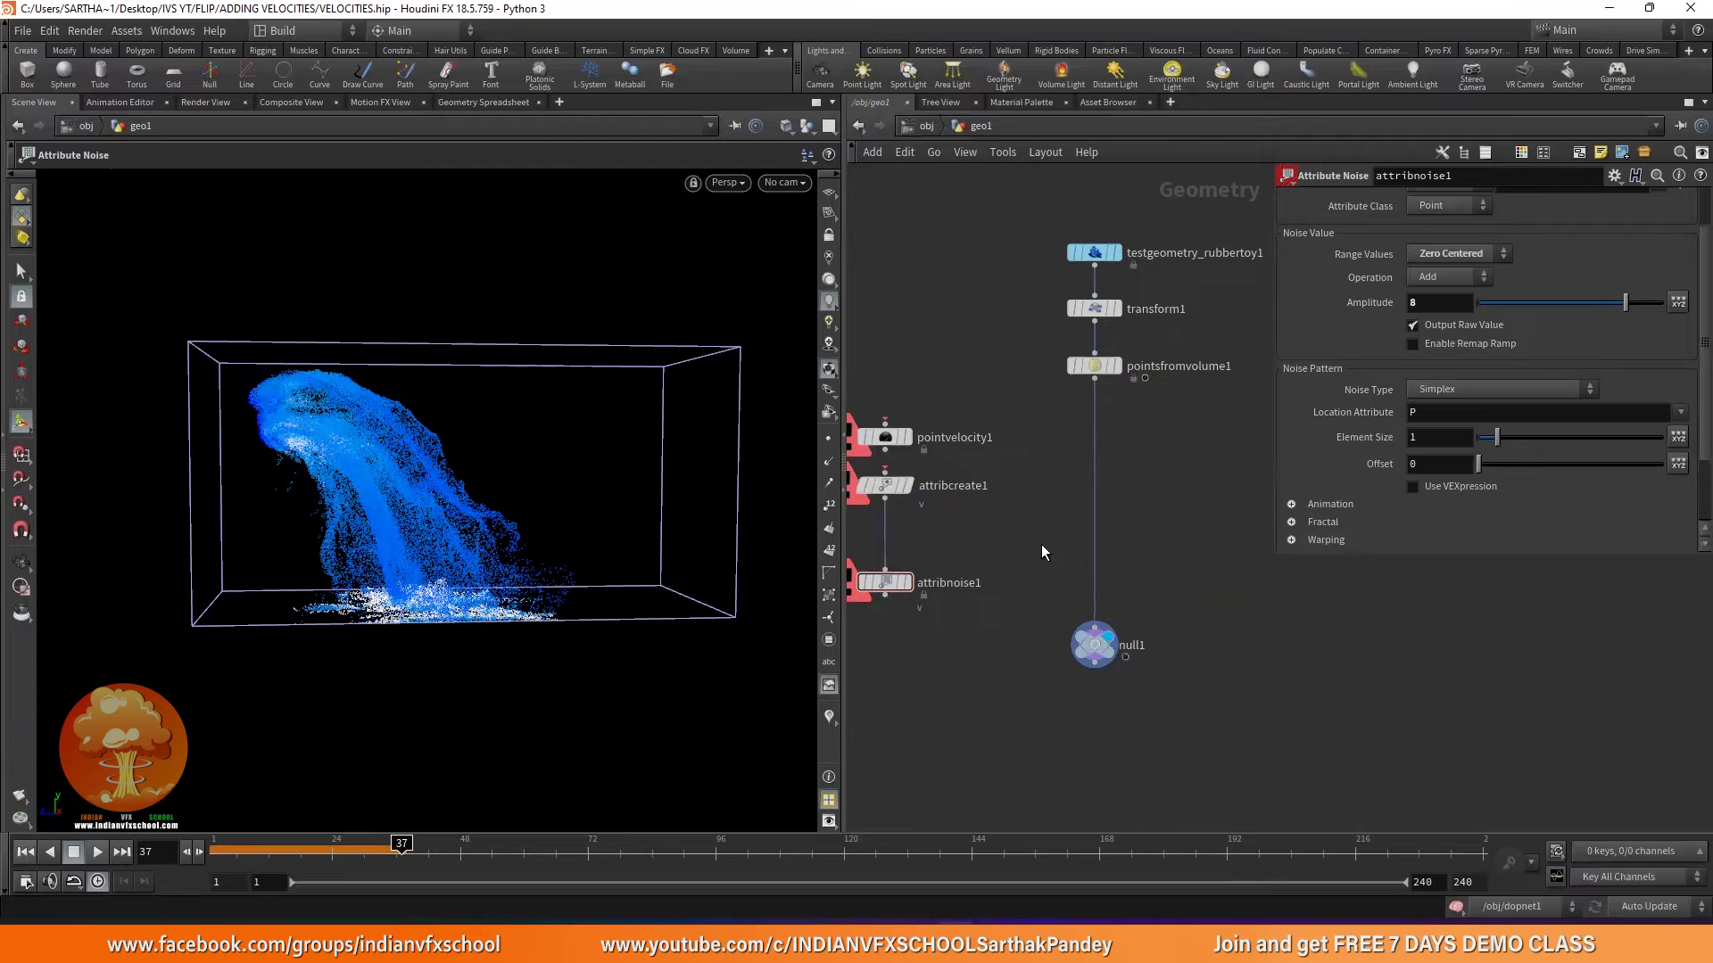
Pan and zoom the network to bring null1 into view and start a Tab node search.
{"action": "middle_click_drag", "start_coordinate": [1048, 478], "coordinate": [1003, 497]}
{"action": "scroll", "coordinate": [1002, 496], "scroll_direction": "up", "scroll_amount": 1}
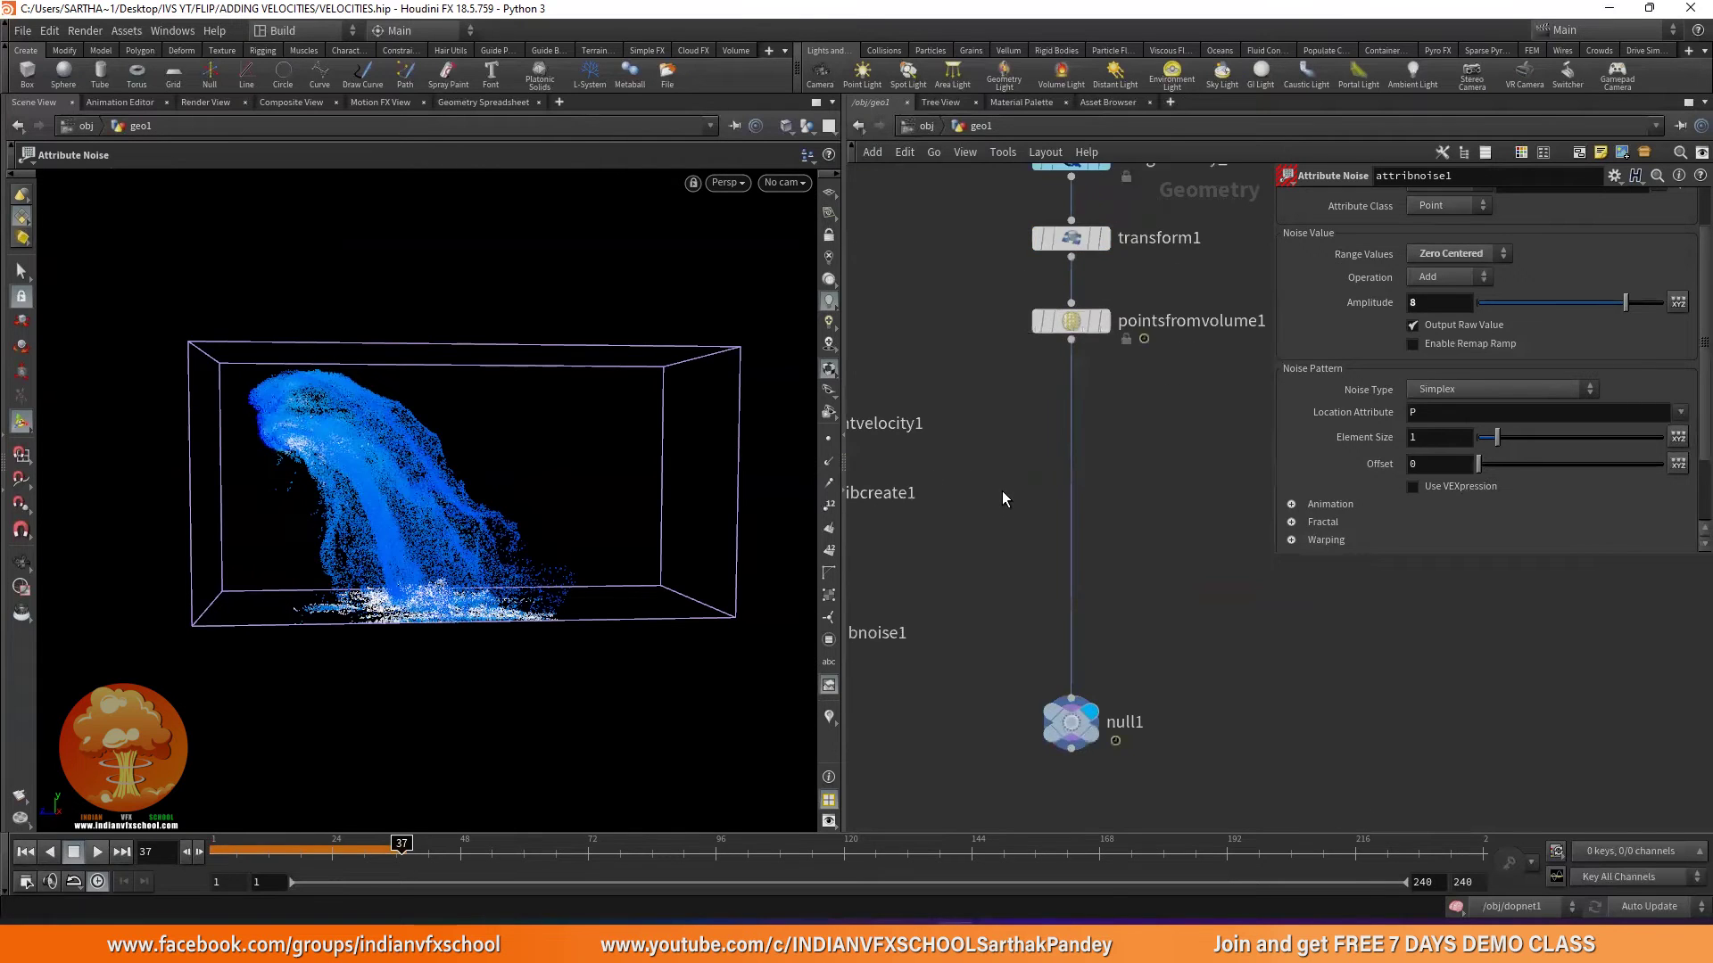
{"action": "key", "text": "Tab"}
Insert an Attribute Wrangle between pointsfromvolume1 and null1 with code @v = {5,0,0};.
{"action": "type", "text": "aw"}
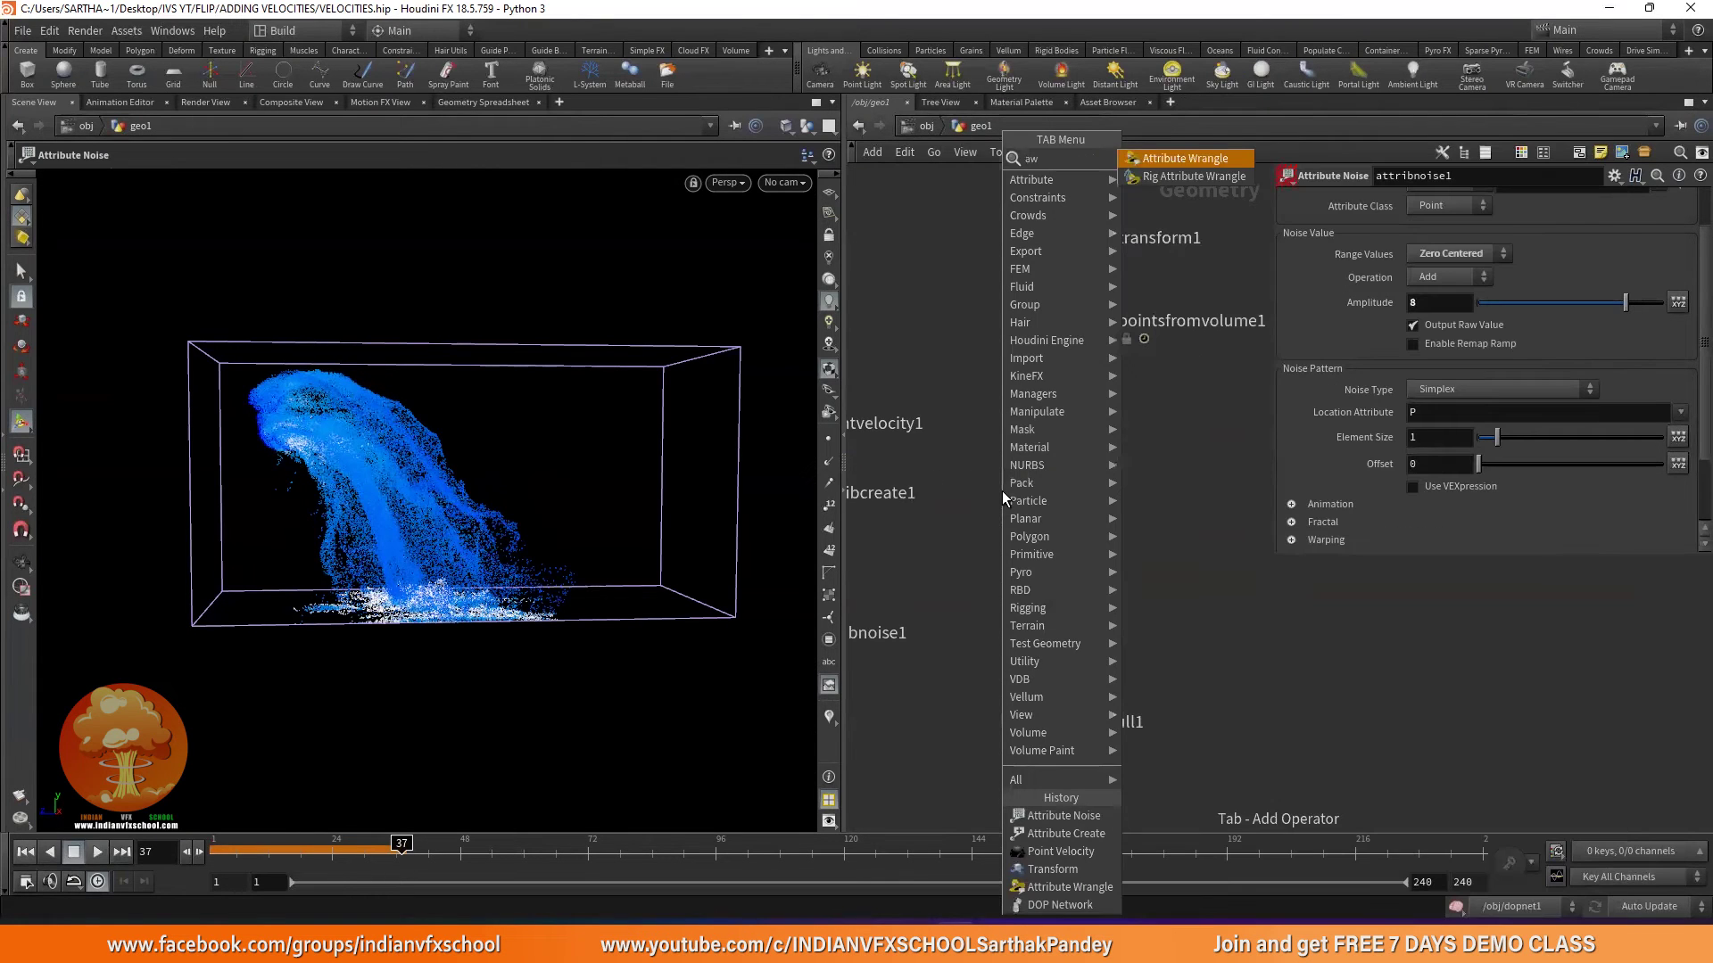
{"action": "left_click", "coordinate": [1187, 159]}
{"action": "left_click", "coordinate": [1164, 489]}
{"action": "scroll", "coordinate": [1165, 492], "scroll_direction": "up", "scroll_amount": 2}
{"action": "scroll", "coordinate": [1169, 492], "scroll_direction": "down", "scroll_amount": 3}
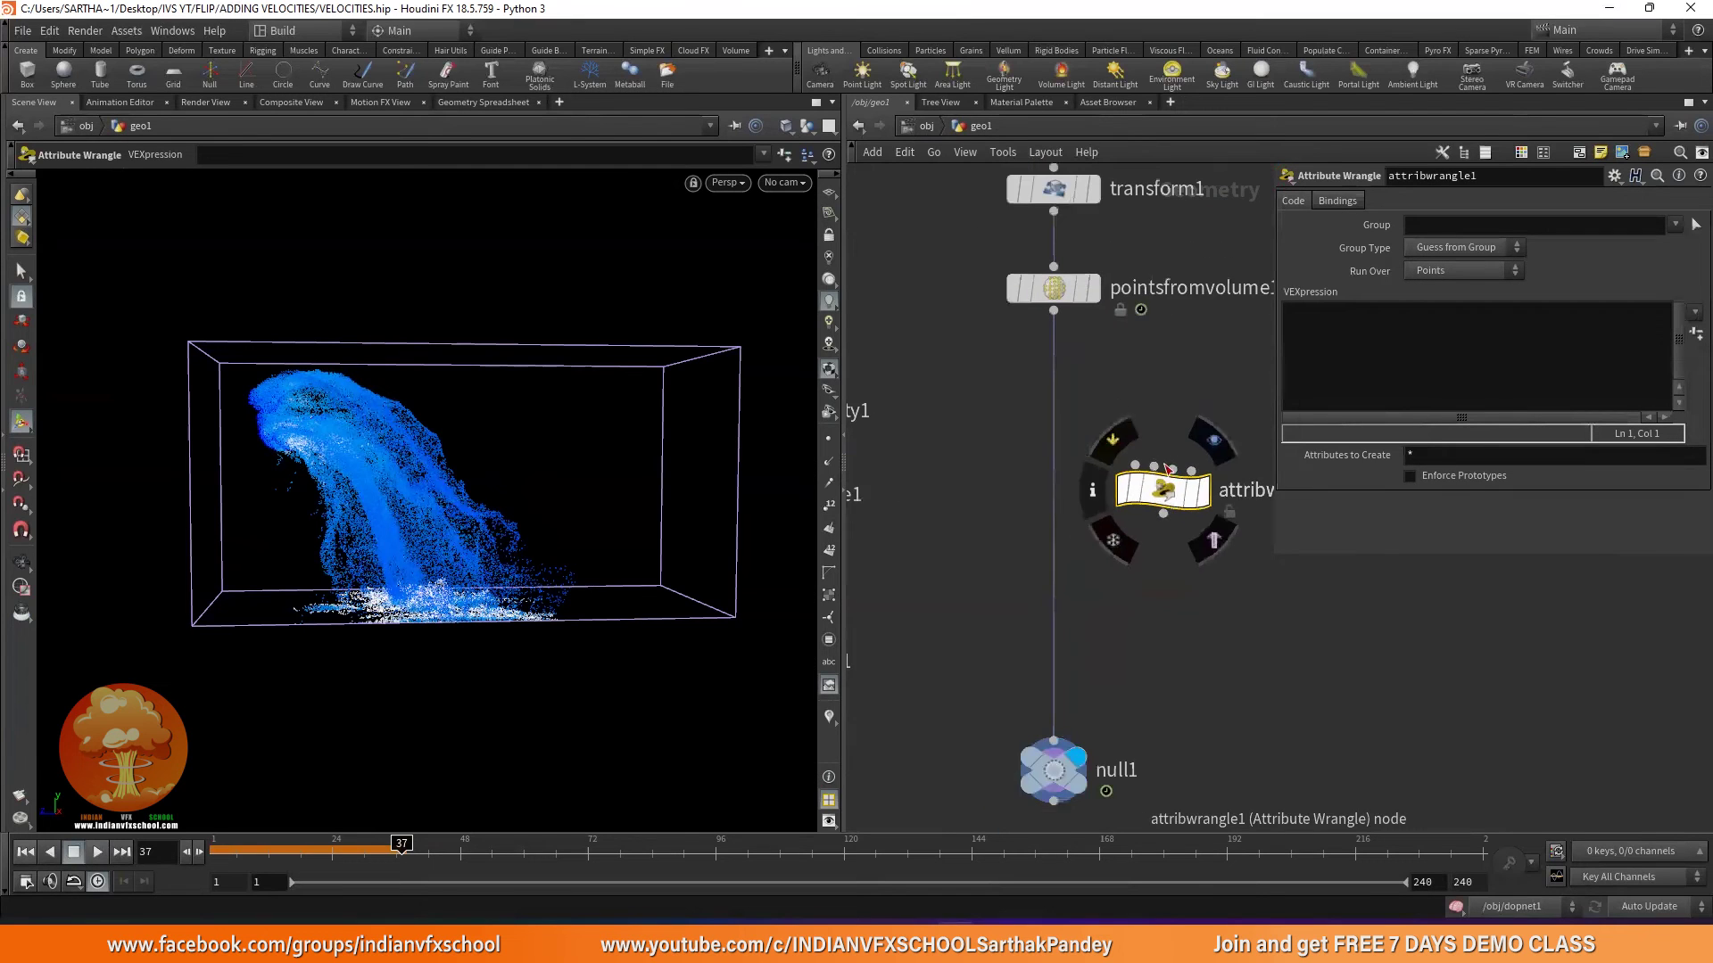
{"action": "left_click_drag", "start_coordinate": [1160, 500], "coordinate": [1084, 443]}
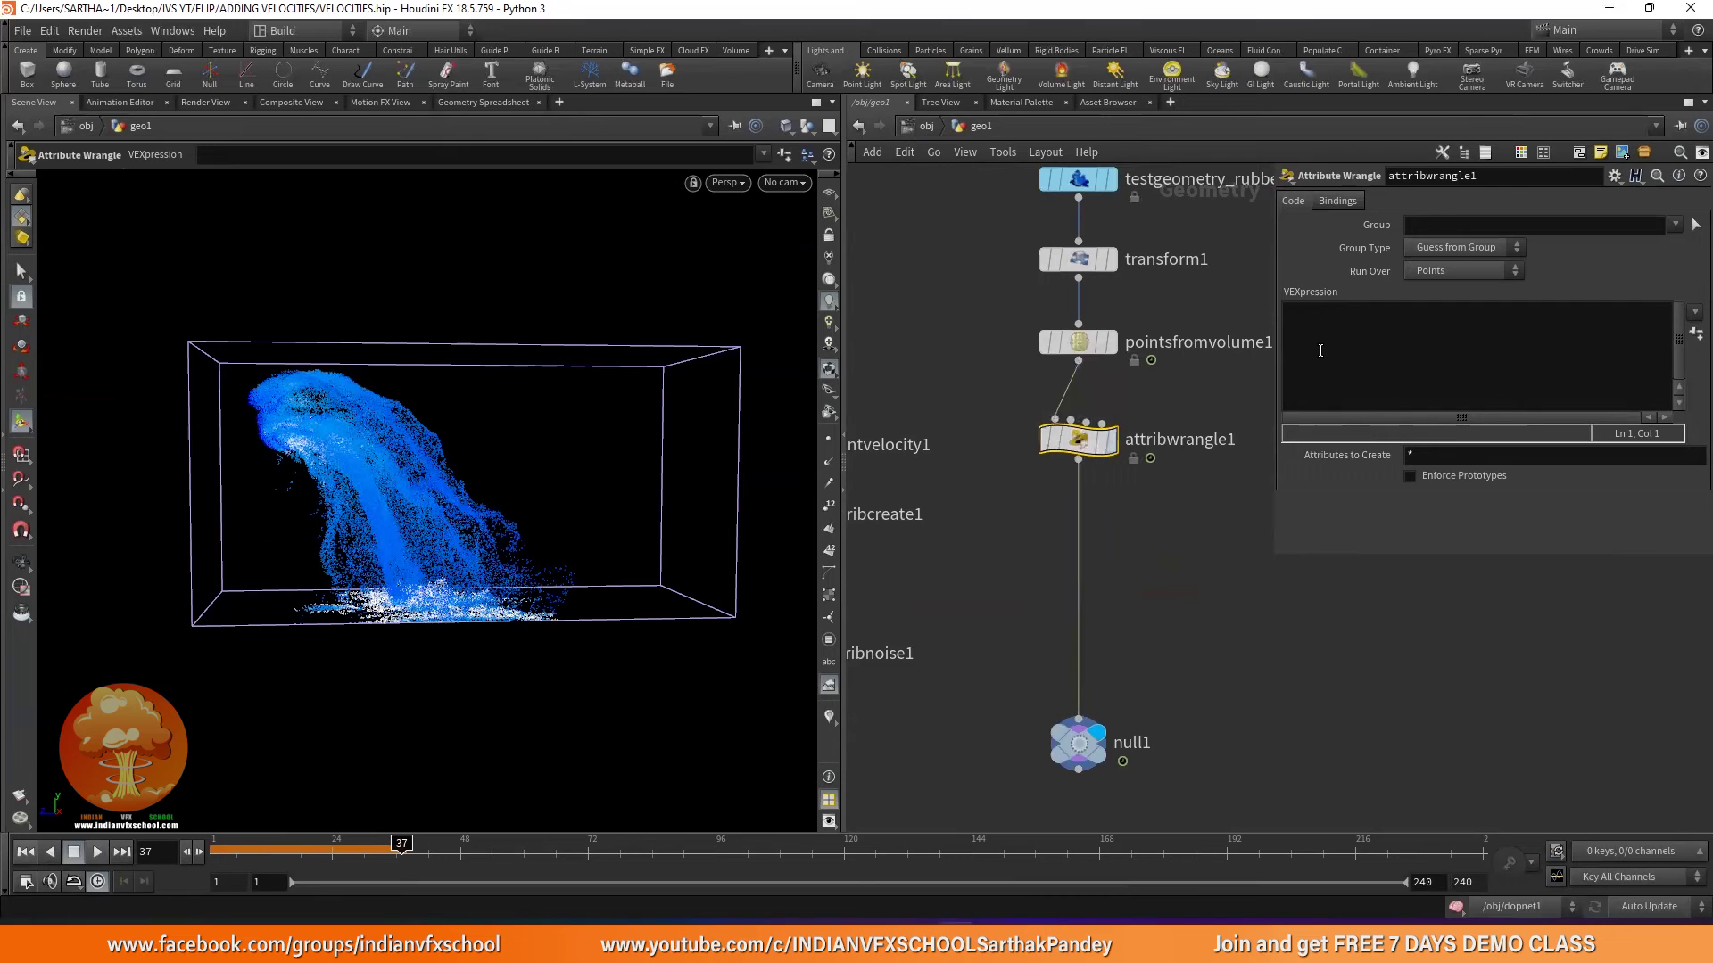
{"action": "left_click", "coordinate": [1335, 326]}
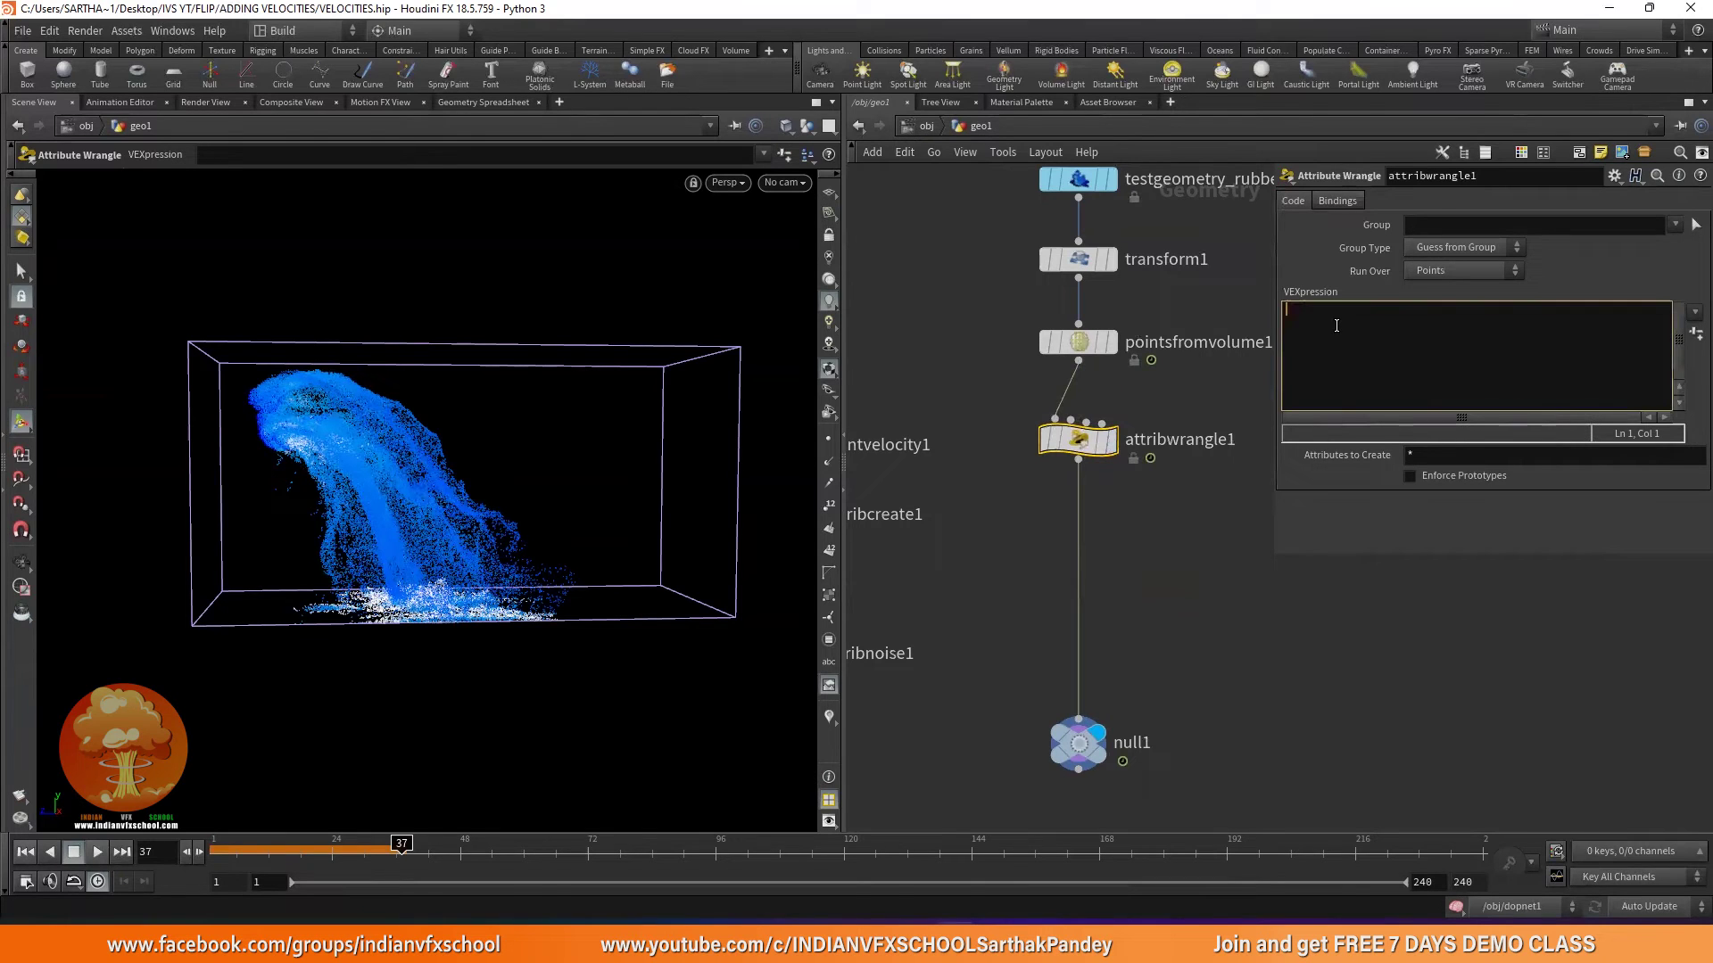
{"action": "type", "text": "@v"}
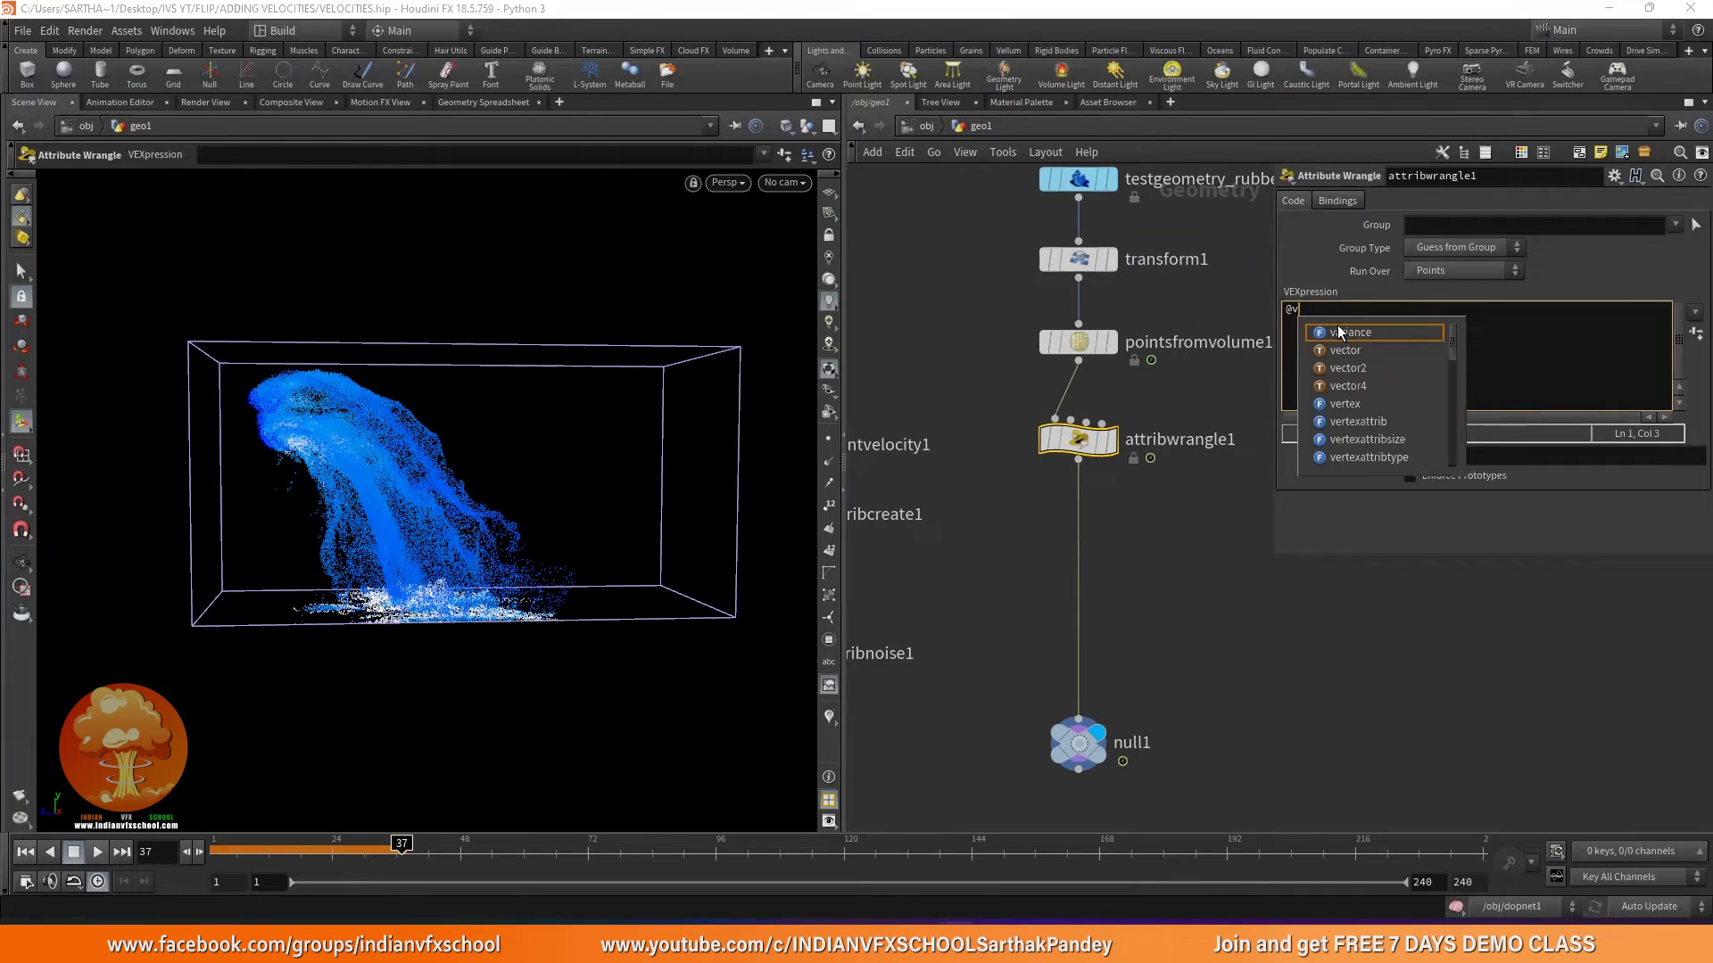
{"action": "type", "text": " = {5"}
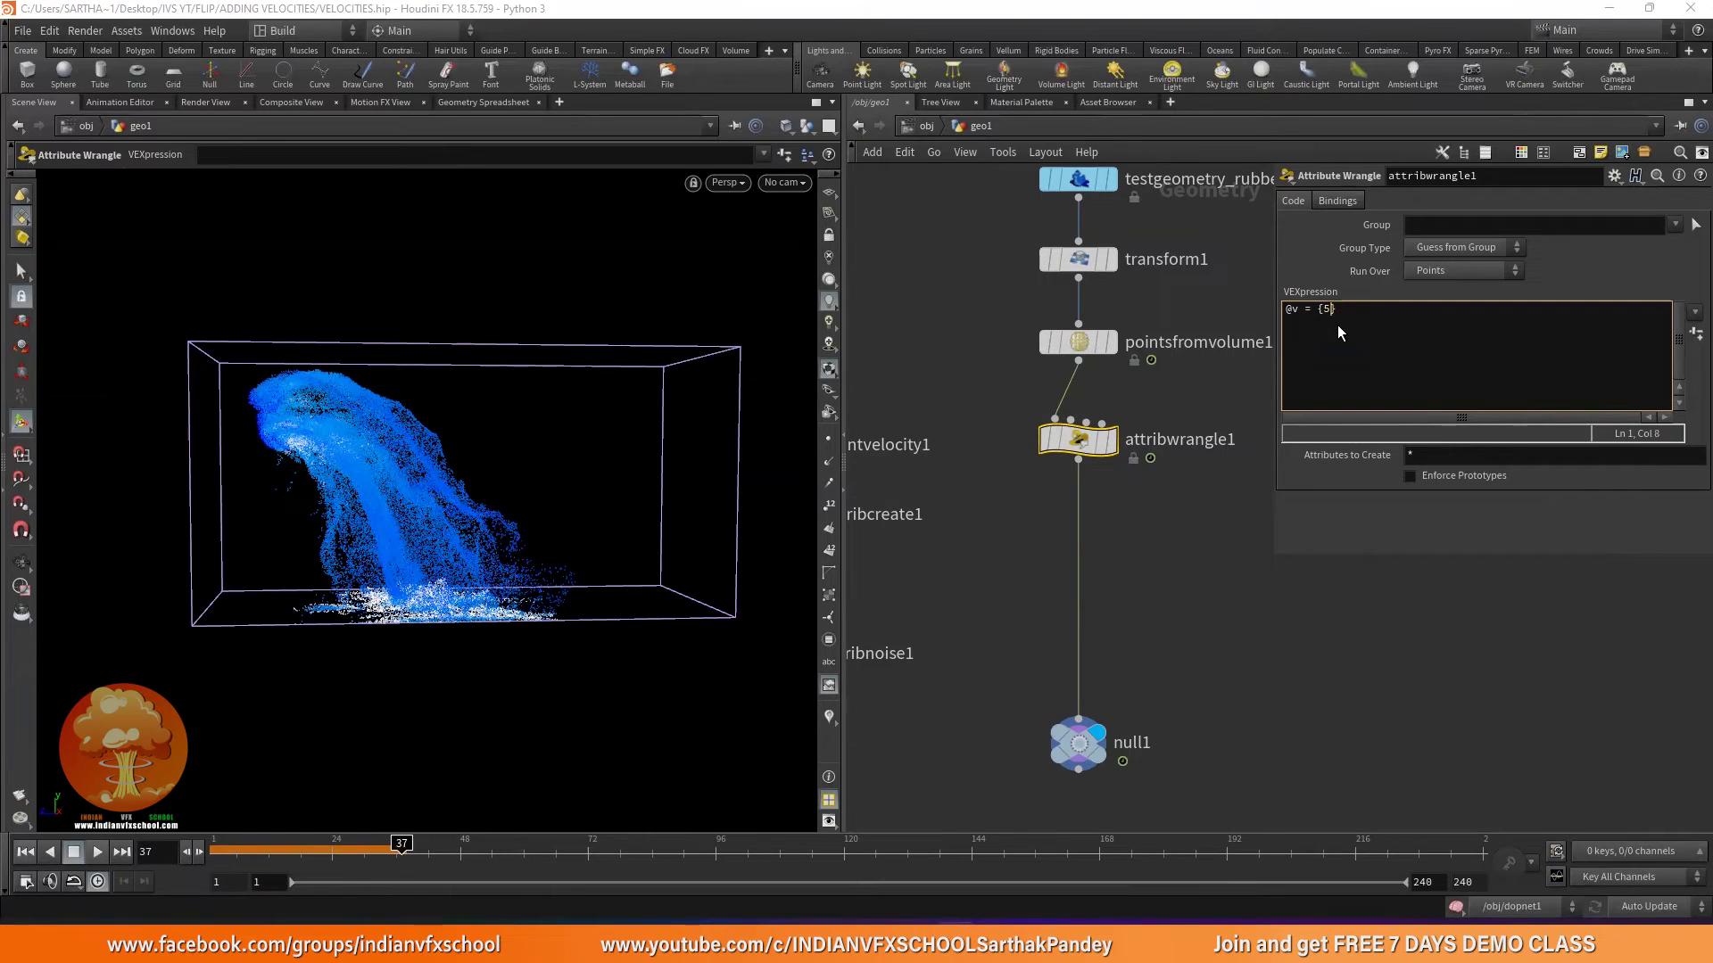
{"action": "type", "text": "0,0"}
Commit the velocity code, return to frame 1 and highlight the wrangle's points.
{"action": "left_click", "coordinate": [1321, 752]}
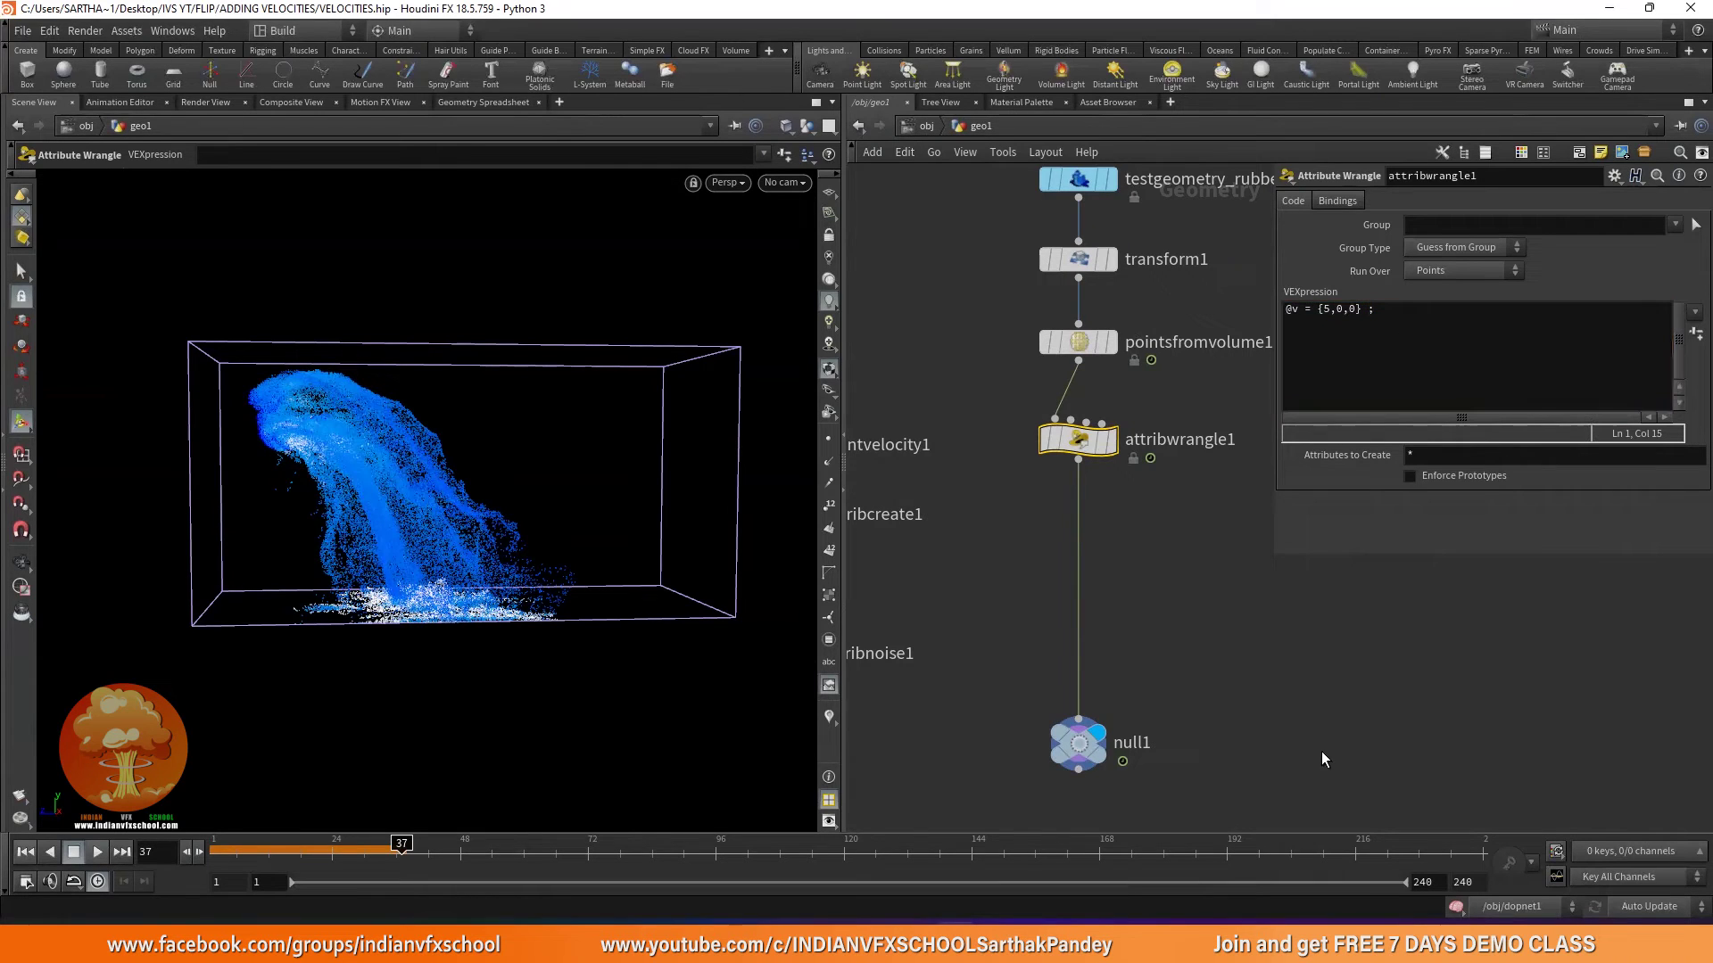
{"action": "left_click", "coordinate": [25, 852]}
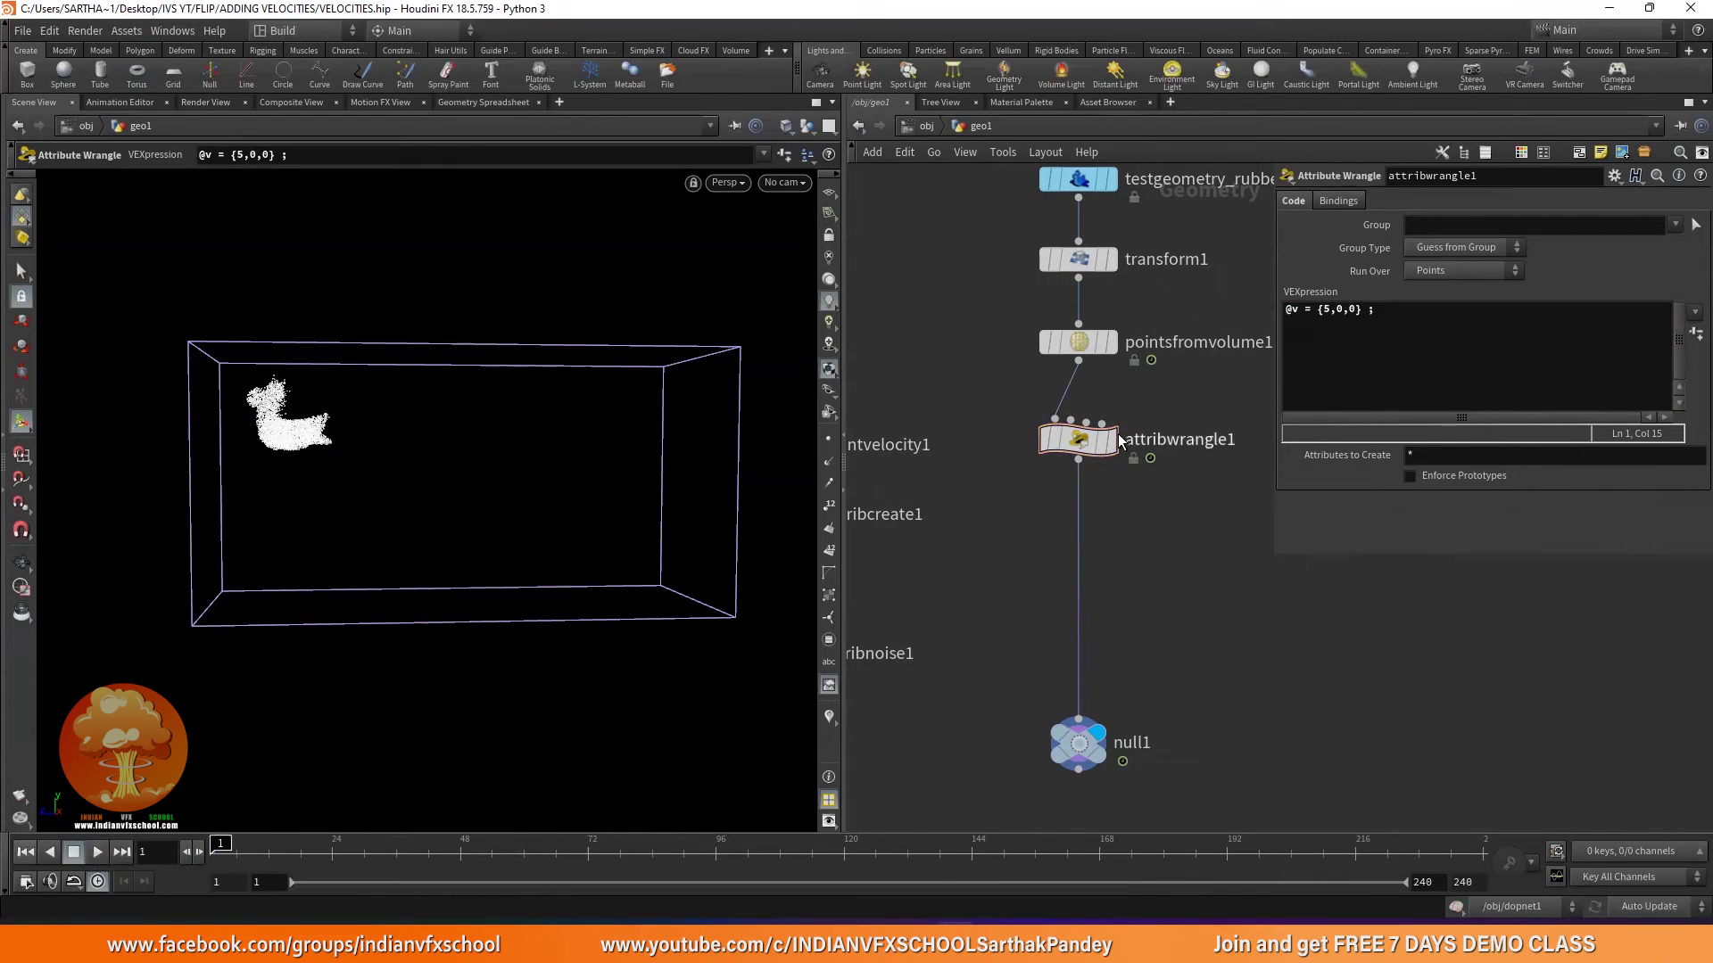
{"action": "left_click", "coordinate": [828, 718]}
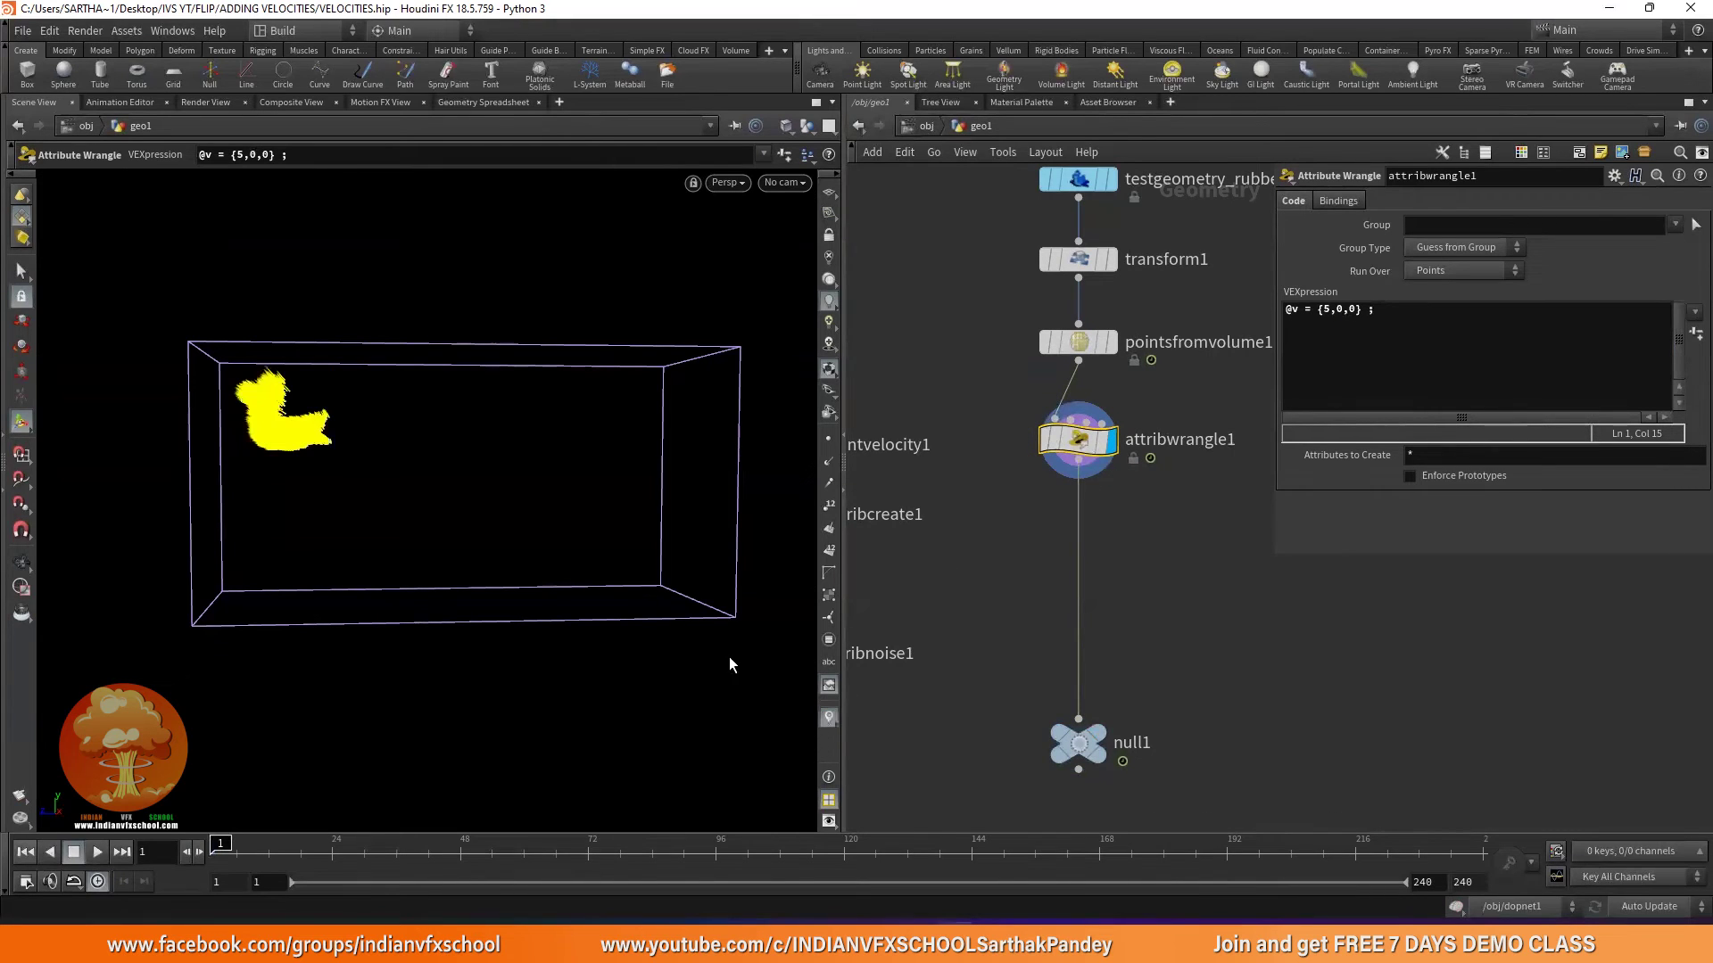
{"action": "left_click_drag", "start_coordinate": [428, 410], "coordinate": [723, 383]}
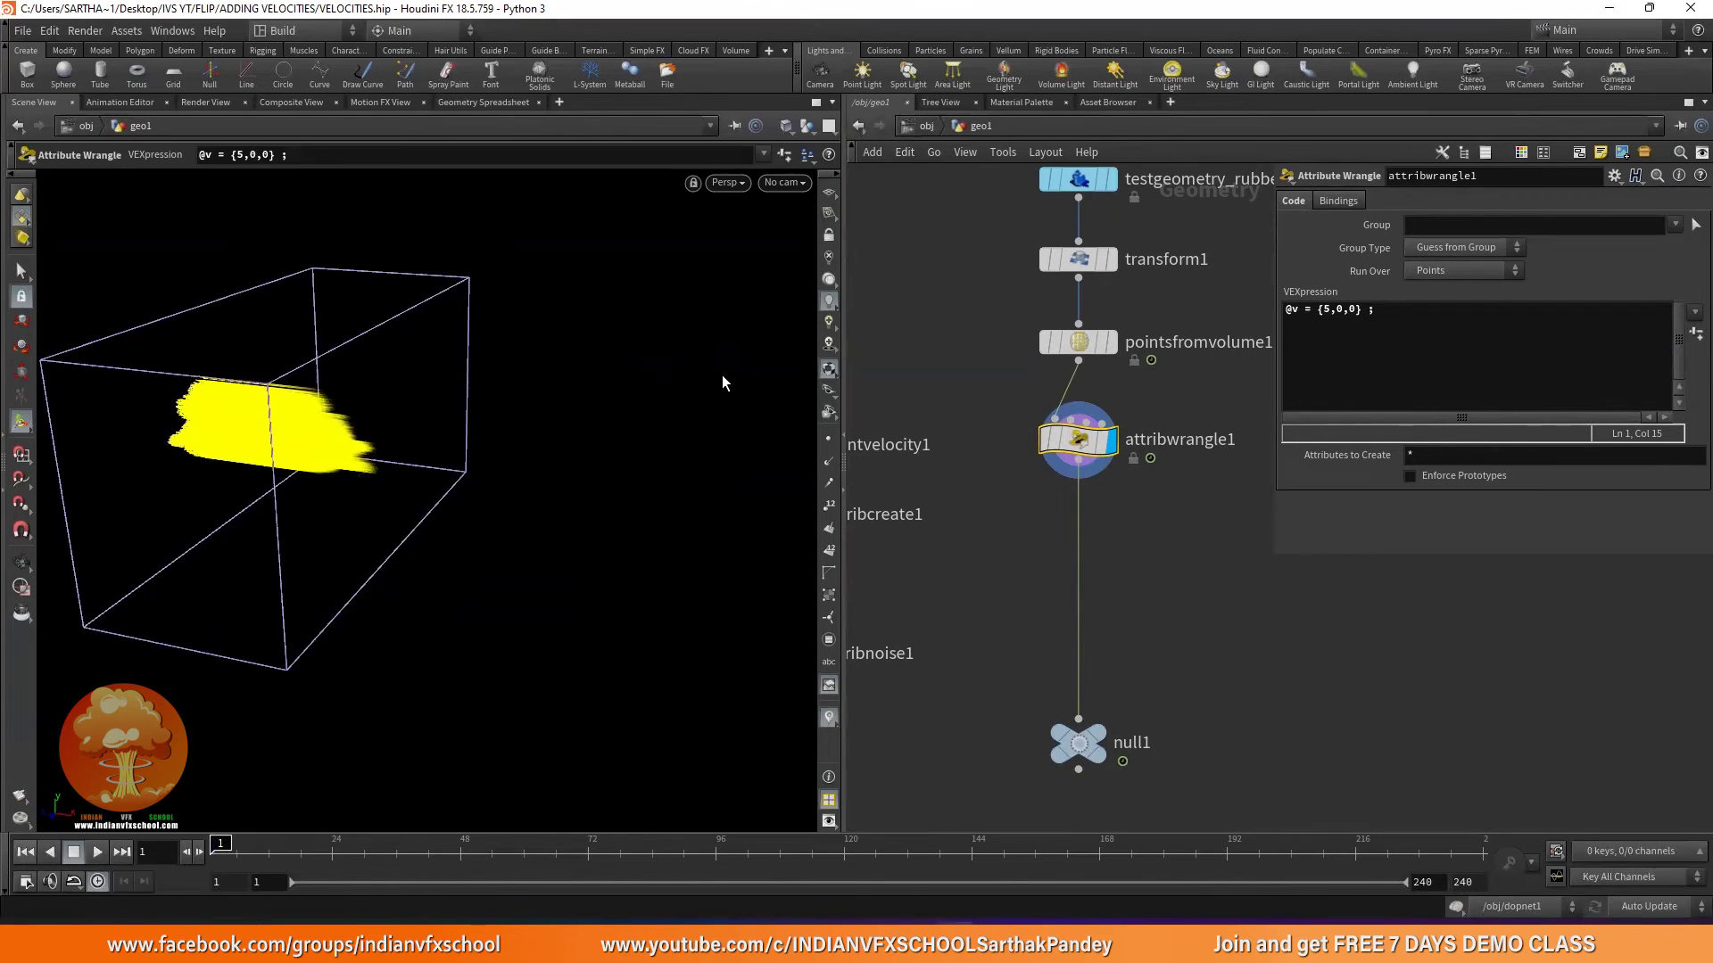
Change the wrangle velocity to {0,10,0} for an upward stream.
{"action": "left_click", "coordinate": [1325, 311]}
{"action": "key", "text": "BackSpace"}
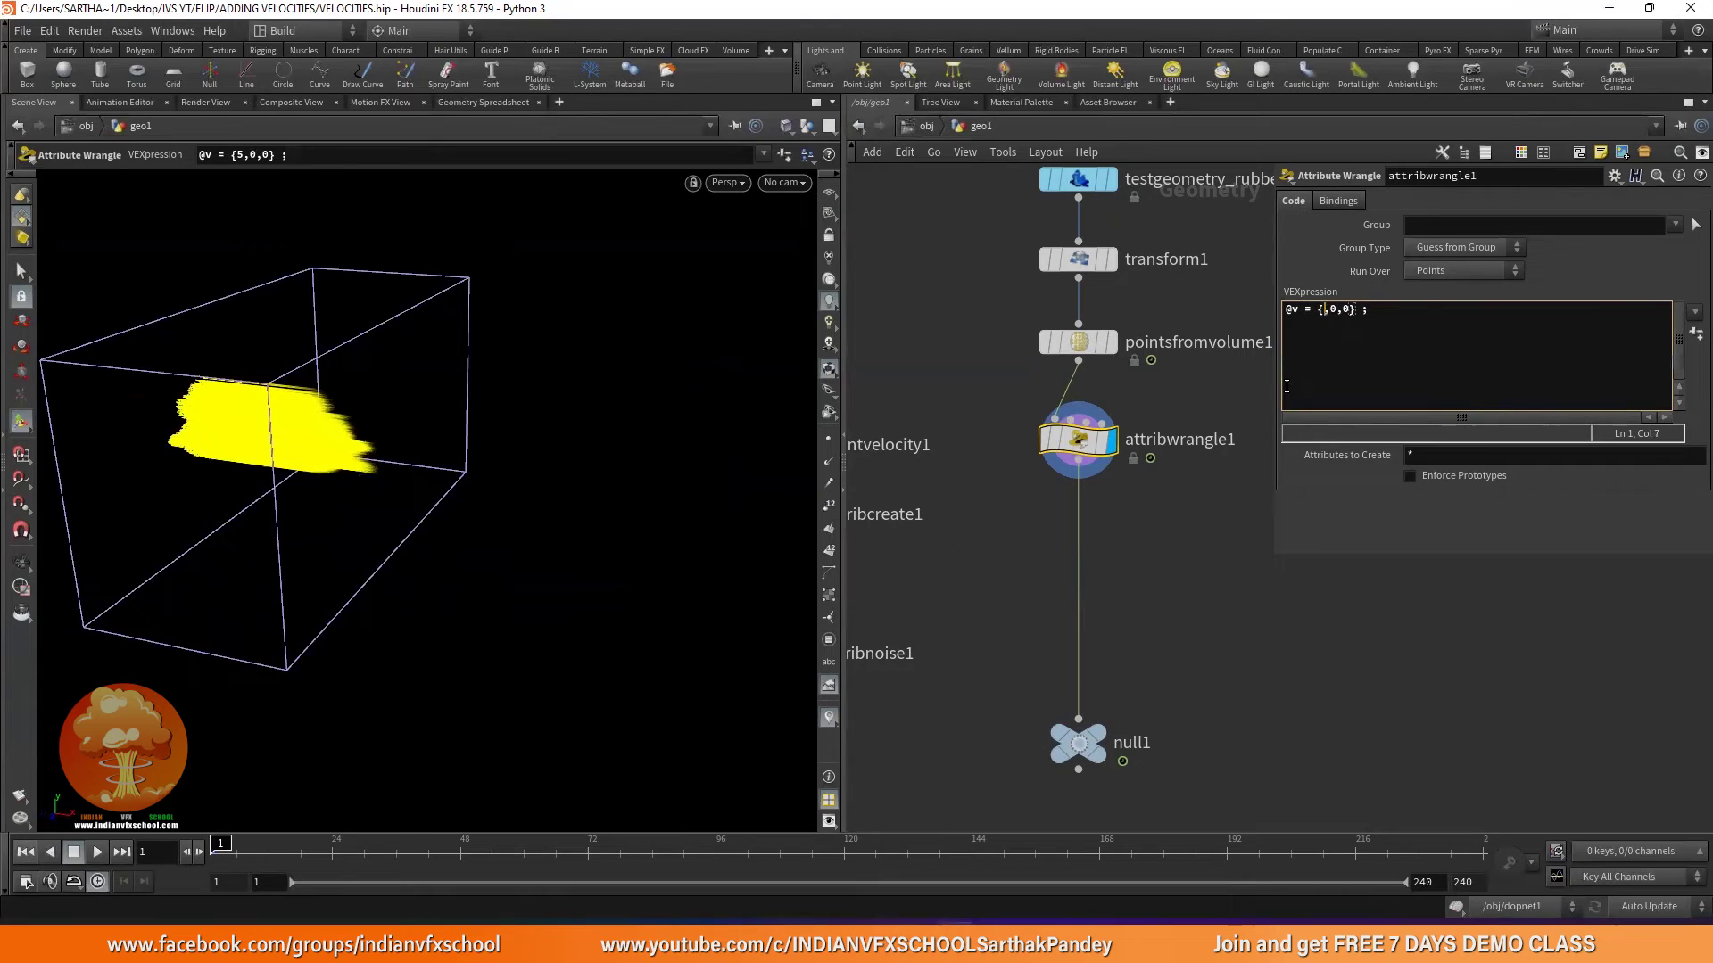
{"action": "type", "text": "0"}
{"action": "left_click", "coordinate": [1345, 312]}
{"action": "key", "text": "Left"}
{"action": "key", "text": "BackSpace"}
{"action": "type", "text": "10"}
{"action": "left_click", "coordinate": [1154, 644]}
{"action": "left_click_drag", "start_coordinate": [355, 559], "coordinate": [344, 496]}
Change the velocity to {0,0,6} so the points streak sideways.
{"action": "double_click", "coordinate": [1342, 310]}
{"action": "key", "text": "BackSpace"}
{"action": "type", "text": "0"}
{"action": "key", "text": "Right"}
{"action": "key", "text": "Delete"}
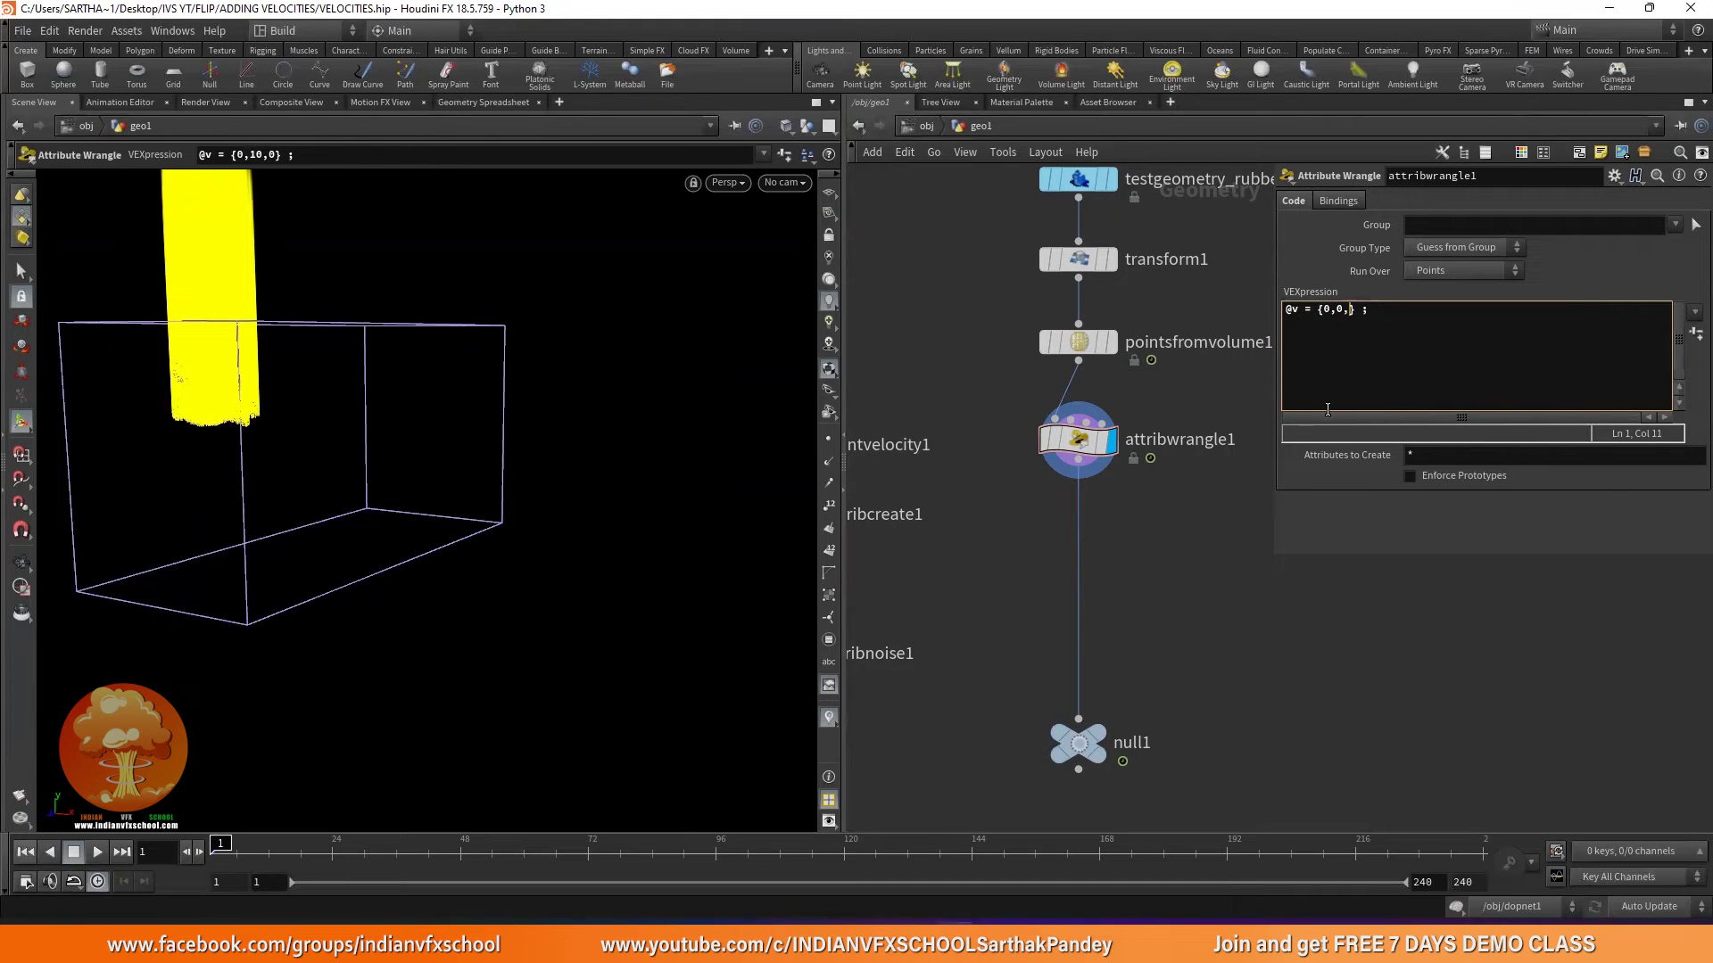
{"action": "type", "text": "6"}
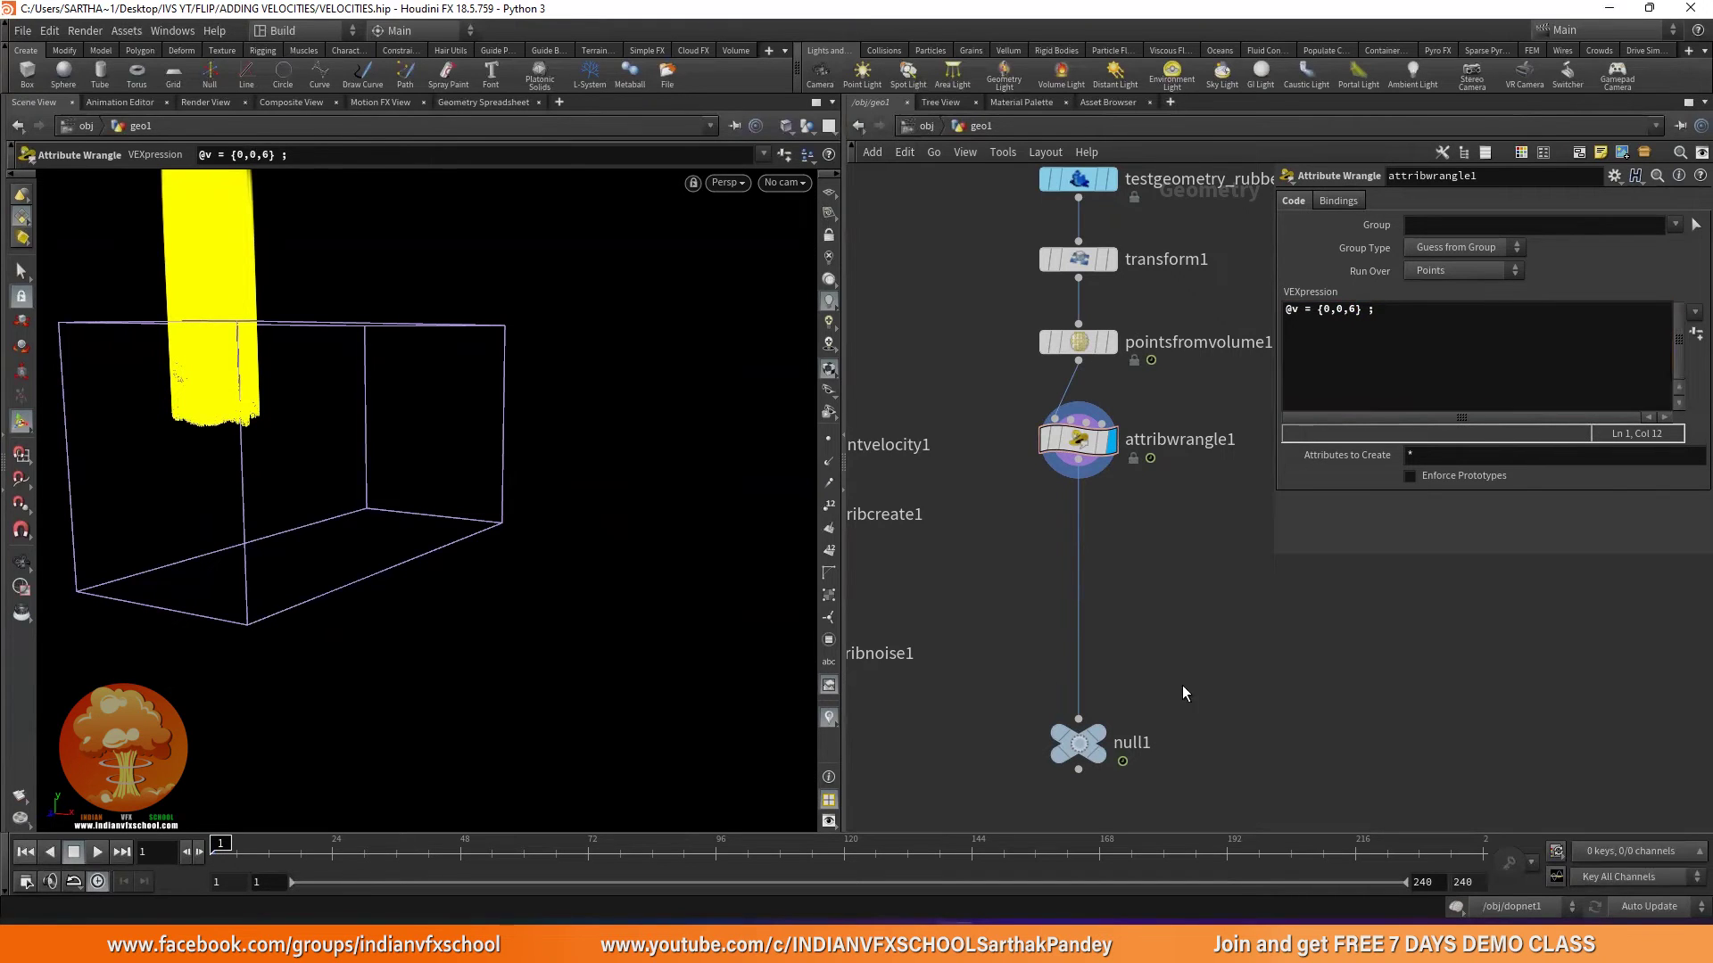
{"action": "key", "text": "Escape"}
{"action": "left_click_drag", "start_coordinate": [409, 497], "coordinate": [266, 512]}
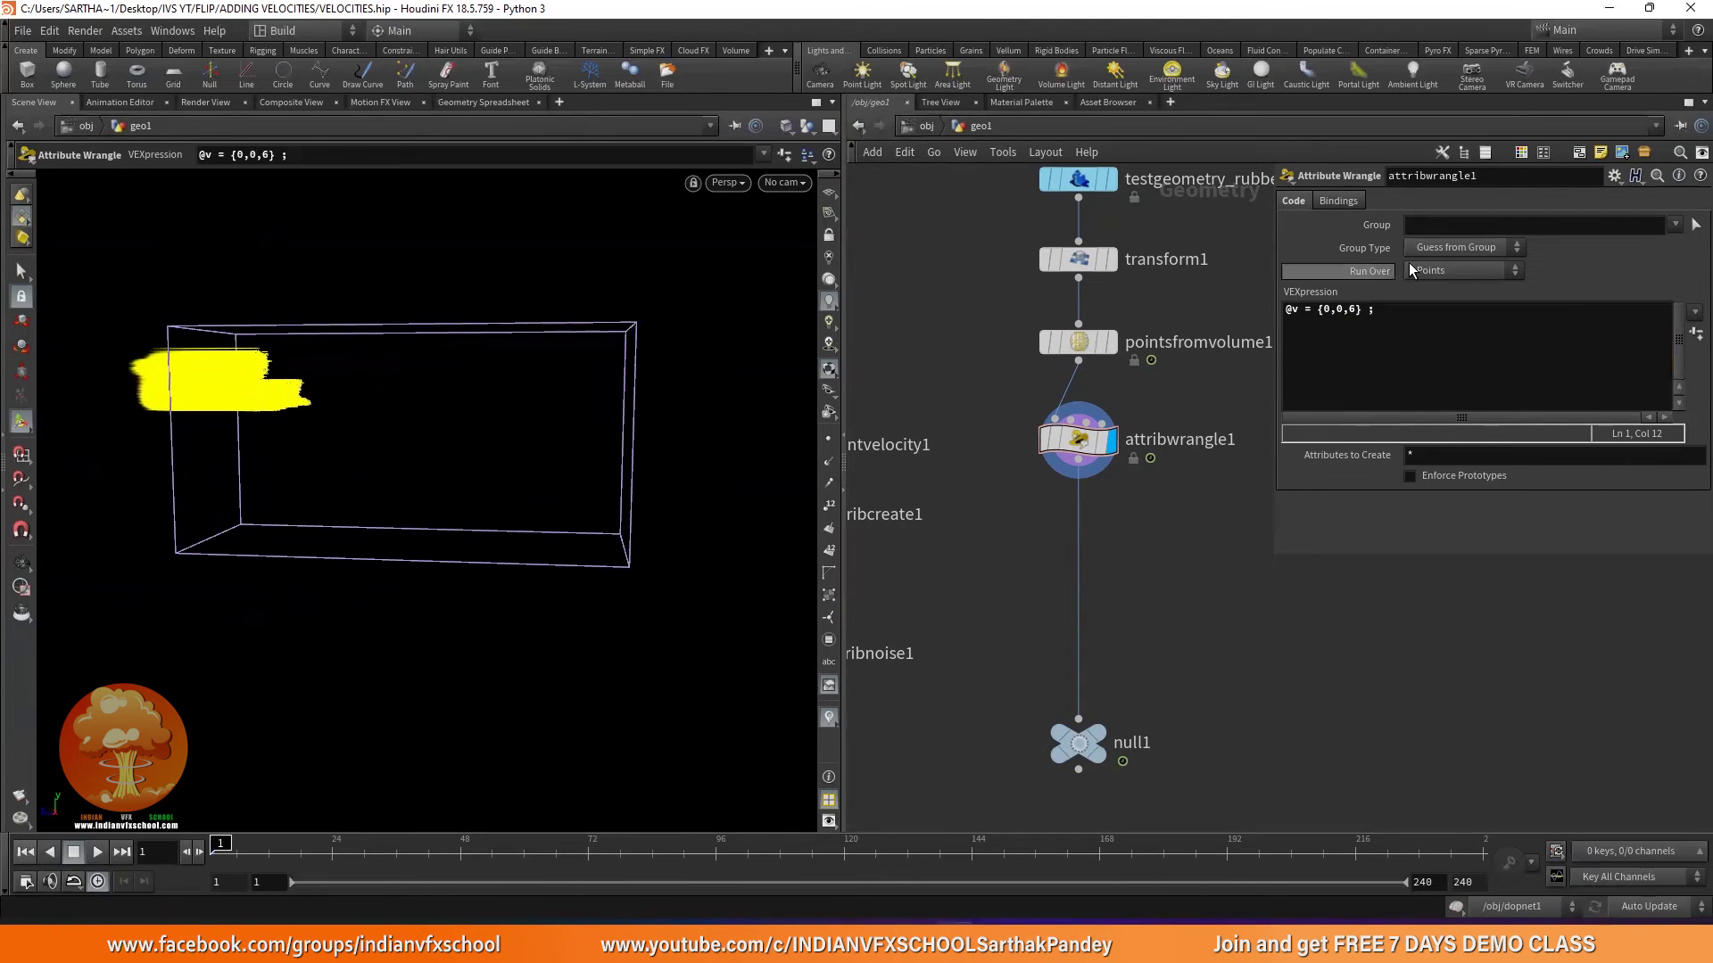
Reverse the Z velocity to @v = {0,0,-6}; and check the result.
{"action": "left_click", "coordinate": [1350, 310]}
{"action": "type", "text": "-"}
{"action": "key", "text": "Escape"}
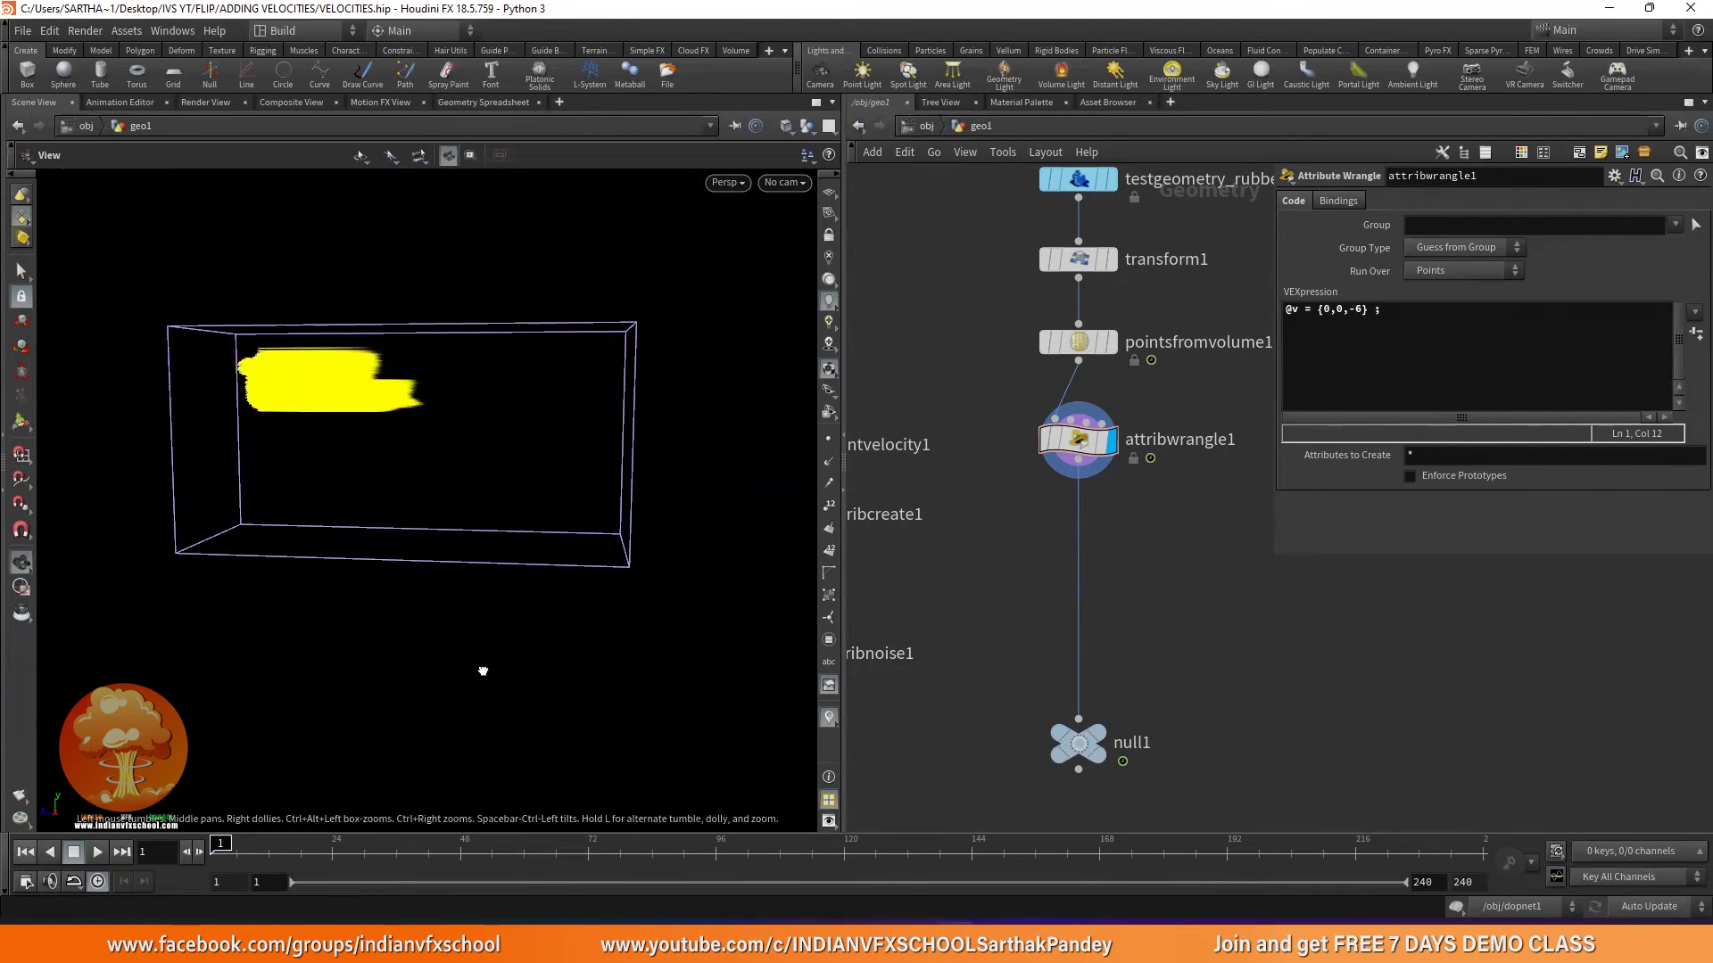
{"action": "left_click_drag", "start_coordinate": [483, 671], "coordinate": [494, 665], "text": "alt"}
{"action": "scroll", "coordinate": [1116, 601], "scroll_direction": "down", "scroll_amount": 3}
{"action": "scroll", "coordinate": [956, 597], "scroll_direction": "up", "scroll_amount": 2}
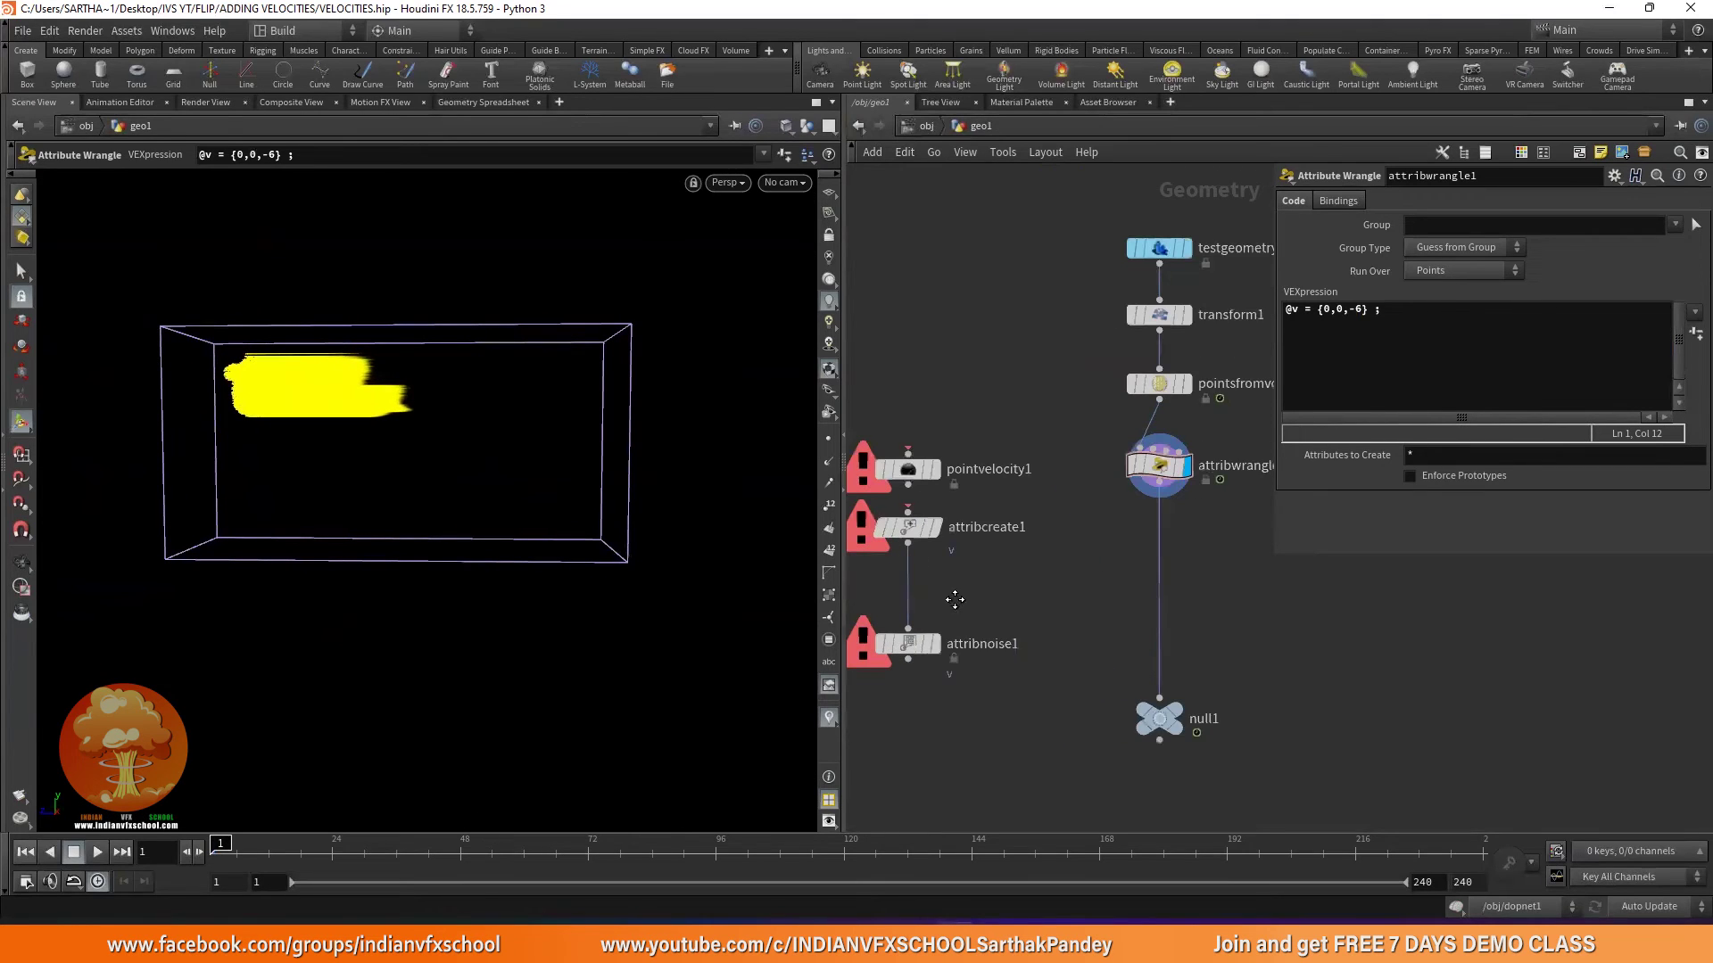
{"action": "middle_click_drag", "start_coordinate": [954, 599], "coordinate": [973, 605]}
{"action": "left_click", "coordinate": [1406, 308]}
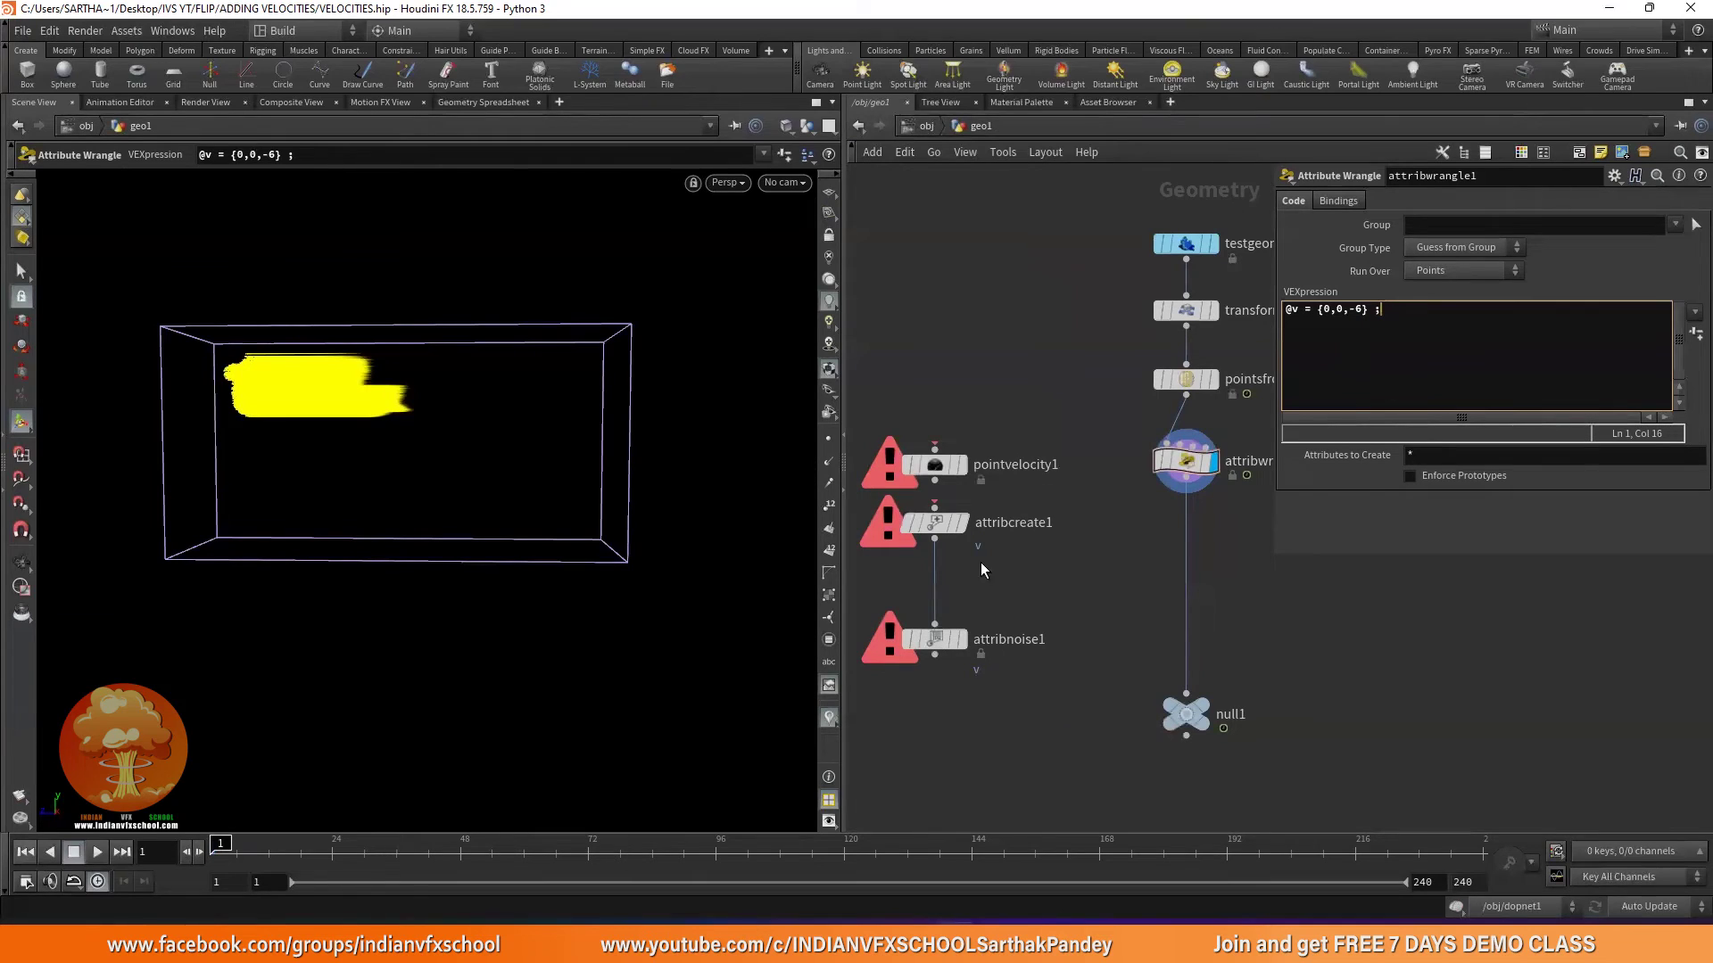
Wire attribnoise1 between attribwrangle1 and null1 and display null1's output.
{"action": "type", "text": "yy"}
{"action": "mouse_move", "coordinate": [1004, 588]}
{"action": "left_mouse_down"}
{"action": "mouse_move", "coordinate": [906, 601]}
{"action": "mouse_move", "coordinate": [1070, 596]}
{"action": "left_mouse_up"}
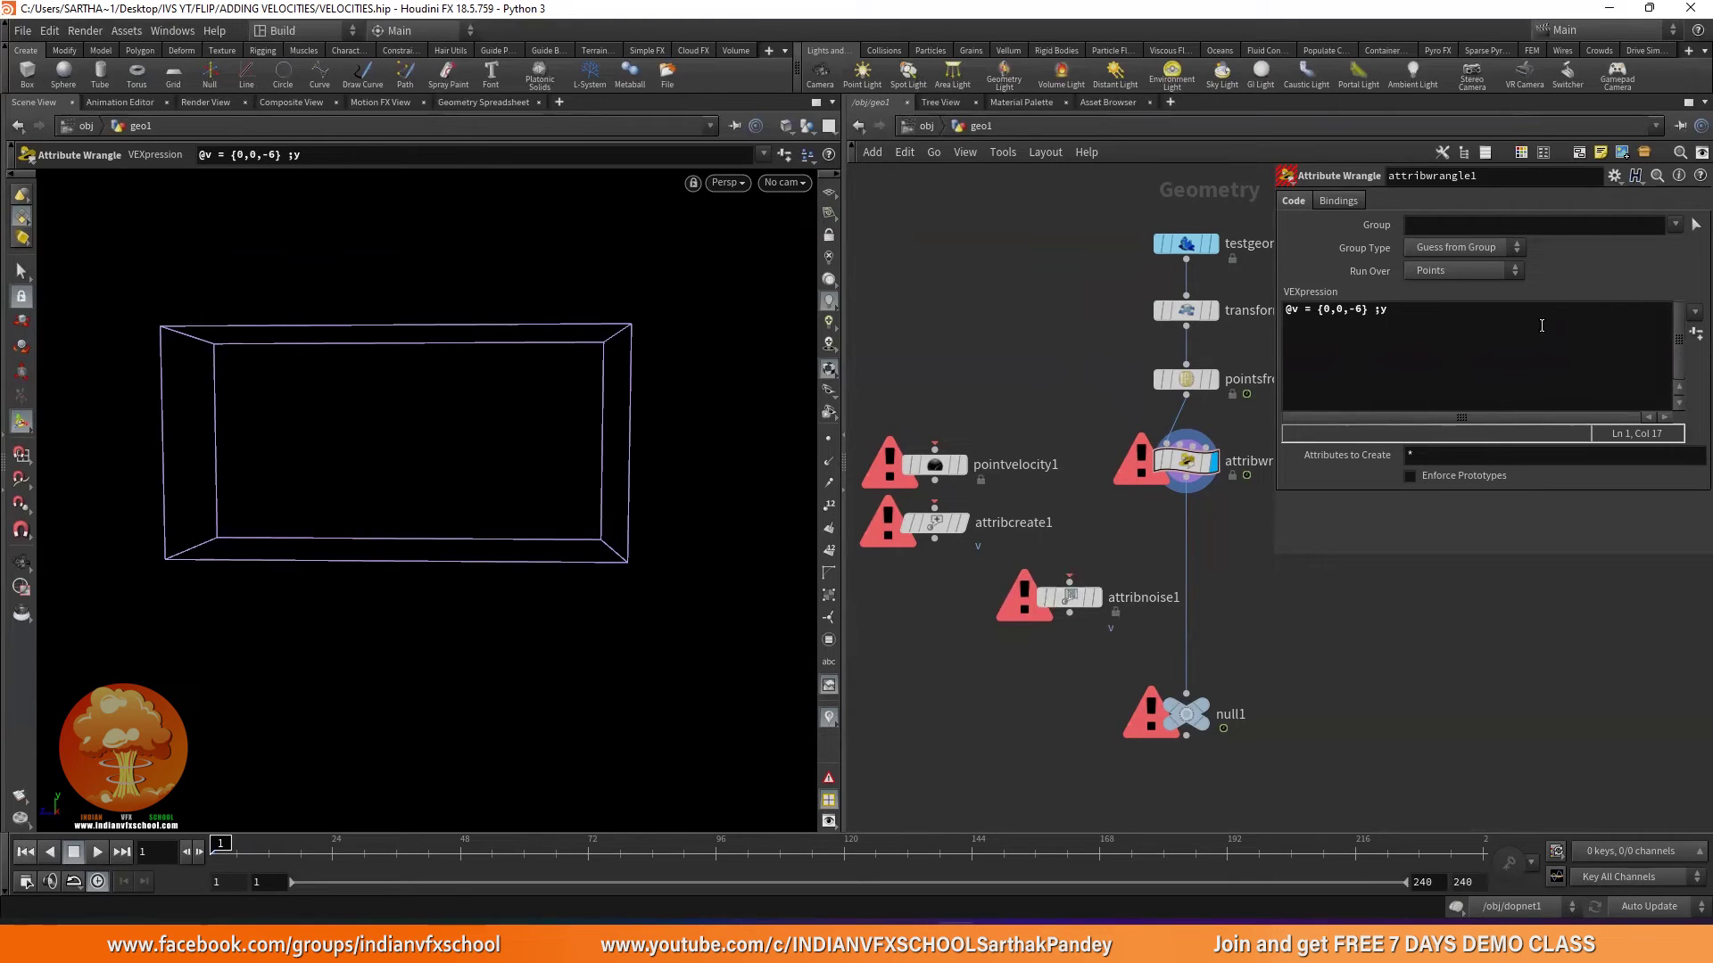
{"action": "middle_click_drag", "start_coordinate": [1111, 554], "coordinate": [1010, 539]}
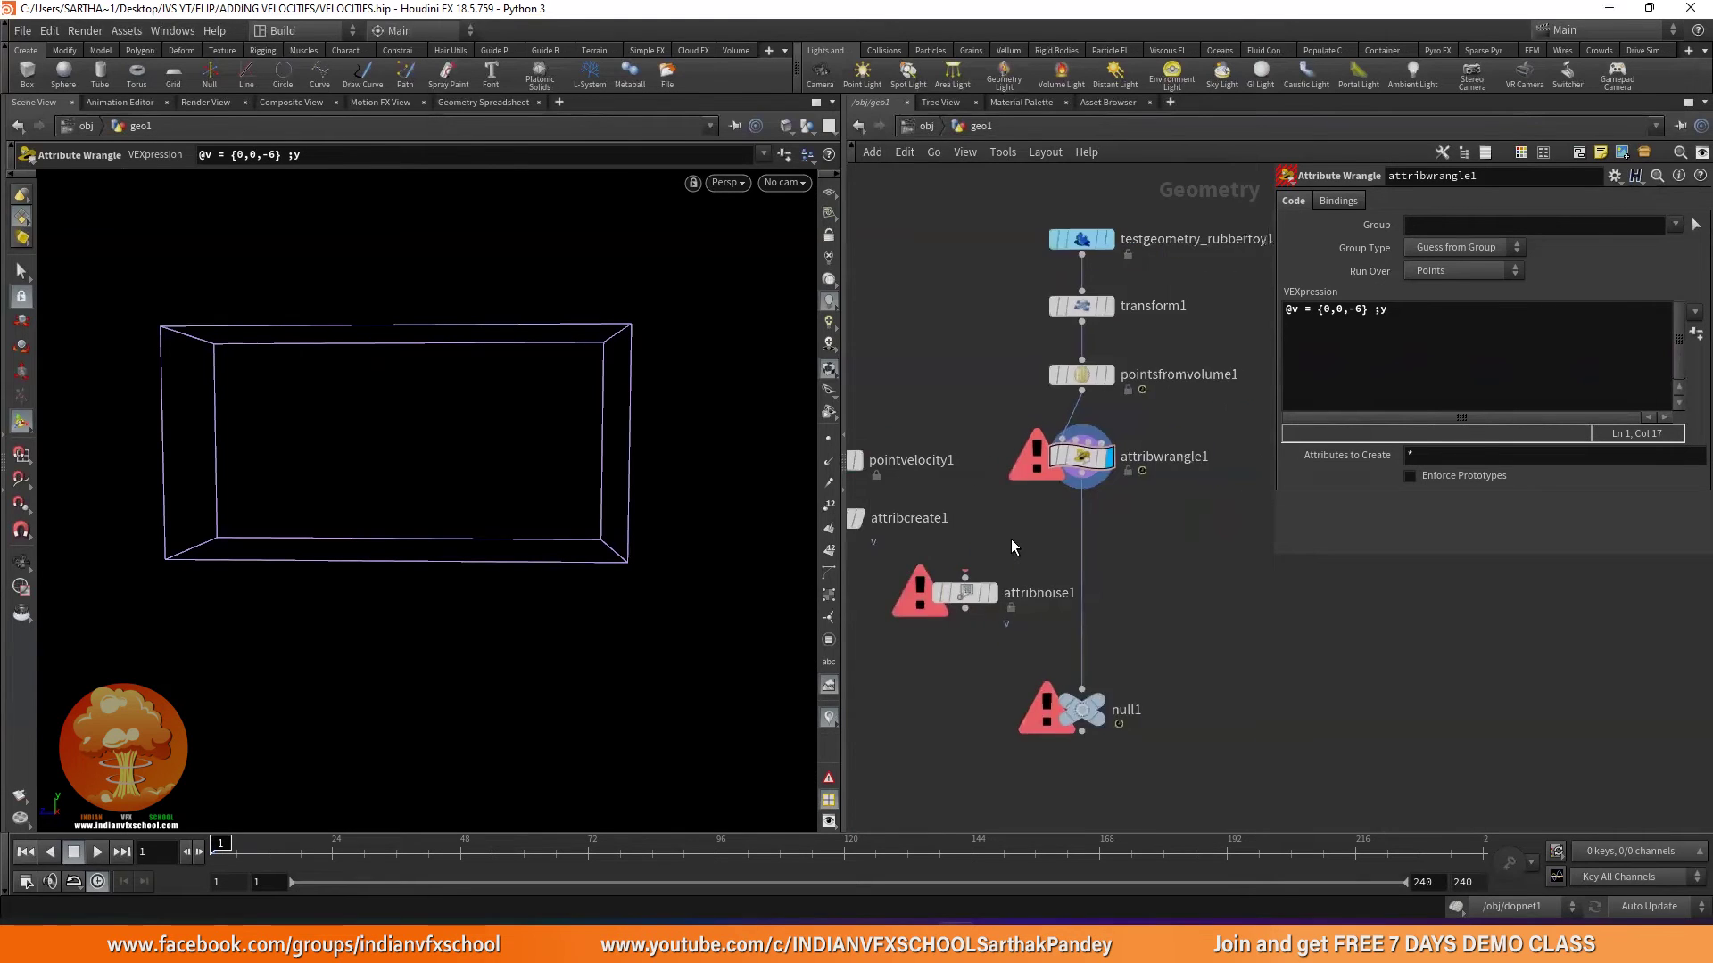
{"action": "scroll", "coordinate": [1004, 562], "scroll_direction": "up", "scroll_amount": 3}
{"action": "left_click_drag", "start_coordinate": [957, 584], "coordinate": [1116, 565]}
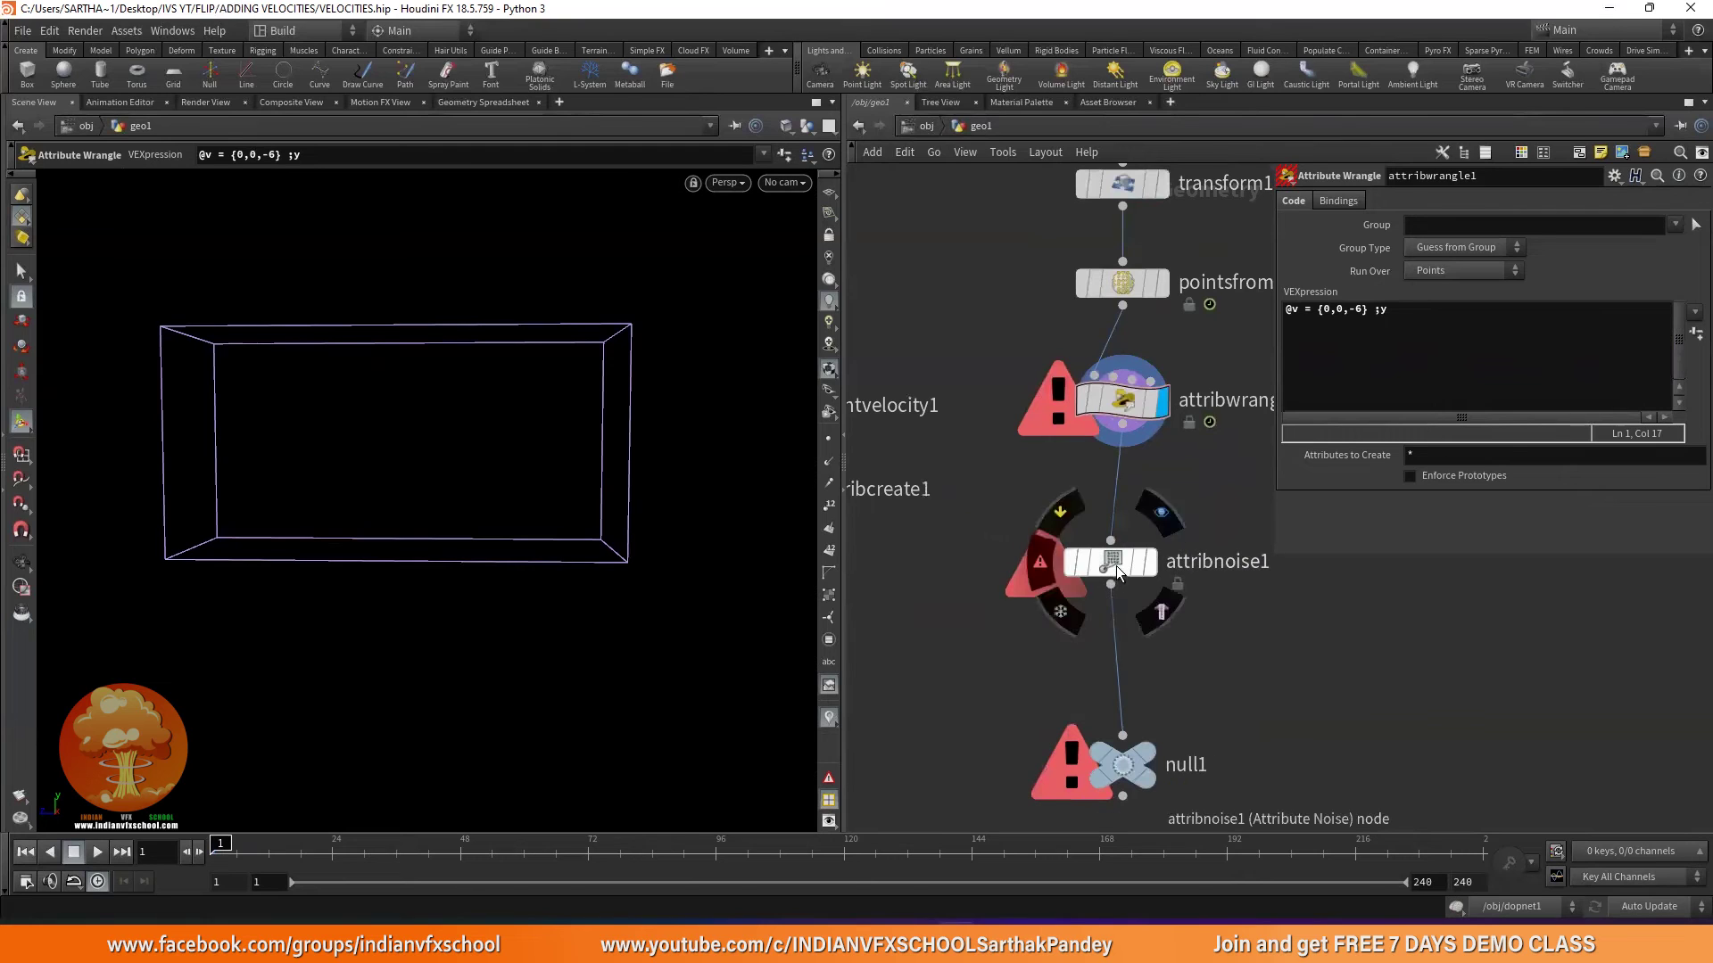
{"action": "left_click", "coordinate": [1166, 565]}
{"action": "left_click", "coordinate": [1150, 753]}
Delete the stray 'y' from the wrangle's VEX code.
{"action": "left_click", "coordinate": [1137, 402]}
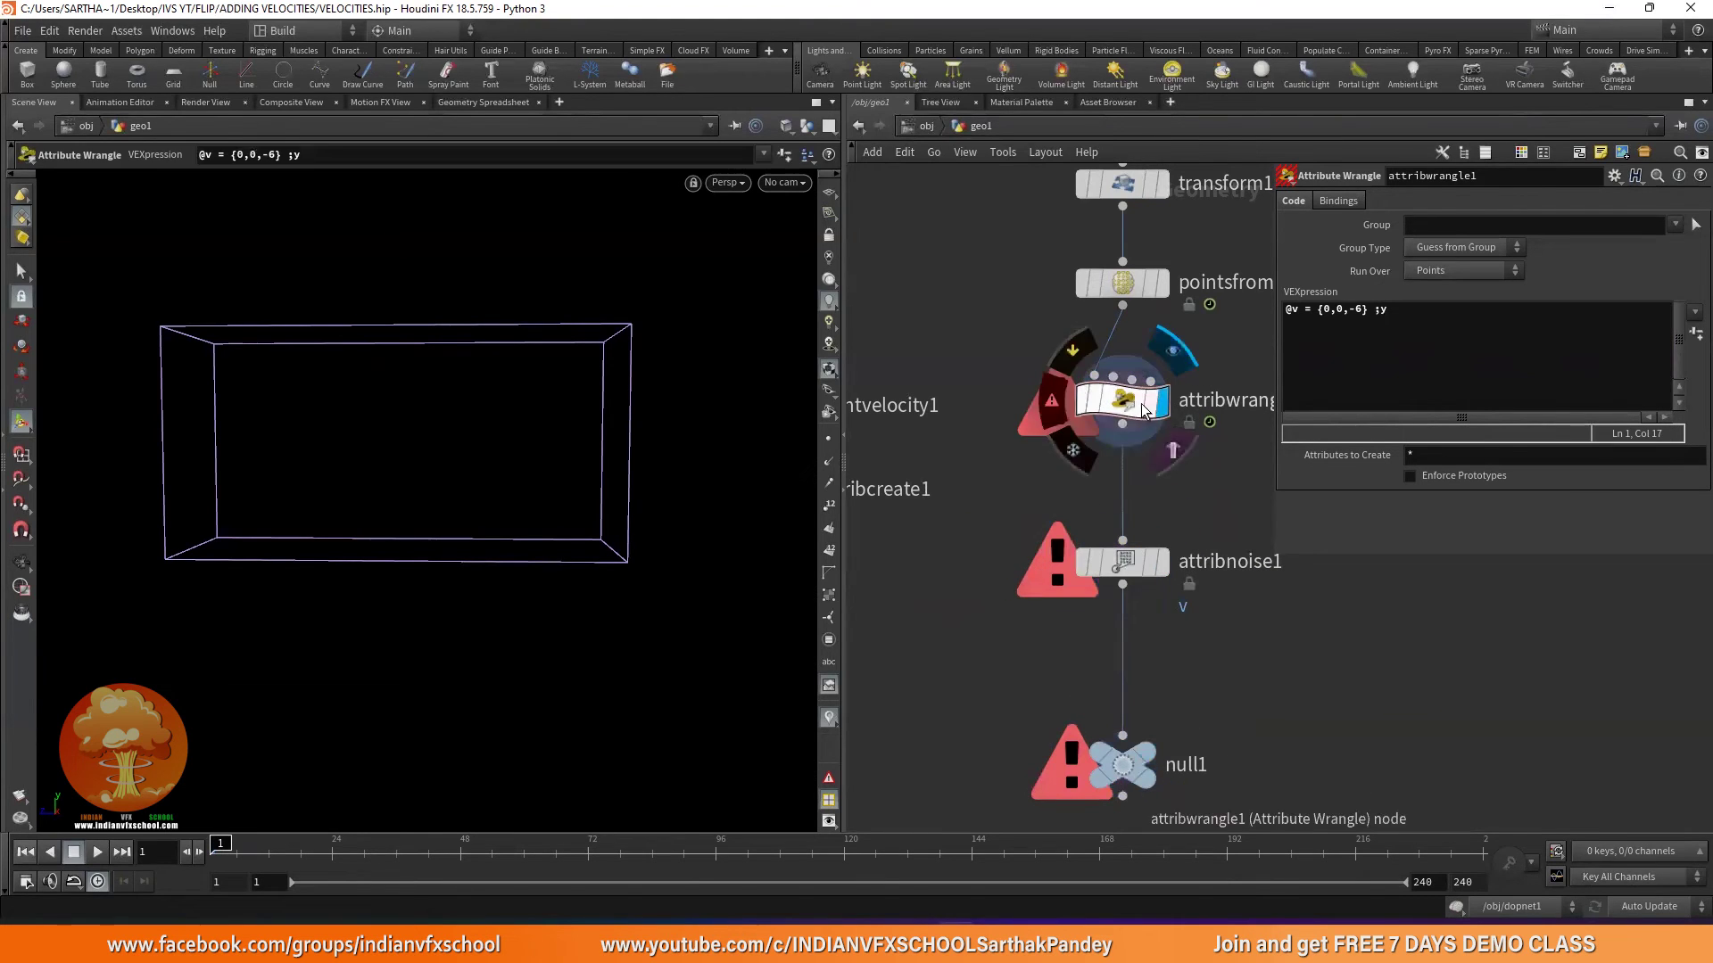
{"action": "left_click", "coordinate": [1406, 304]}
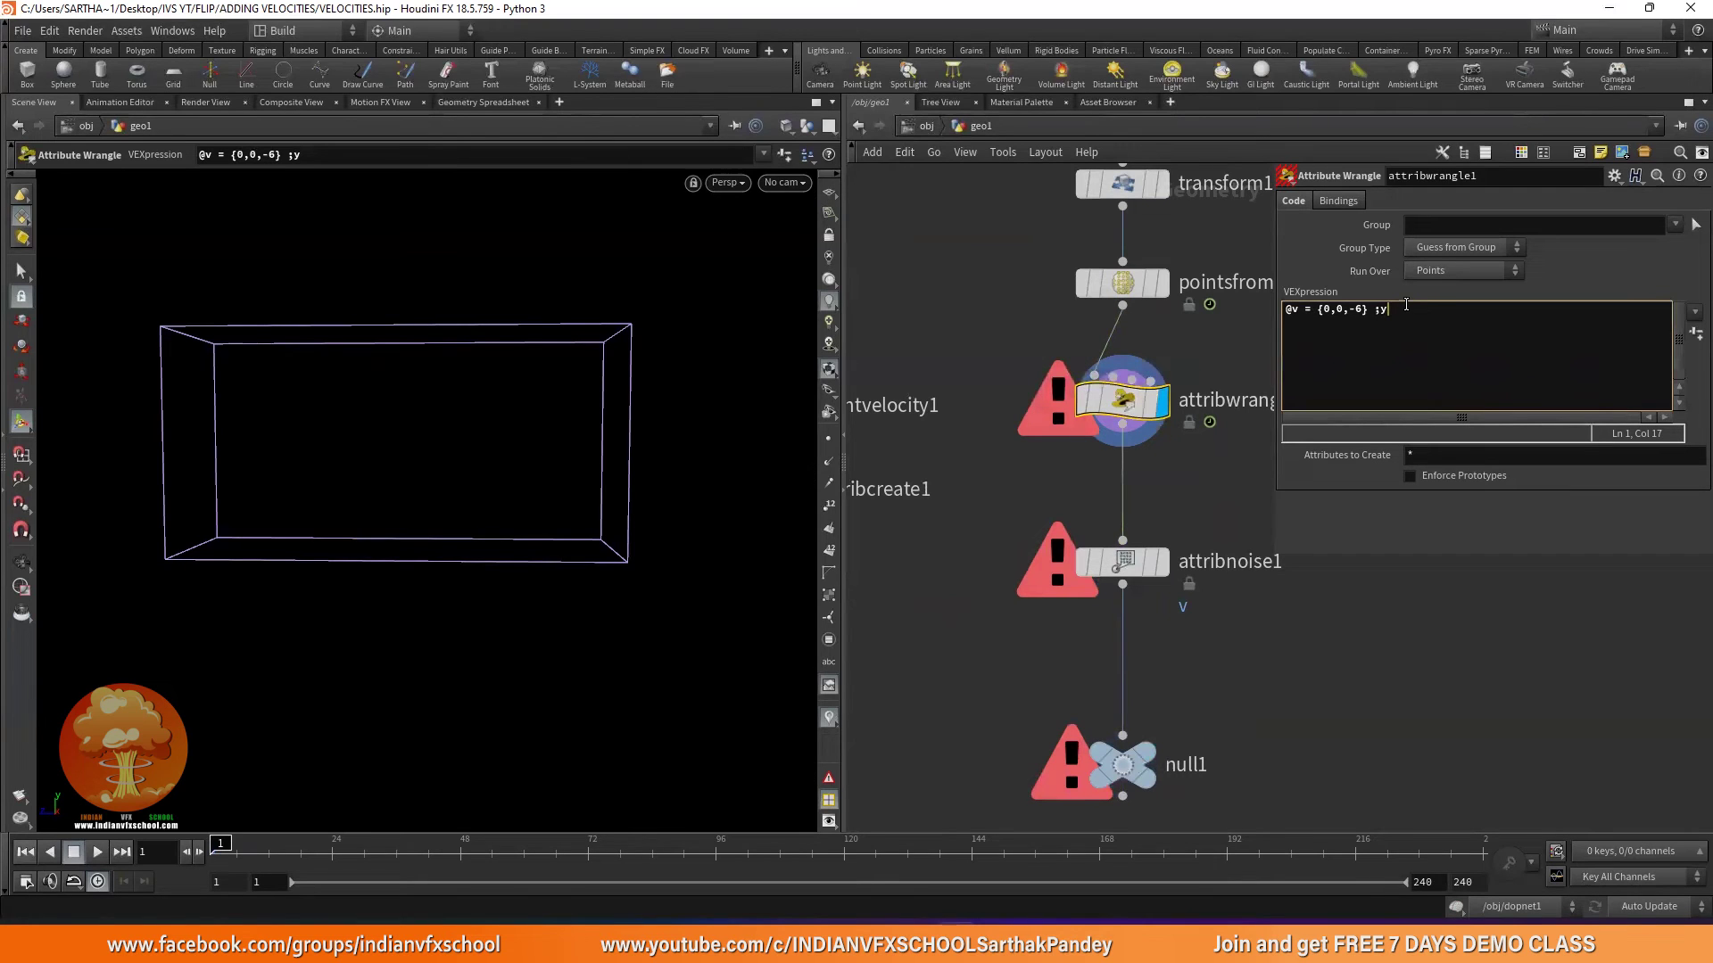
{"action": "key", "text": "BackSpace"}
{"action": "scroll", "coordinate": [1169, 567], "scroll_direction": "down", "scroll_amount": 2}
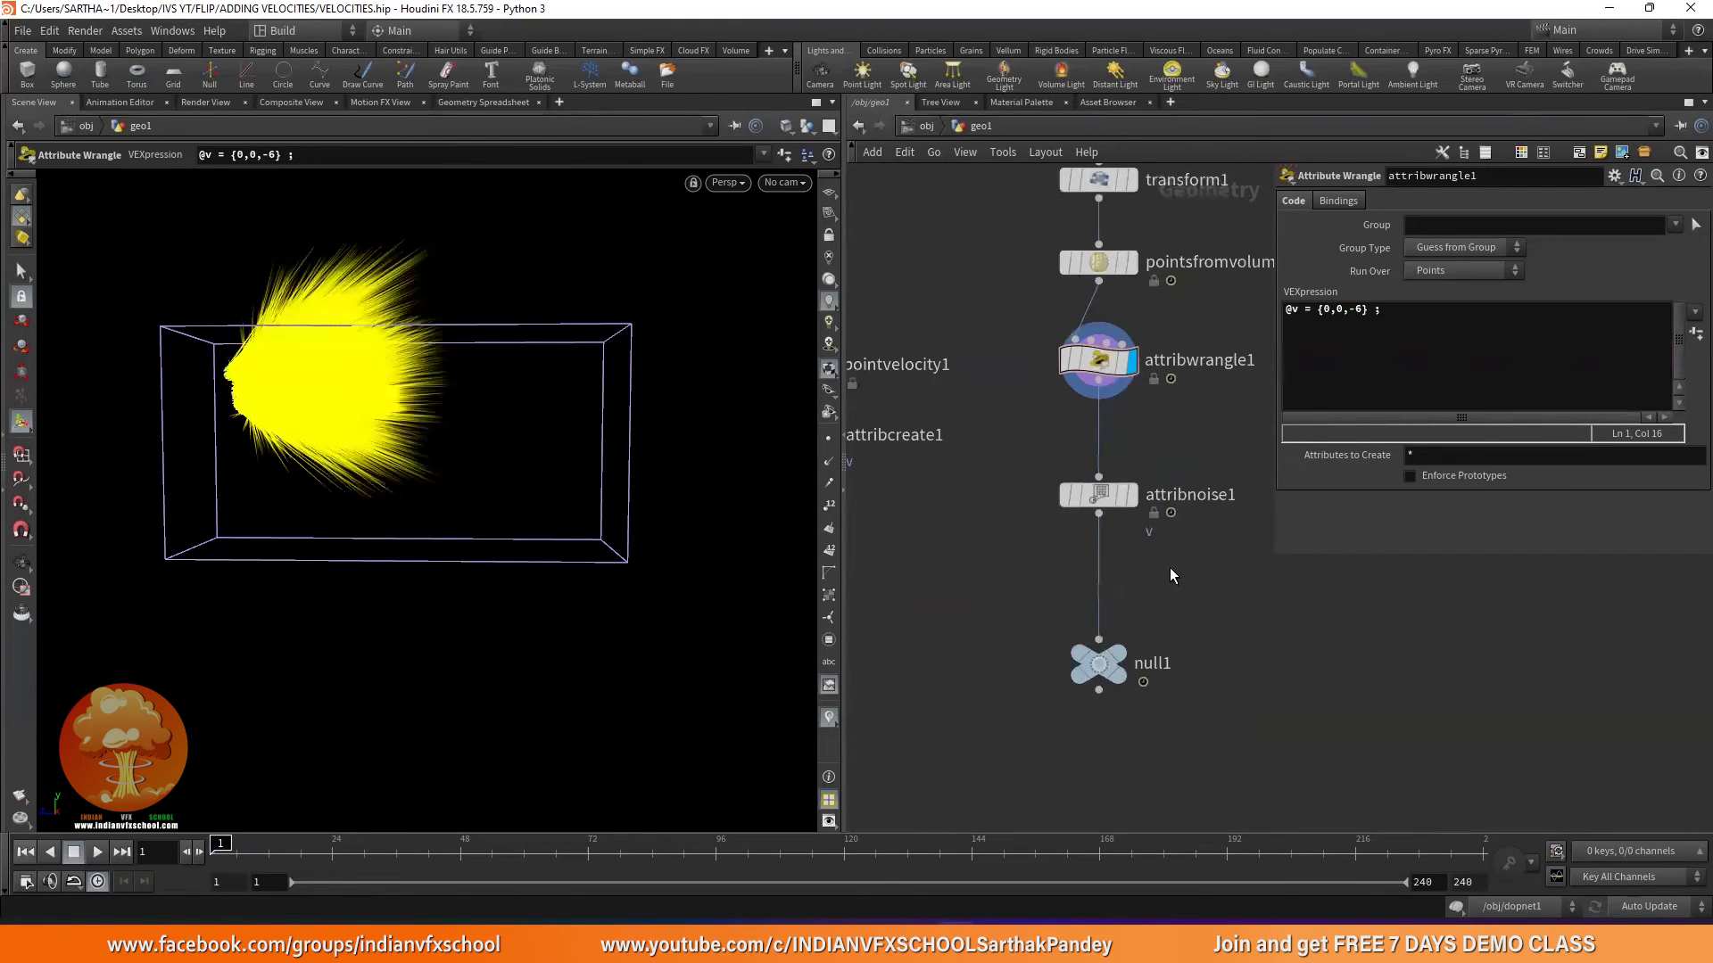
{"action": "scroll", "coordinate": [1129, 489], "scroll_direction": "up", "scroll_amount": 3}
Inspect attribnoise1's settings and the wrangle's node information.
{"action": "left_click", "coordinate": [1079, 436]}
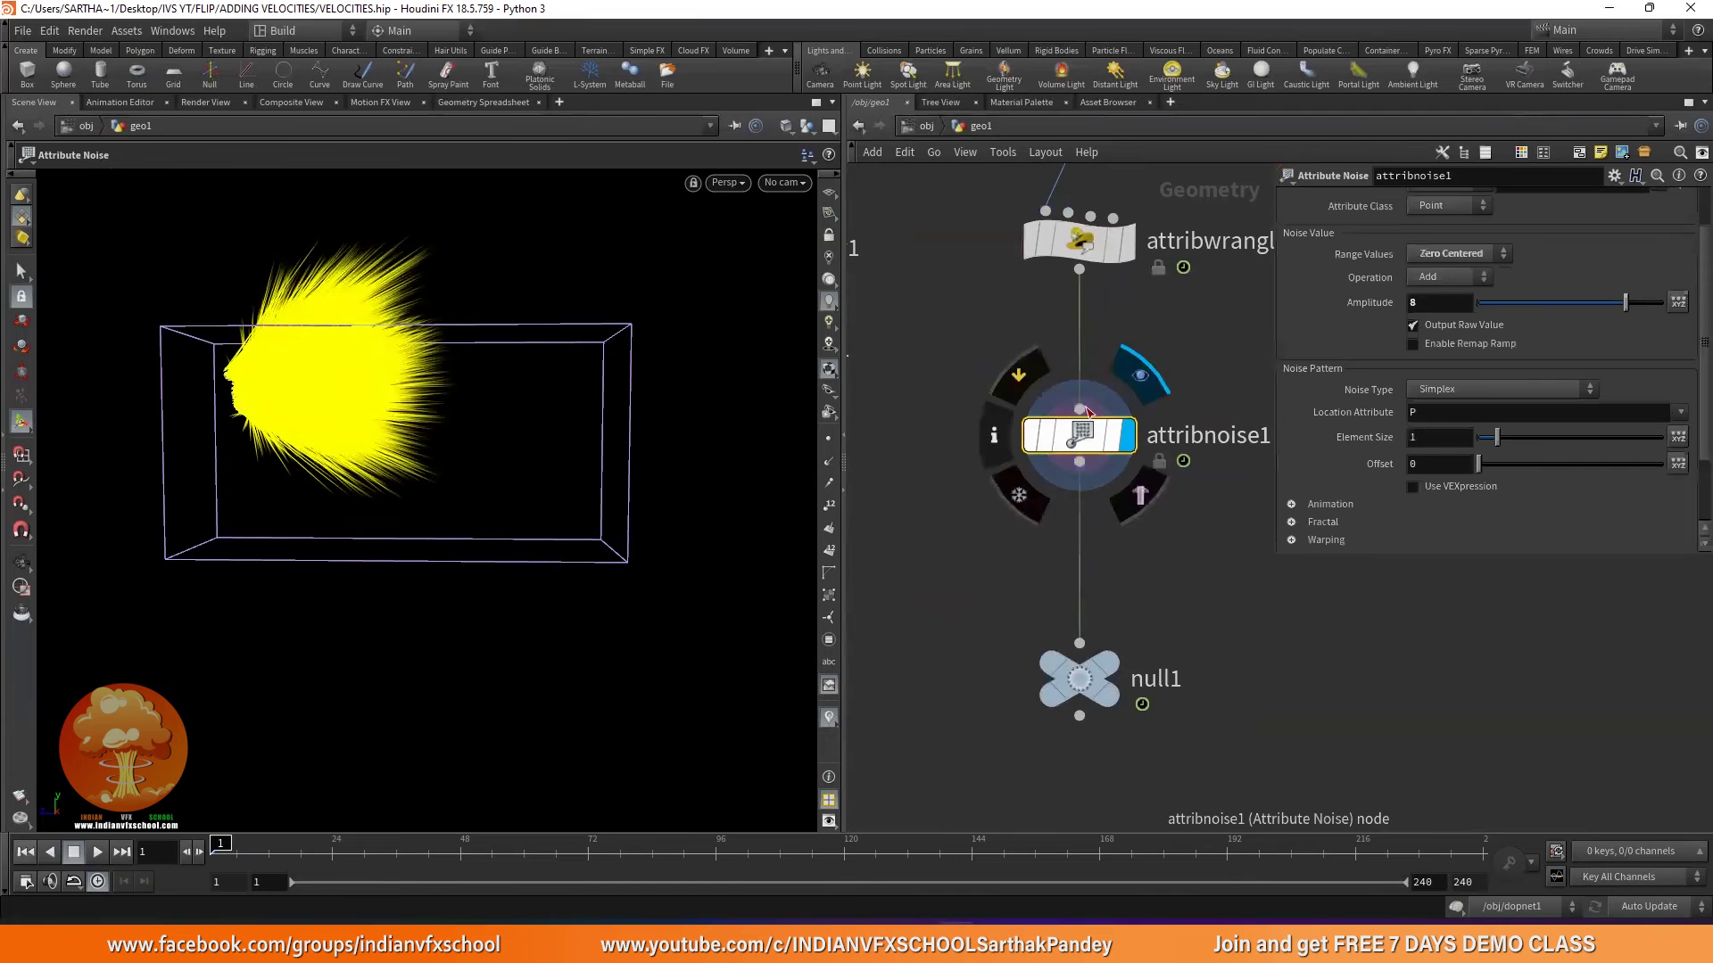
{"action": "left_click", "coordinate": [1080, 242]}
{"action": "middle_click_drag", "start_coordinate": [1134, 283], "coordinate": [1141, 444]}
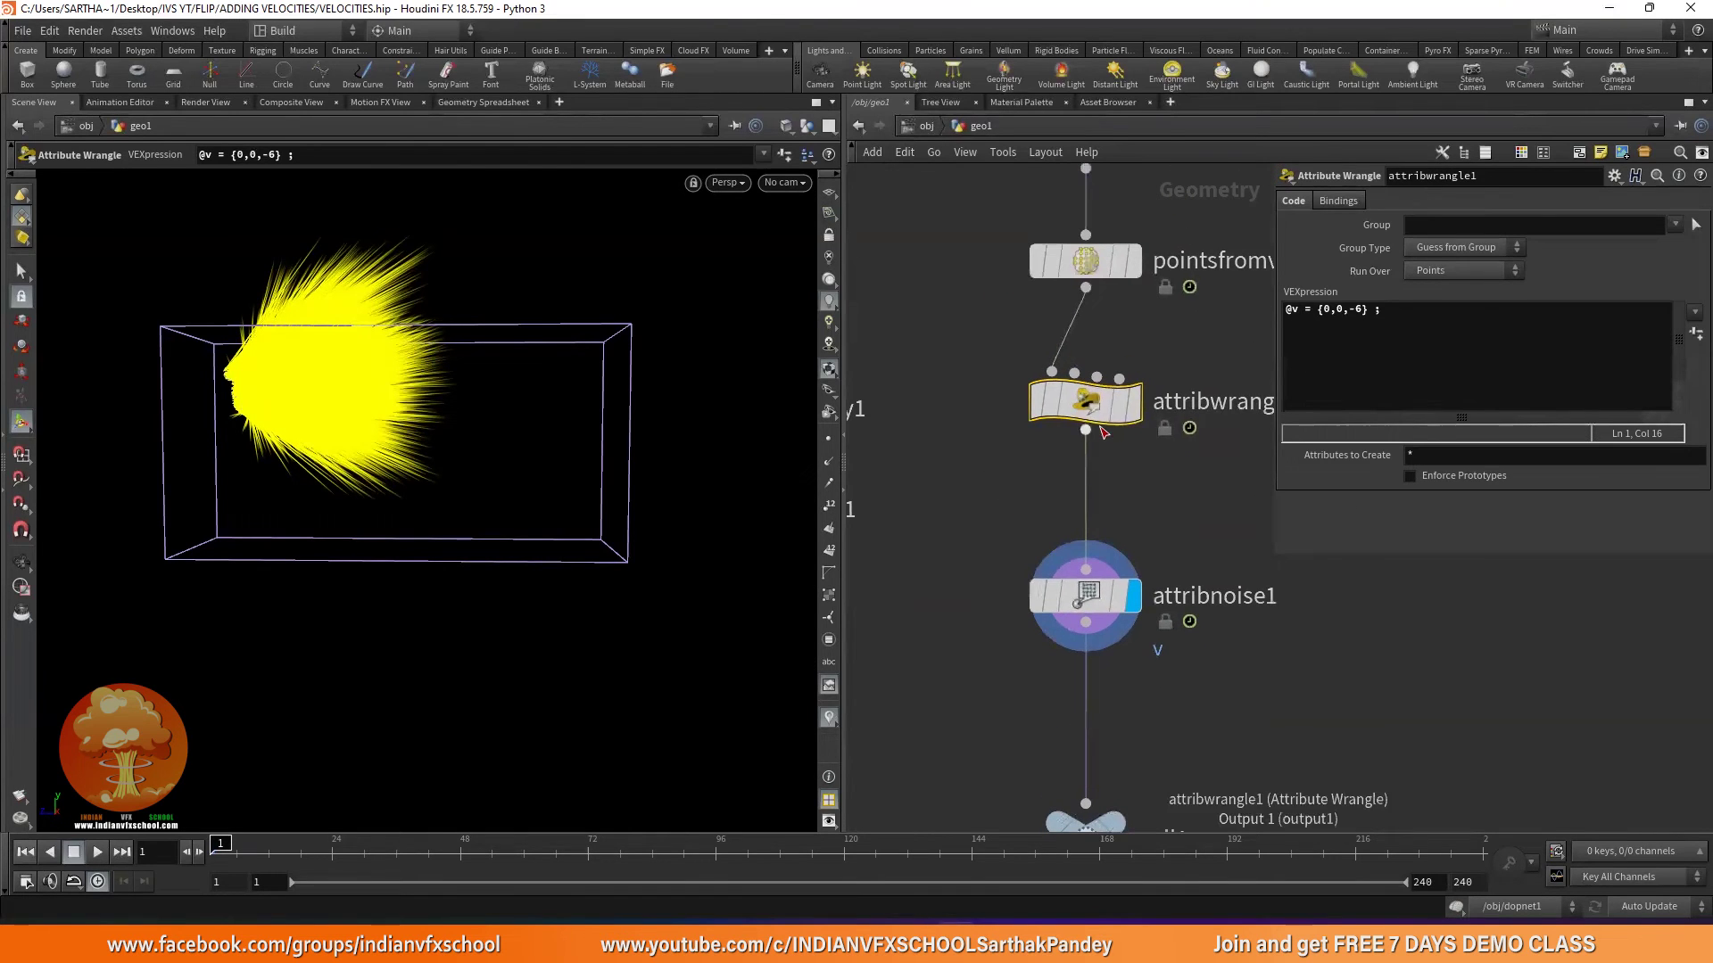
{"action": "left_click", "coordinate": [1001, 403]}
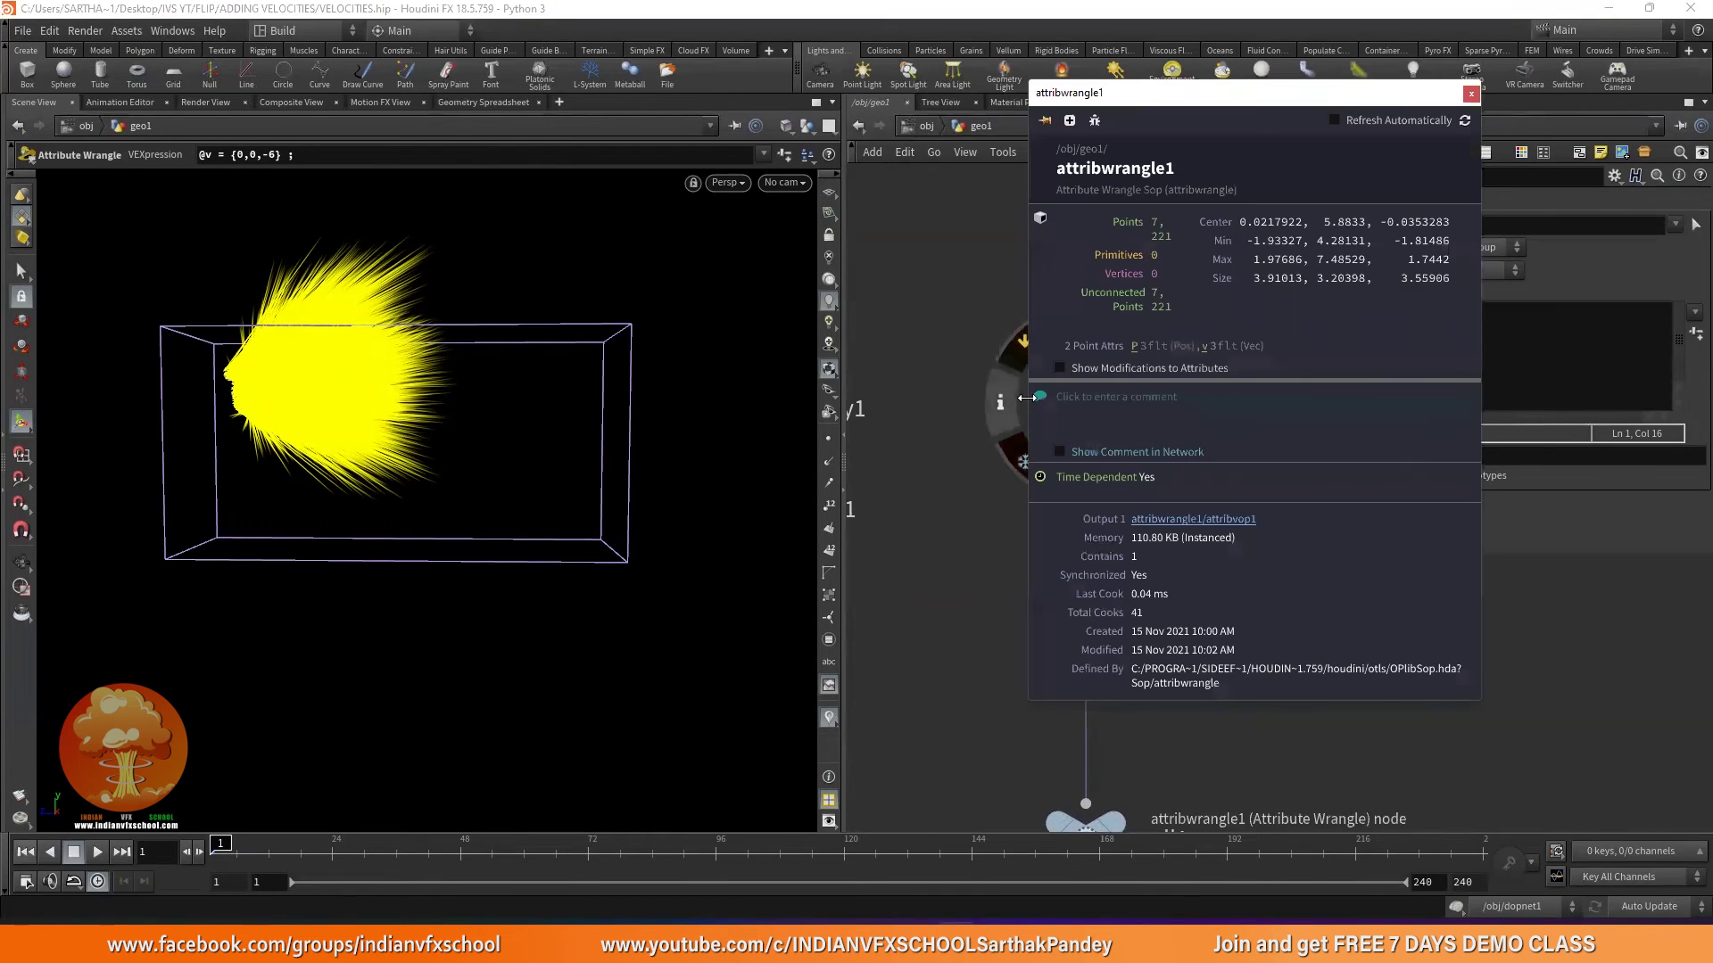
{"action": "left_click", "coordinate": [942, 514]}
{"action": "scroll", "coordinate": [1017, 482], "scroll_direction": "down", "scroll_amount": 3}
{"action": "scroll", "coordinate": [1084, 446], "scroll_direction": "up", "scroll_amount": 4}
{"action": "left_click", "coordinate": [1160, 457]}
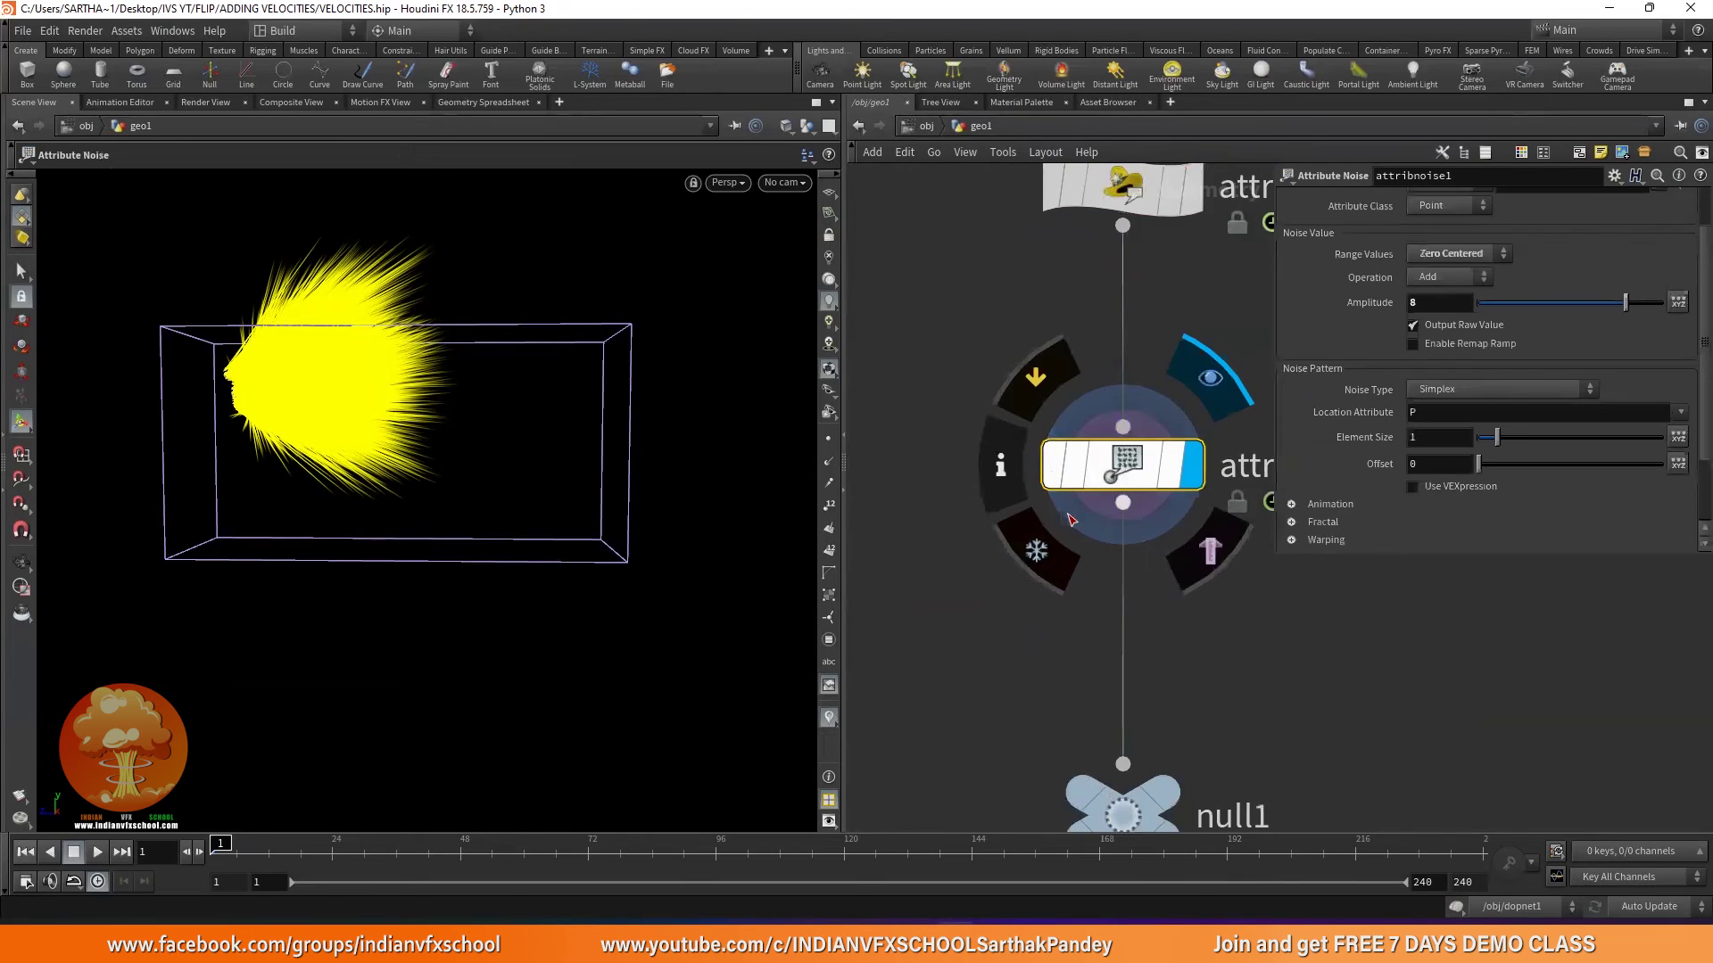
{"action": "scroll", "coordinate": [1062, 363], "scroll_direction": "down", "scroll_amount": 2}
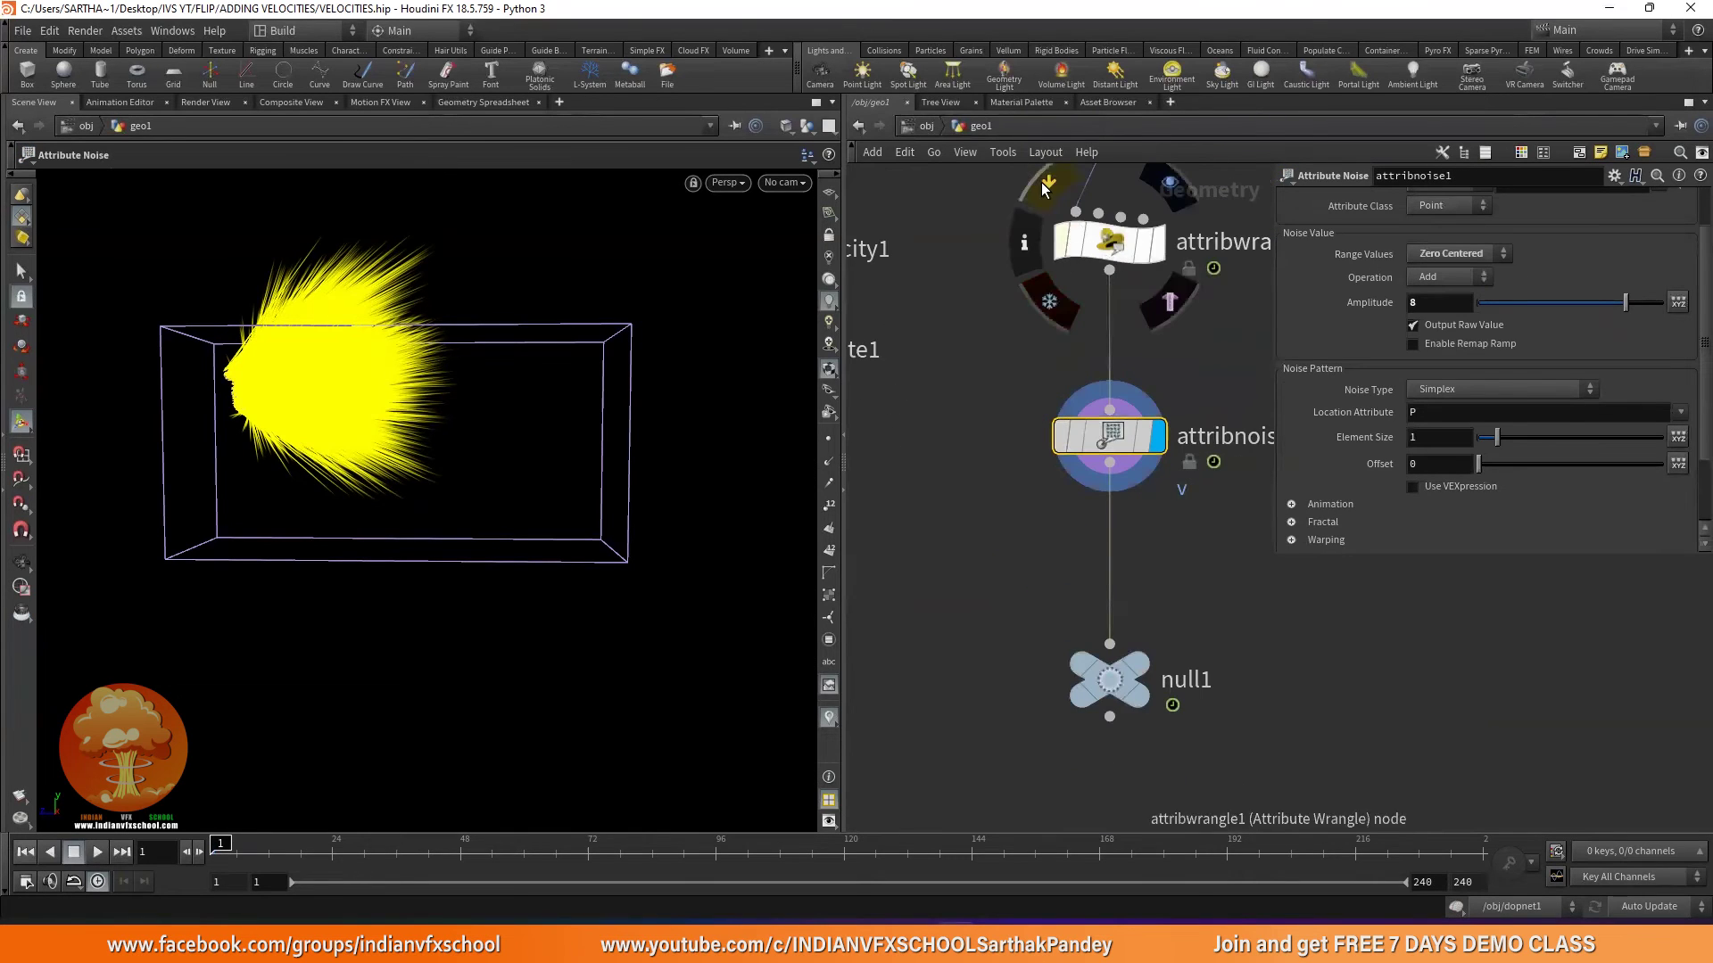
Toggle attribwrangle1's bypass off and on, display null1 and hide the velocity trails.
{"action": "left_click", "coordinate": [1045, 185]}
{"action": "left_click", "coordinate": [1045, 185]}
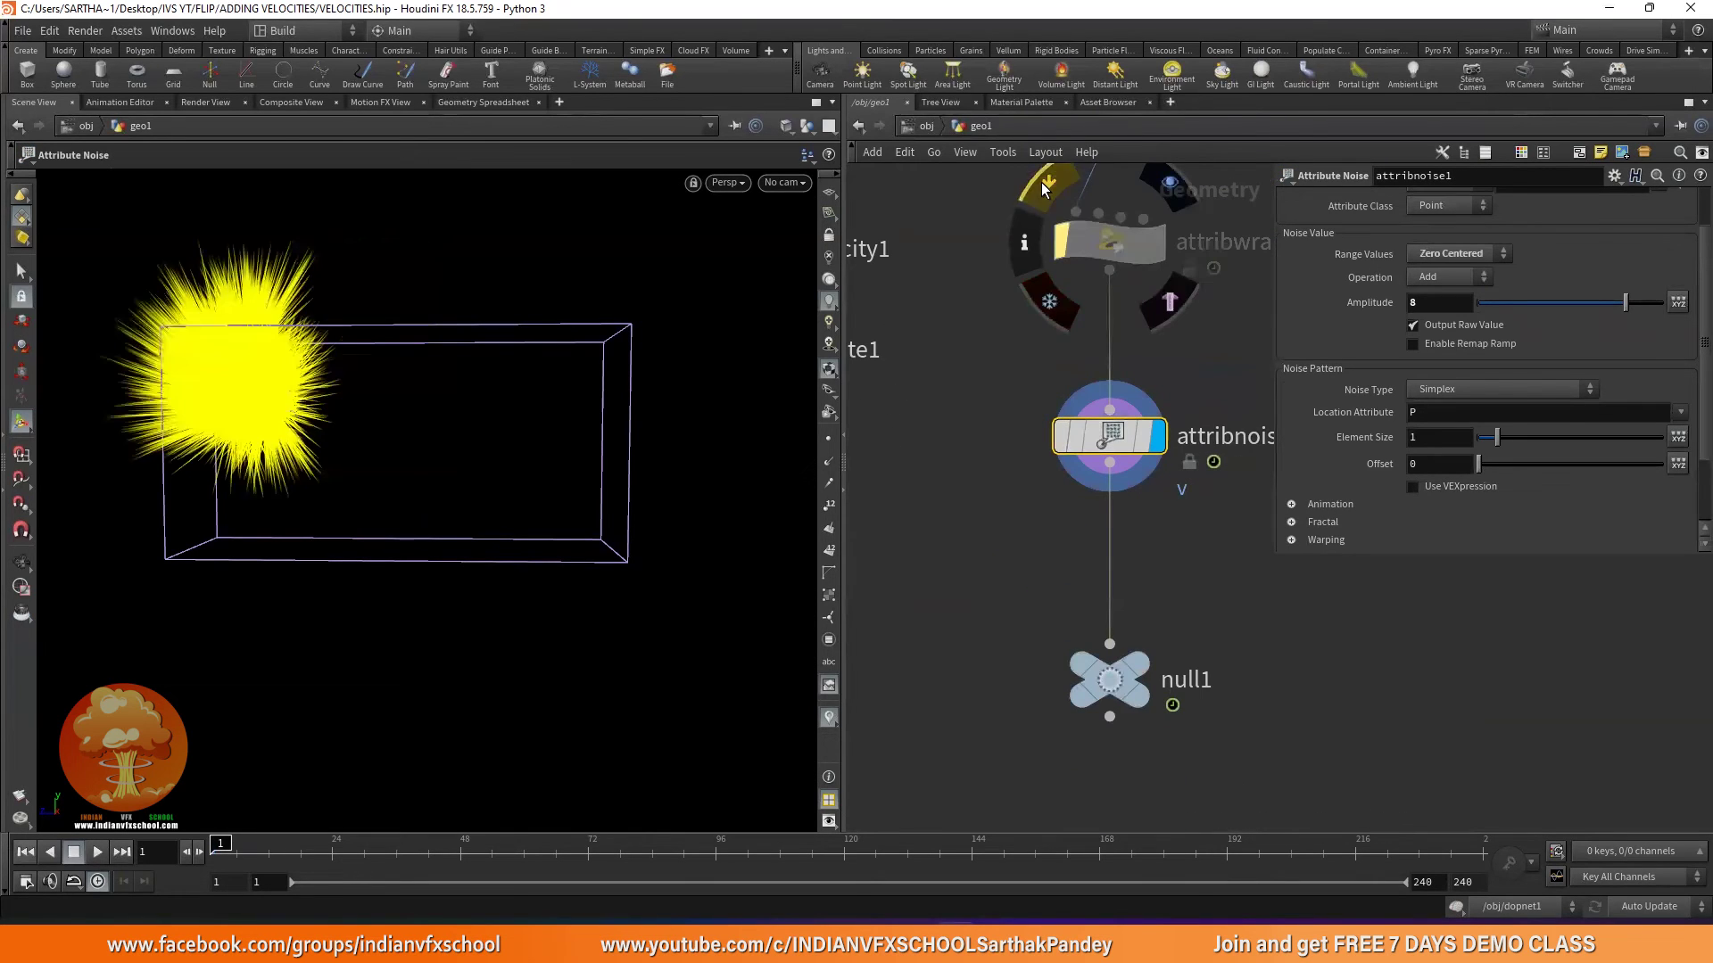
{"action": "left_click", "coordinate": [1138, 678]}
{"action": "scroll", "coordinate": [960, 395], "scroll_direction": "down", "scroll_amount": 2}
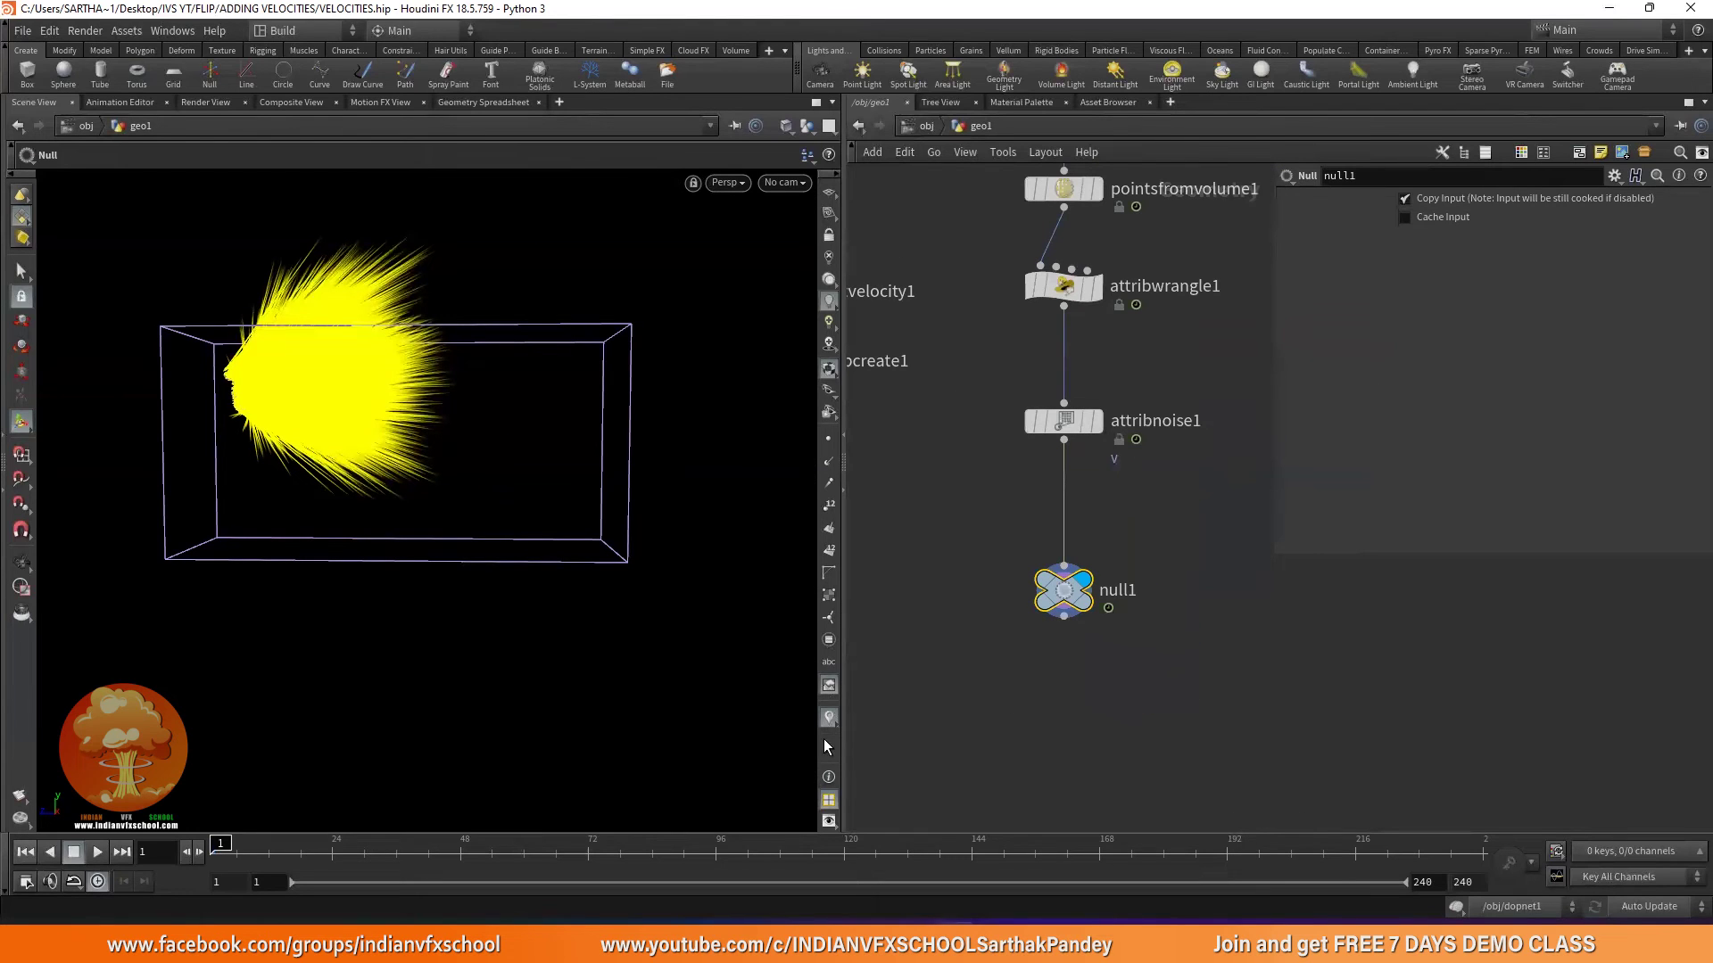
{"action": "left_click", "coordinate": [828, 723]}
{"action": "left_click_drag", "start_coordinate": [426, 480], "coordinate": [457, 464], "text": "alt"}
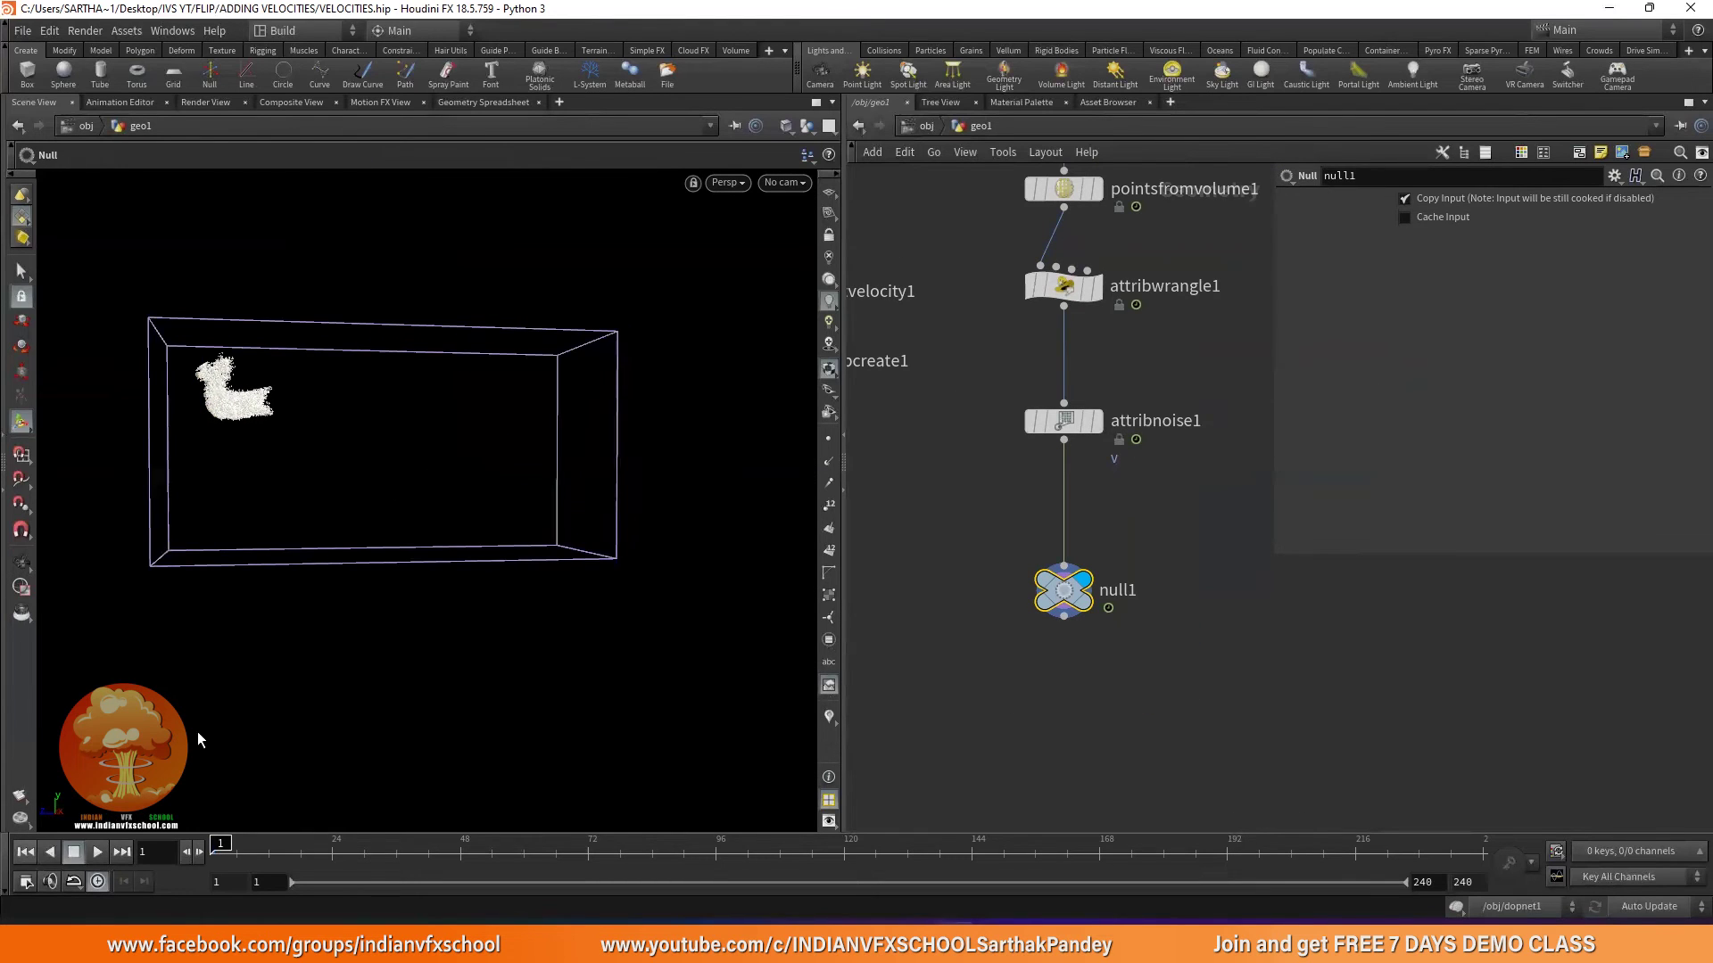
Preview the splash simulation, then stop and scrub back to frame 1.
{"action": "left_click", "coordinate": [98, 852]}
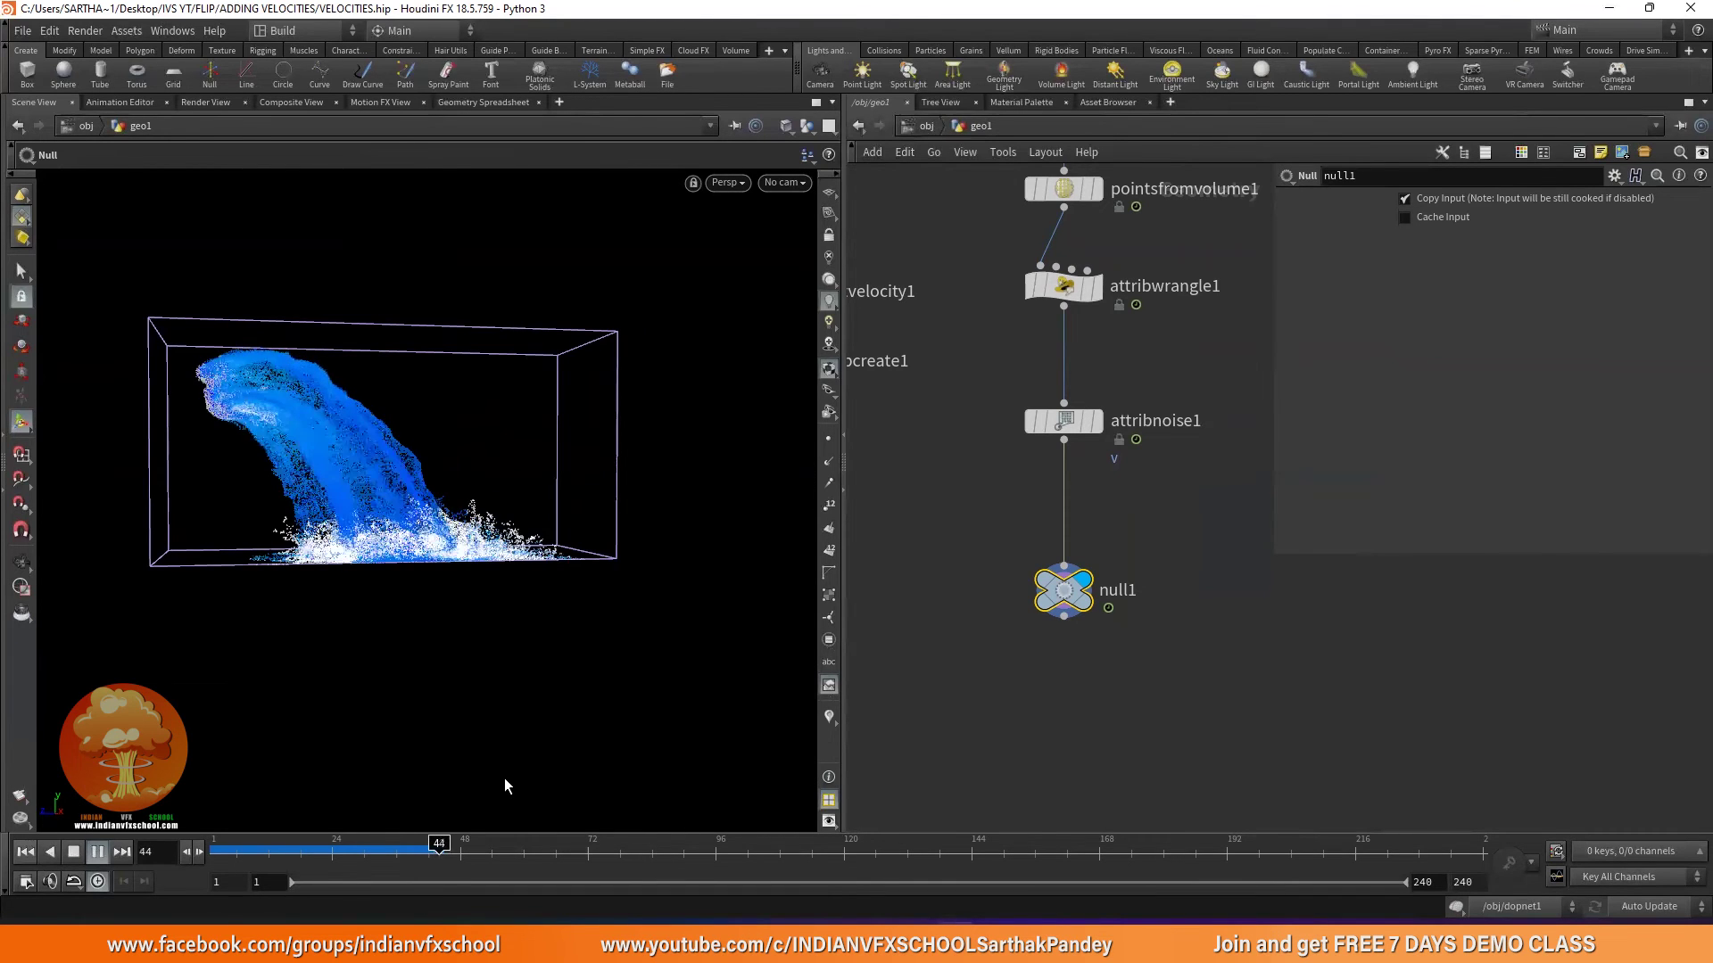
{"action": "left_click", "coordinate": [71, 849]}
{"action": "left_click_drag", "start_coordinate": [344, 636], "coordinate": [370, 629], "text": "alt"}
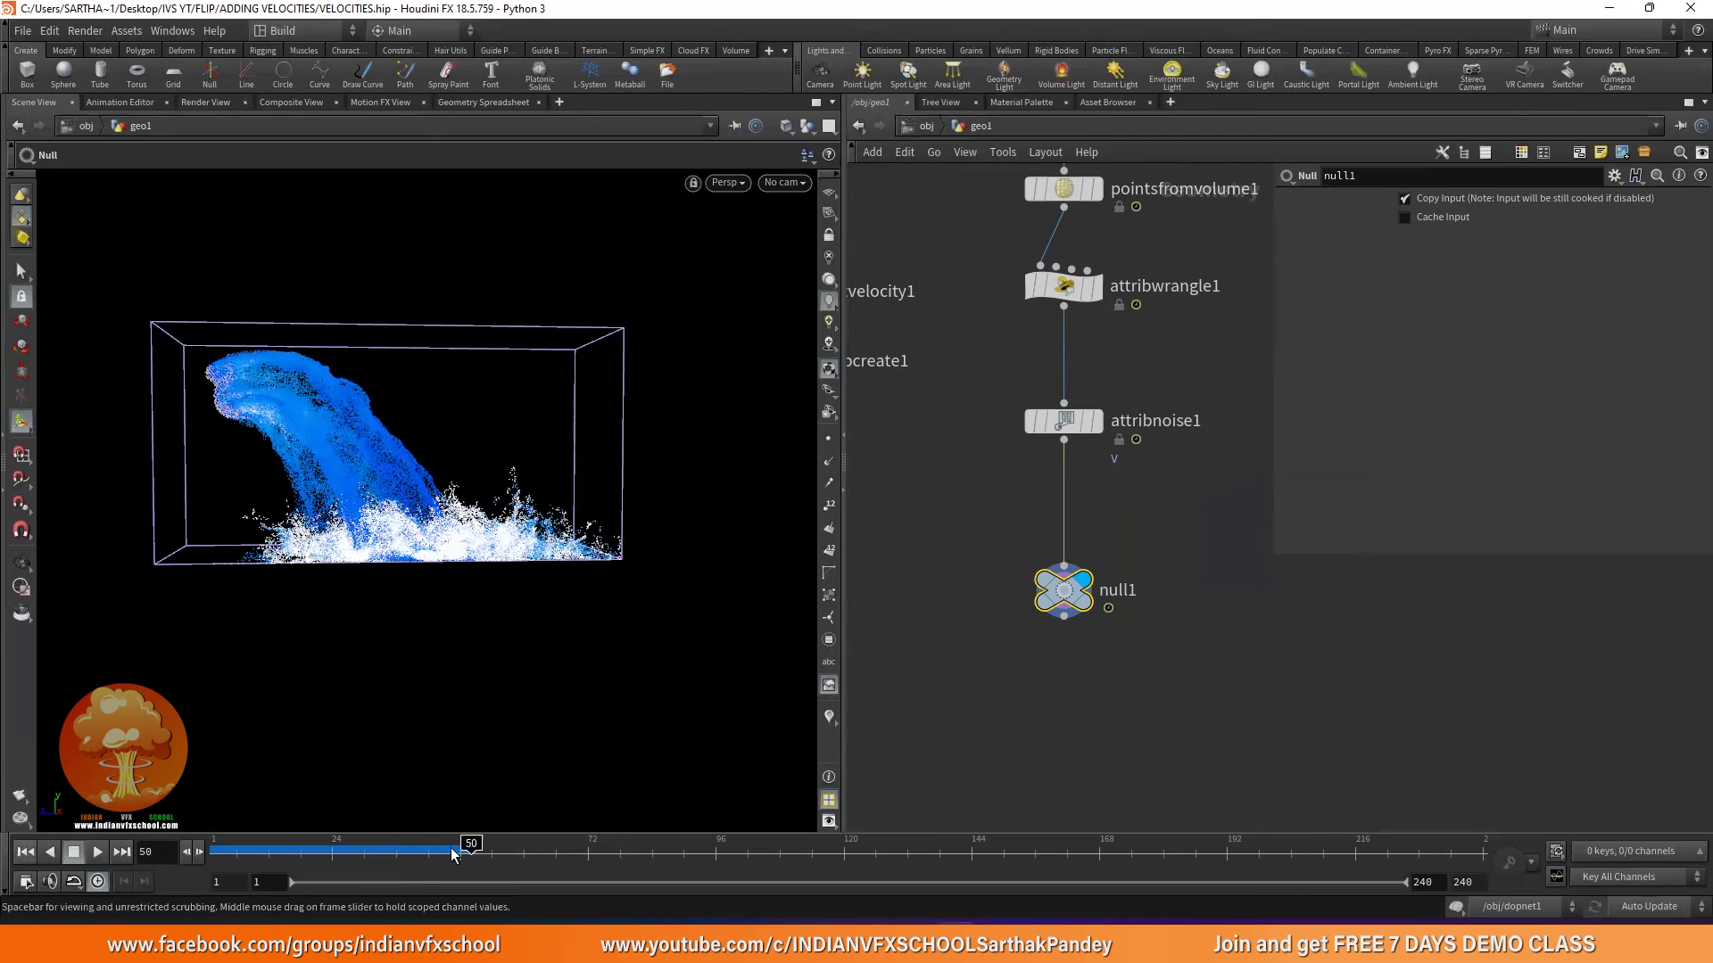
{"action": "left_click_drag", "start_coordinate": [231, 849], "coordinate": [461, 848]}
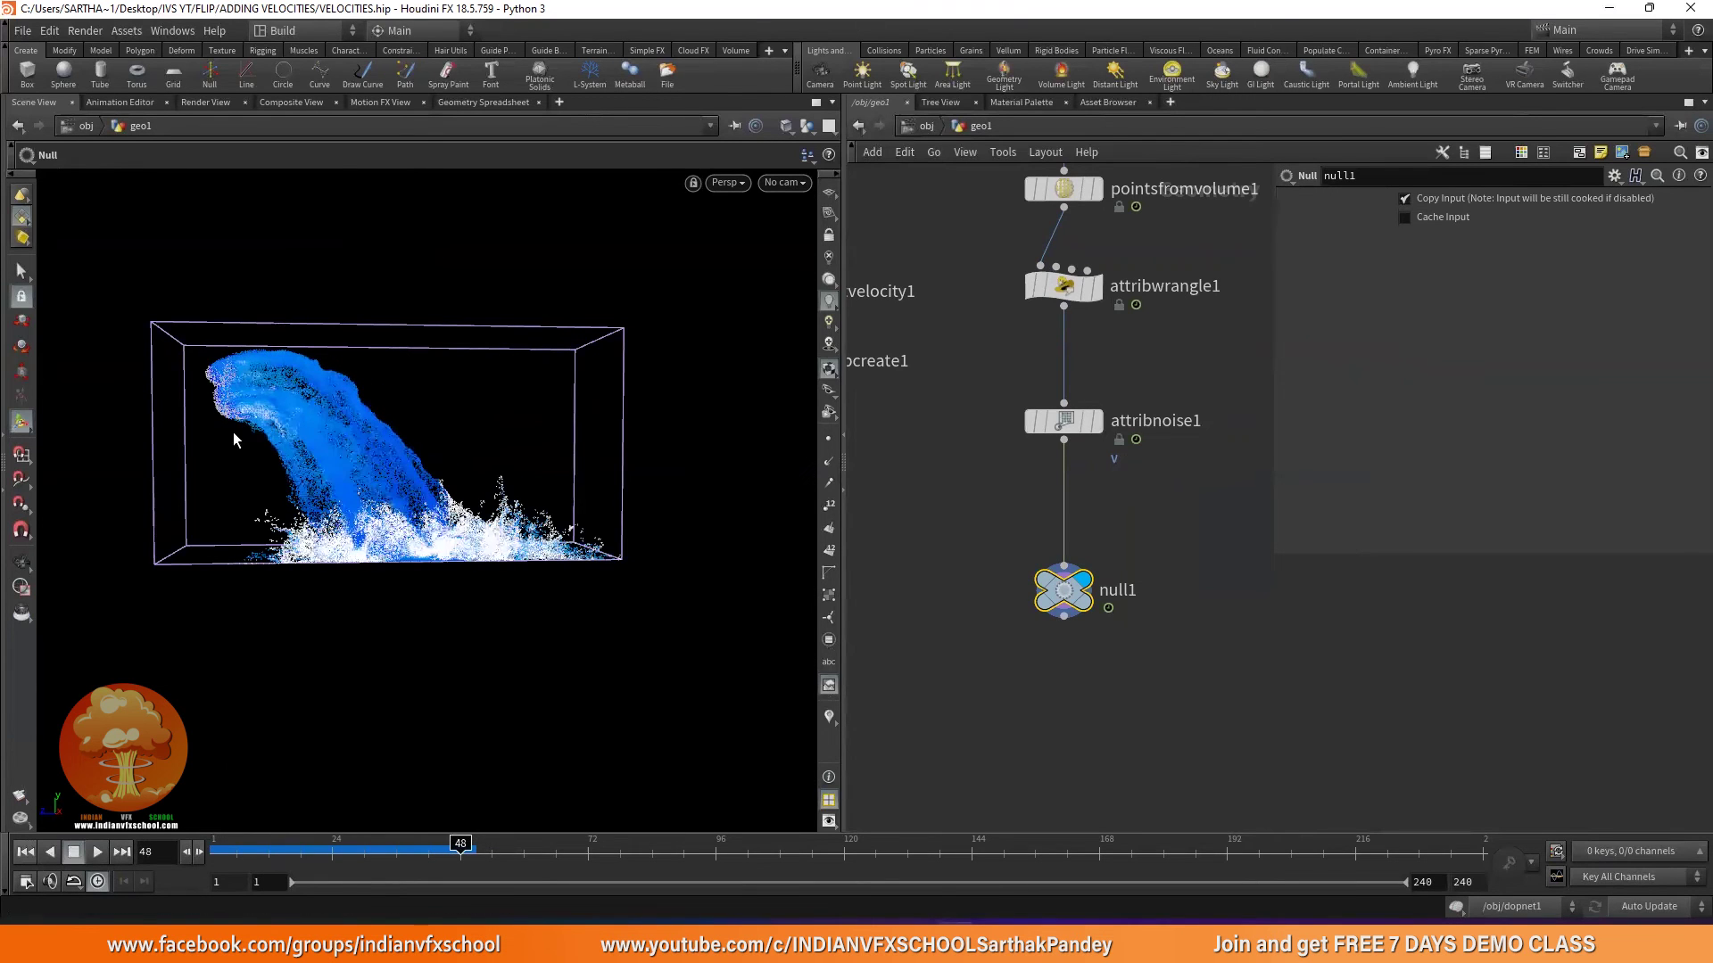
{"action": "left_click_drag", "start_coordinate": [257, 848], "coordinate": [214, 848]}
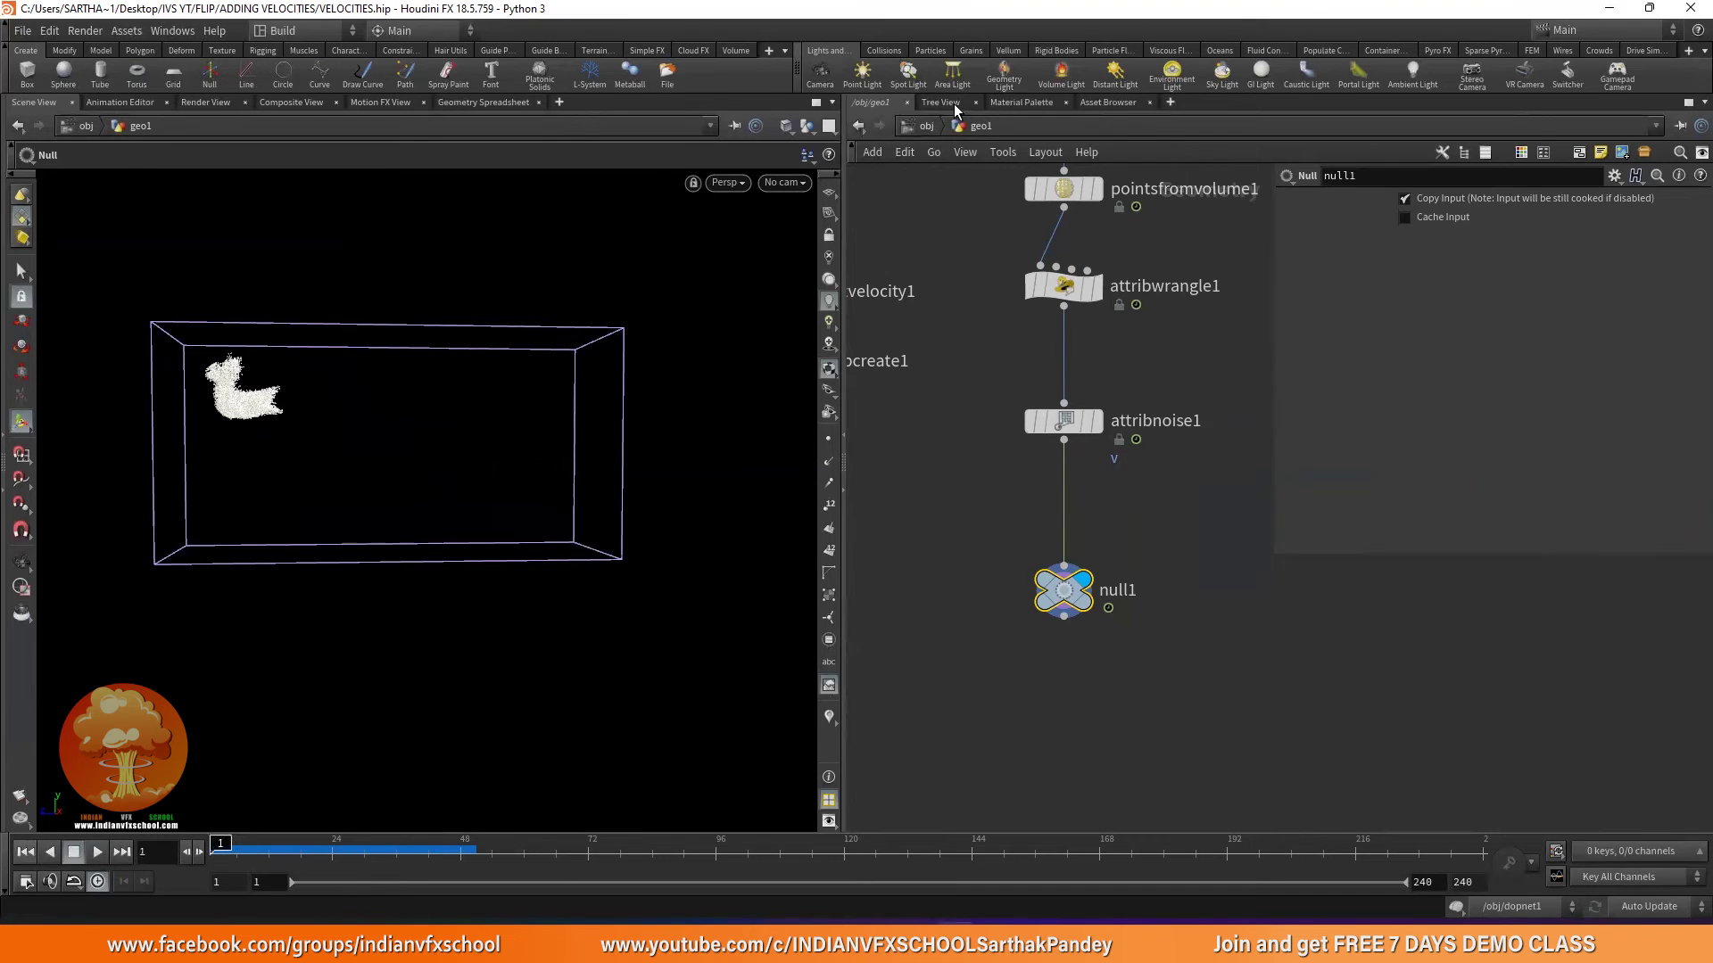
{"action": "left_click", "coordinate": [927, 126]}
Inside dopnet1, disable dynamics simulation and keyframe volumesource1's Activation.
{"action": "double_click", "coordinate": [1059, 746]}
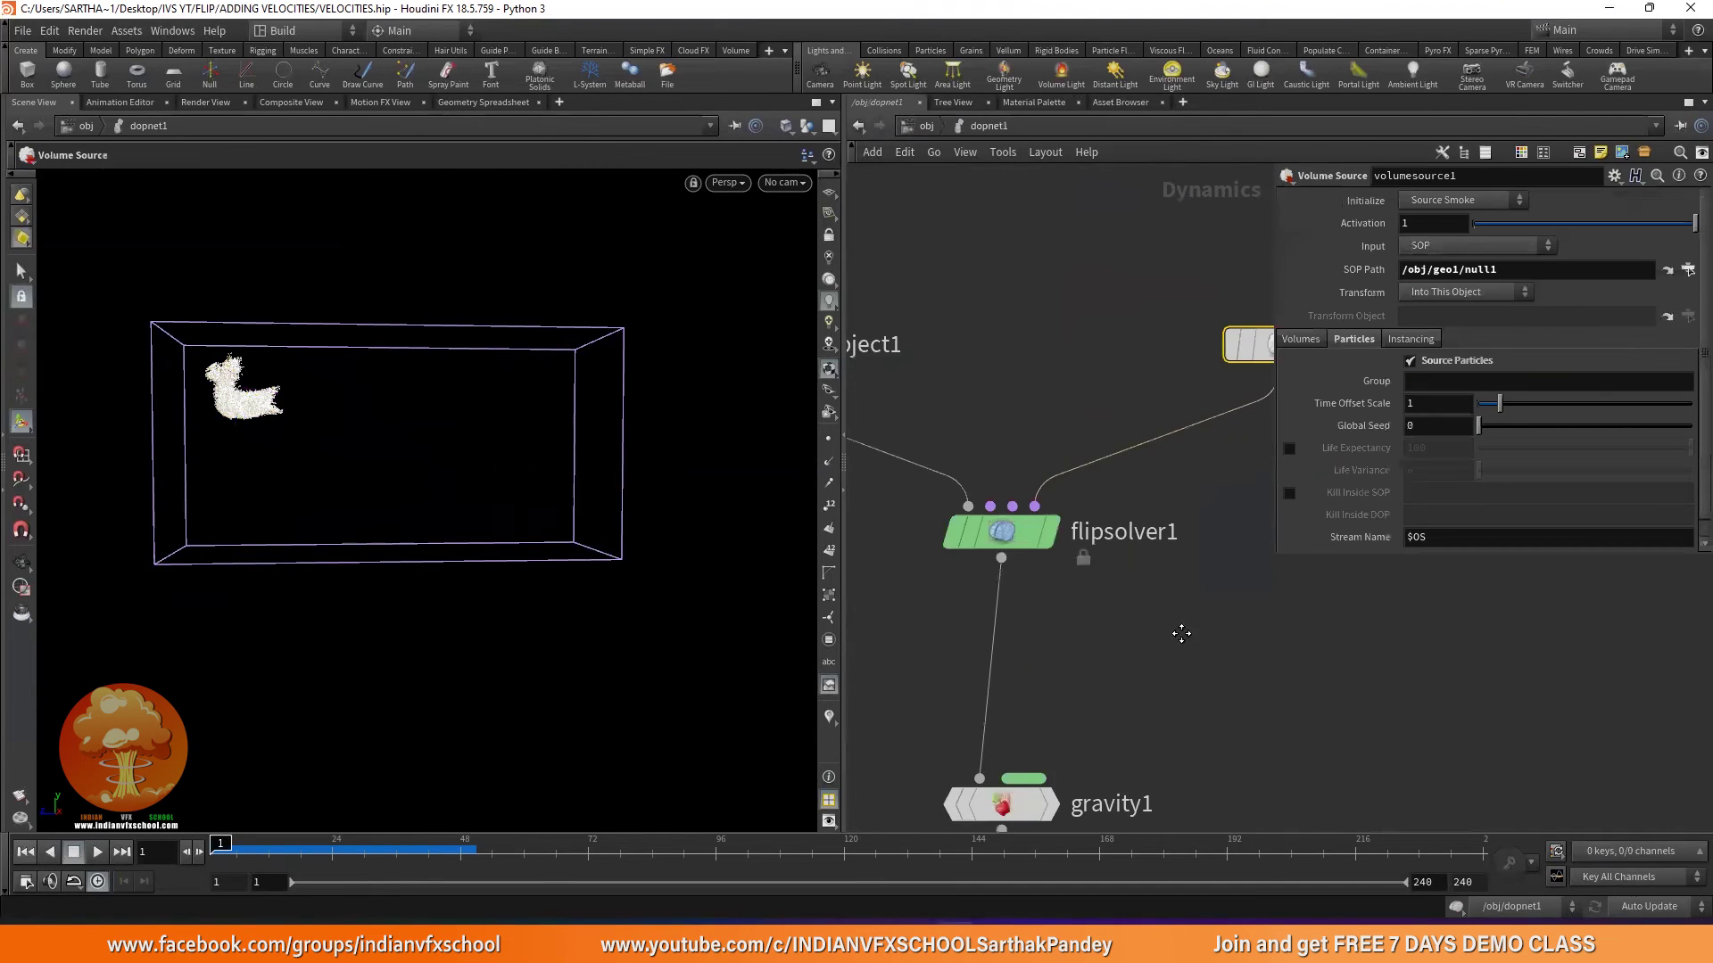
{"action": "middle_click_drag", "start_coordinate": [1236, 384], "coordinate": [997, 544]}
{"action": "scroll", "coordinate": [1026, 509], "scroll_direction": "up", "scroll_amount": 2}
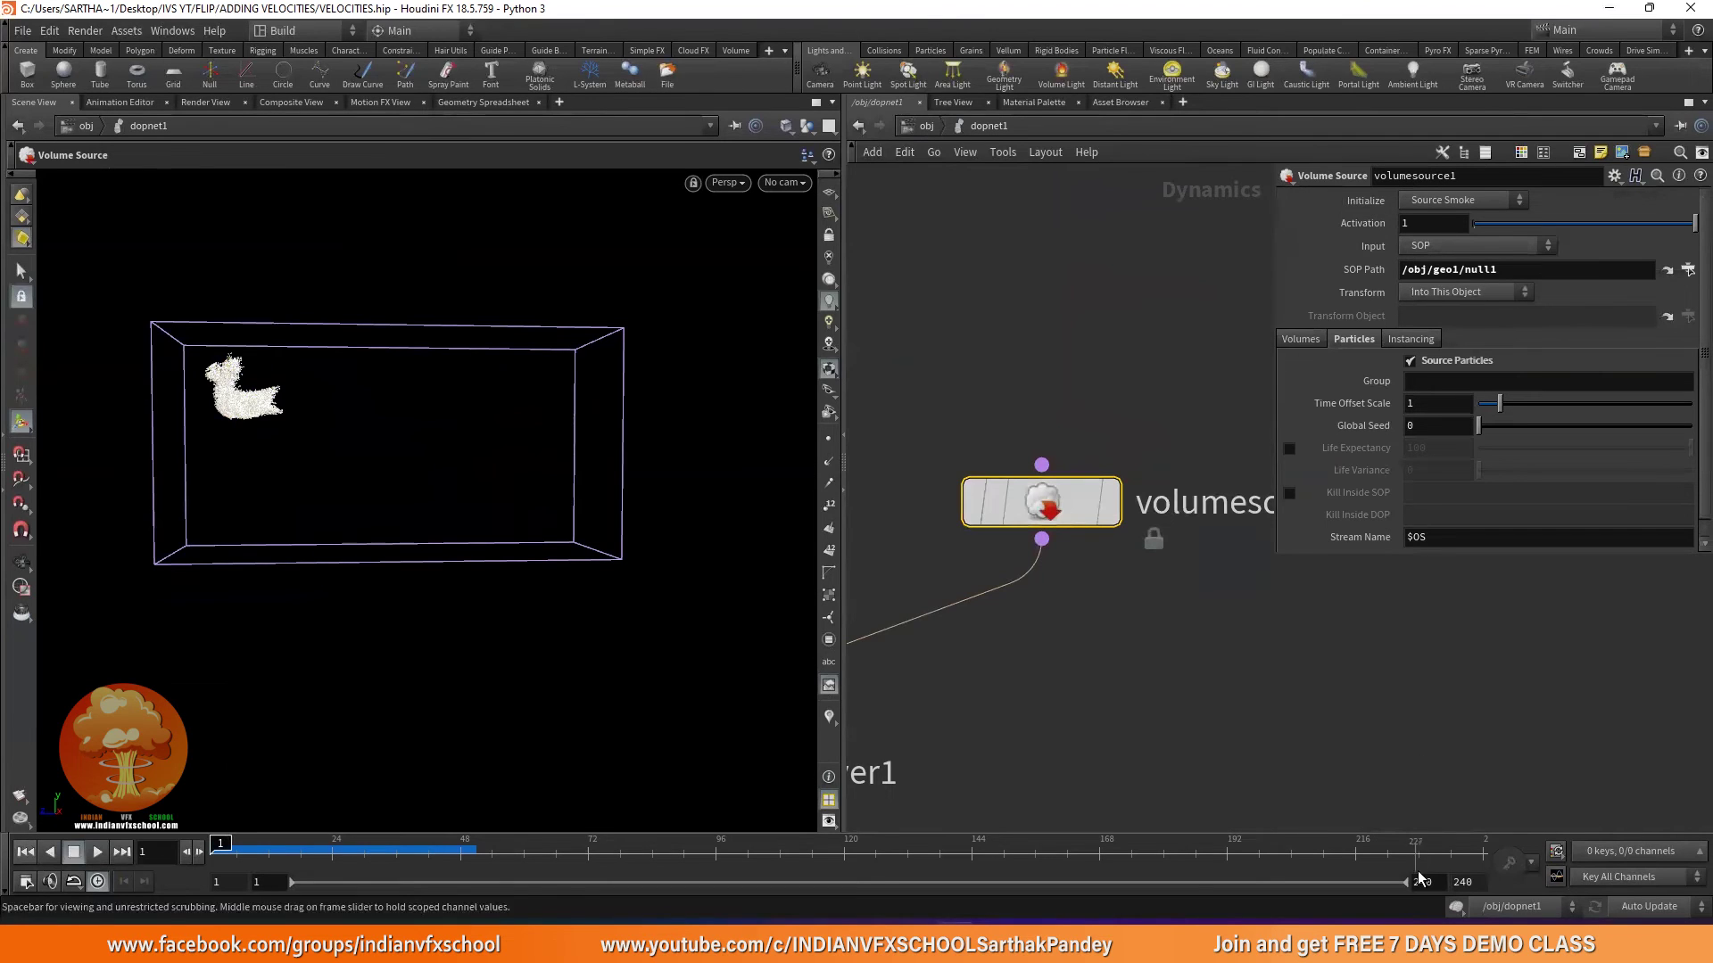
{"action": "left_click", "coordinate": [1460, 910]}
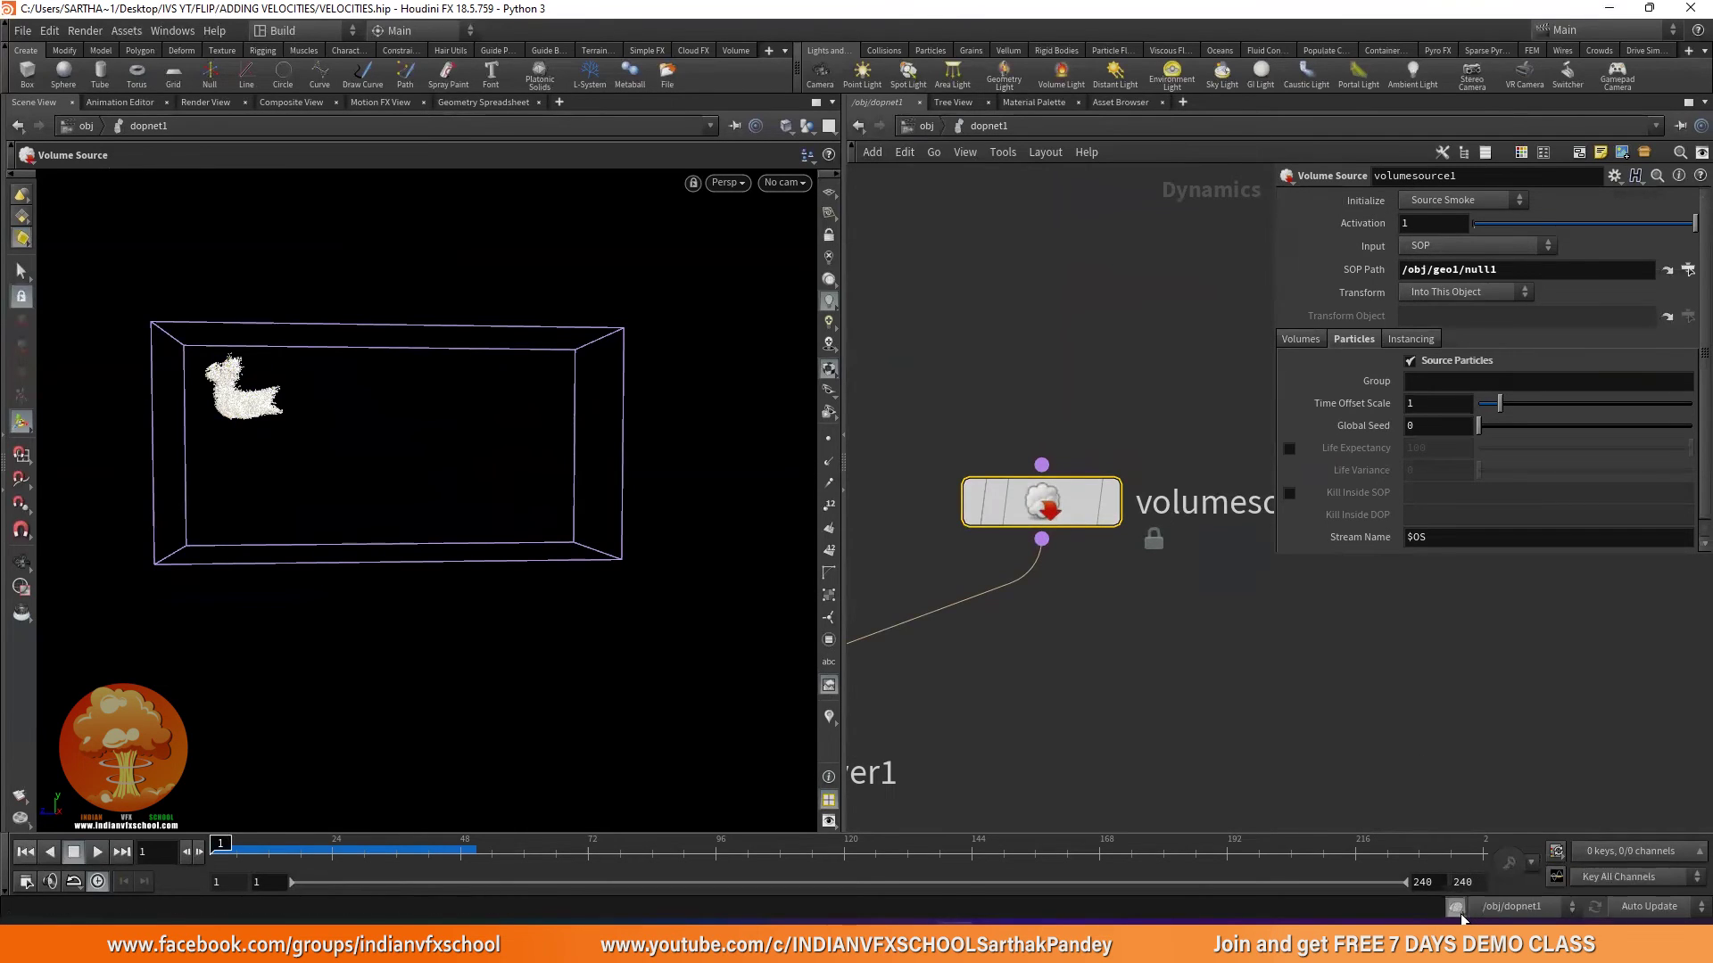
{"action": "left_click", "coordinate": [1357, 223], "text": "alt"}
Key Activation at 1 on frame 48 and at 0 on frame 49.
{"action": "left_click_drag", "start_coordinate": [227, 852], "coordinate": [500, 862]}
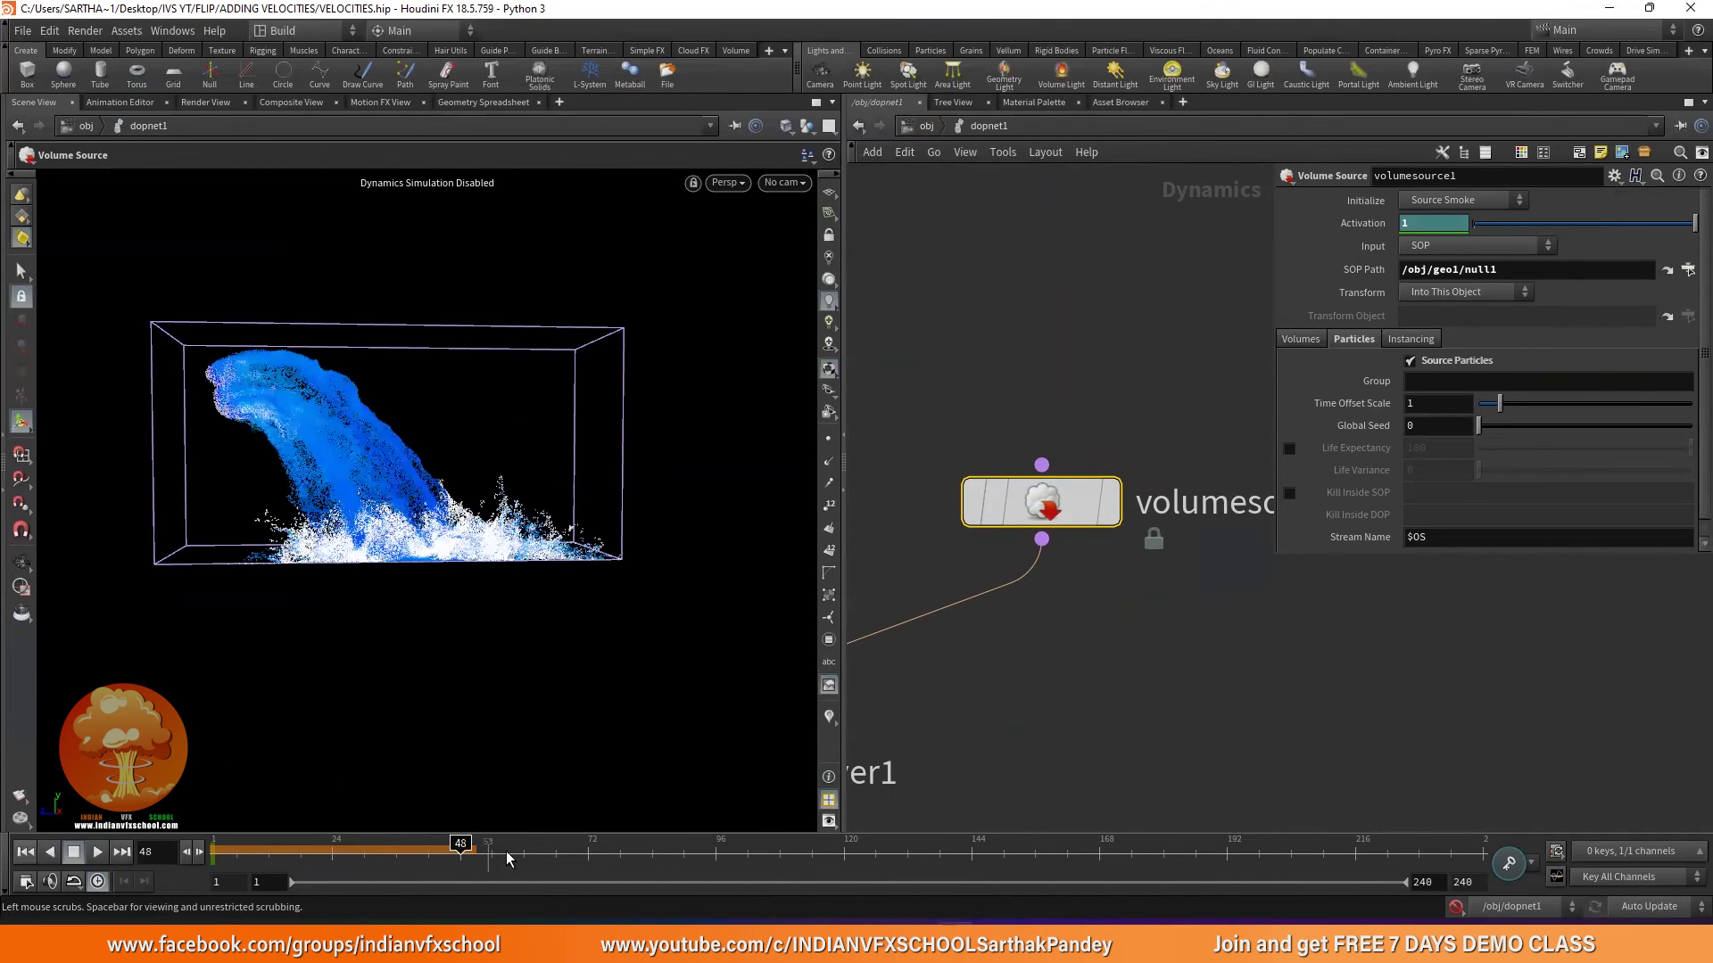
{"action": "left_click", "coordinate": [1362, 224], "text": "alt"}
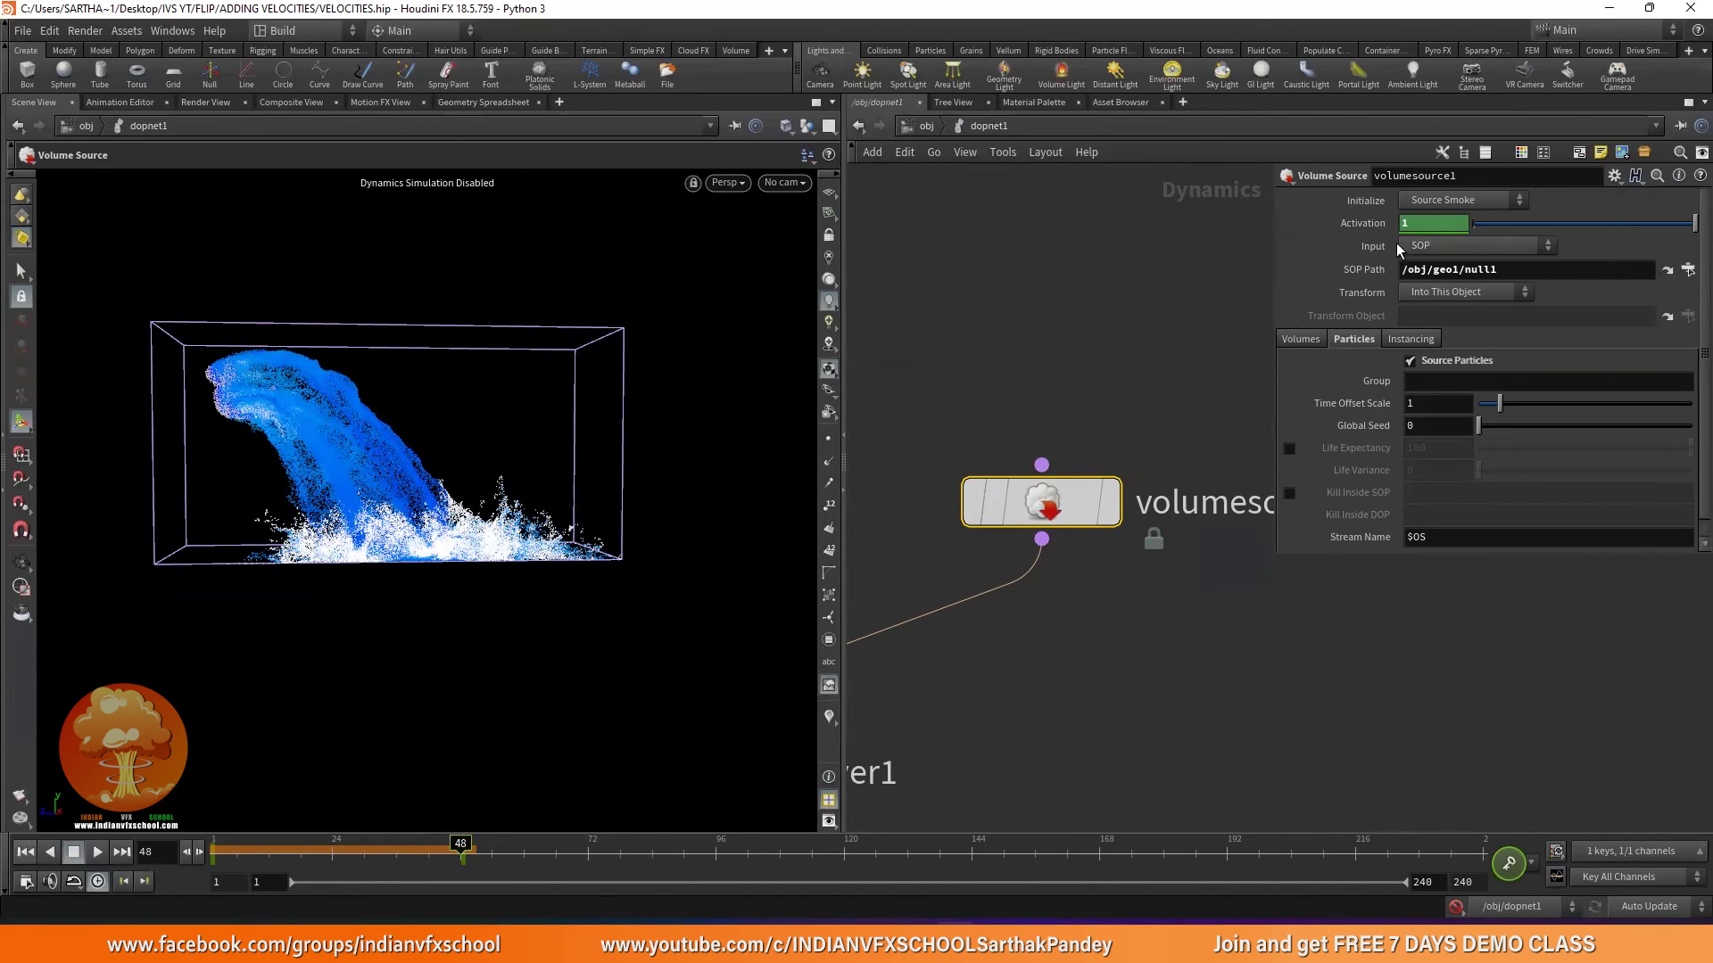
{"action": "left_click", "coordinate": [471, 843]}
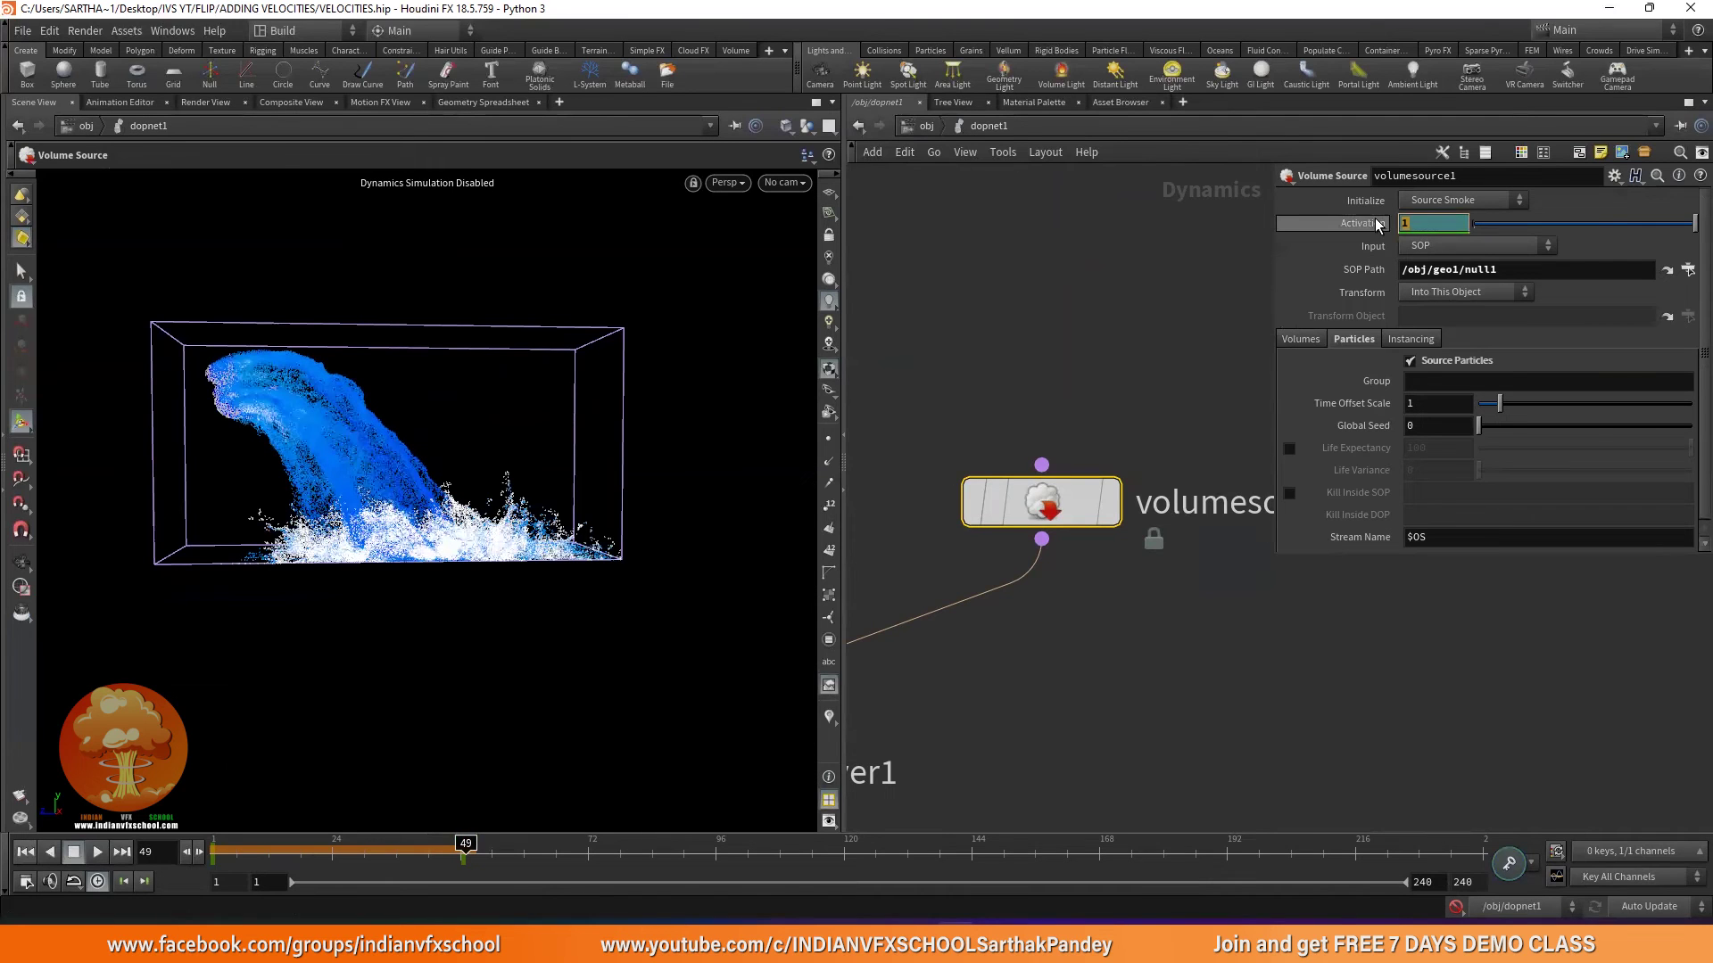
{"action": "type", "text": "0"}
{"action": "key", "text": "Return"}
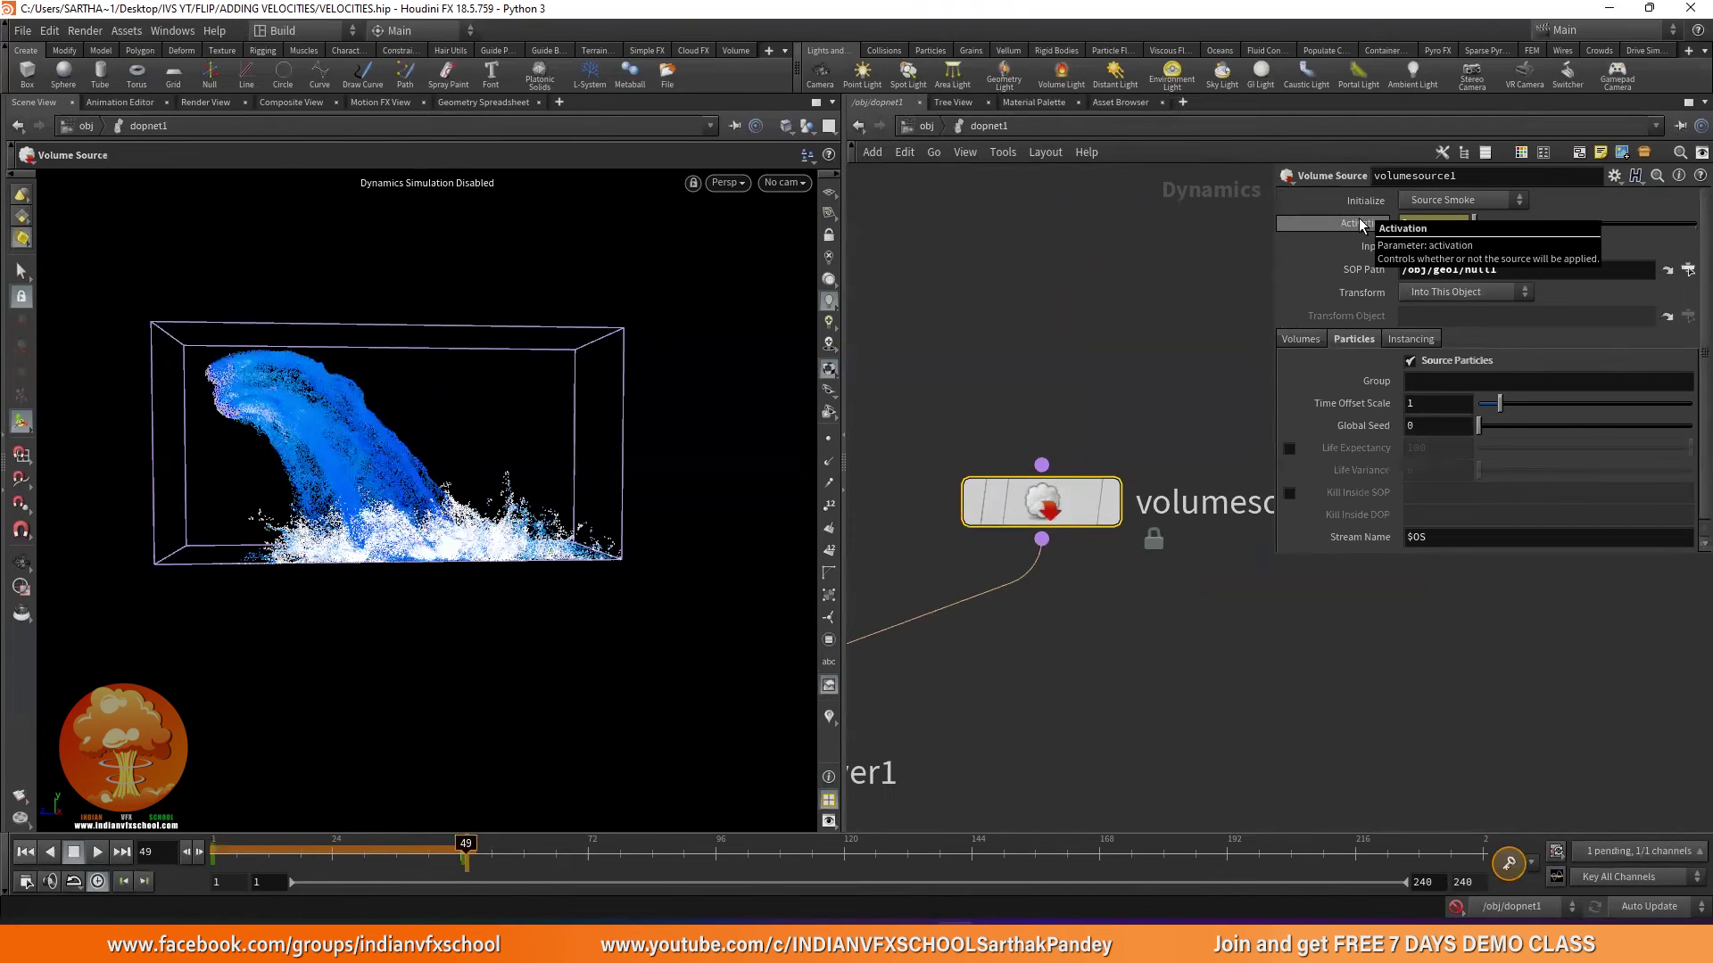
{"action": "left_click", "coordinate": [1361, 224], "text": "ctrl"}
Re-enable simulation from the start and play the keyframed splash to about frame 61.
{"action": "left_click_drag", "start_coordinate": [466, 852], "coordinate": [214, 855]}
{"action": "left_click", "coordinate": [1451, 907]}
{"action": "left_click", "coordinate": [97, 852]}
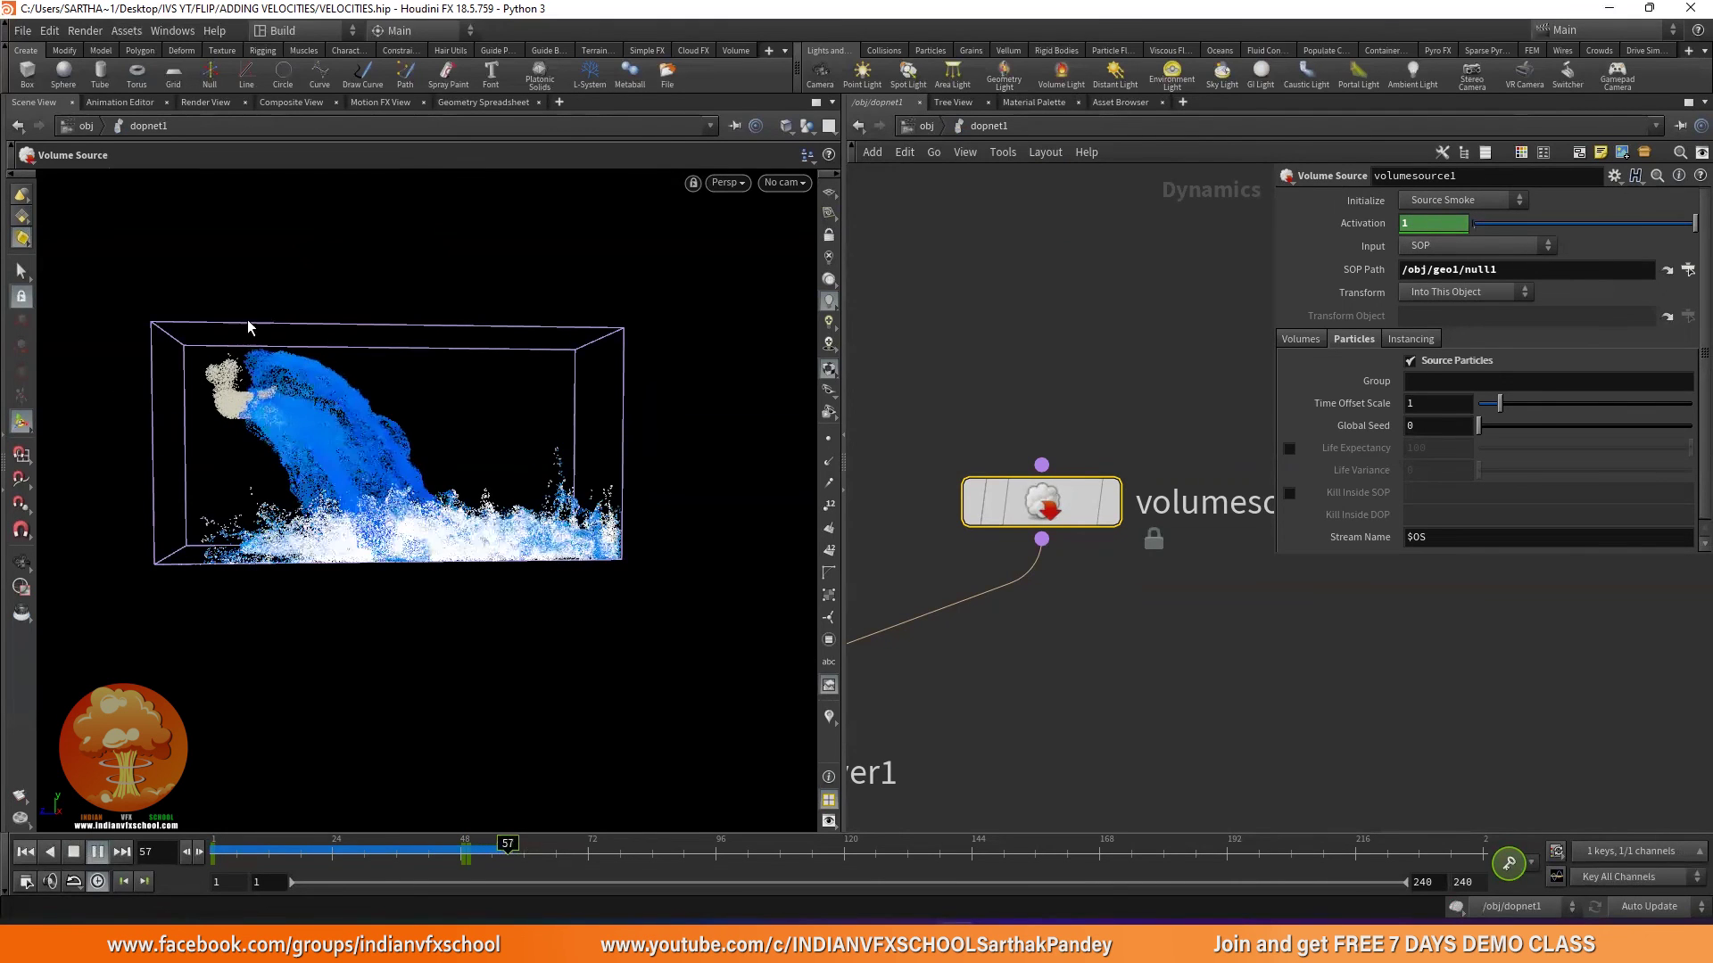
{"action": "left_click", "coordinate": [73, 851]}
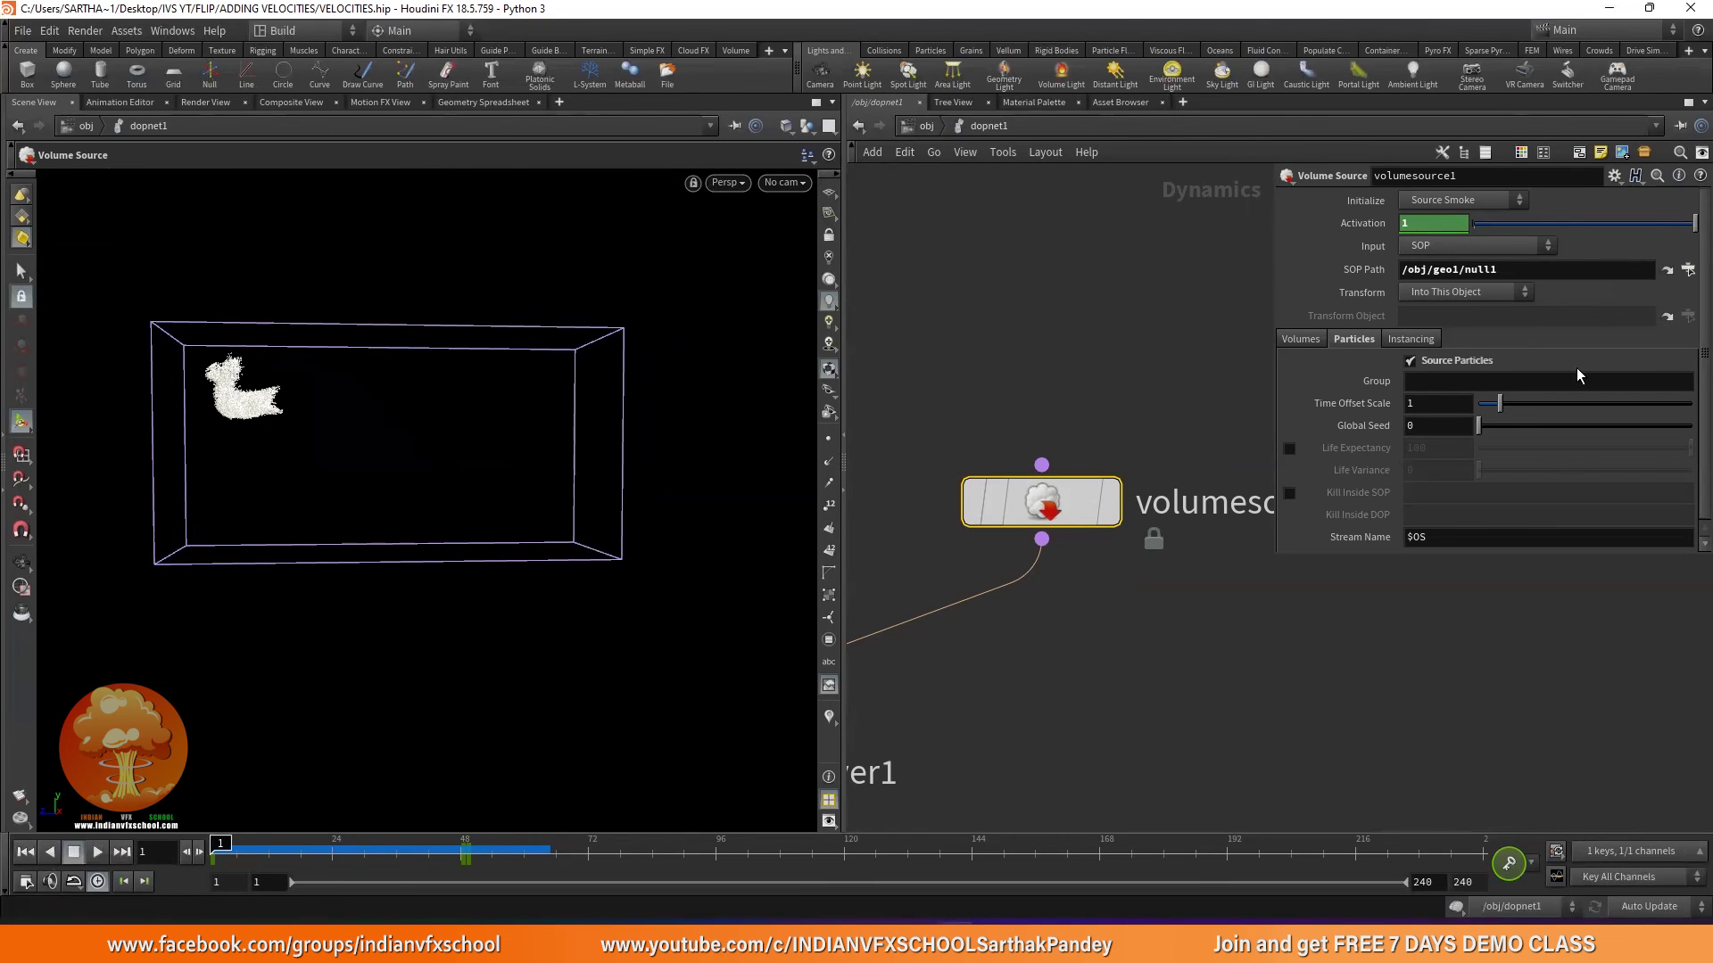
Replace Activation's keyframes with the expression $F<50 and disable simulation.
{"action": "right_click", "coordinate": [1368, 225]}
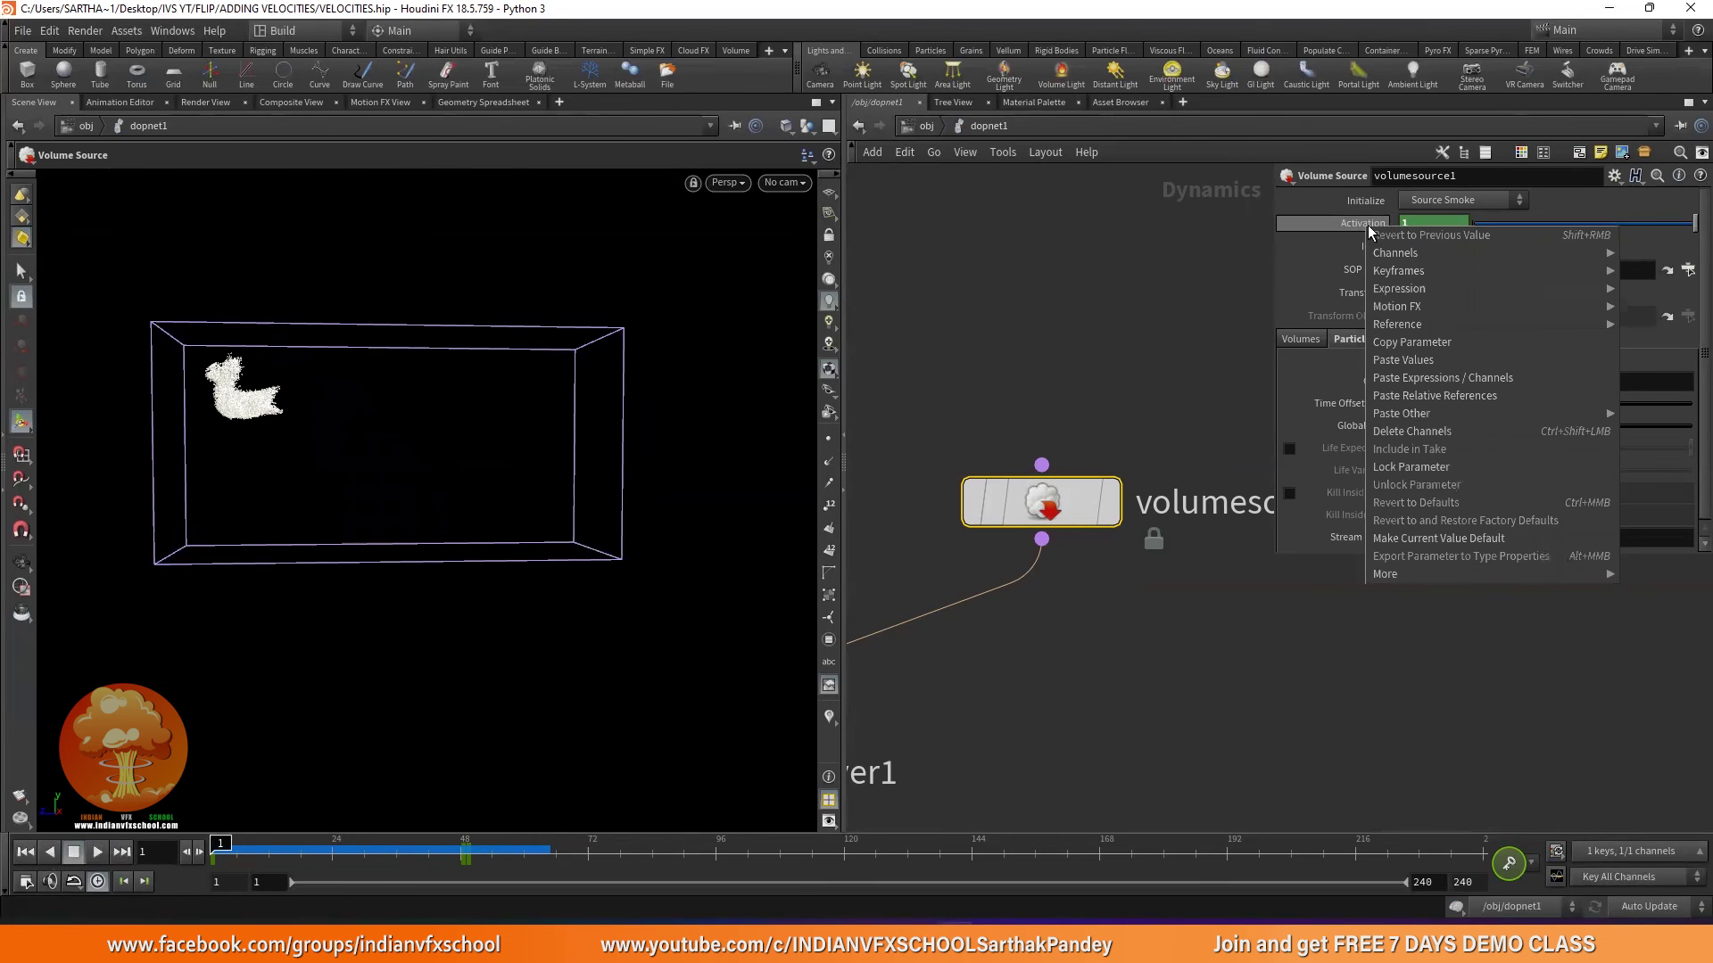
{"action": "left_click", "coordinate": [1415, 432]}
{"action": "double_click", "coordinate": [1429, 222]}
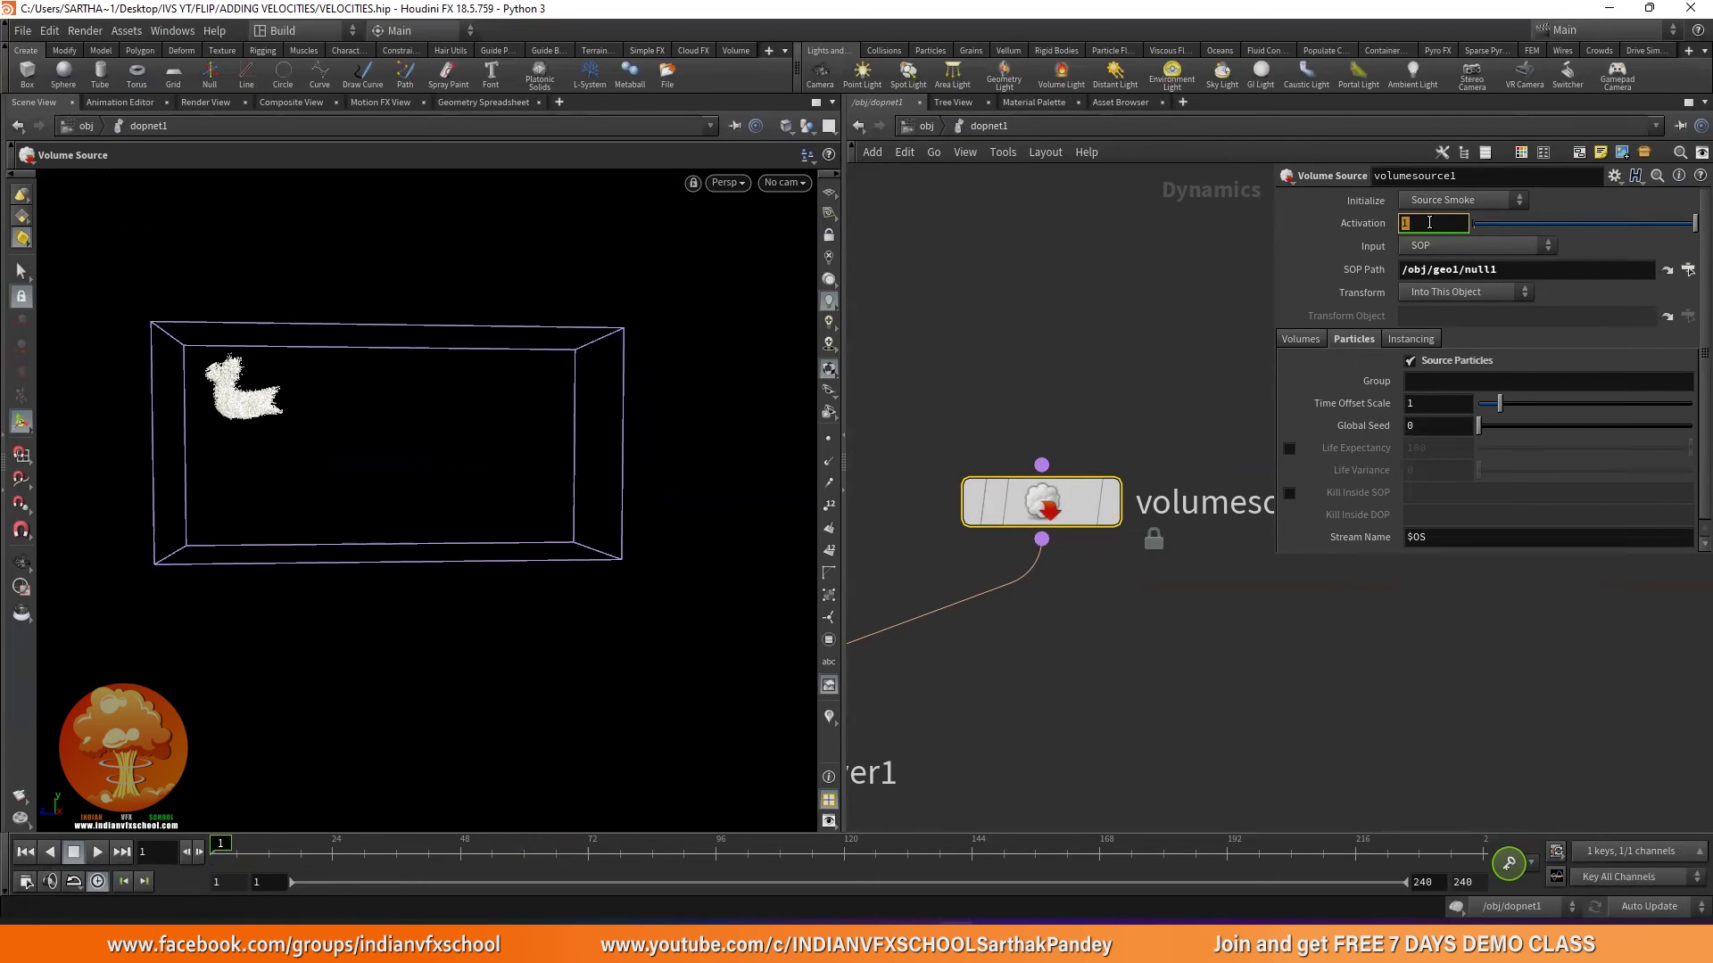
{"action": "type", "text": "$F"}
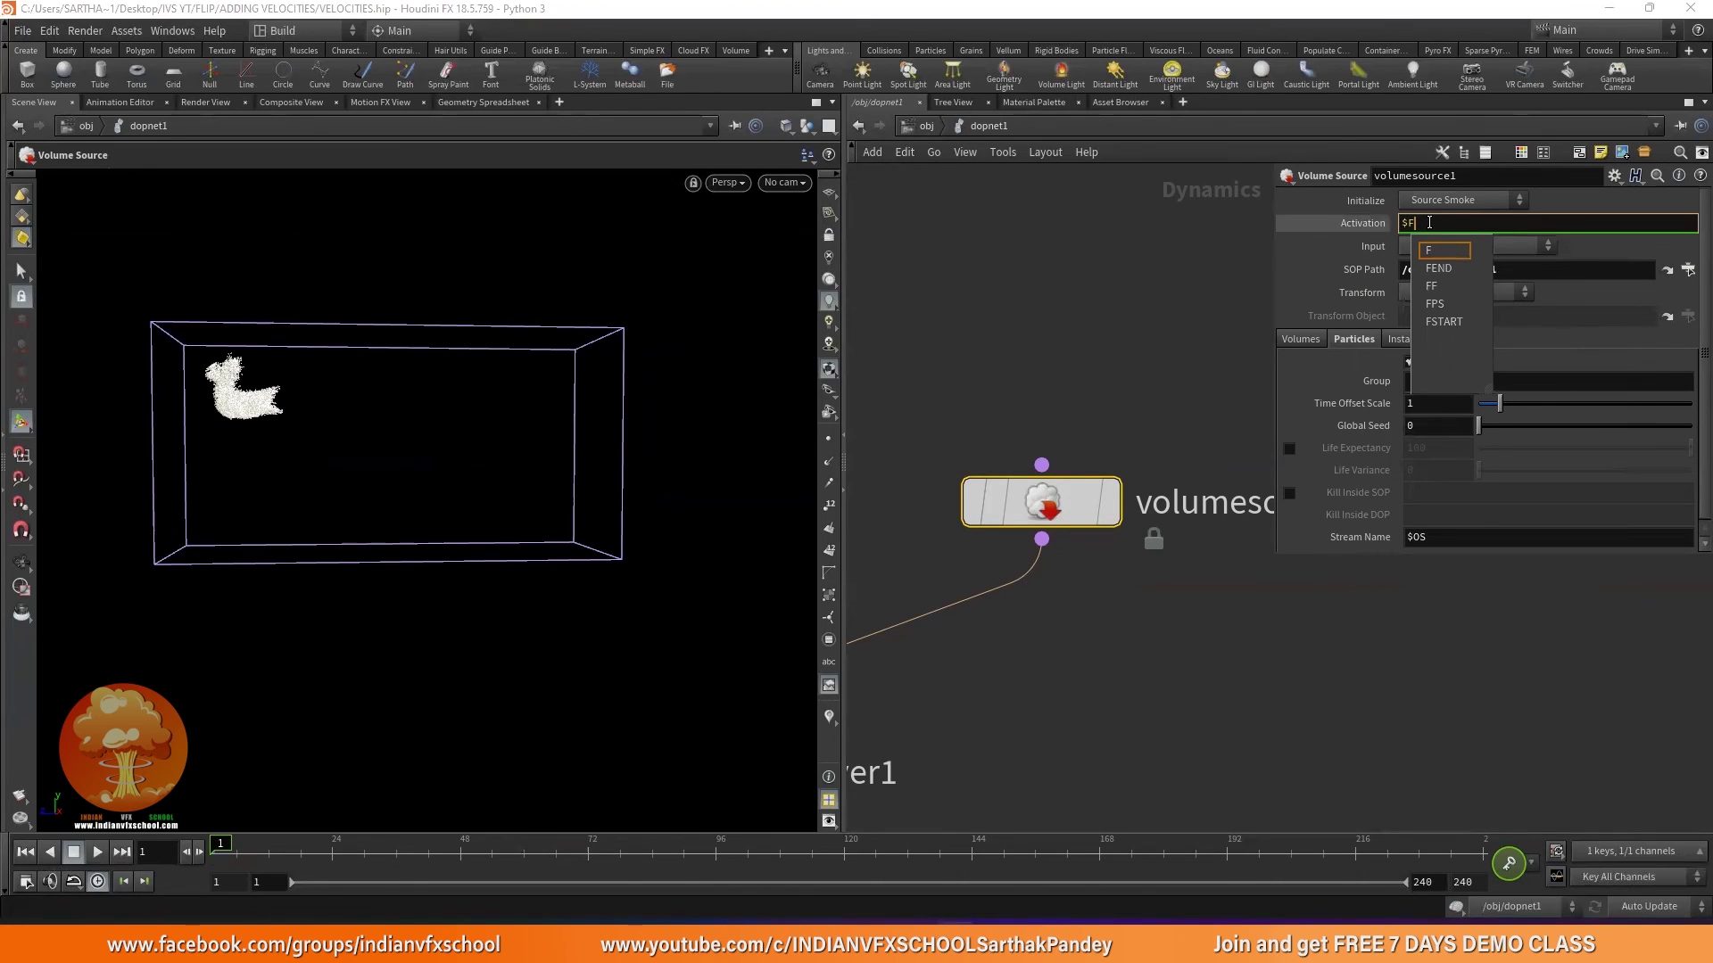
{"action": "type", "text": "<5"}
{"action": "key", "text": "Return"}
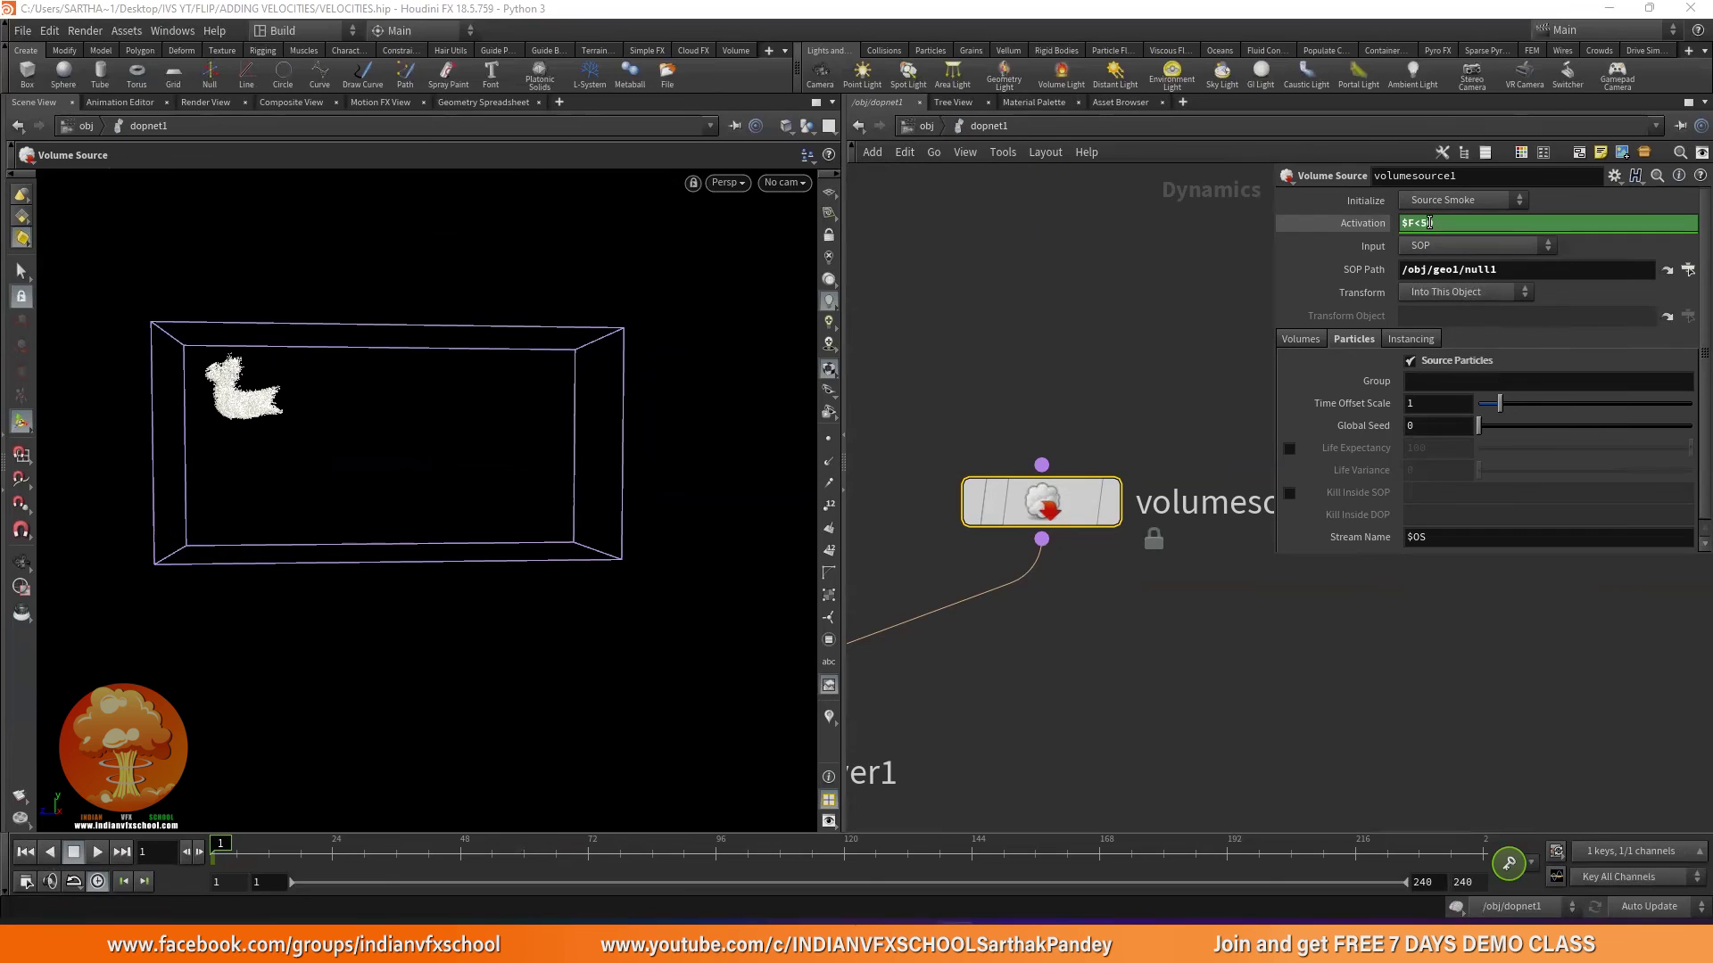
{"action": "left_click", "coordinate": [1346, 216]}
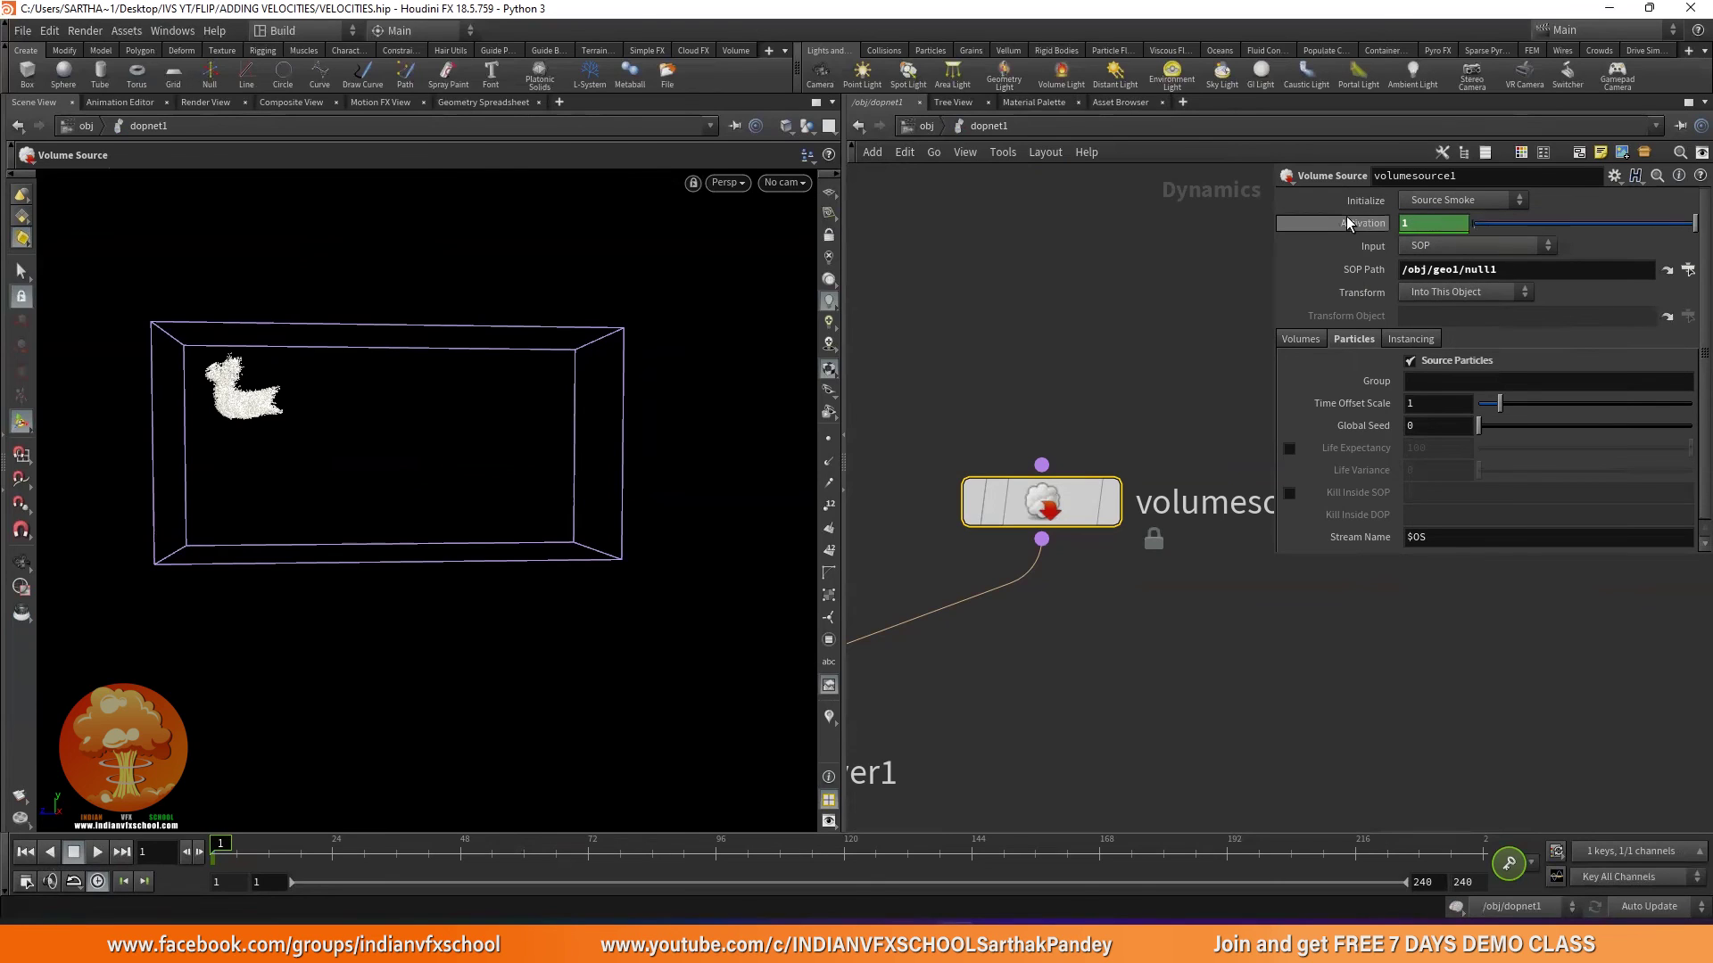
{"action": "left_click", "coordinate": [1352, 221]}
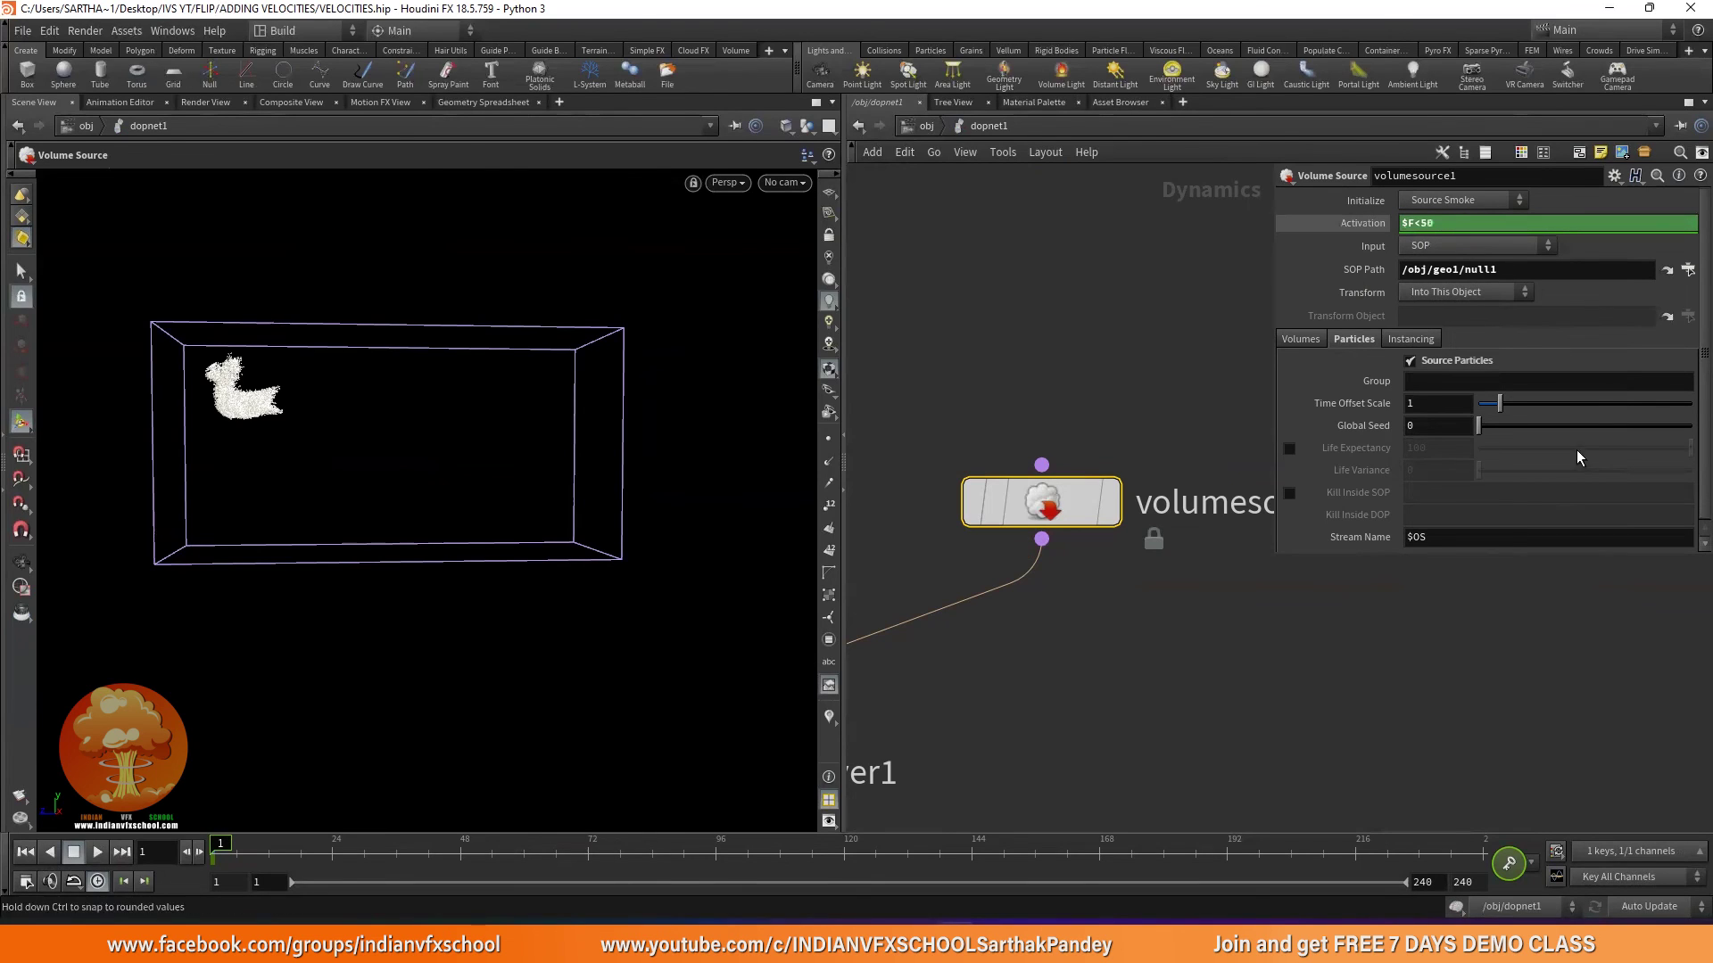
{"action": "left_click", "coordinate": [1461, 910]}
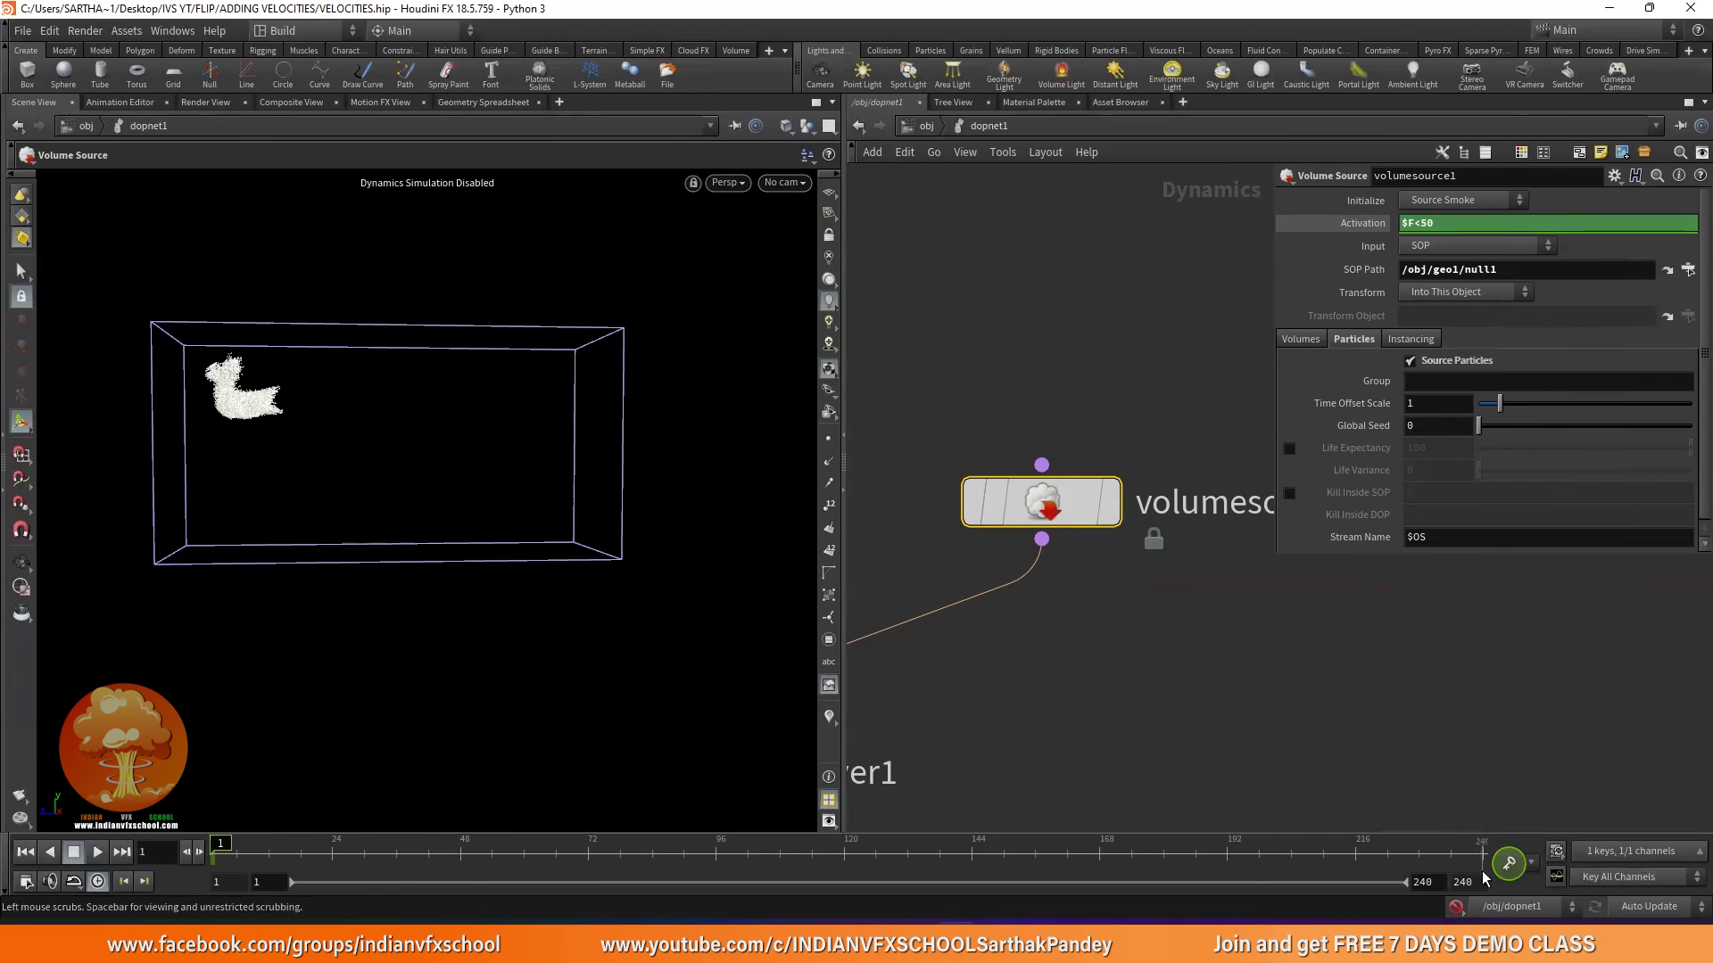
Toggle dynamics simulation on and off while scrubbing to frame 16.
{"action": "left_click", "coordinate": [1458, 909]}
{"action": "left_click", "coordinate": [293, 844]}
{"action": "left_click_drag", "start_coordinate": [226, 845], "coordinate": [301, 847]}
{"action": "left_click", "coordinate": [1456, 908]}
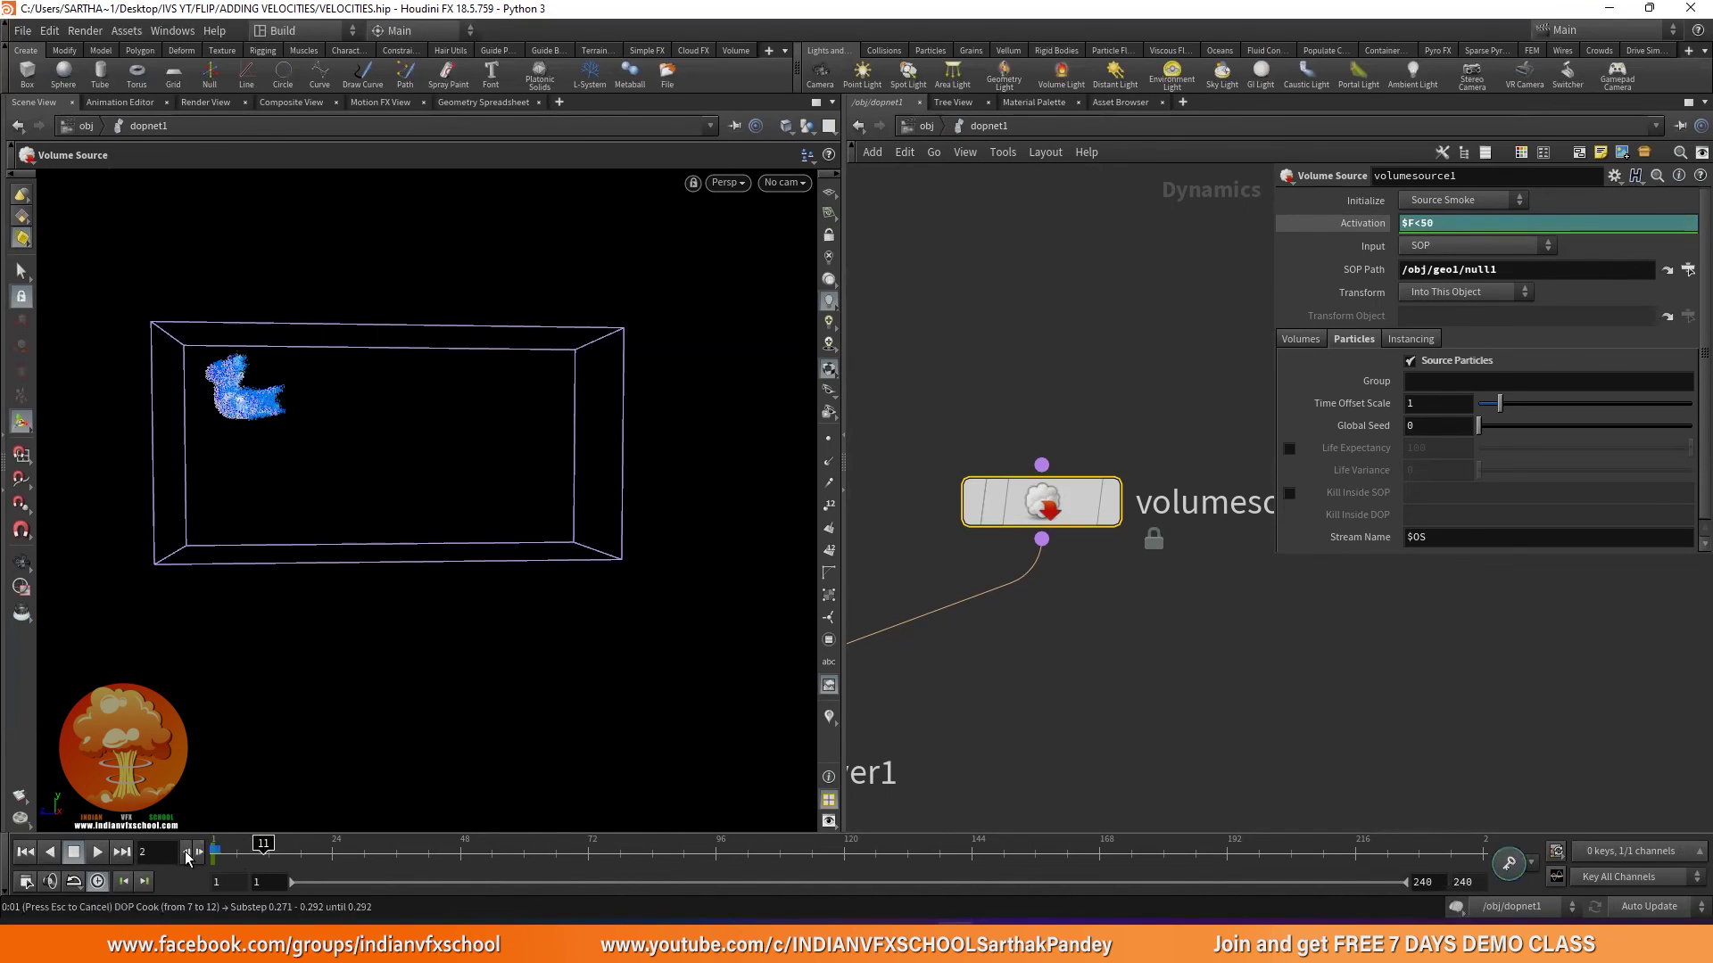
{"action": "left_click", "coordinate": [1456, 907]}
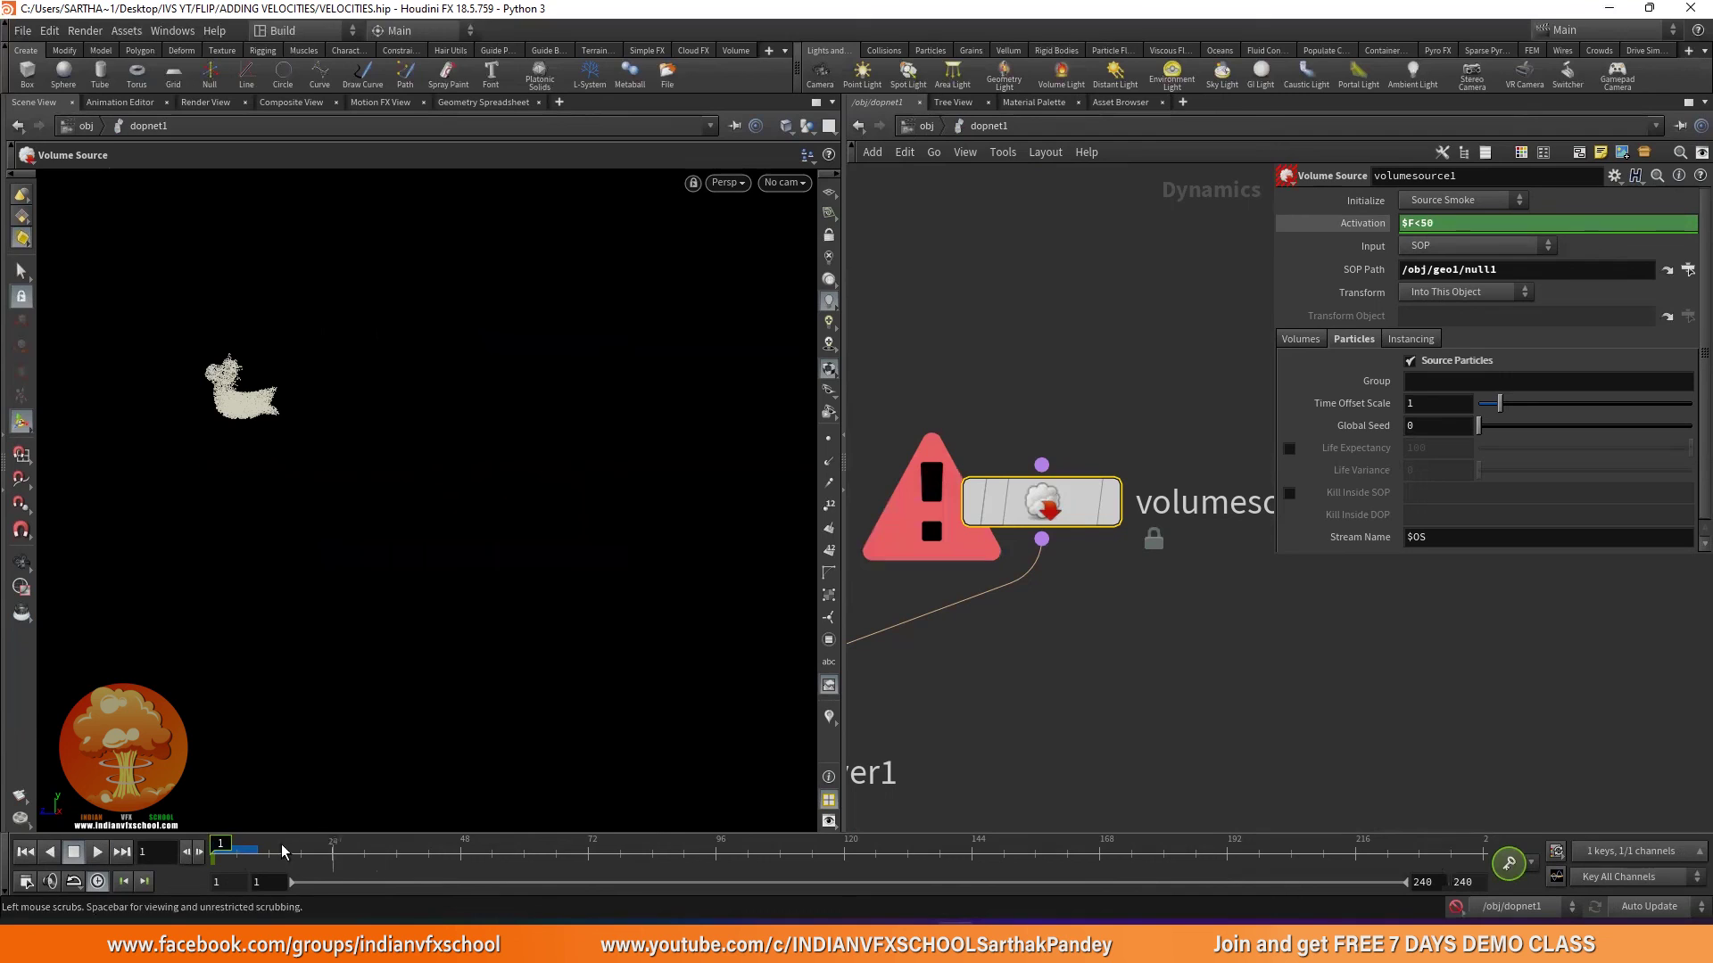
Revert Activation to 1, key it at frame 1 and play from the start.
{"action": "middle_click", "coordinate": [1363, 220], "text": "ctrl"}
{"action": "left_click", "coordinate": [267, 854]}
{"action": "left_click_drag", "start_coordinate": [267, 857], "coordinate": [214, 858]}
{"action": "left_click", "coordinate": [1509, 867]}
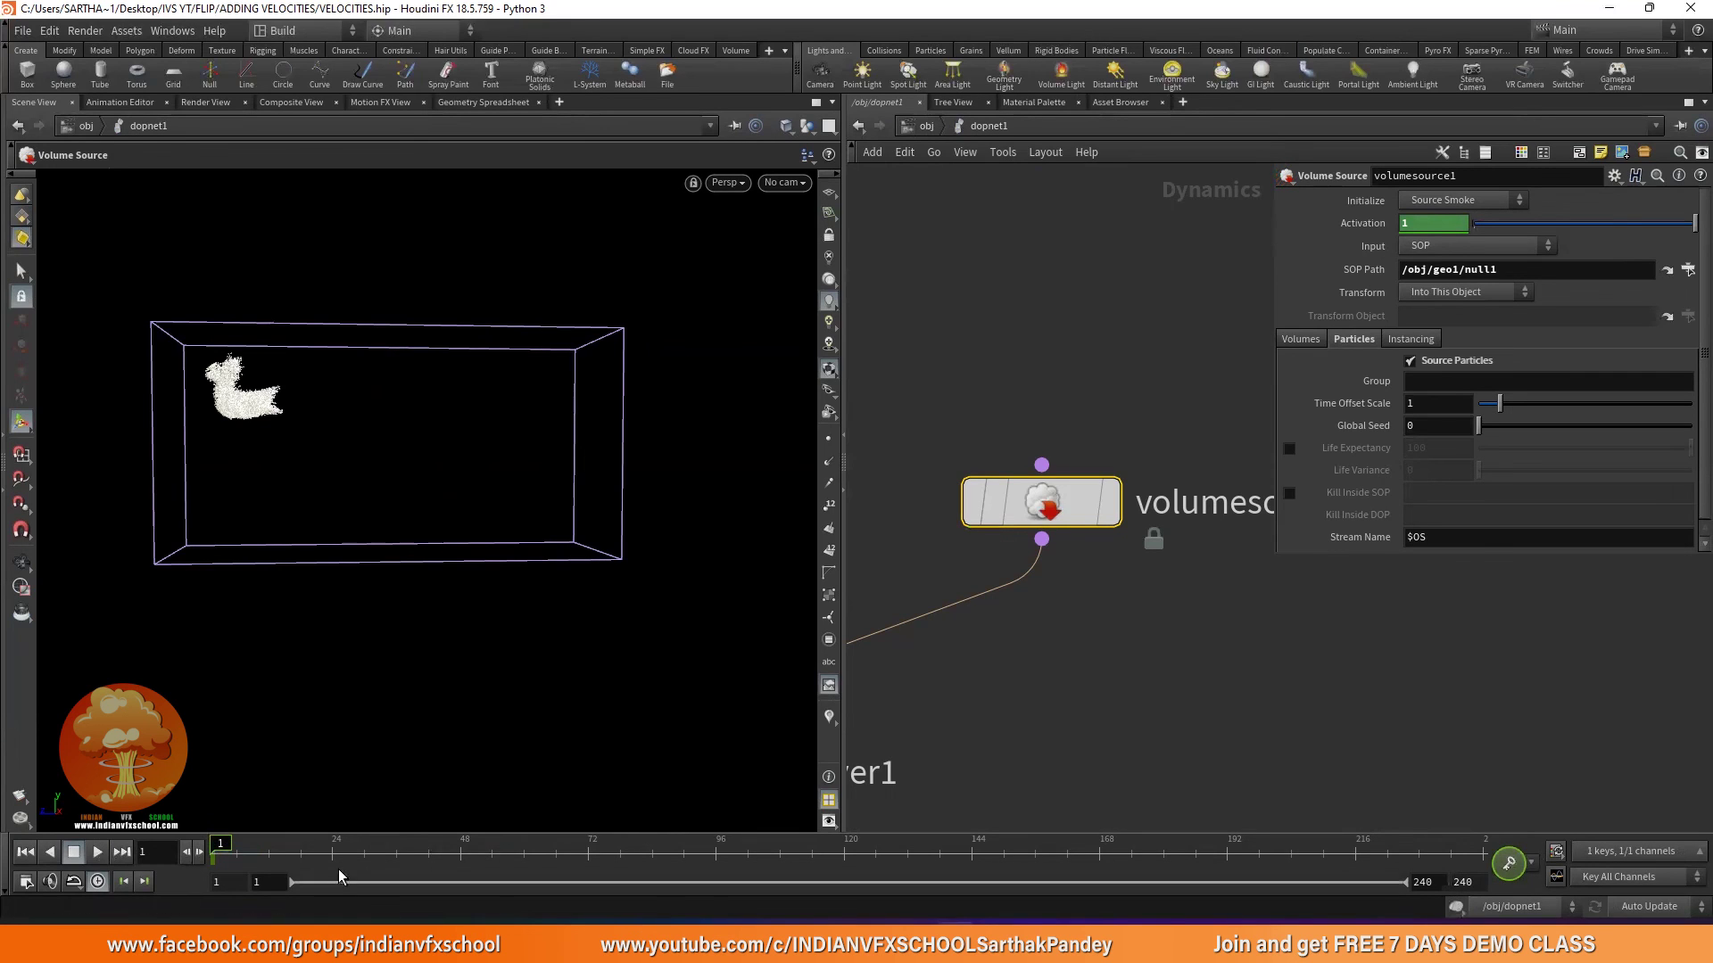
{"action": "left_click", "coordinate": [97, 853]}
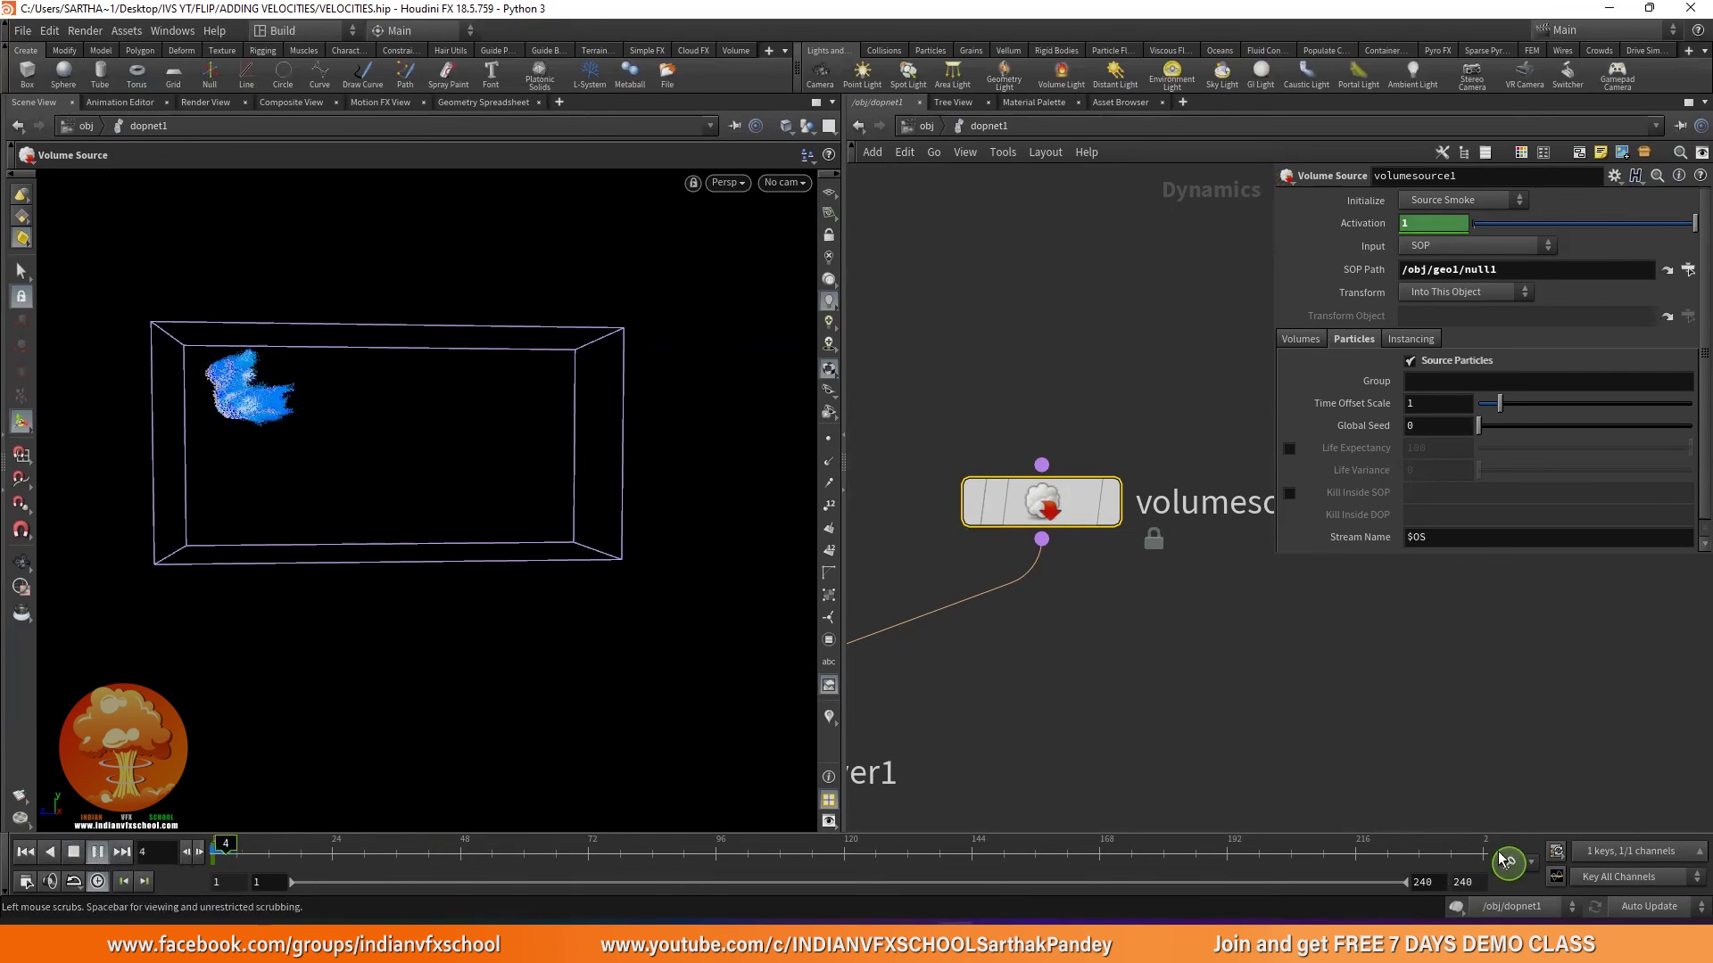